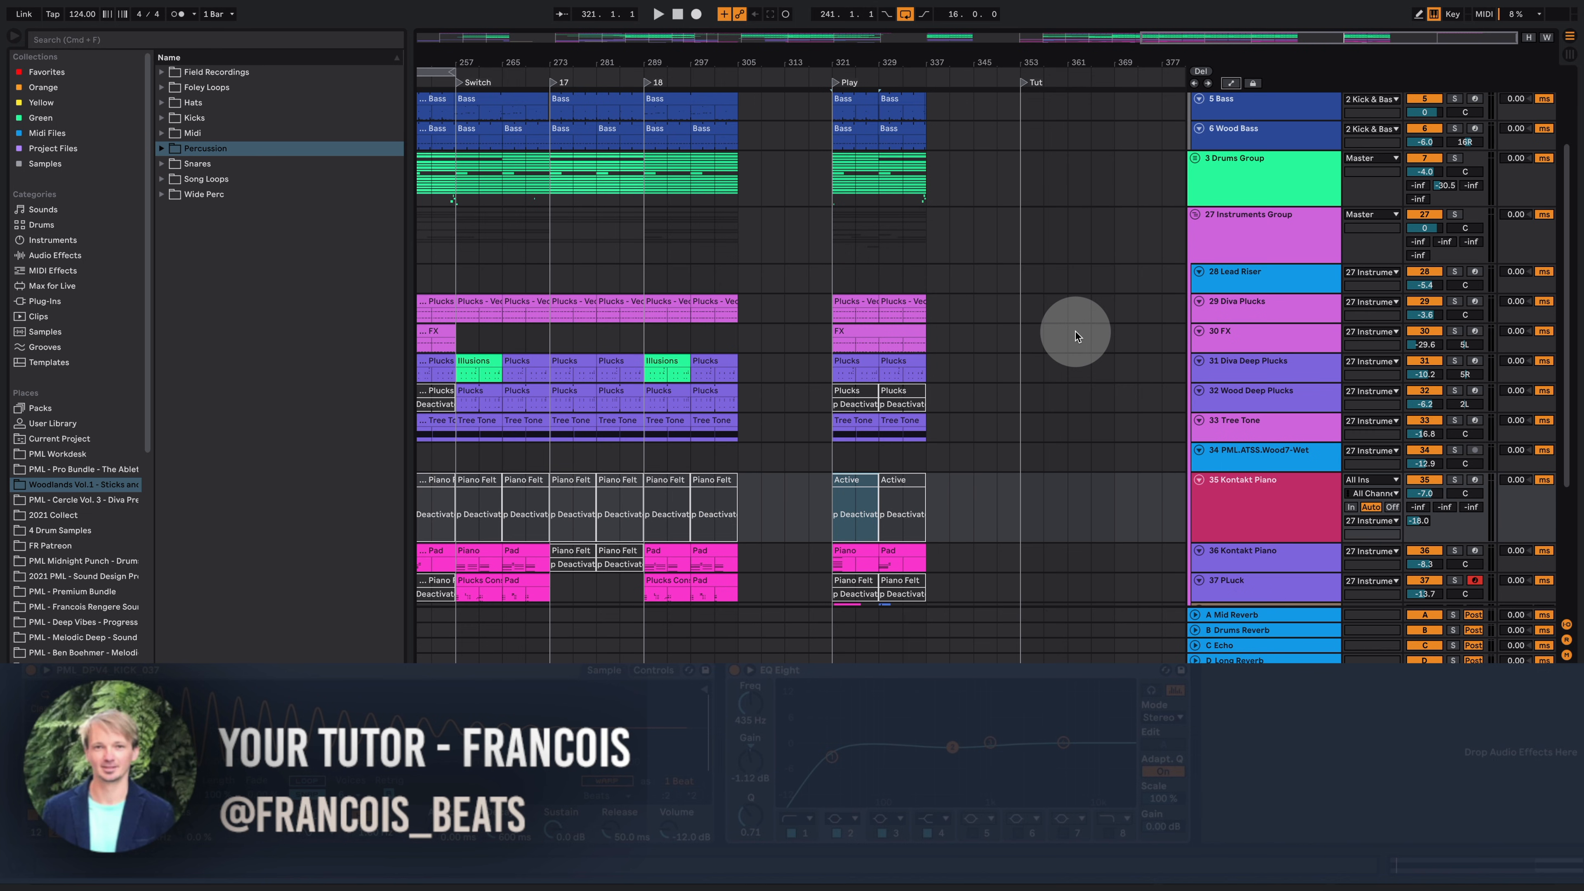
Step: Select the Kontakt Piano track and copy its Active clip from the Play section into the Tut section
left_click(85, 408)
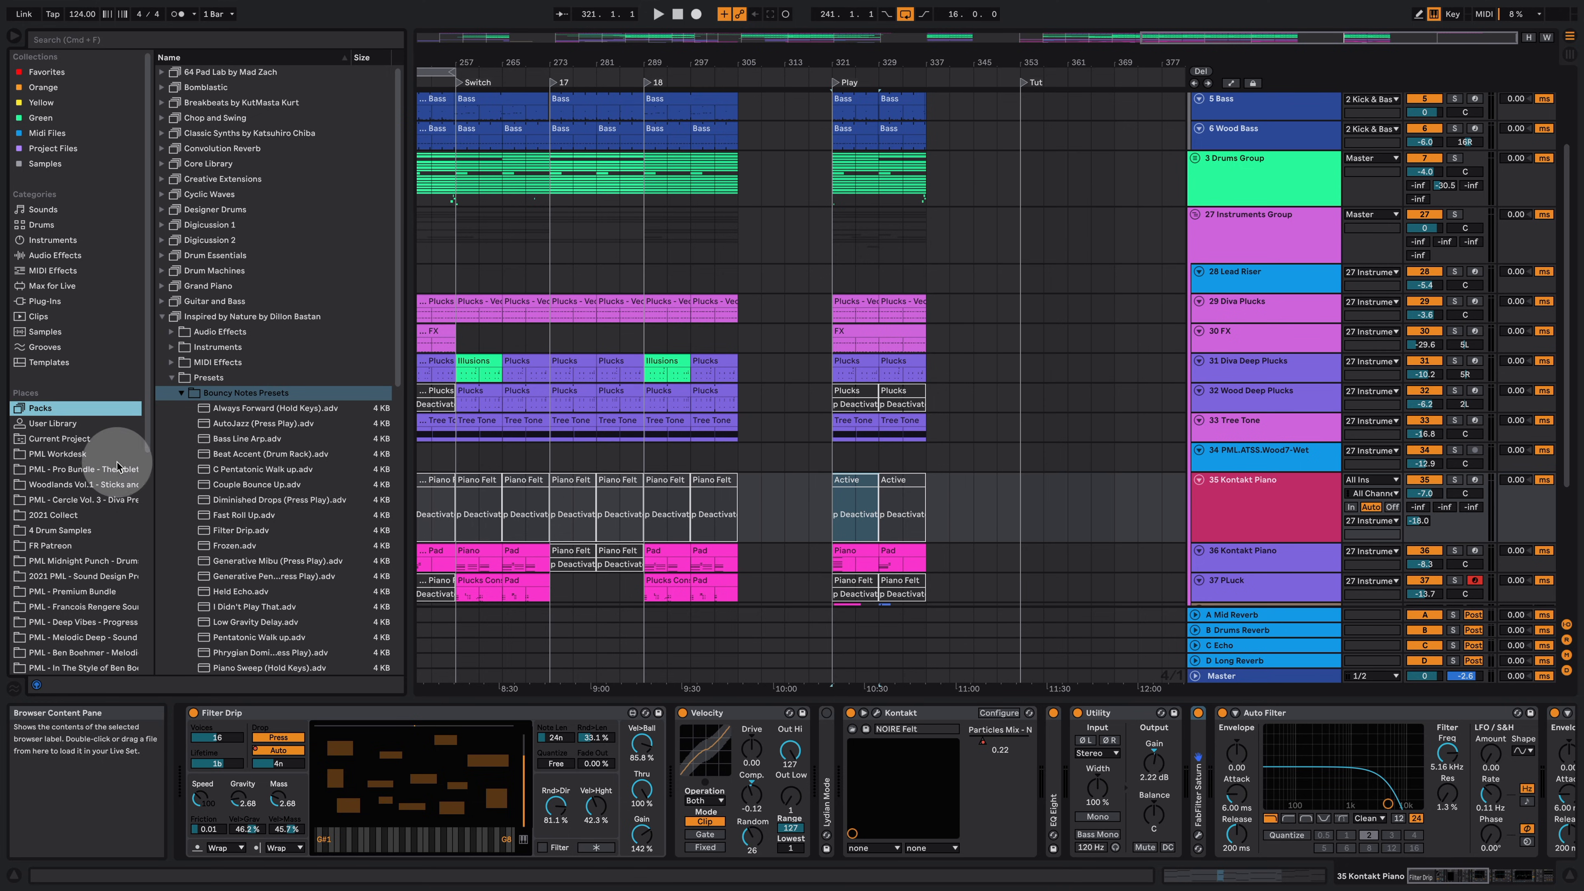
left_click(75, 485)
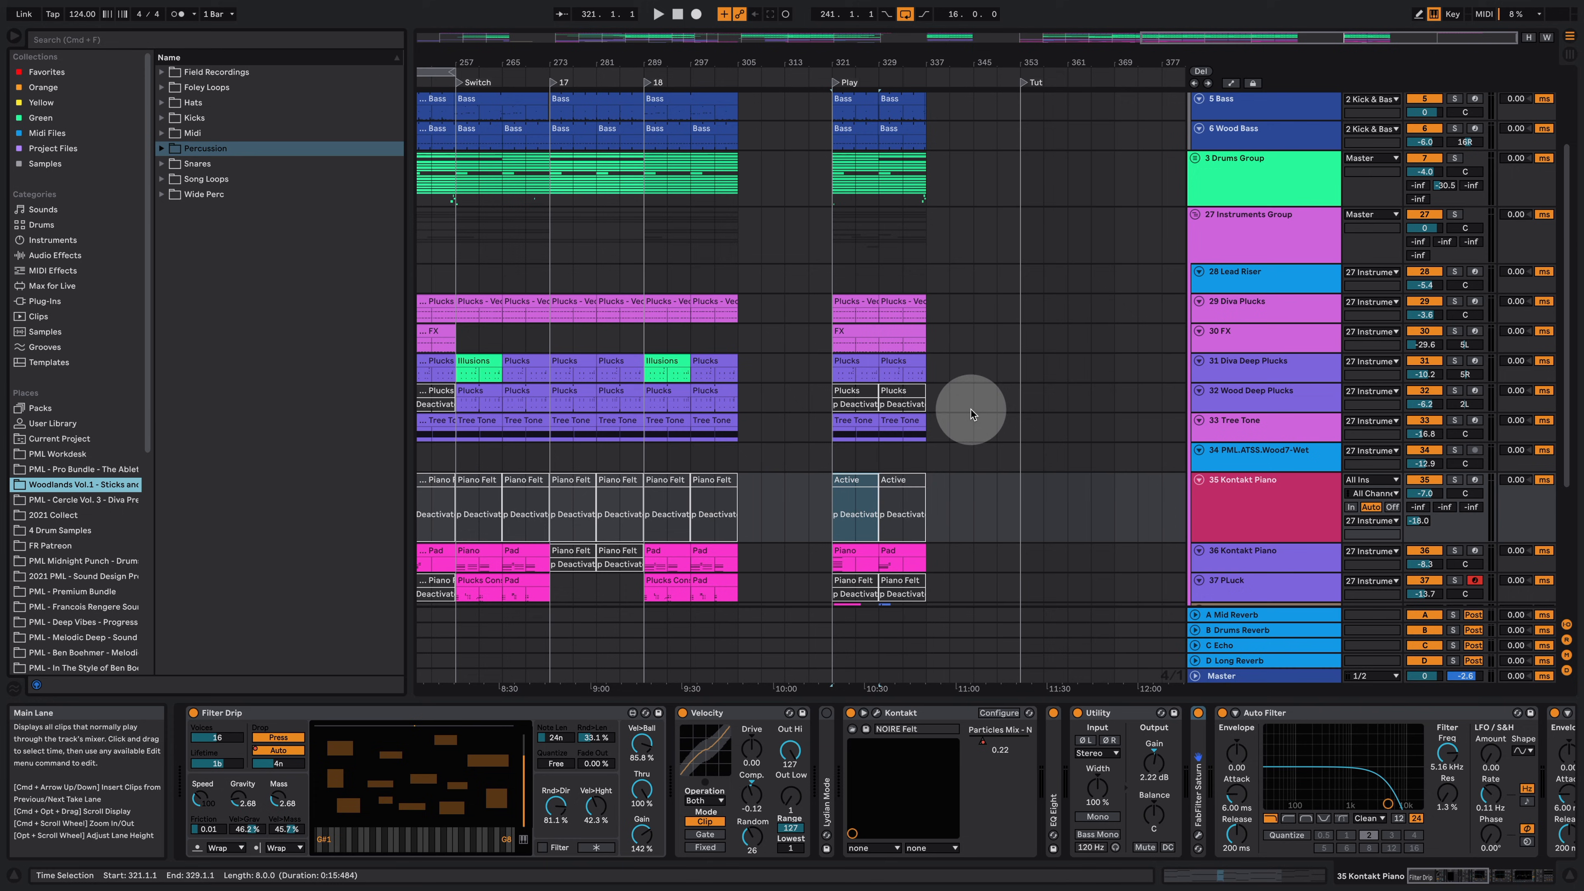
left_click(1308, 499)
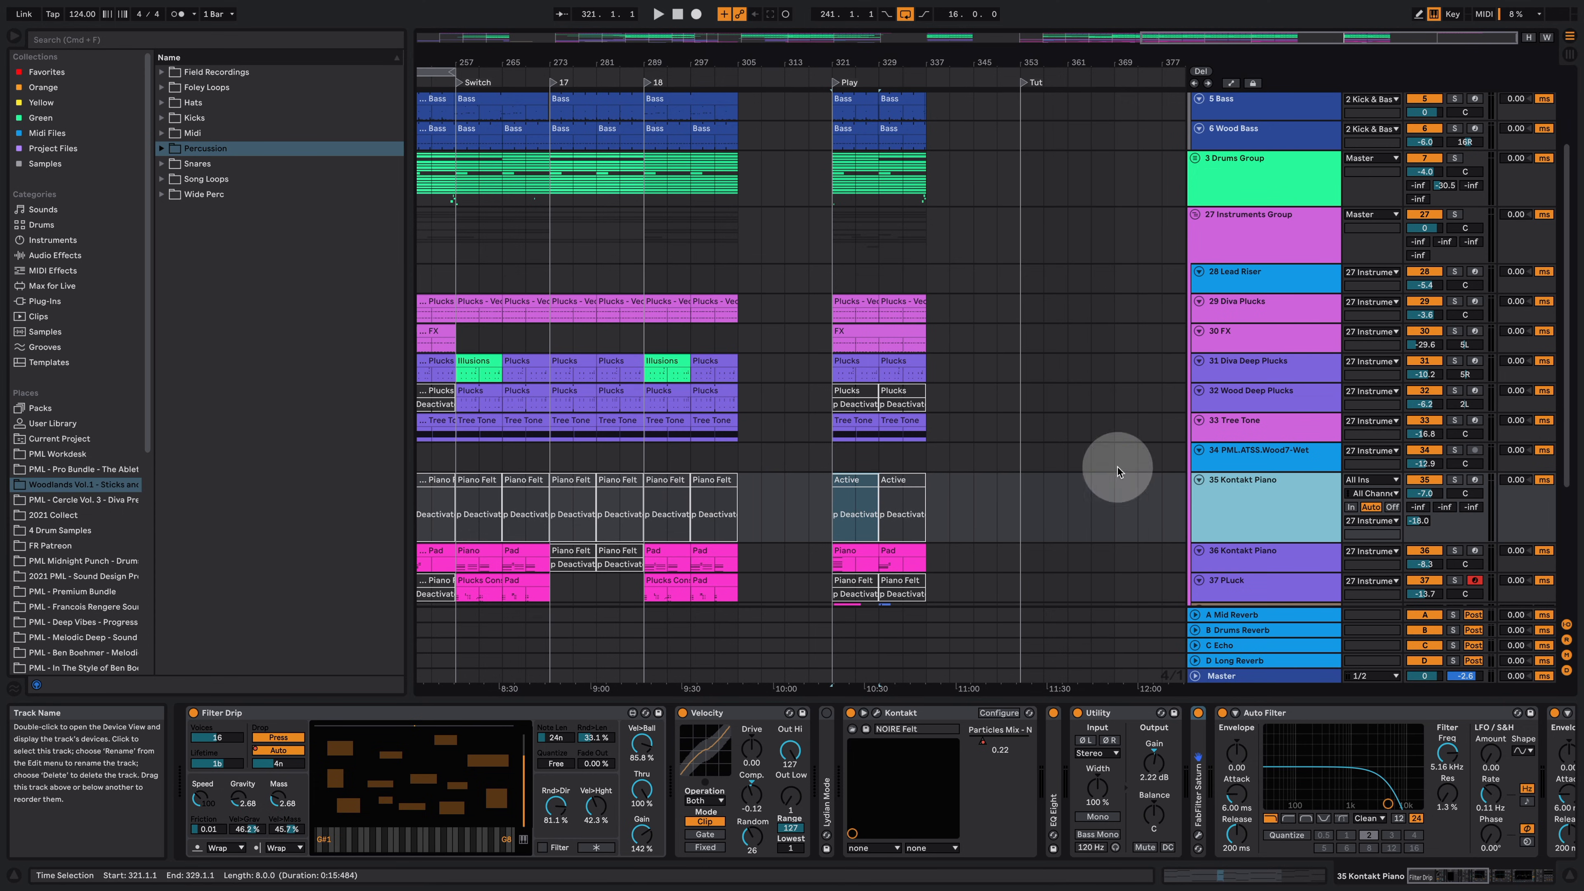
left_click_drag(846, 479, 1038, 492)
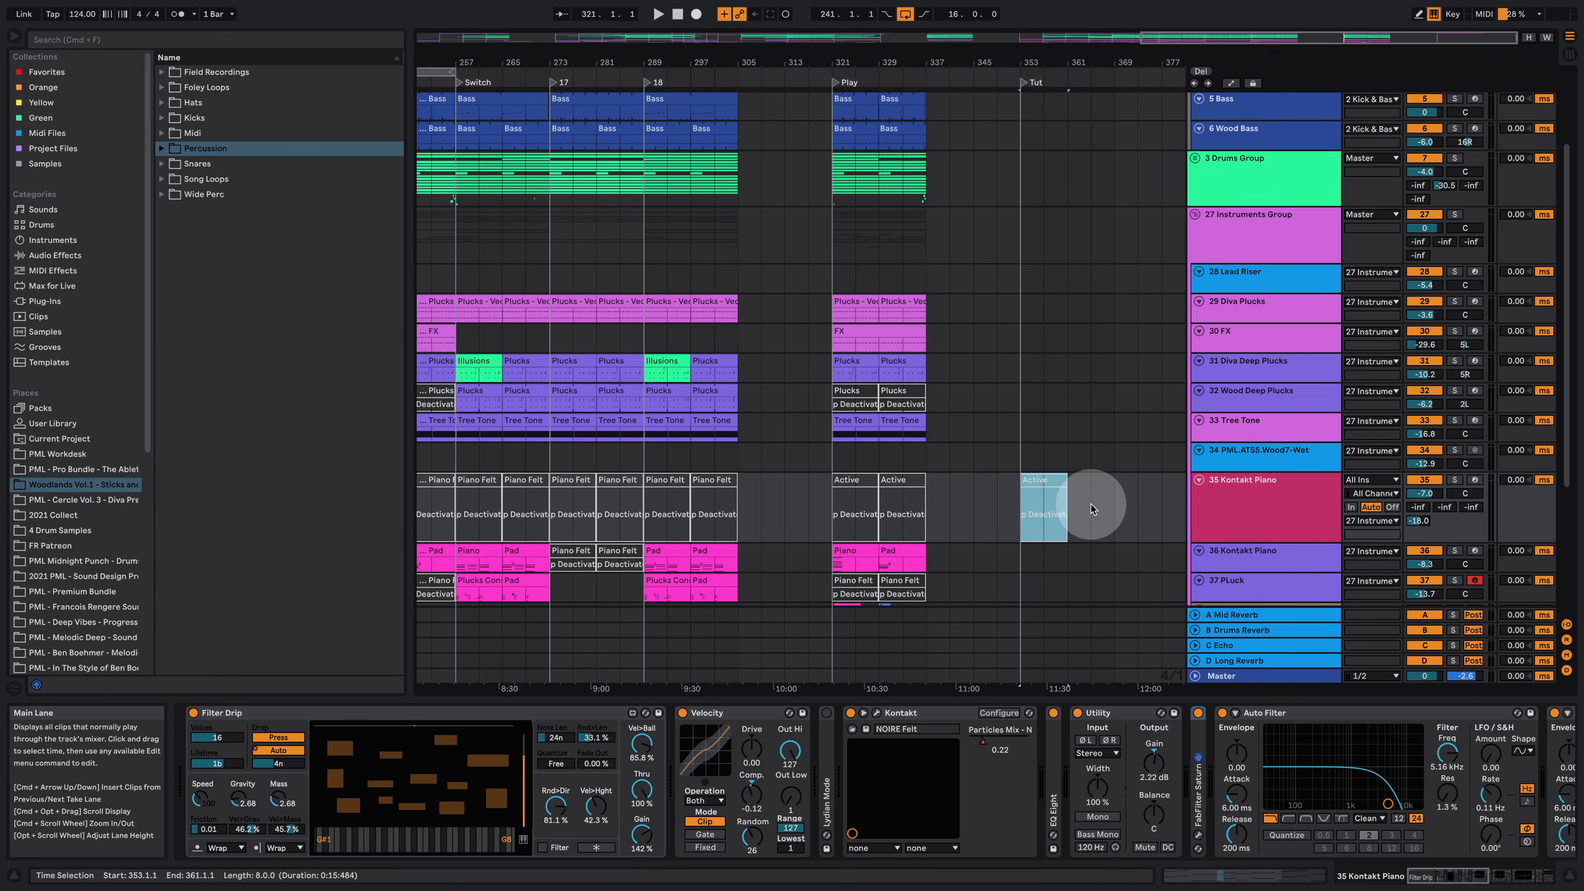
Step: Browse the Inspired by Nature by Dillon Bastan pack's Audio Effects, Instruments, MIDI Effects and Presets folders
left_click(1275, 496)
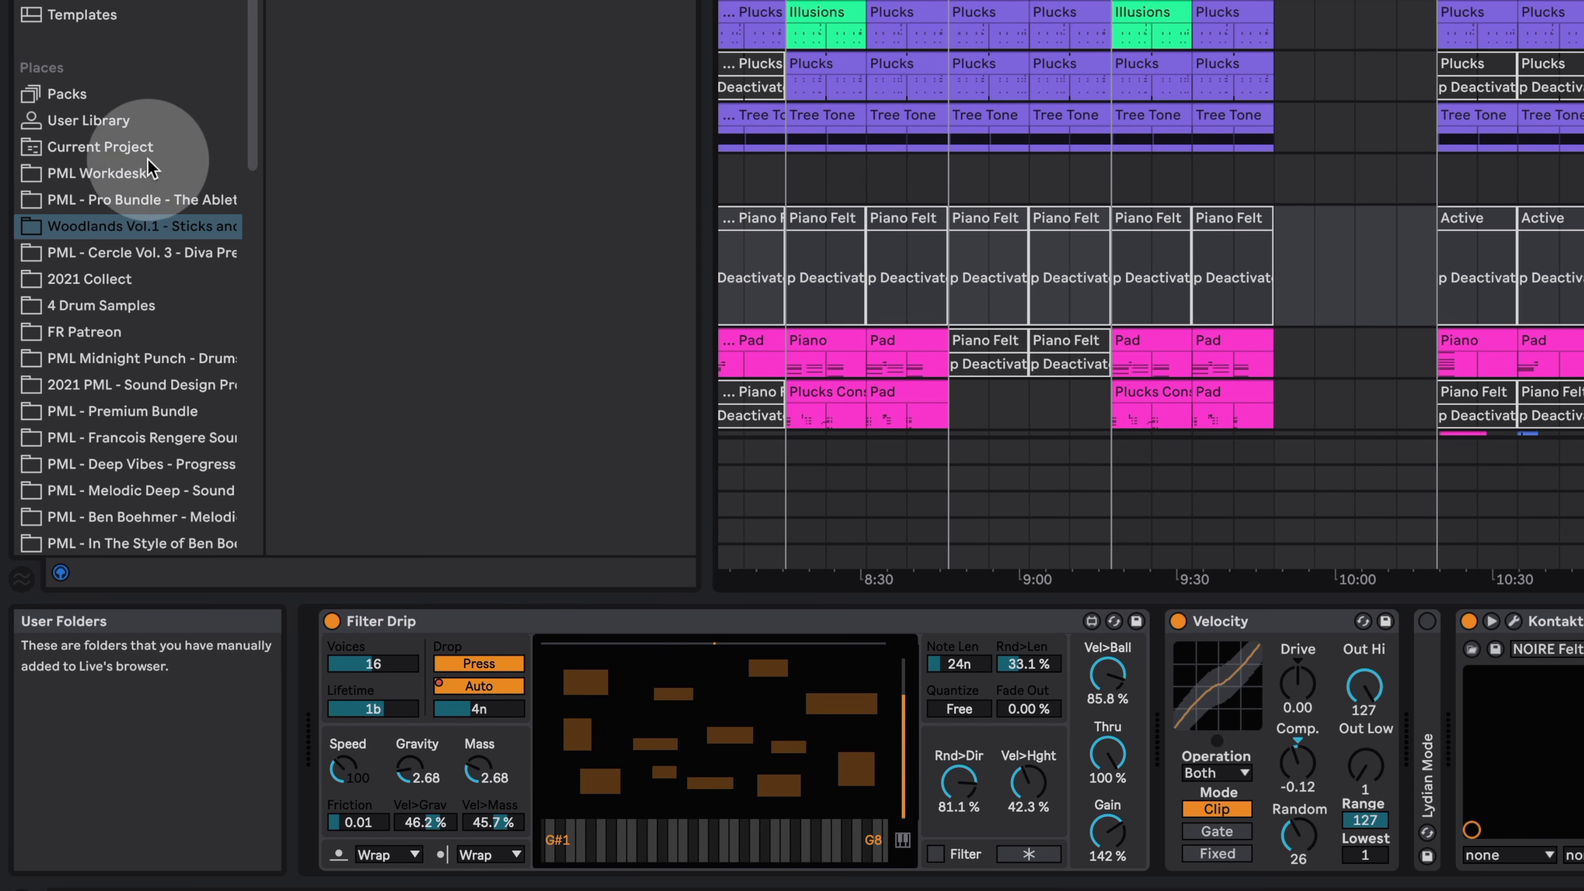
left_click(1265, 121)
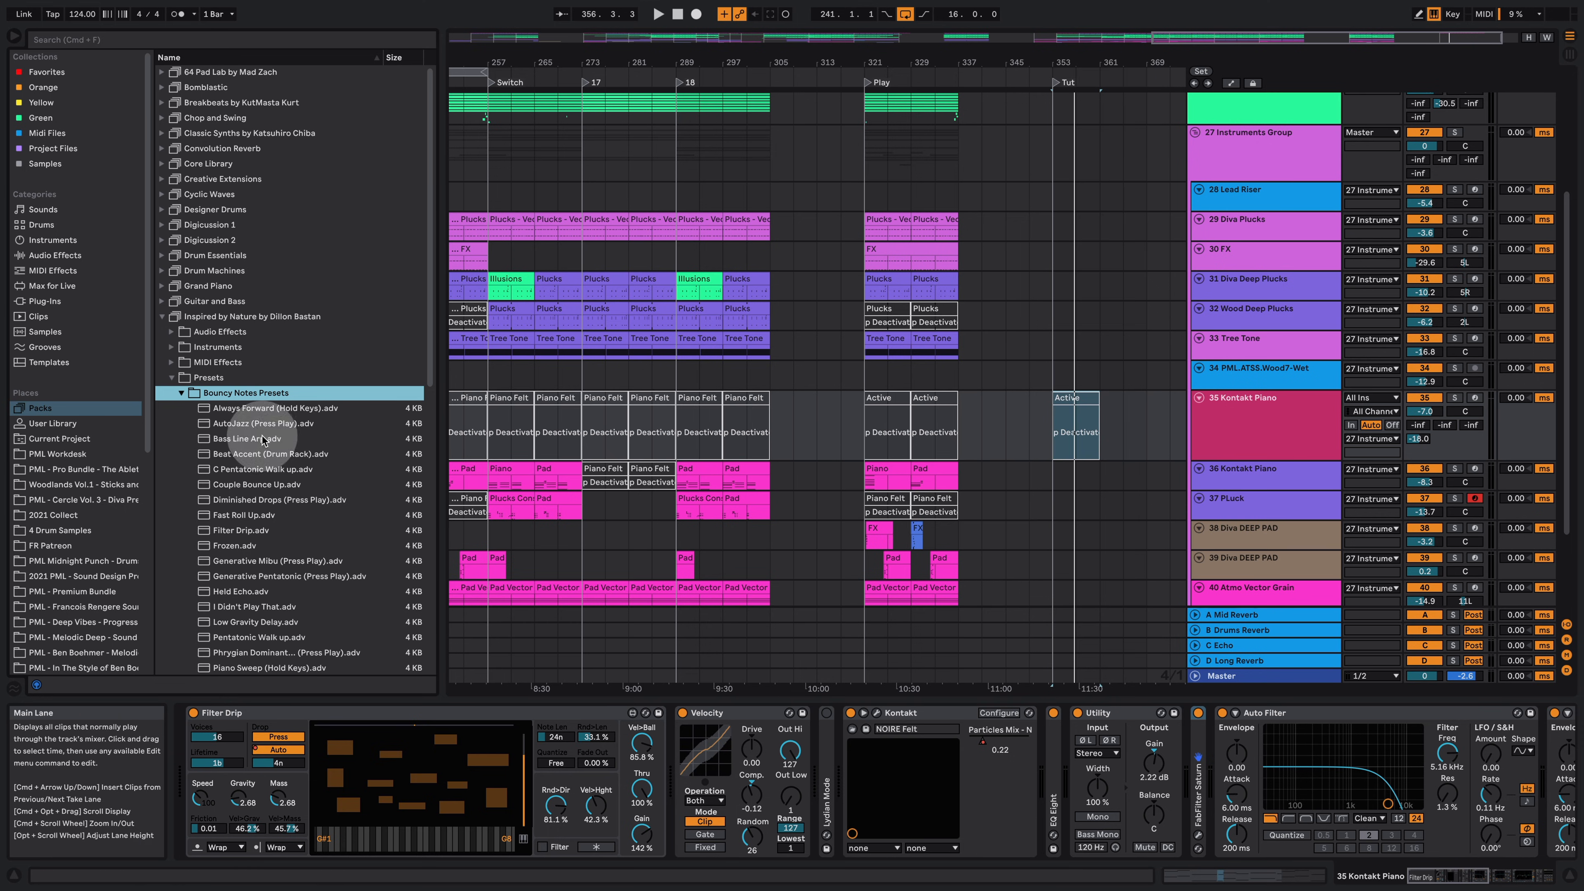
left_click(219, 316)
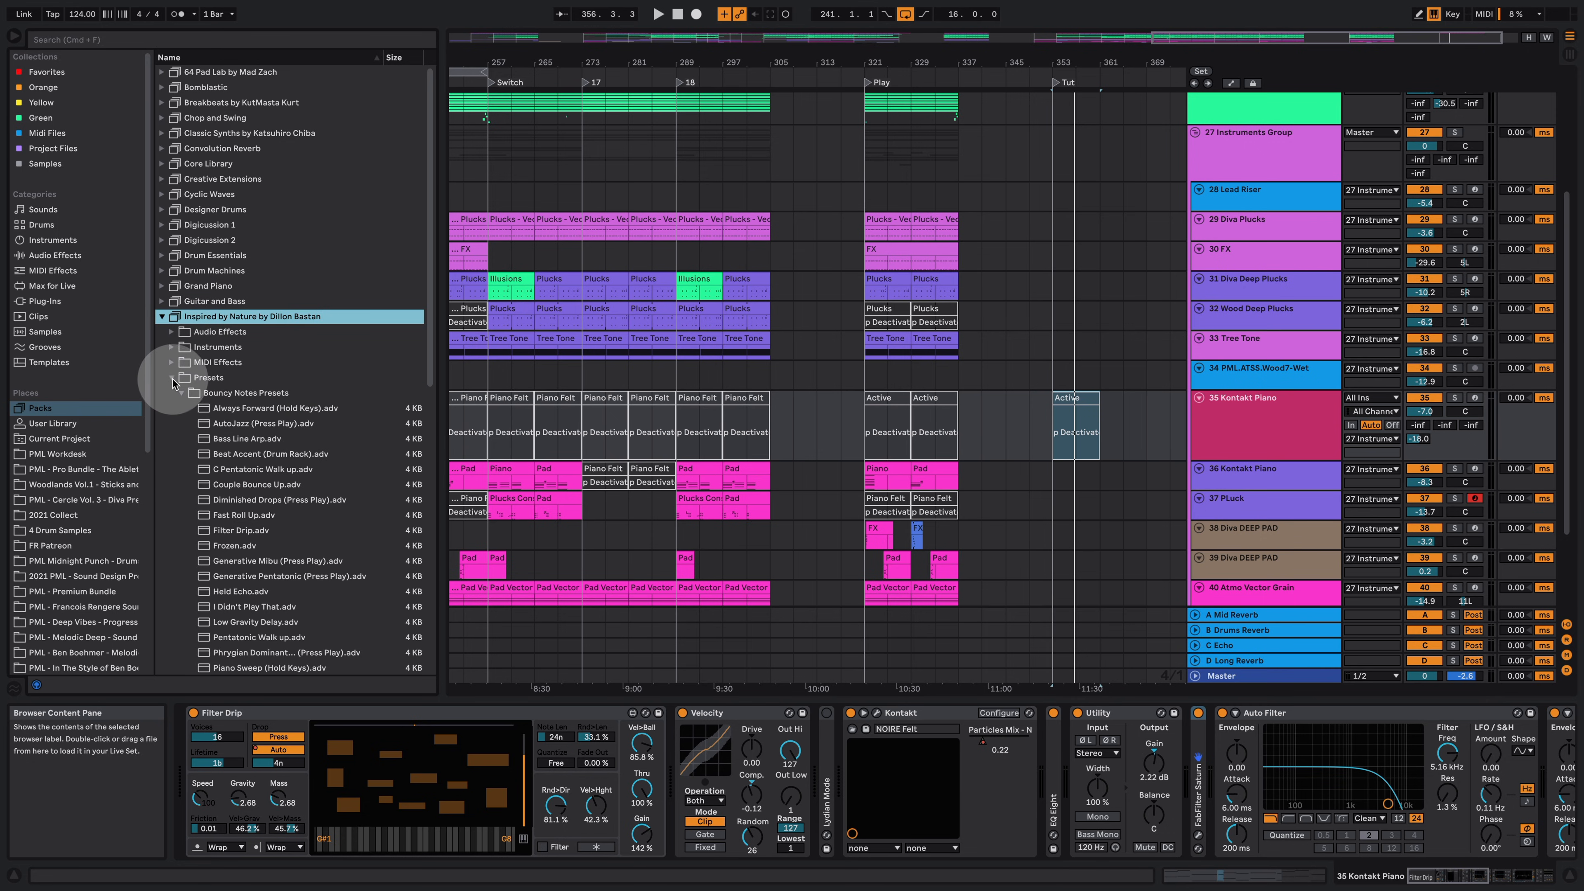
left_click(172, 378)
left_click(211, 338)
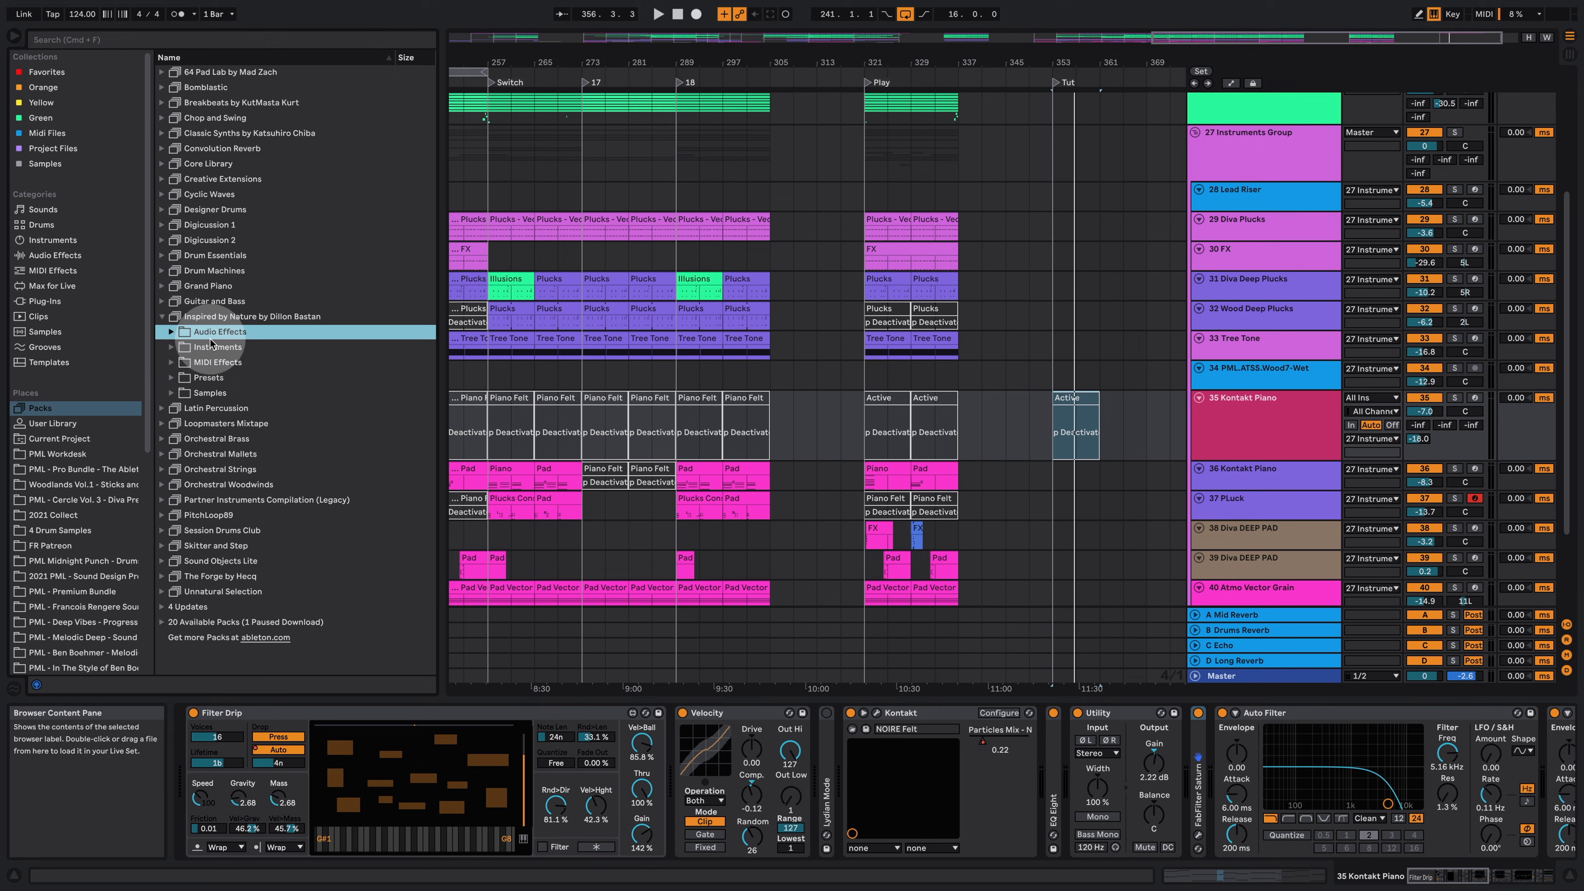
left_click(171, 331)
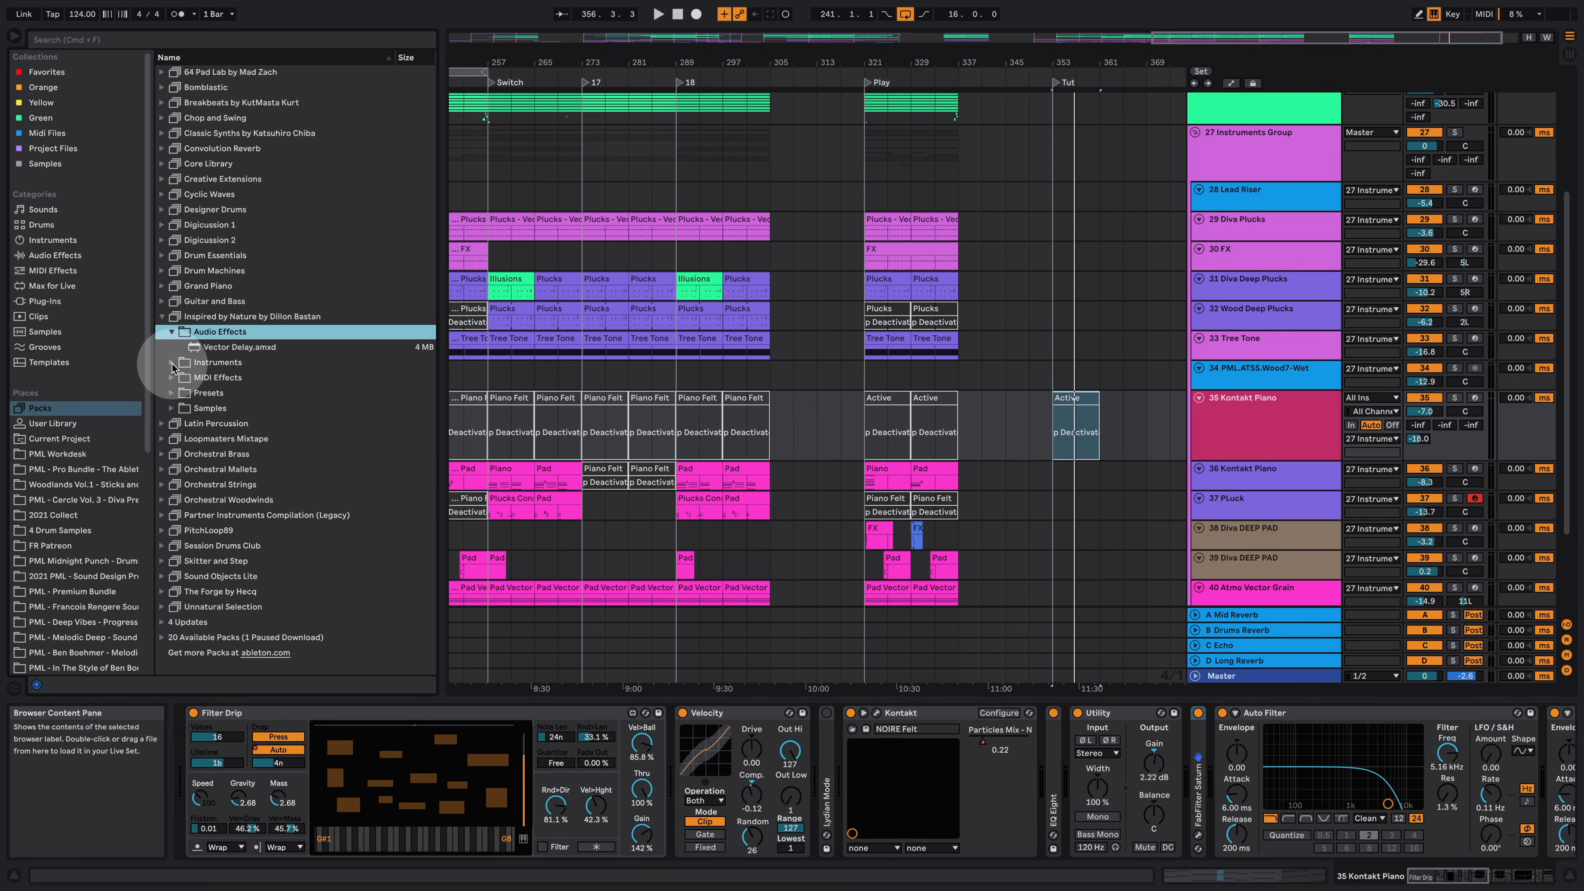
left_click(173, 365)
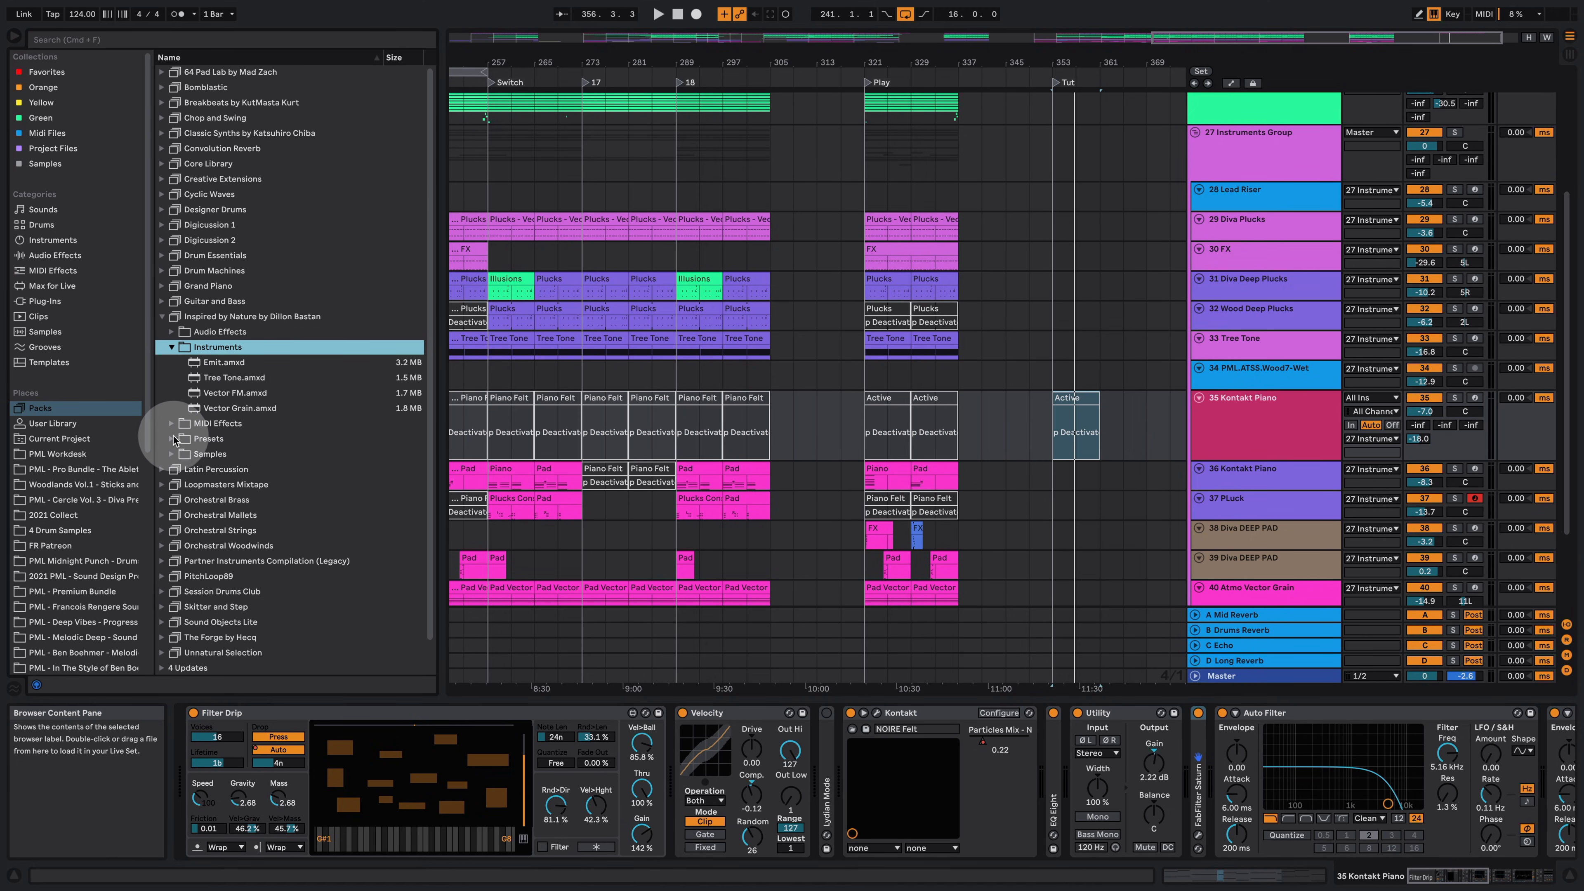
left_click(173, 427)
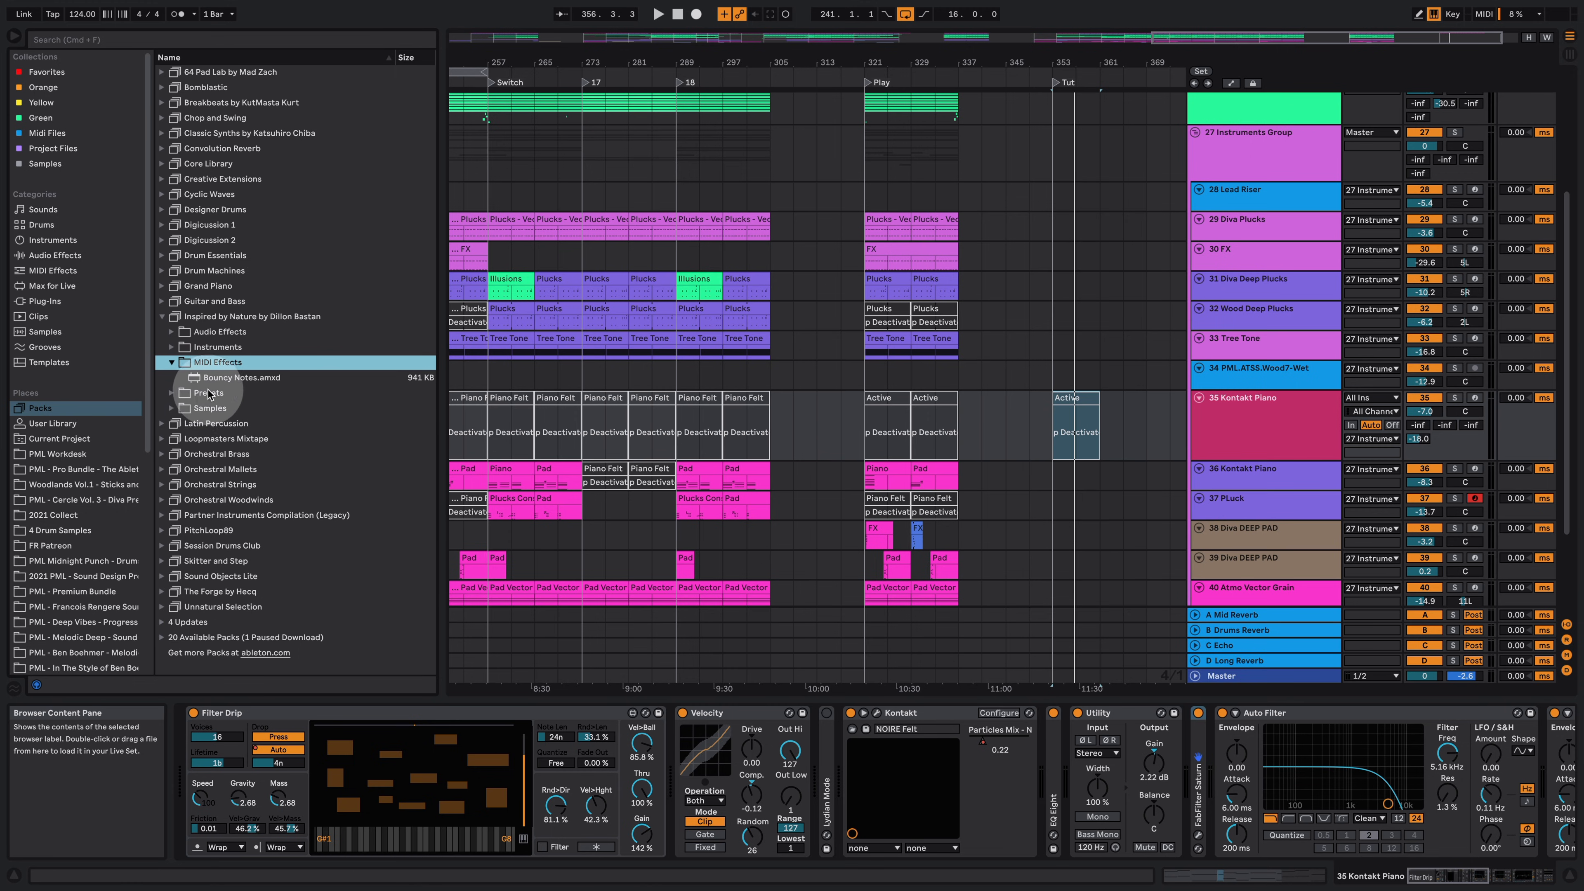
left_click(175, 397)
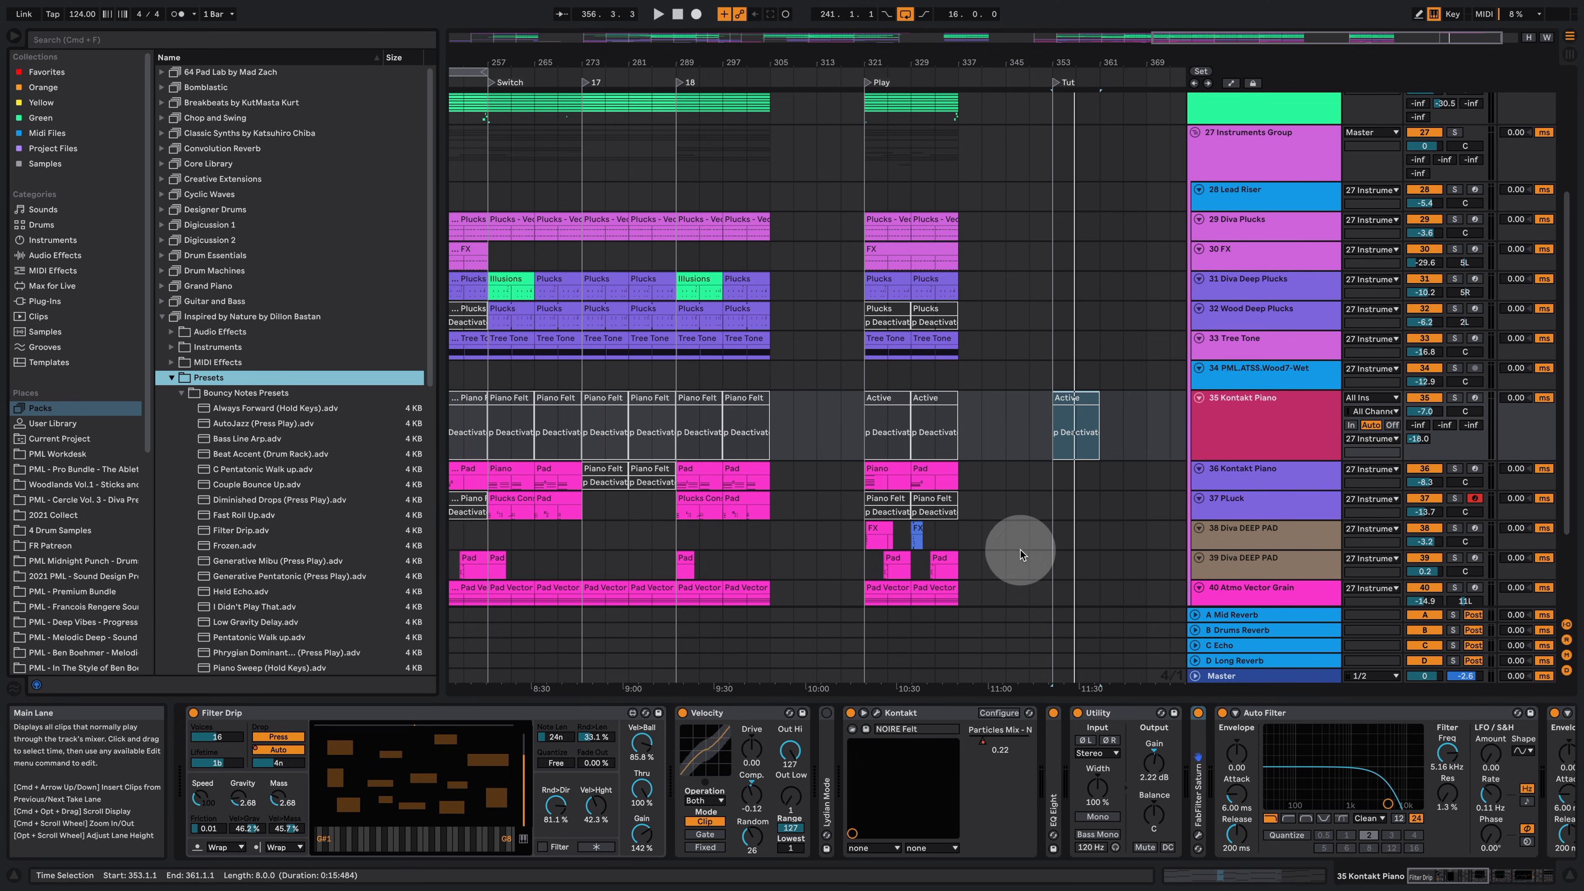
Step: Copy the Plucks clip from the Play section into the Tut section on the Diva Plucks track and solo that track
left_click_drag(952, 235, 1105, 252)
left_click(1454, 219)
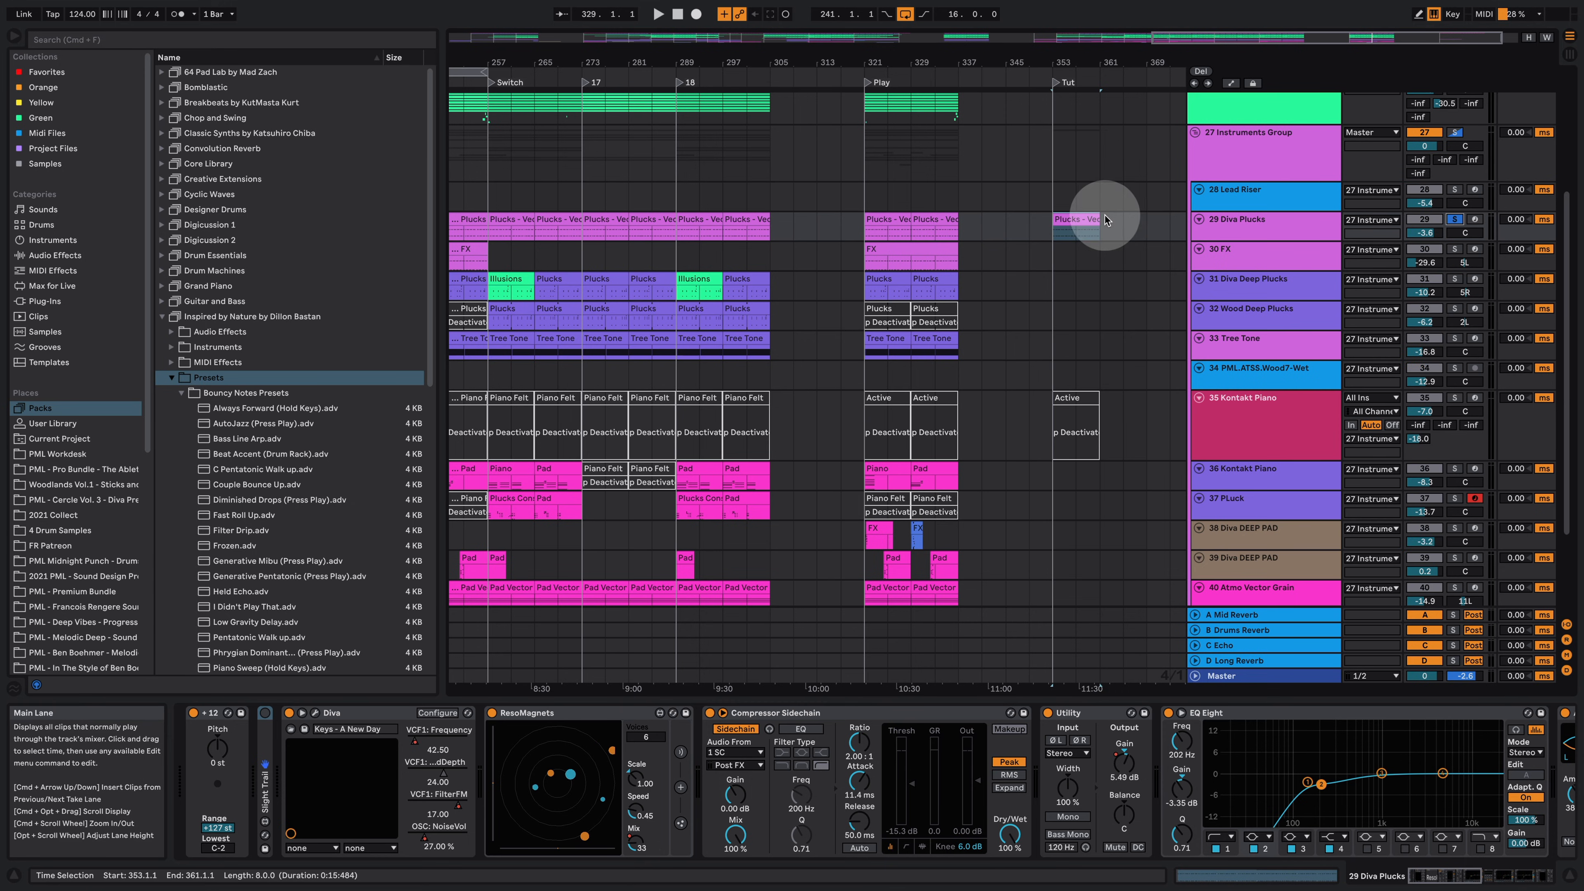
Step: Play the copied Plucks clip and open it to inspect its MIDI notes
left_click(1076, 218)
key("space")
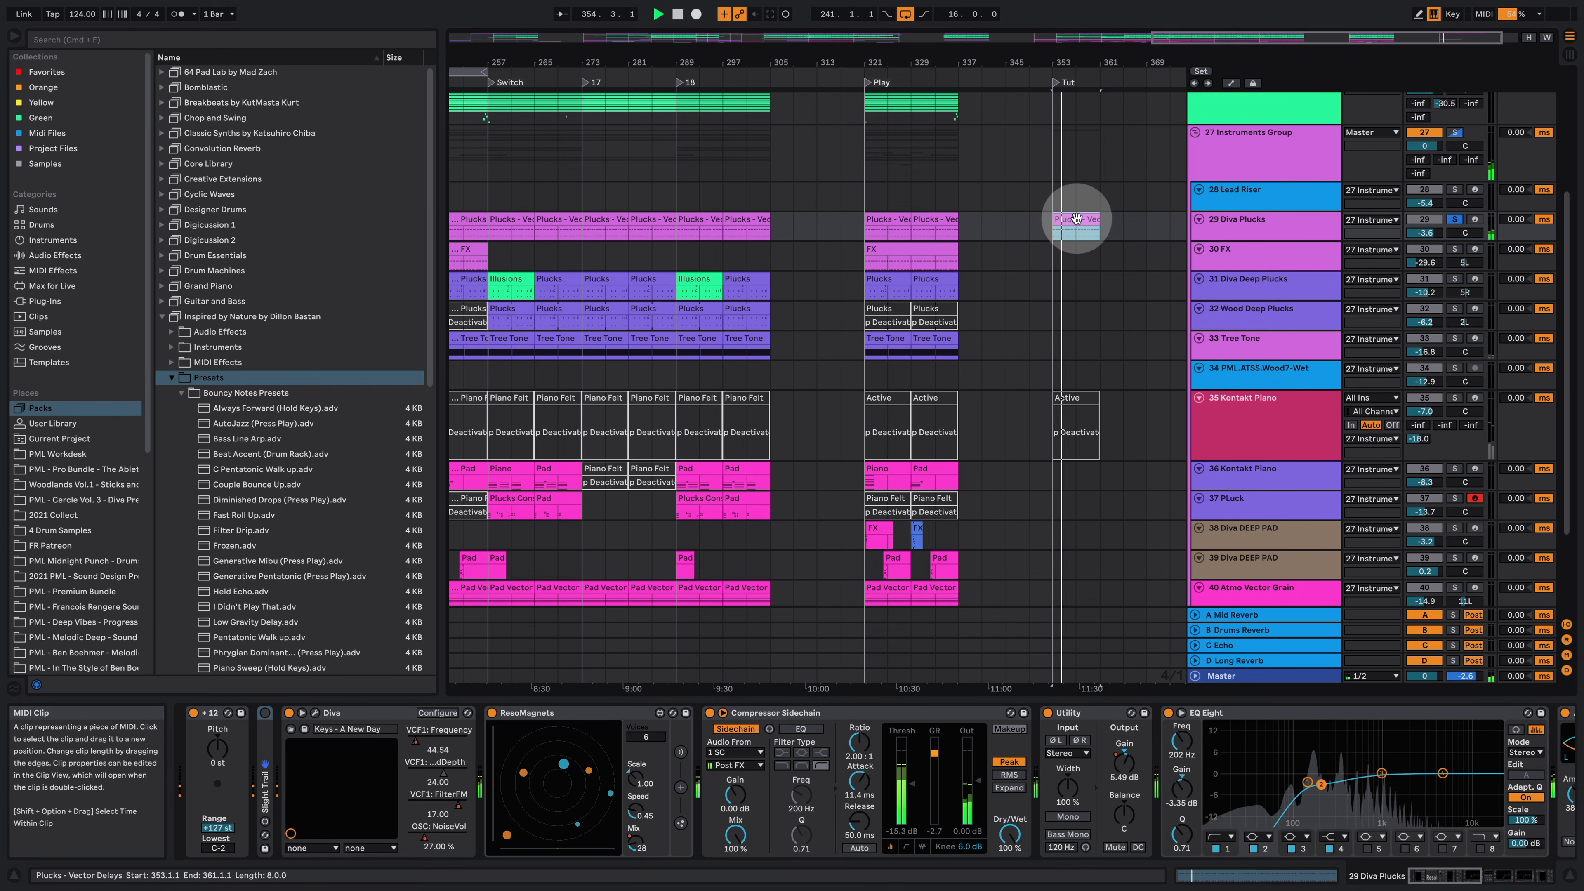
double_click(1077, 220)
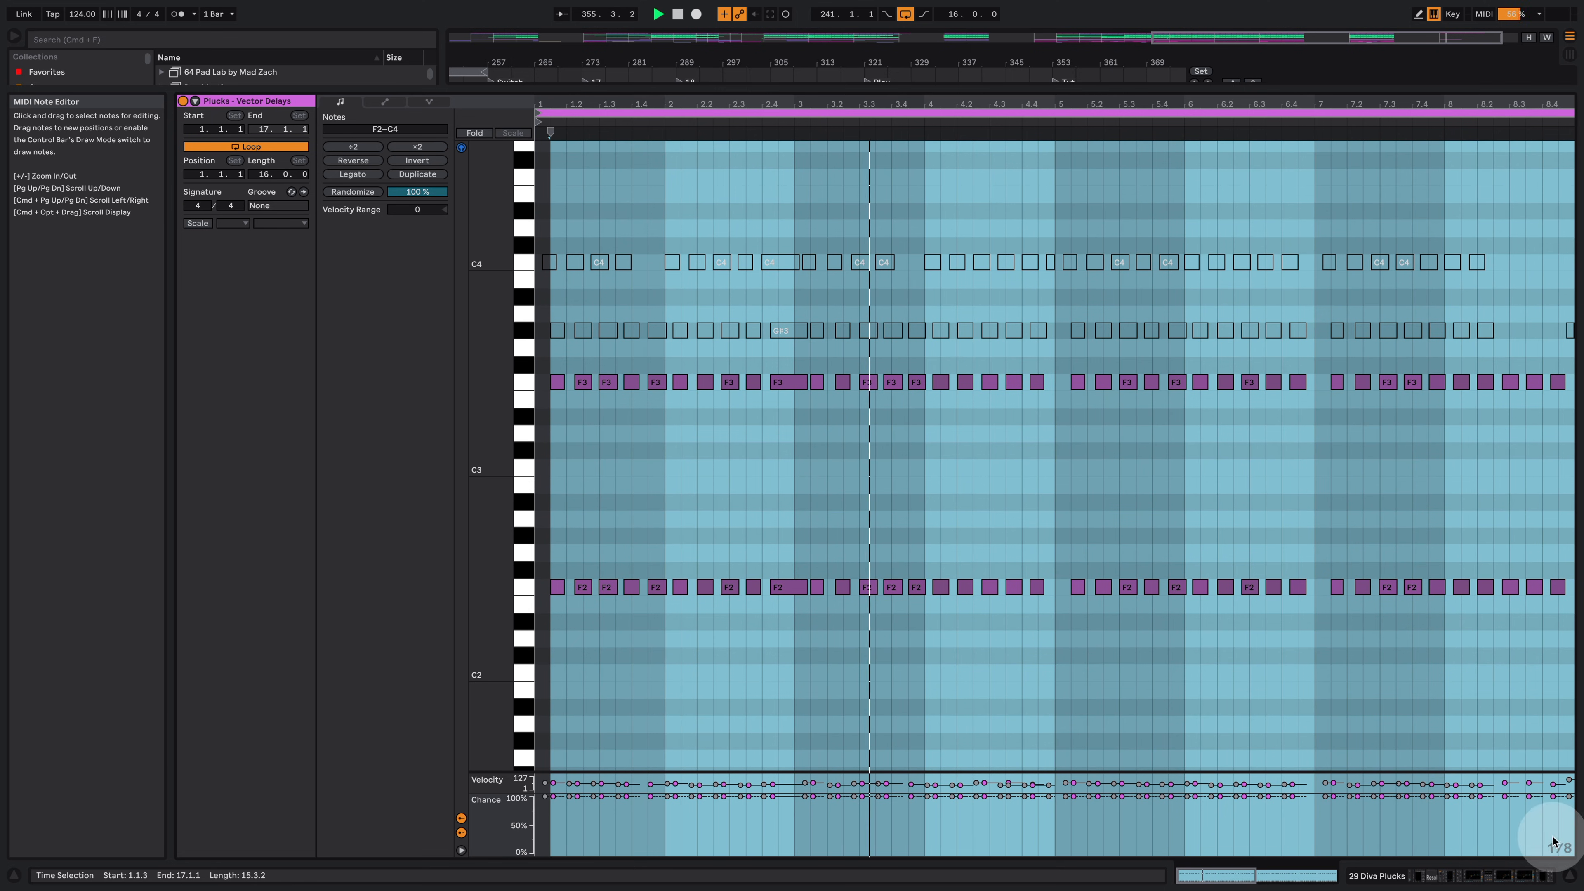
left_click(1495, 872)
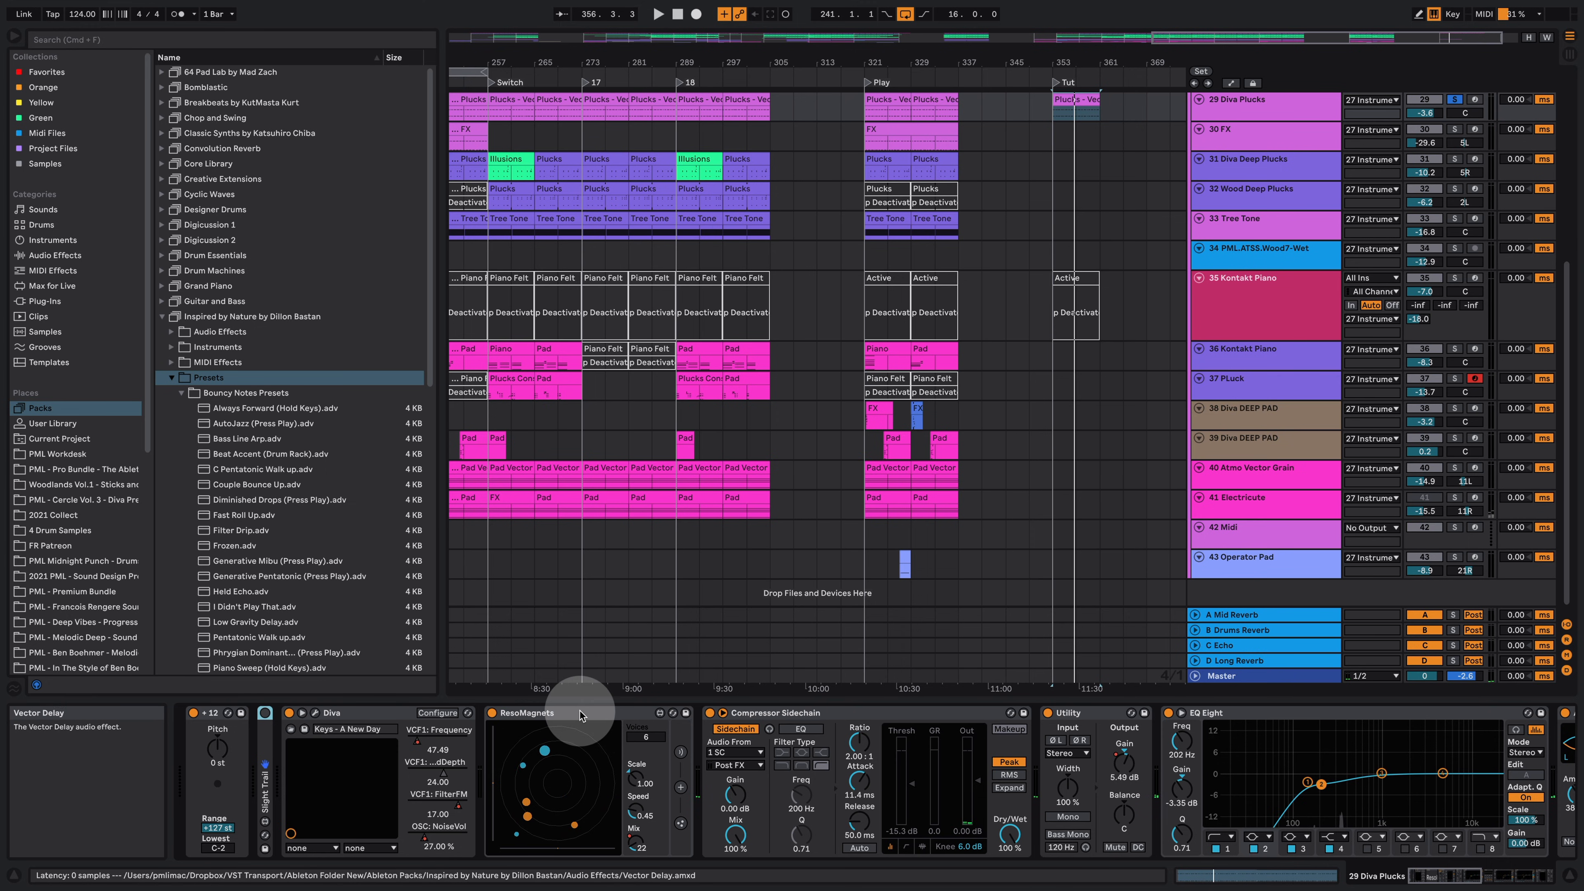
Step: Play the plucks while sweeping the ReeoMagnets delay's Mix knob up and down, then undo the last two Mix changes
left_click(220, 331)
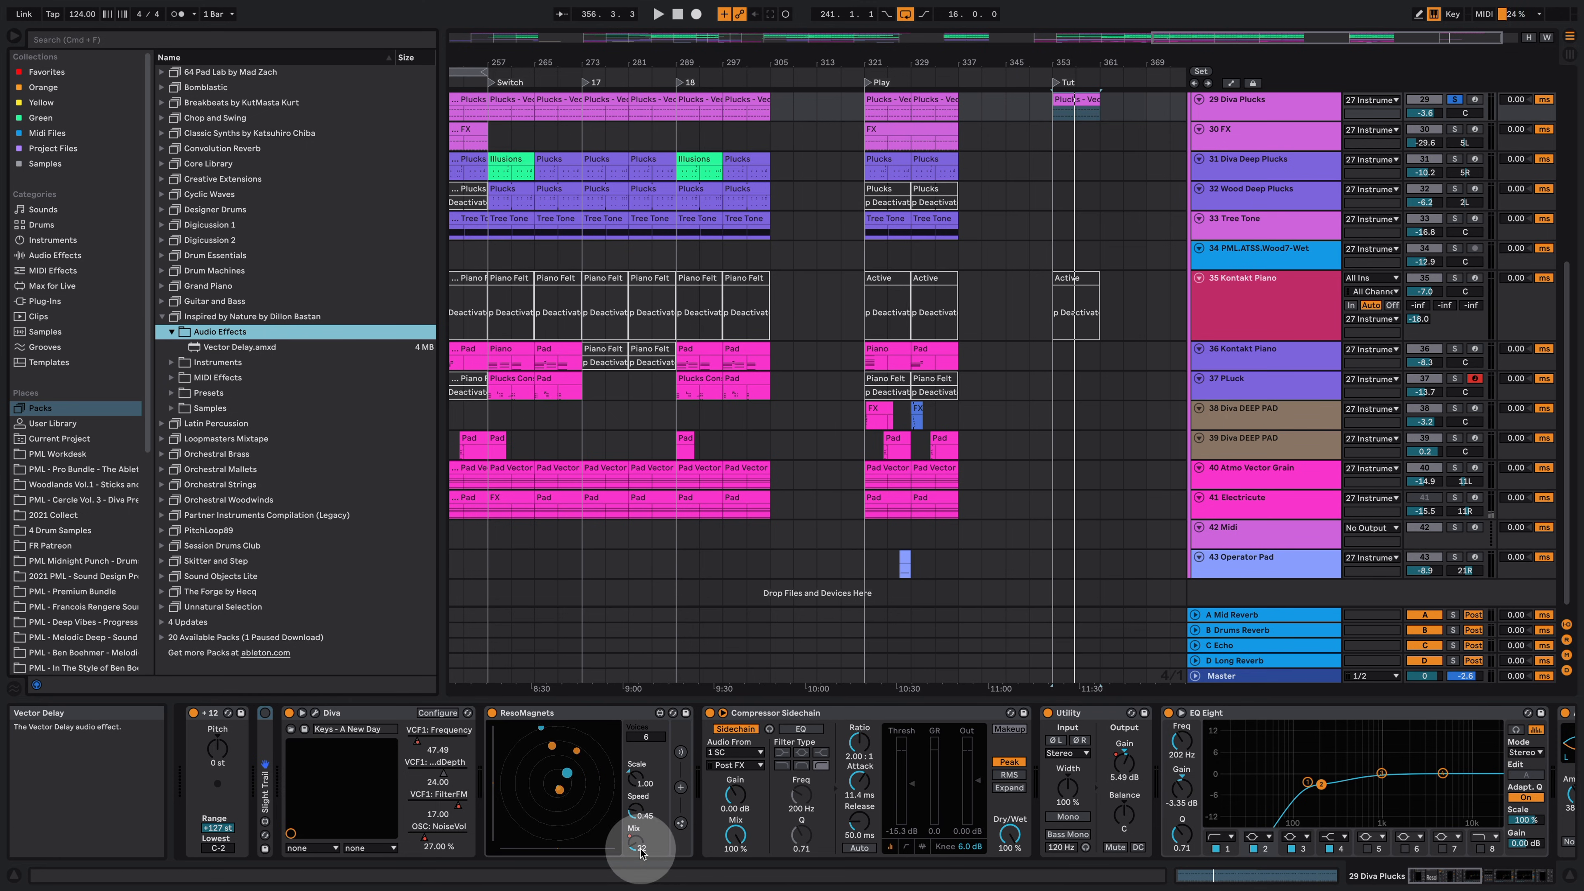
key("space")
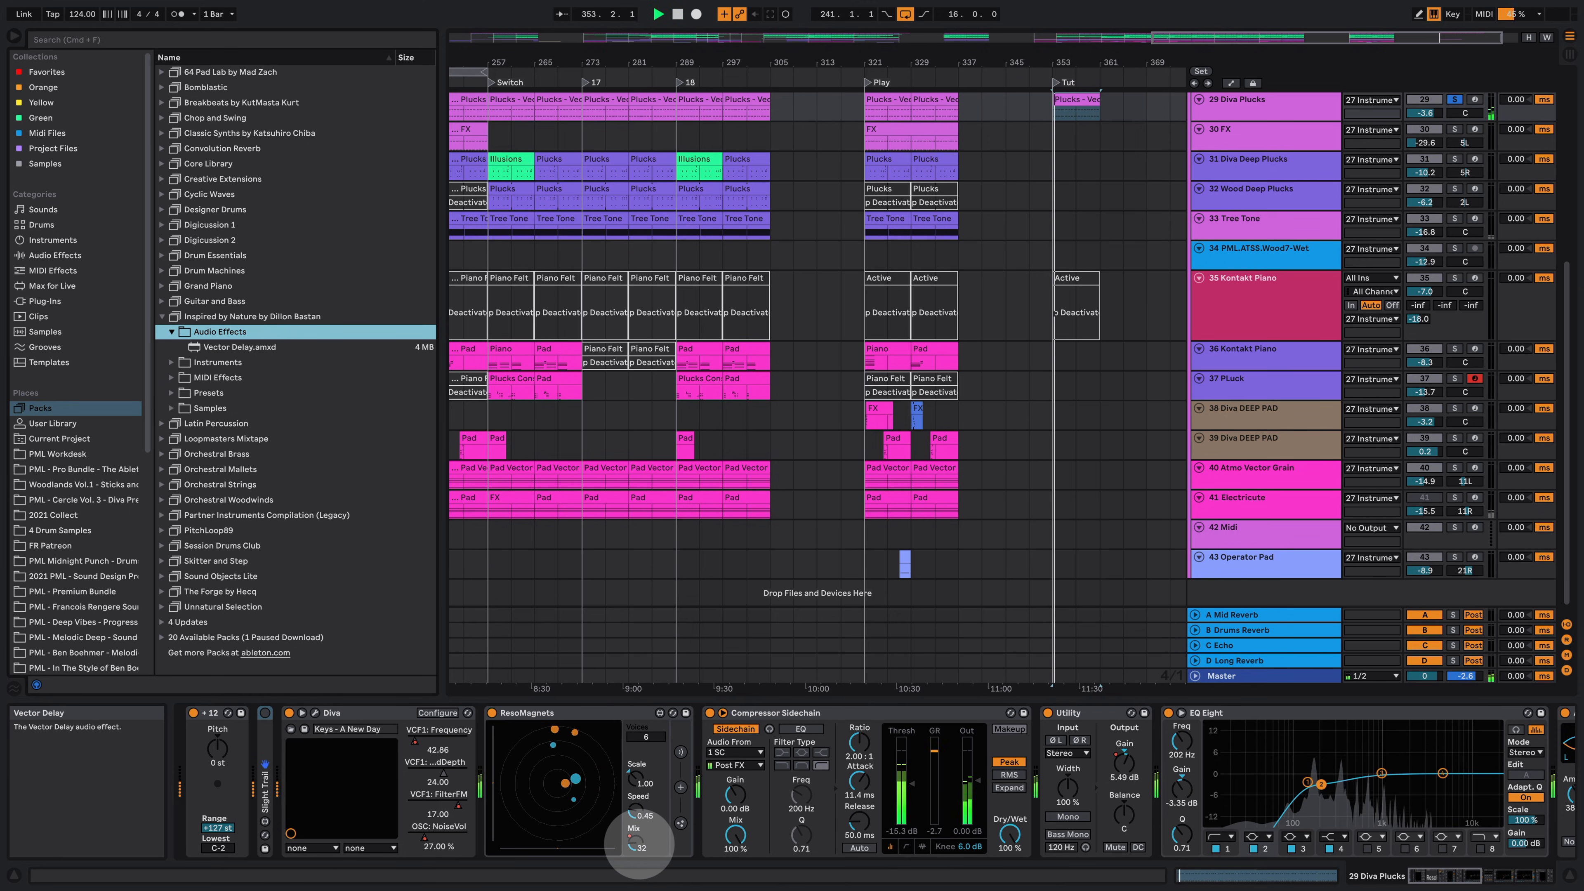
left_click_drag(639, 843, 634, 799)
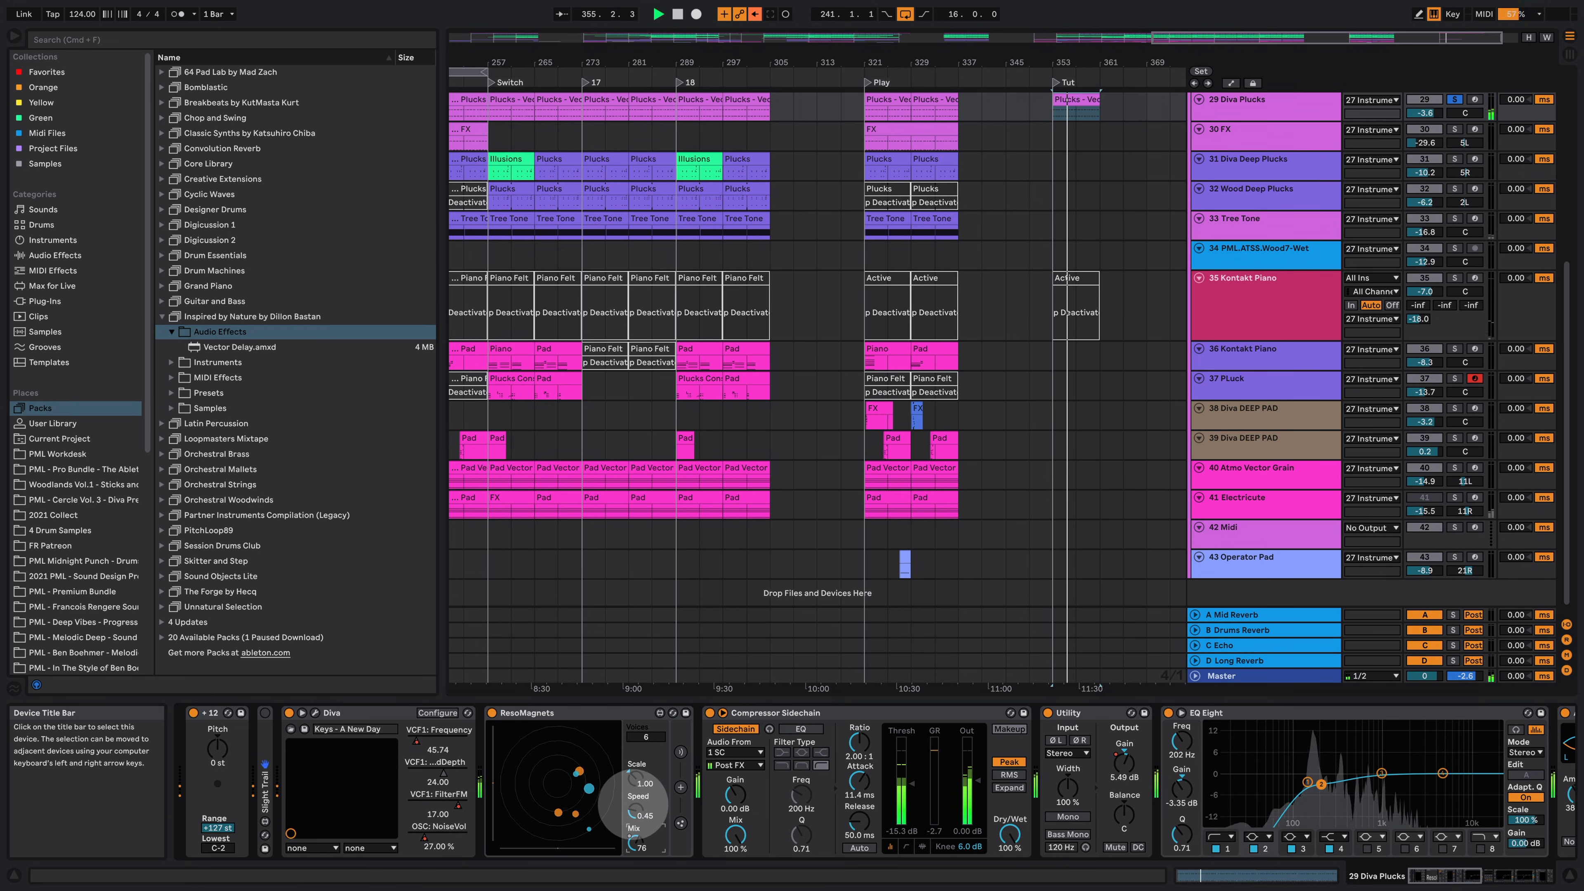
left_click_drag(634, 806, 647, 835)
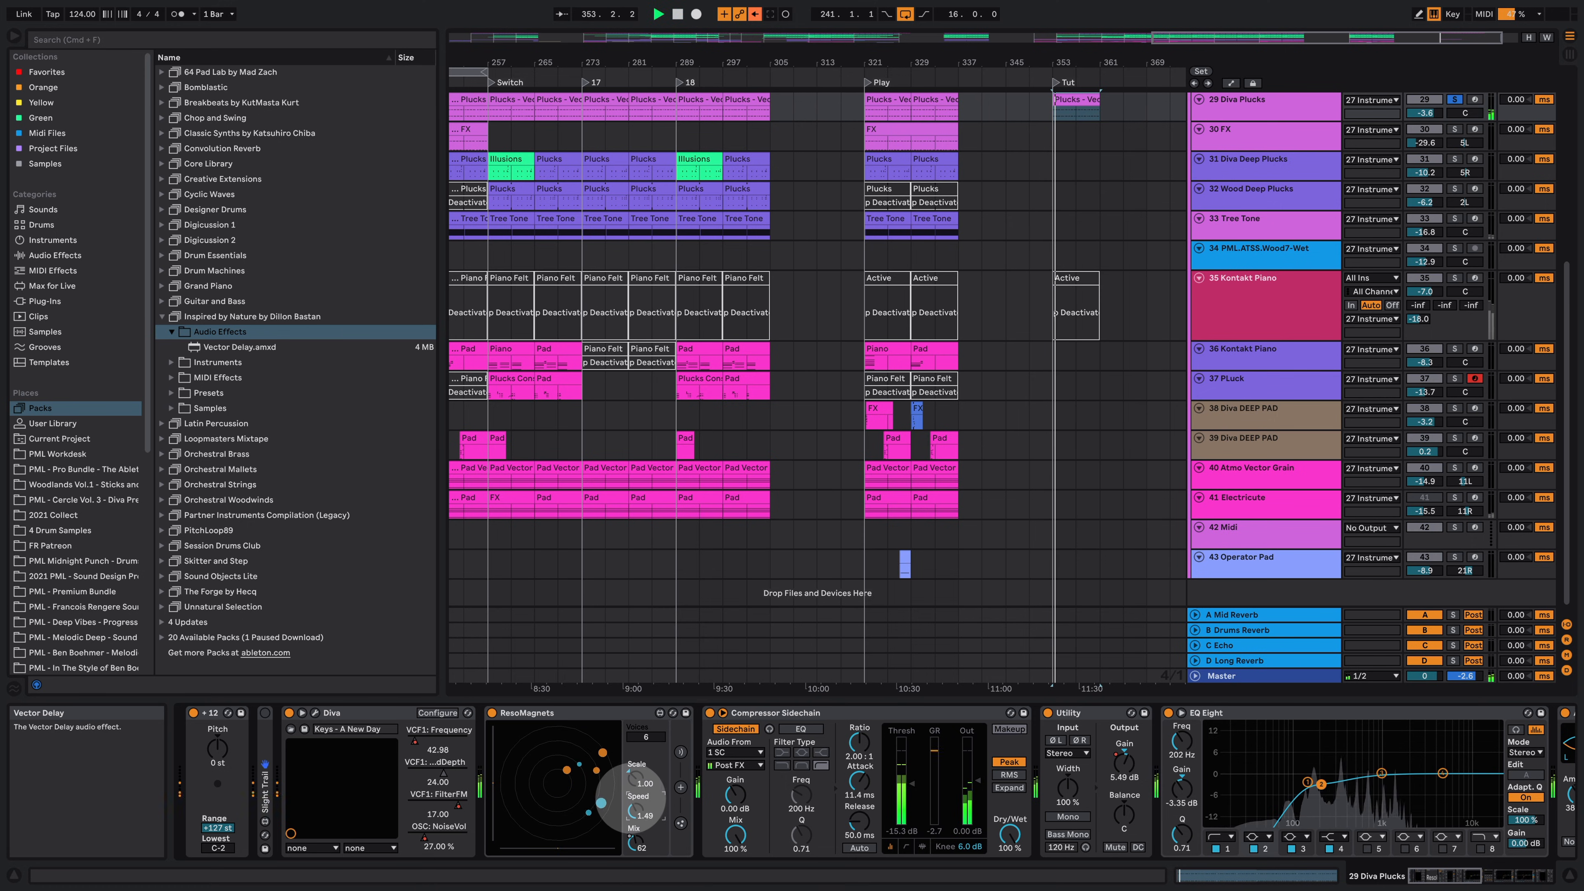
left_click_drag(636, 813, 630, 751)
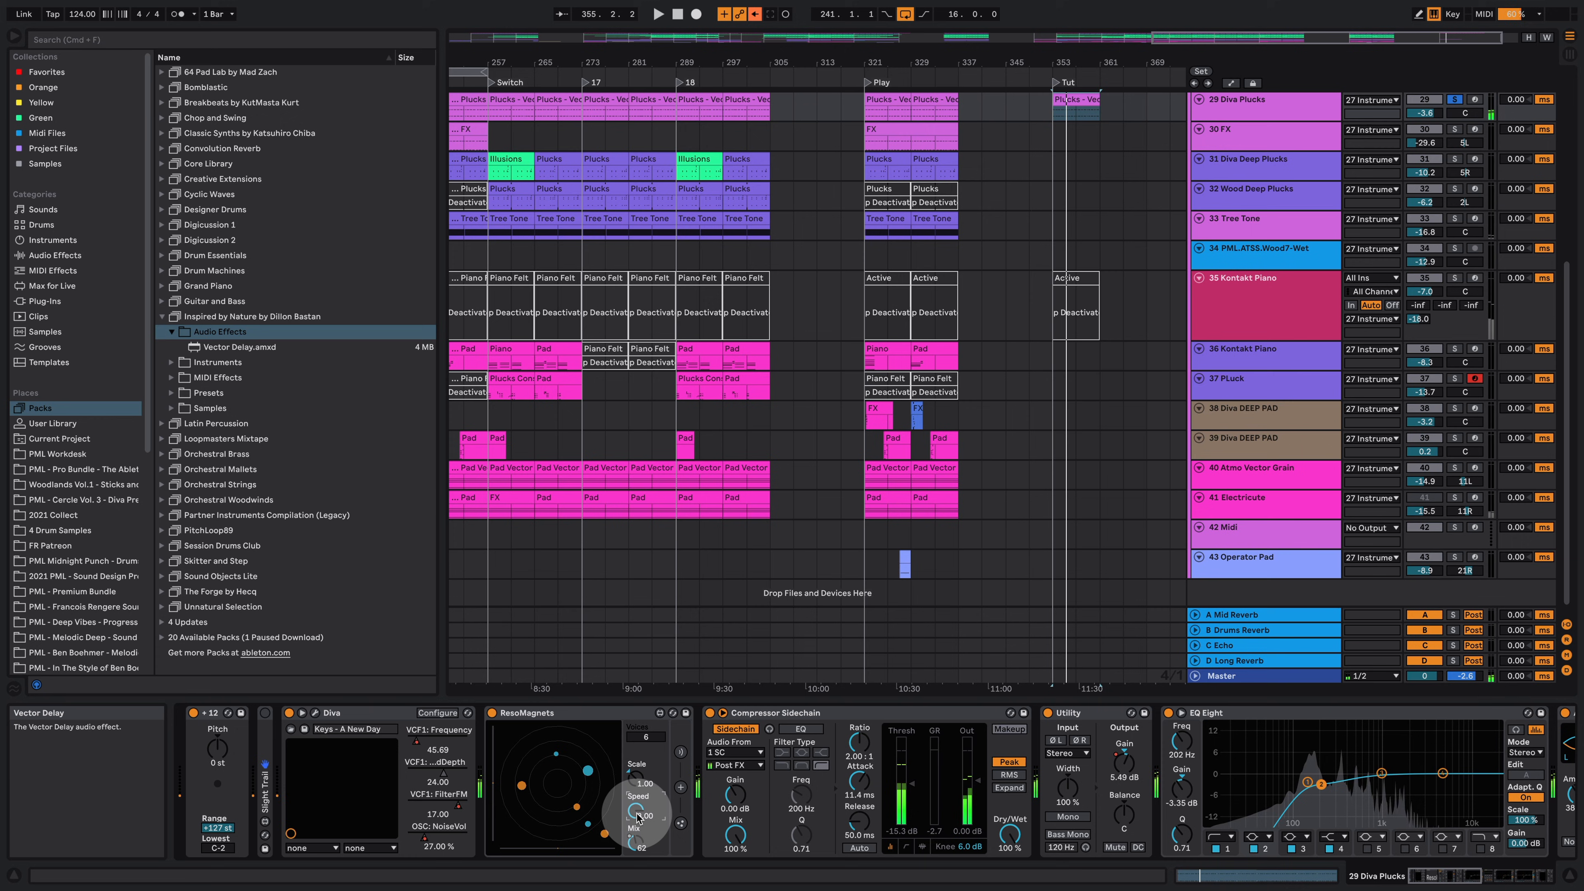
key("super+z")
key("super+z")
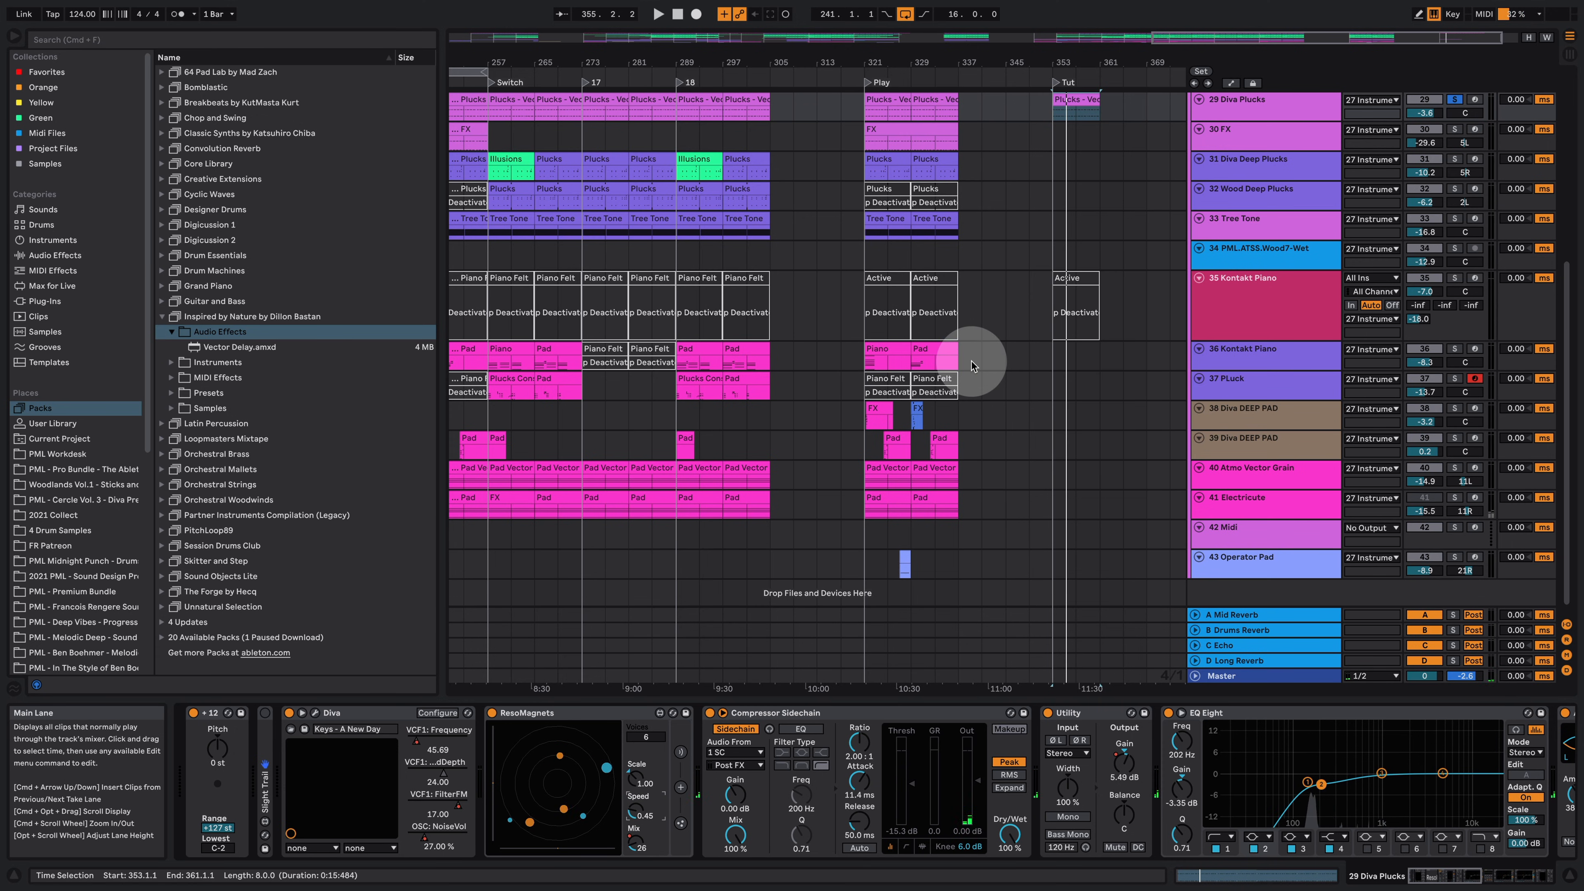
Step: Select the Atmo Vector Grain track and copy its Pad Vector clip from the Play section into the Tut section
scroll(935, 436, "up", 1)
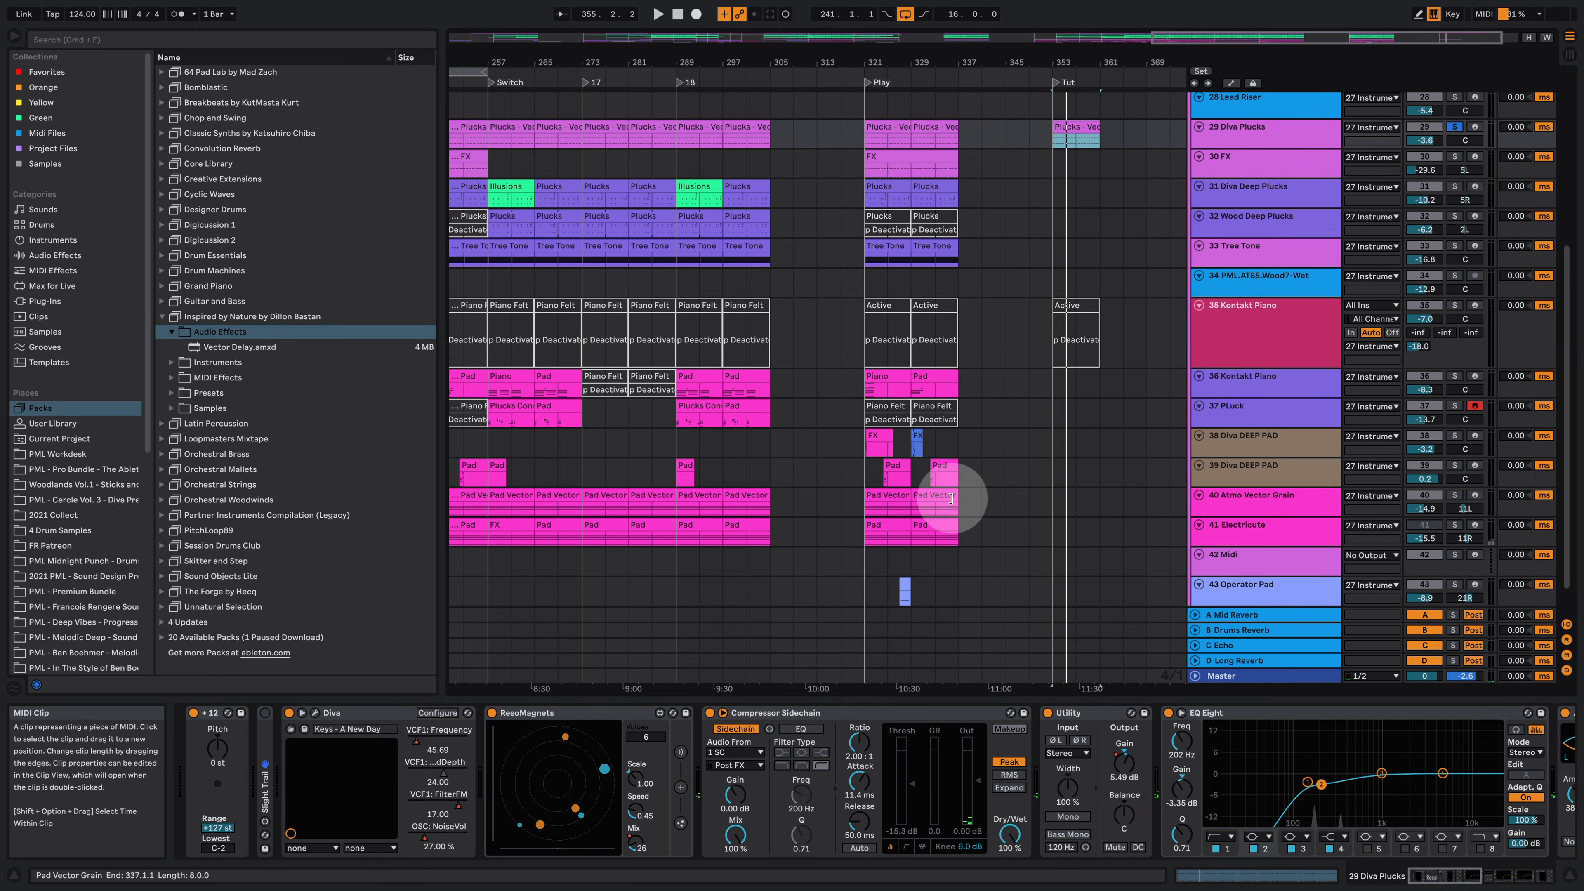
scroll(964, 487, "down", 2)
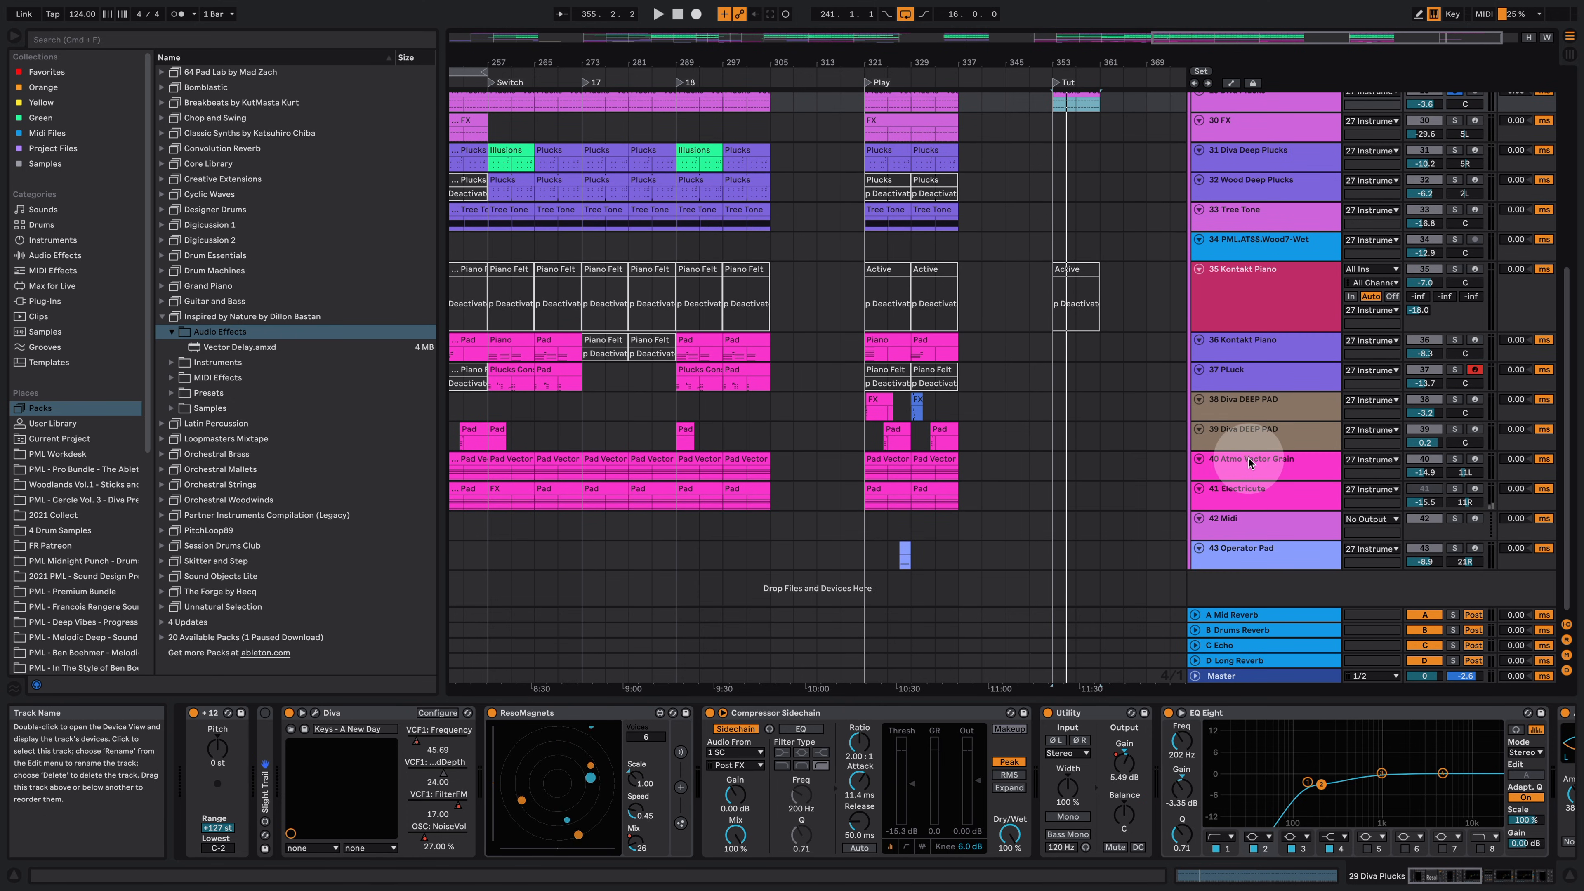
left_click(1248, 461)
left_click_drag(885, 458, 1082, 477)
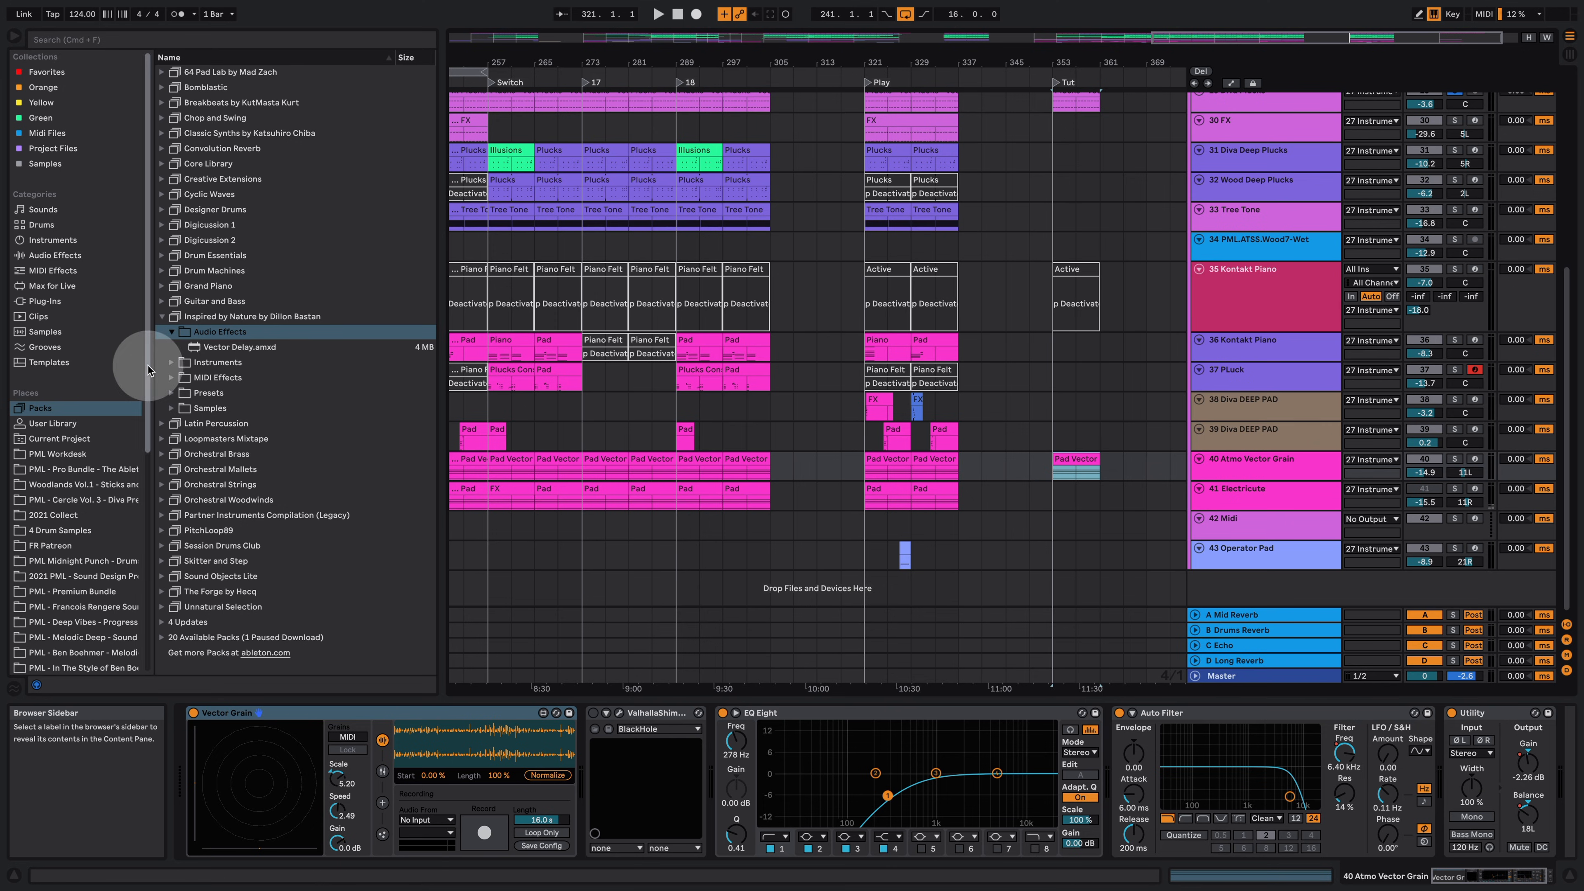
Step: Open the pack's Instruments folder, then the Woodlands Vol.1 Field Recordings folder
left_click(175, 364)
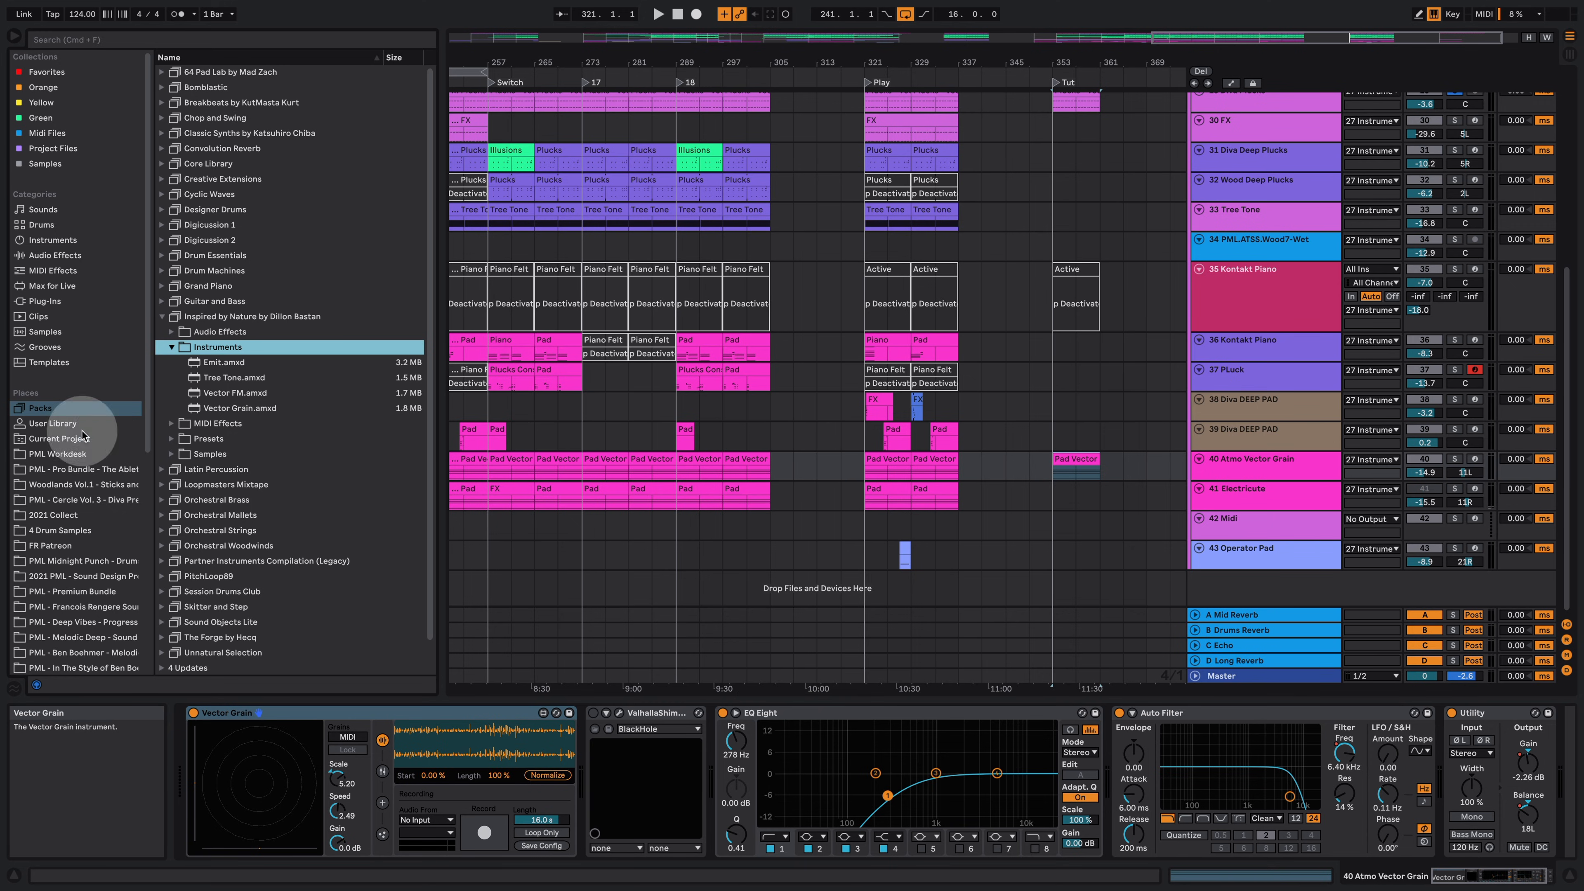
left_click(91, 484)
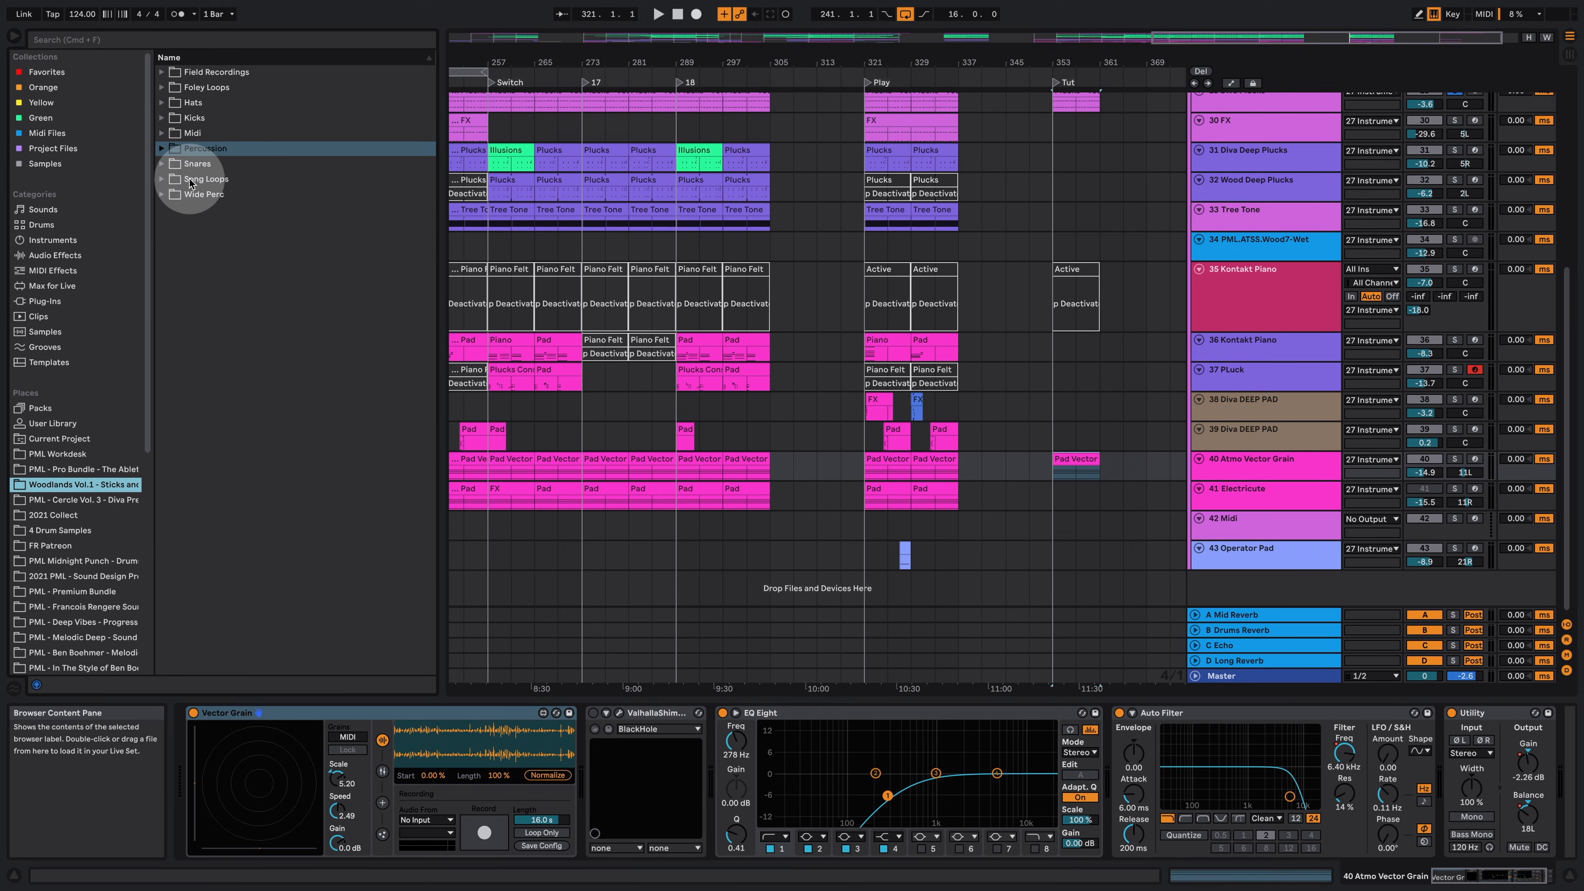
left_click(161, 72)
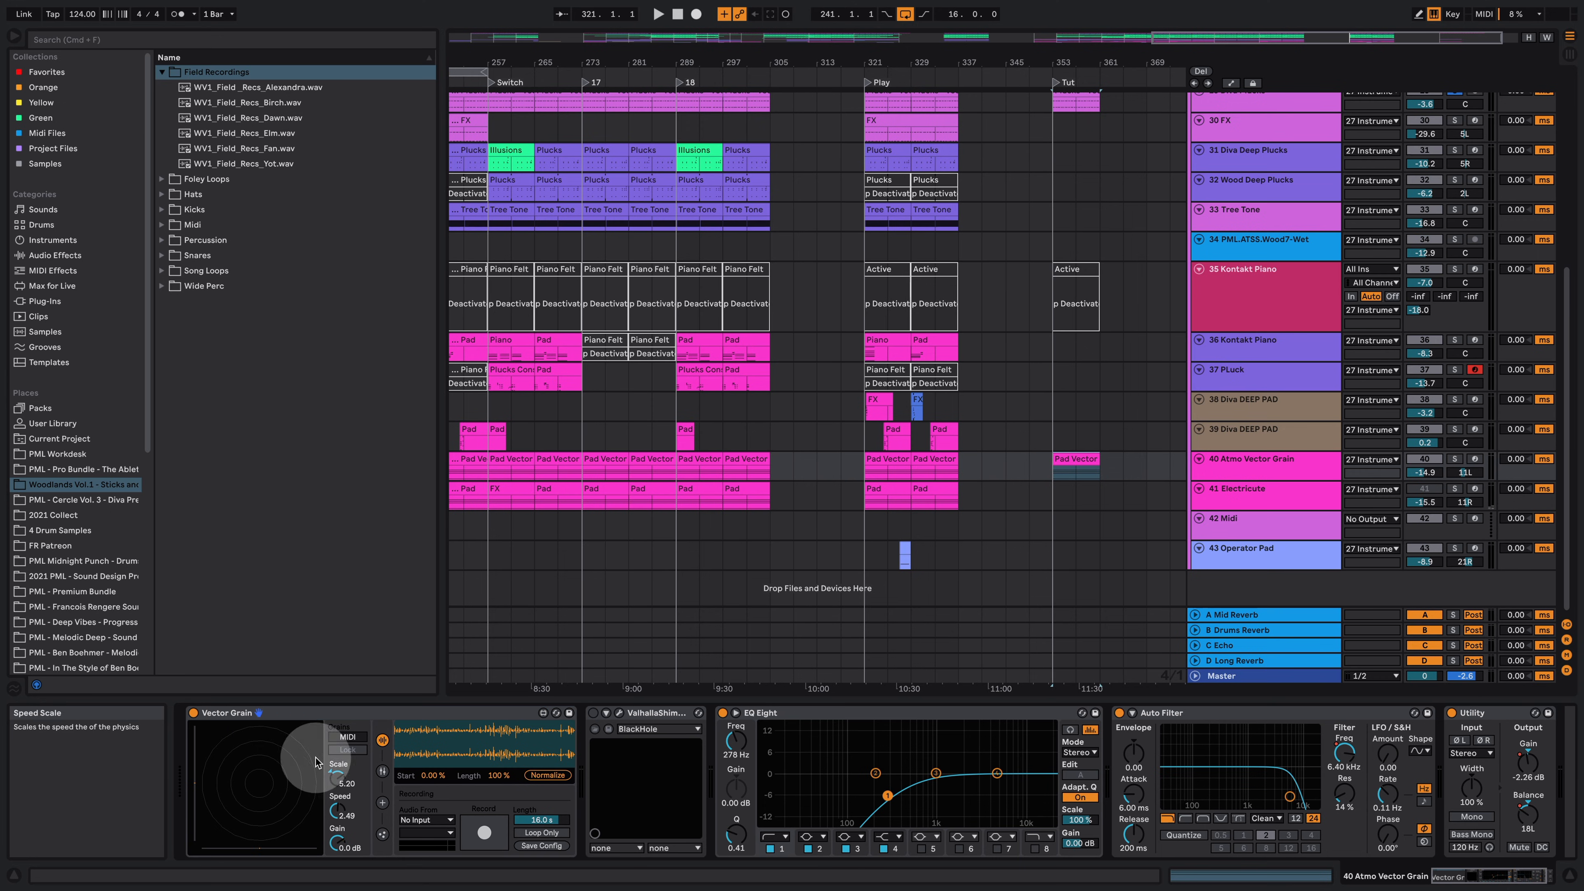
Step: Play the copied Pad Vector clip and switch the Vector Grain display between particle settings and sample settings
left_click(1053, 454)
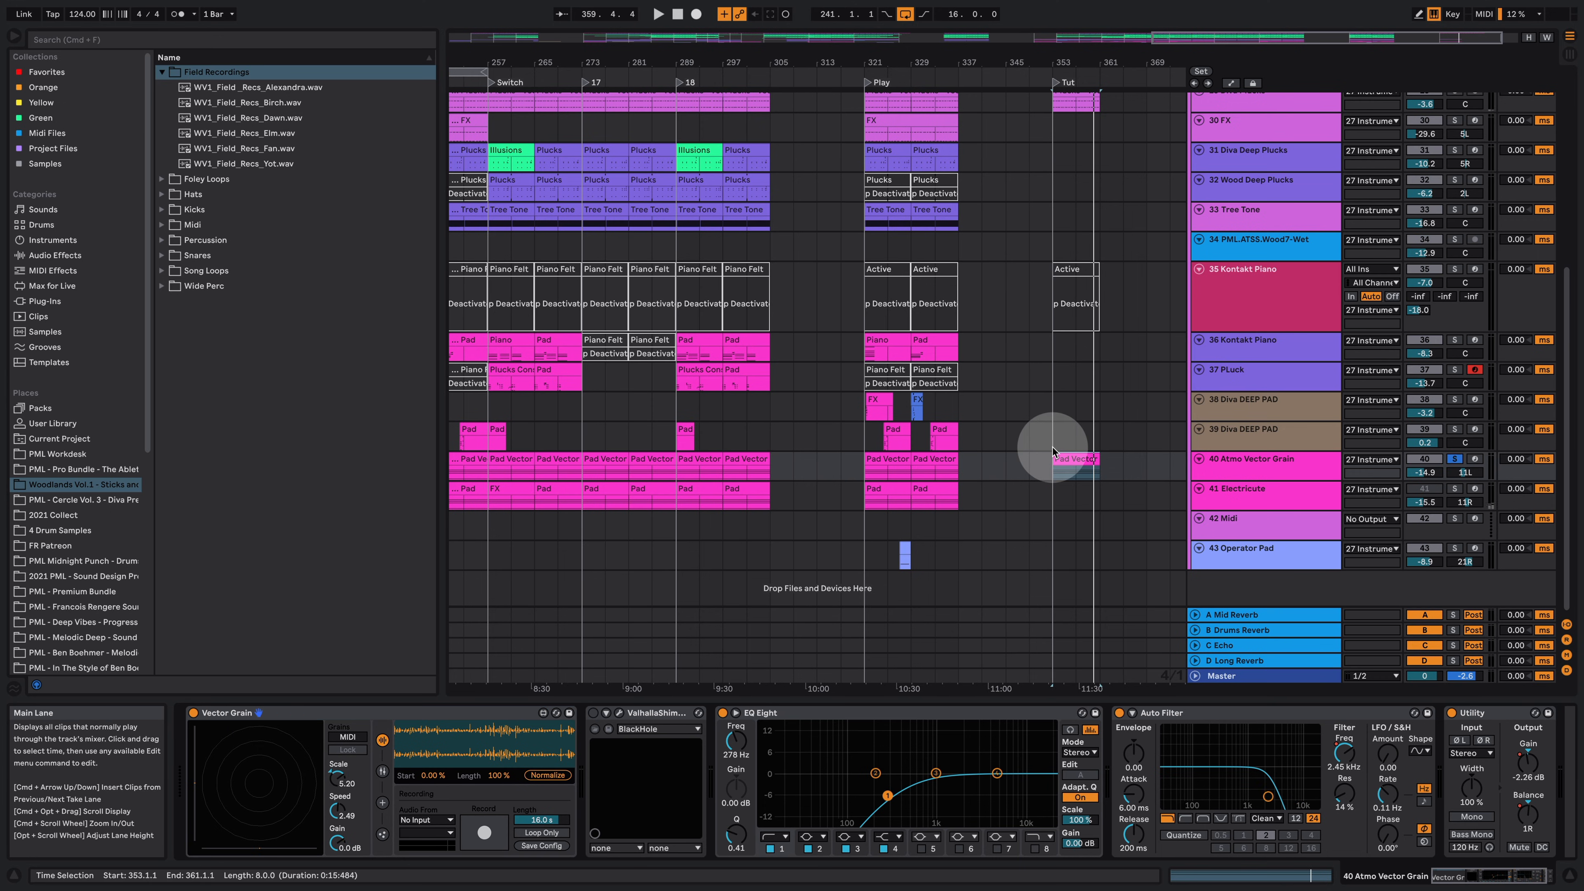
key("space")
left_click(1078, 454)
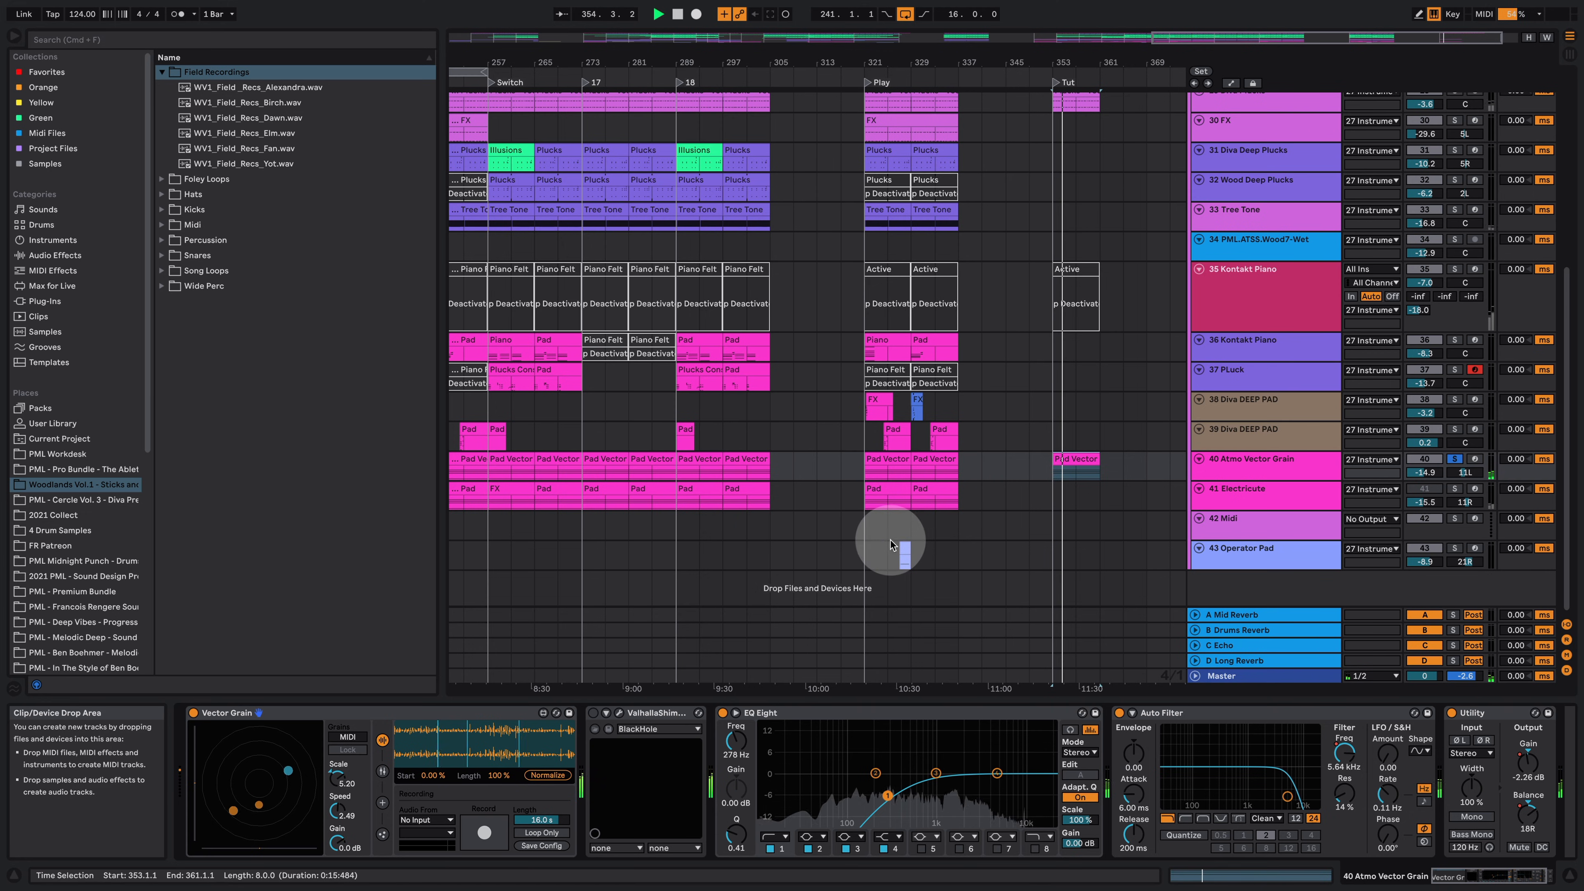
left_click(382, 770)
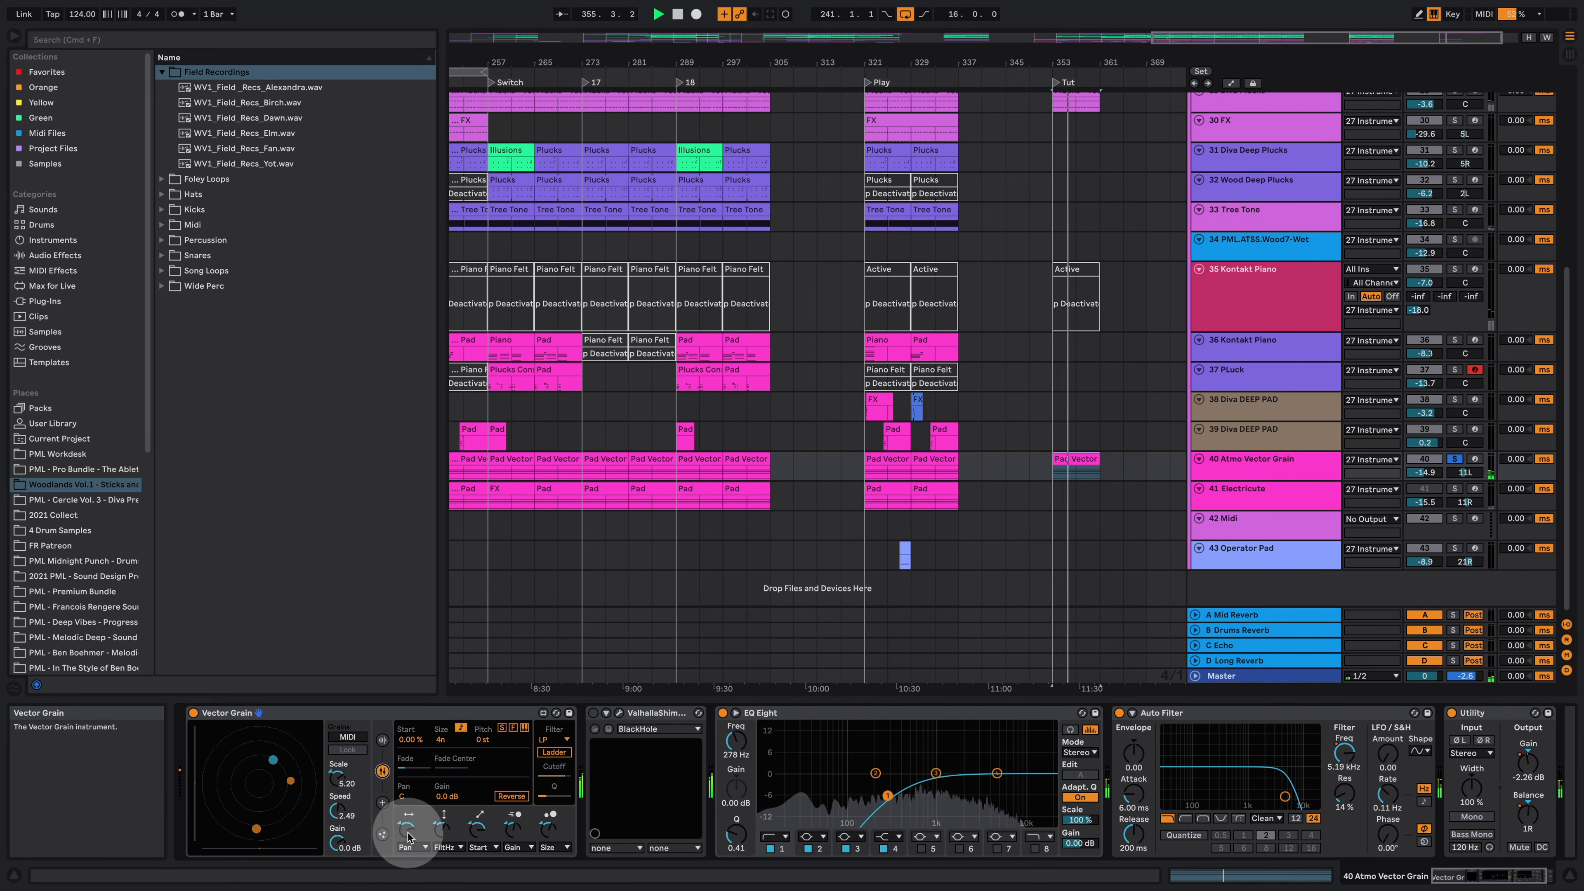
left_click(382, 834)
left_click(382, 740)
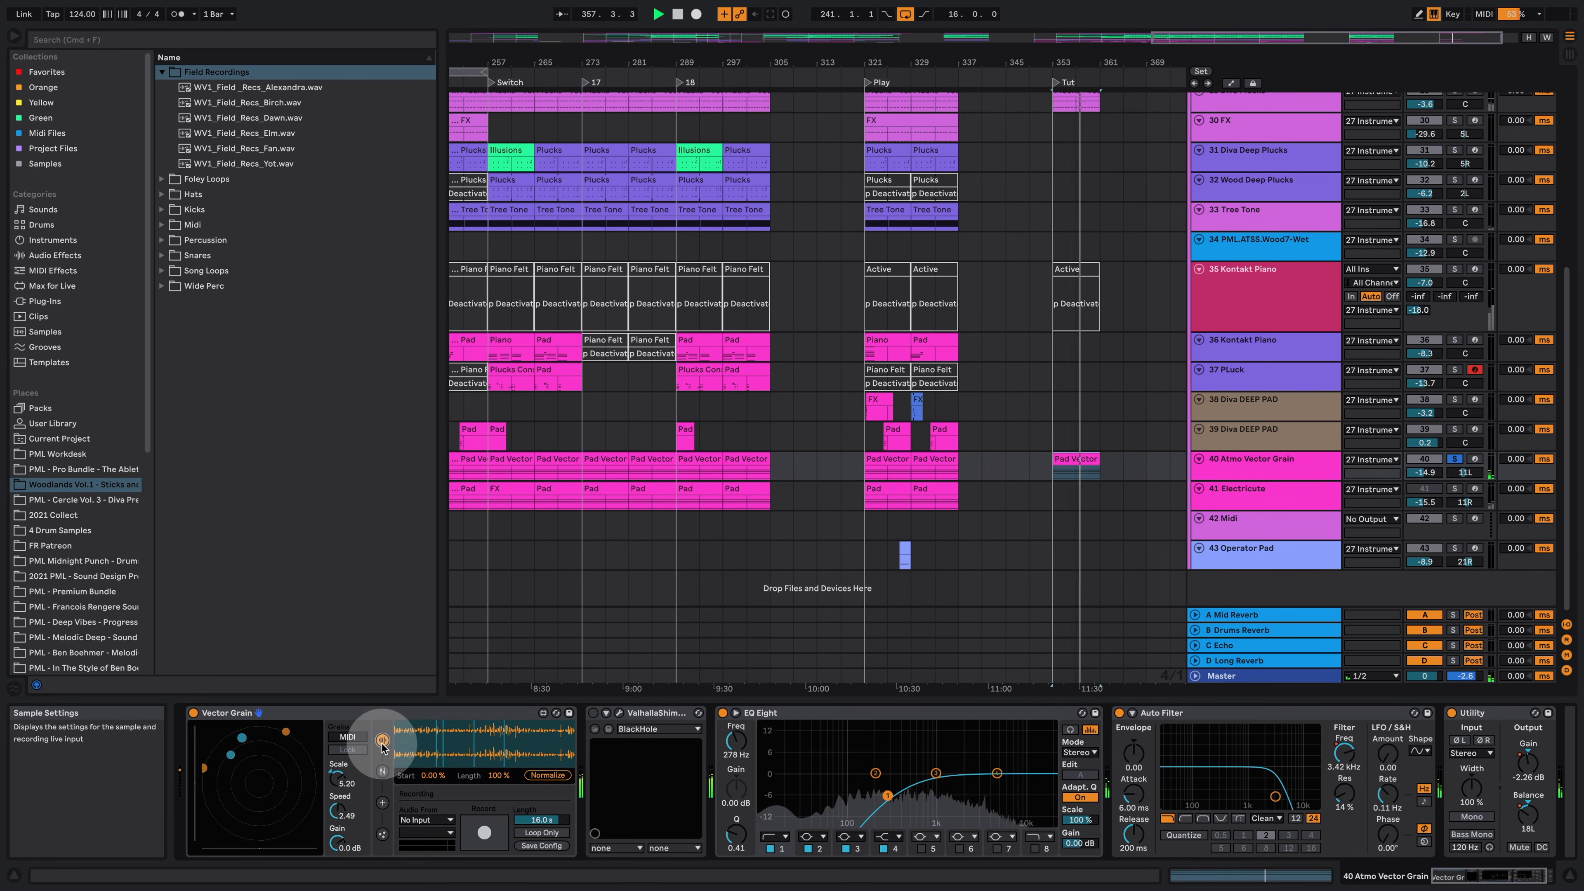
Step: Copy the Electricute track's Pad clip from the Play section into the Tut section and solo that track
left_click(1243, 496)
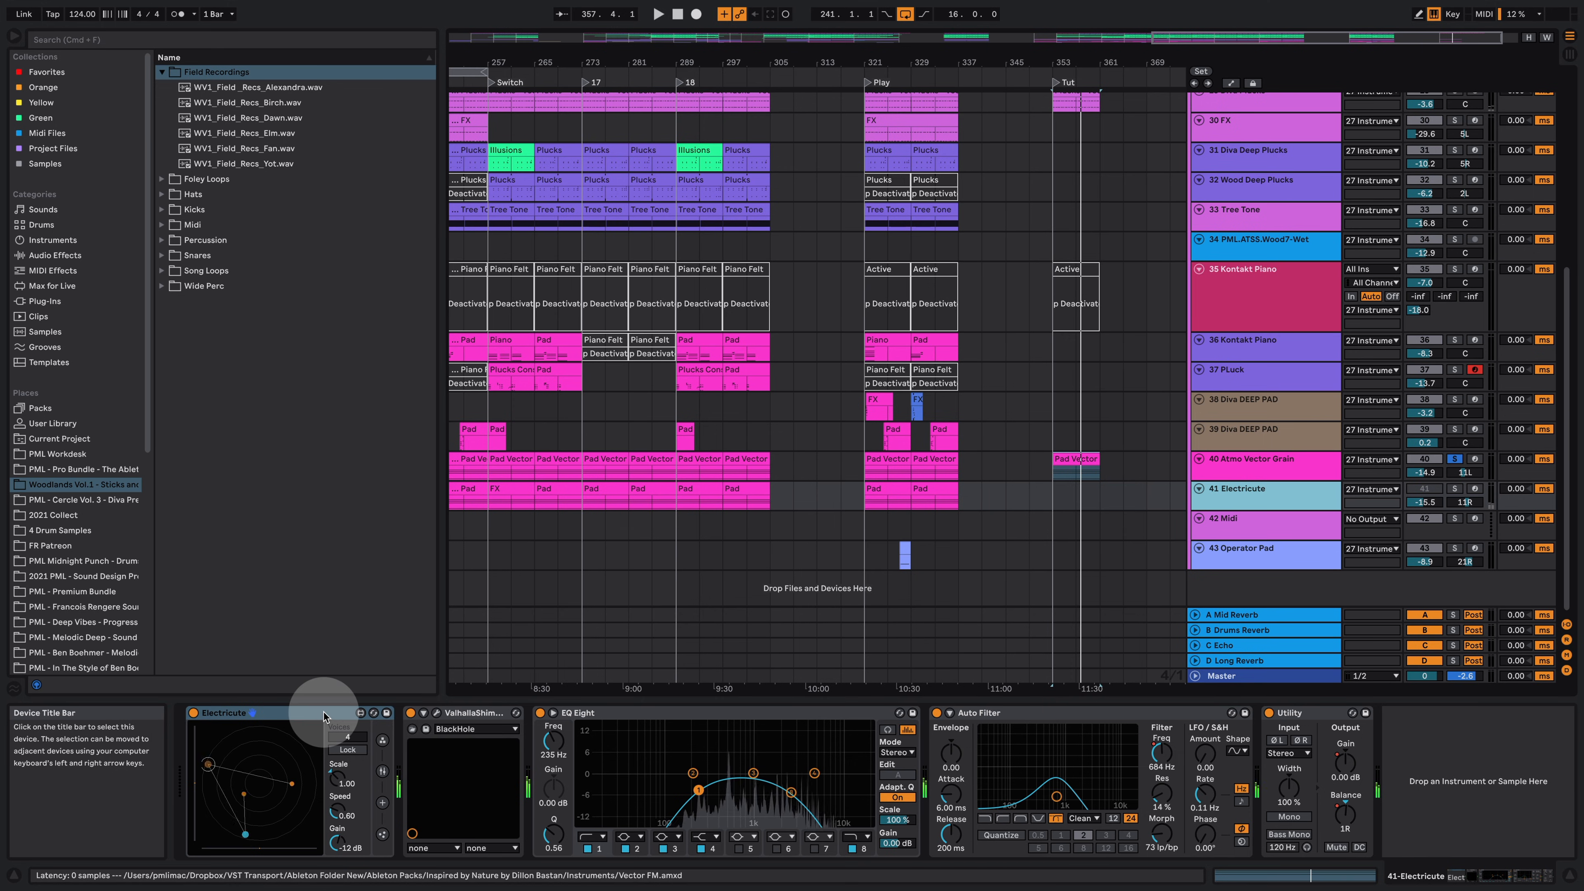
left_click_drag(935, 491, 1077, 493)
left_click(1454, 488)
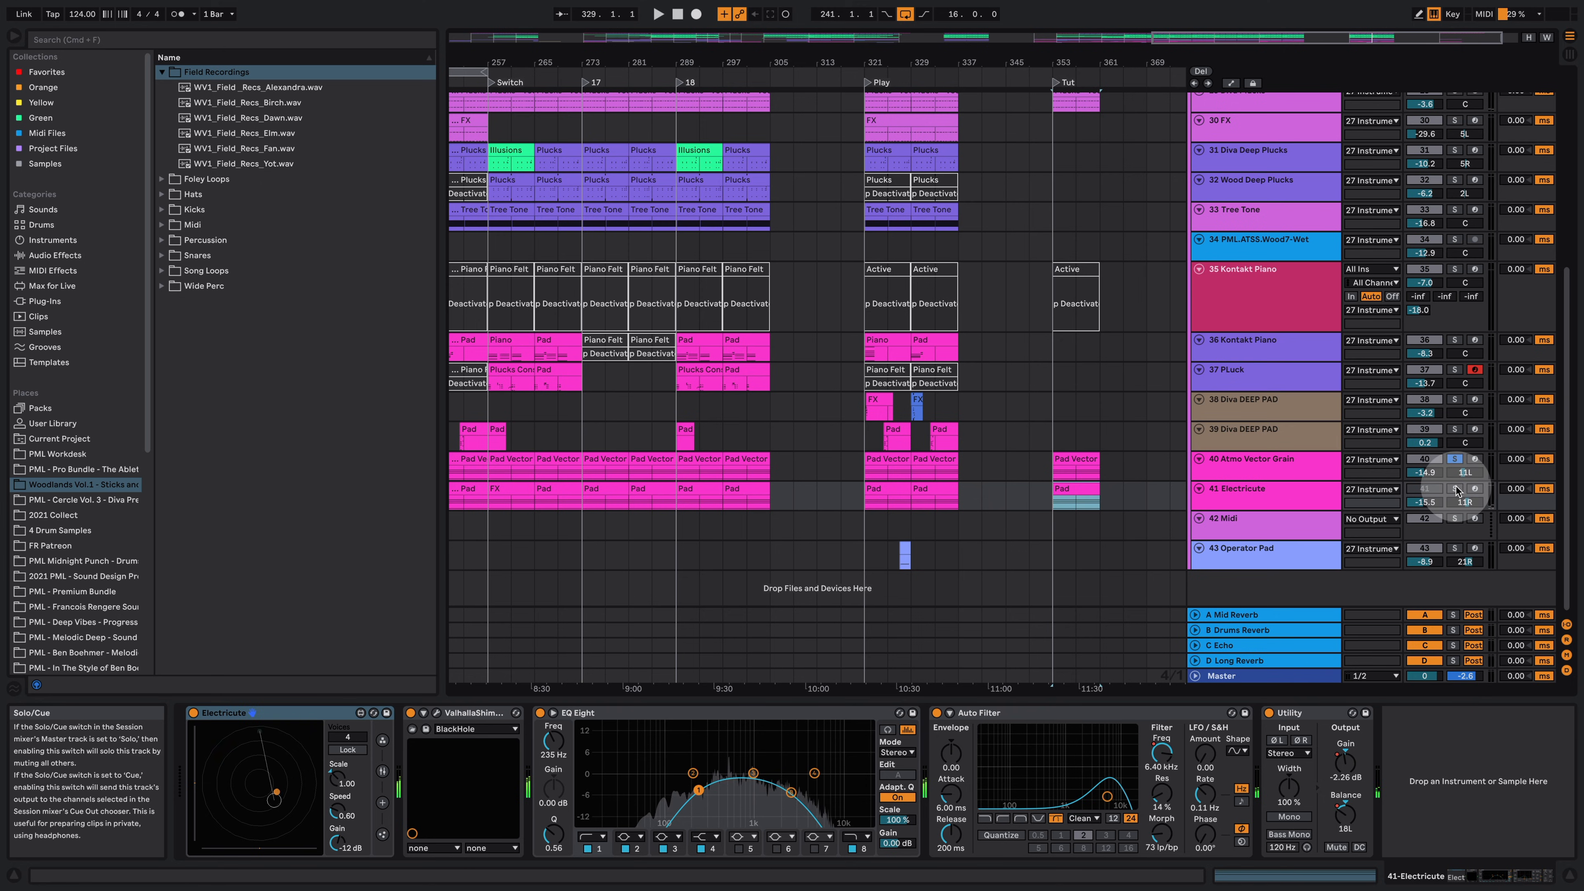
left_click(1224, 488)
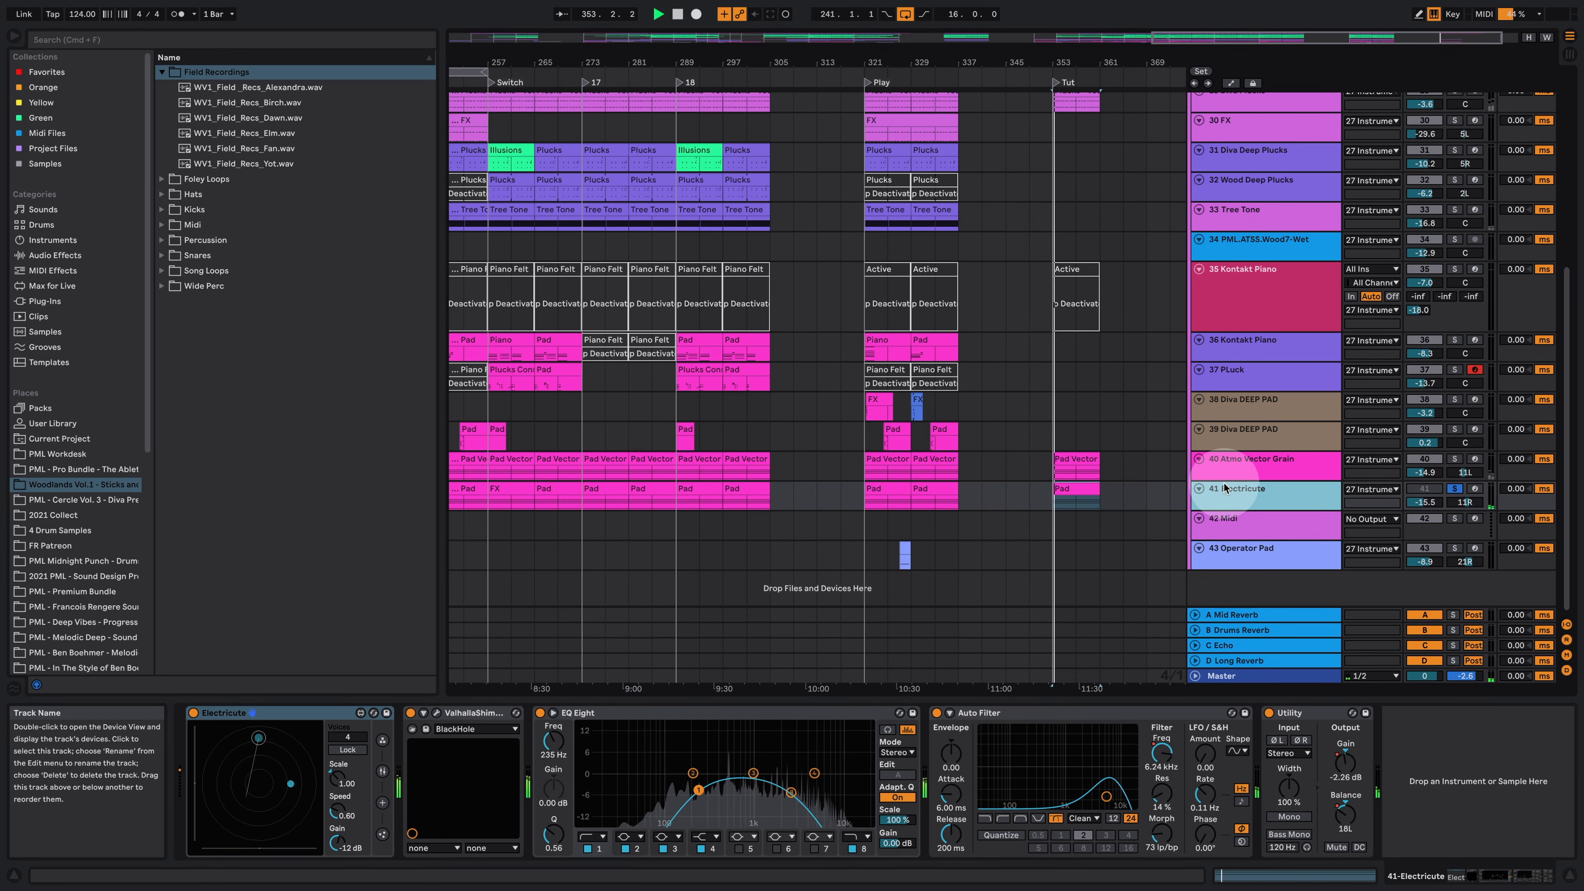
Step: Copy the Bass clip from the Play section into the Tut section and open it in the note editor
left_click(1136, 563)
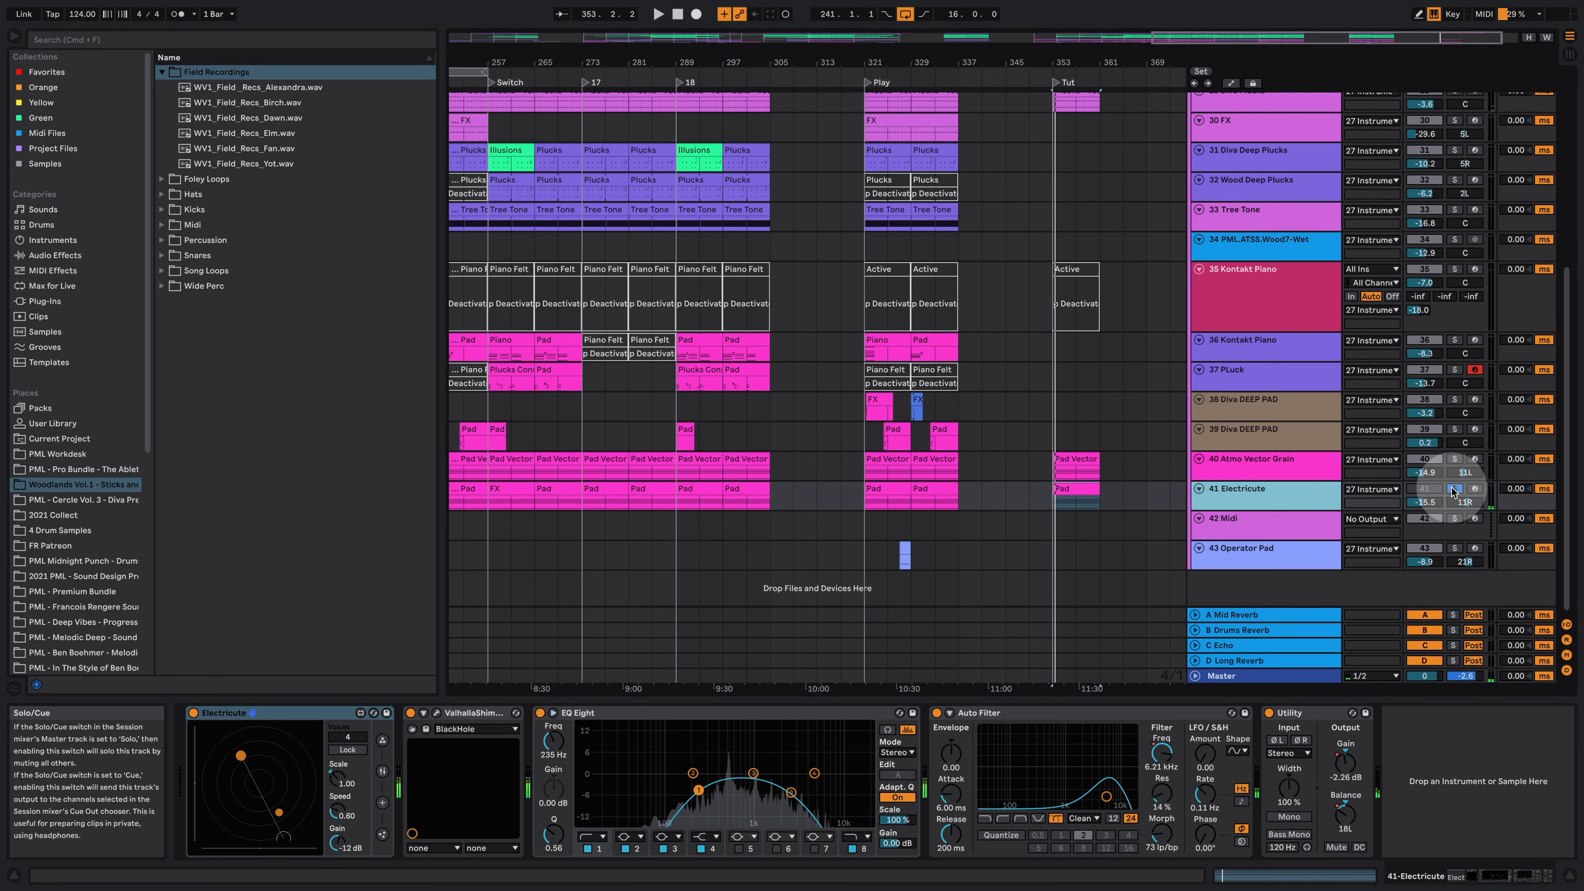
scroll(1105, 461, "up", 12)
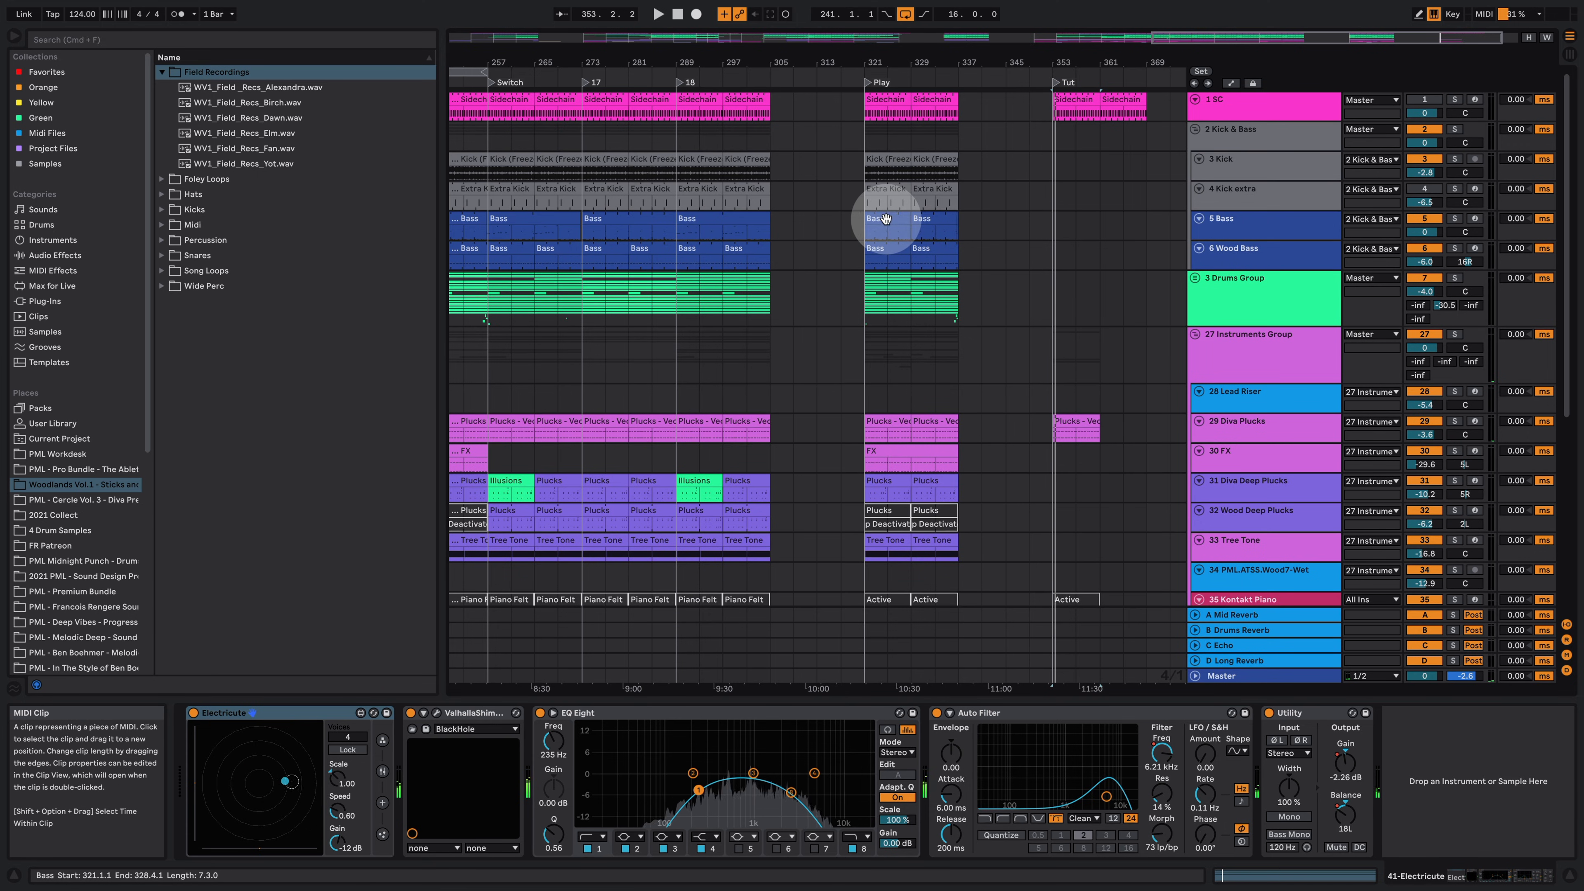
left_click_drag(892, 222, 1085, 232)
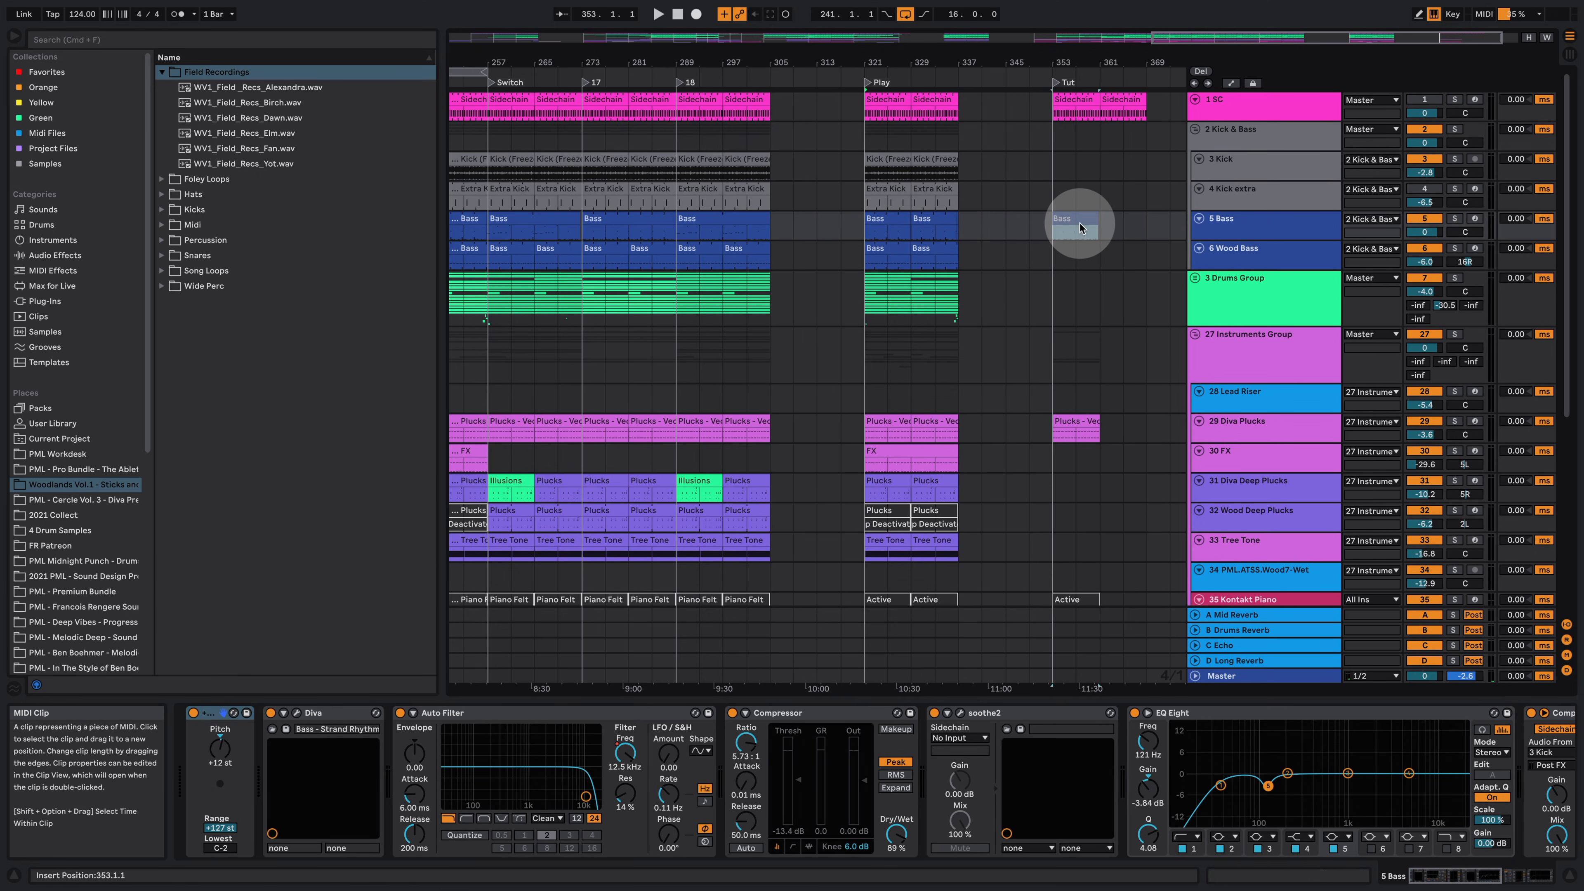
left_click(1081, 228)
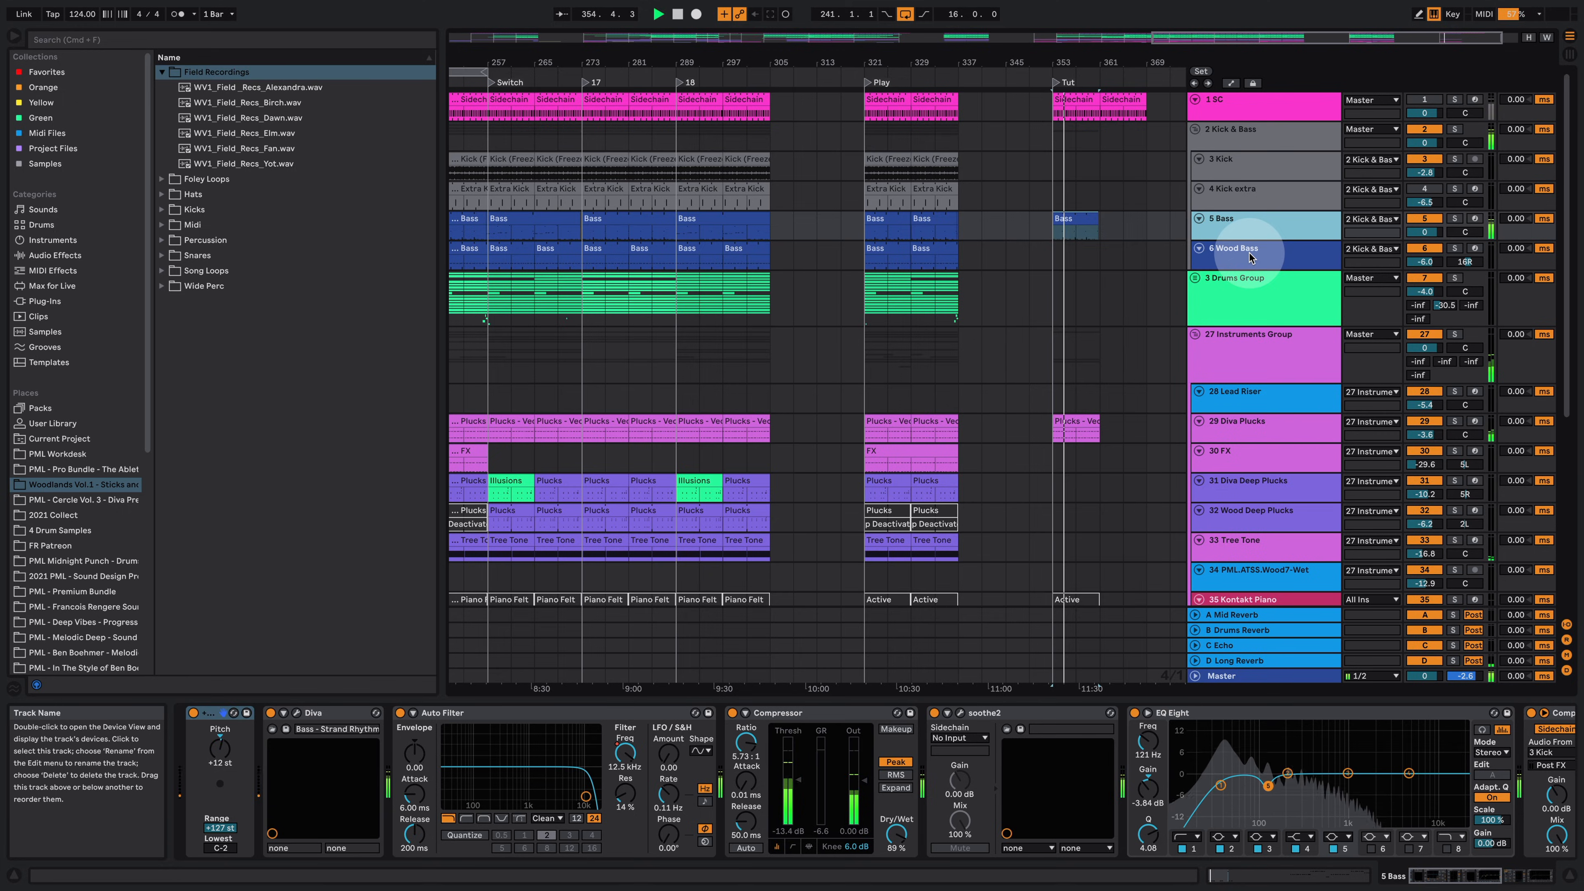
double_click(1071, 223)
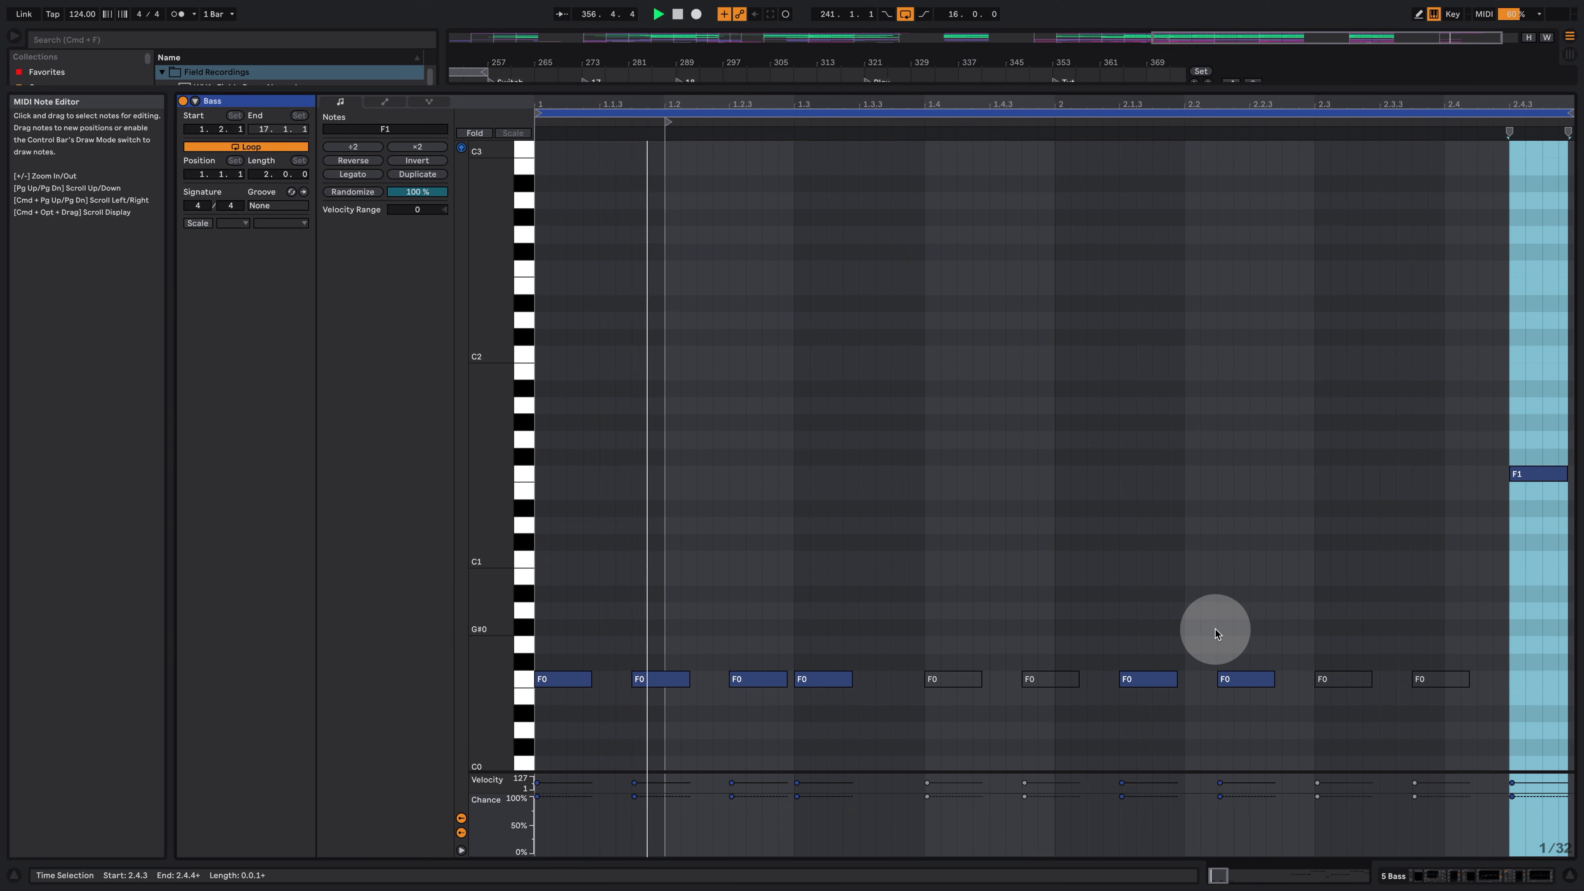
left_click(1465, 874)
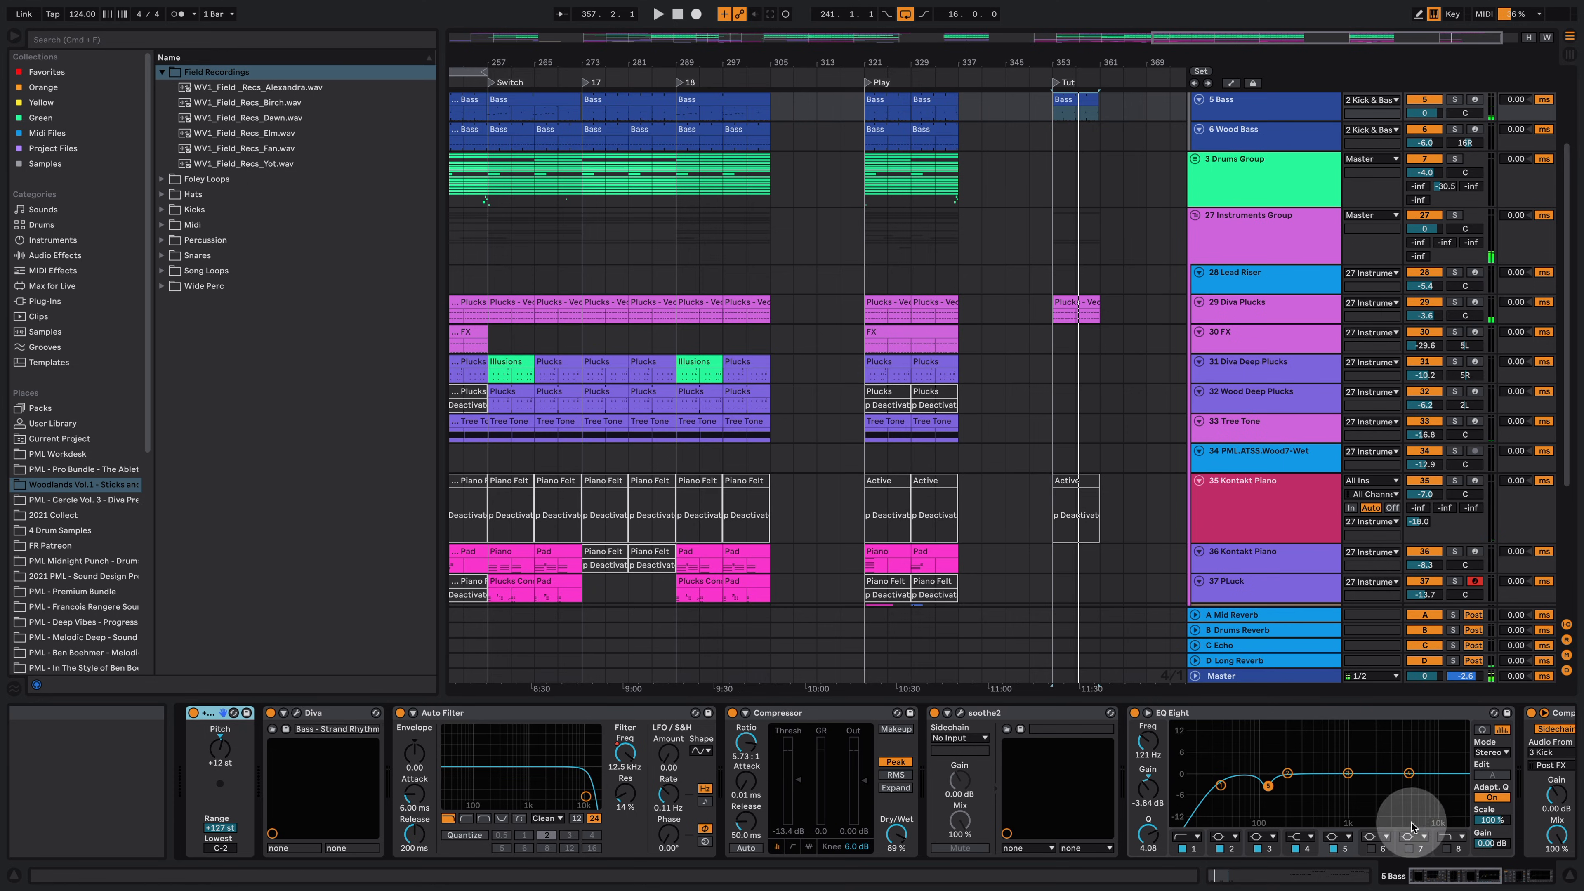
Step: Expand the Drums Group and copy the WV1_Field_Recs_Cherry clips from the Play section into the Tut section
scroll(961, 254, "up", 3)
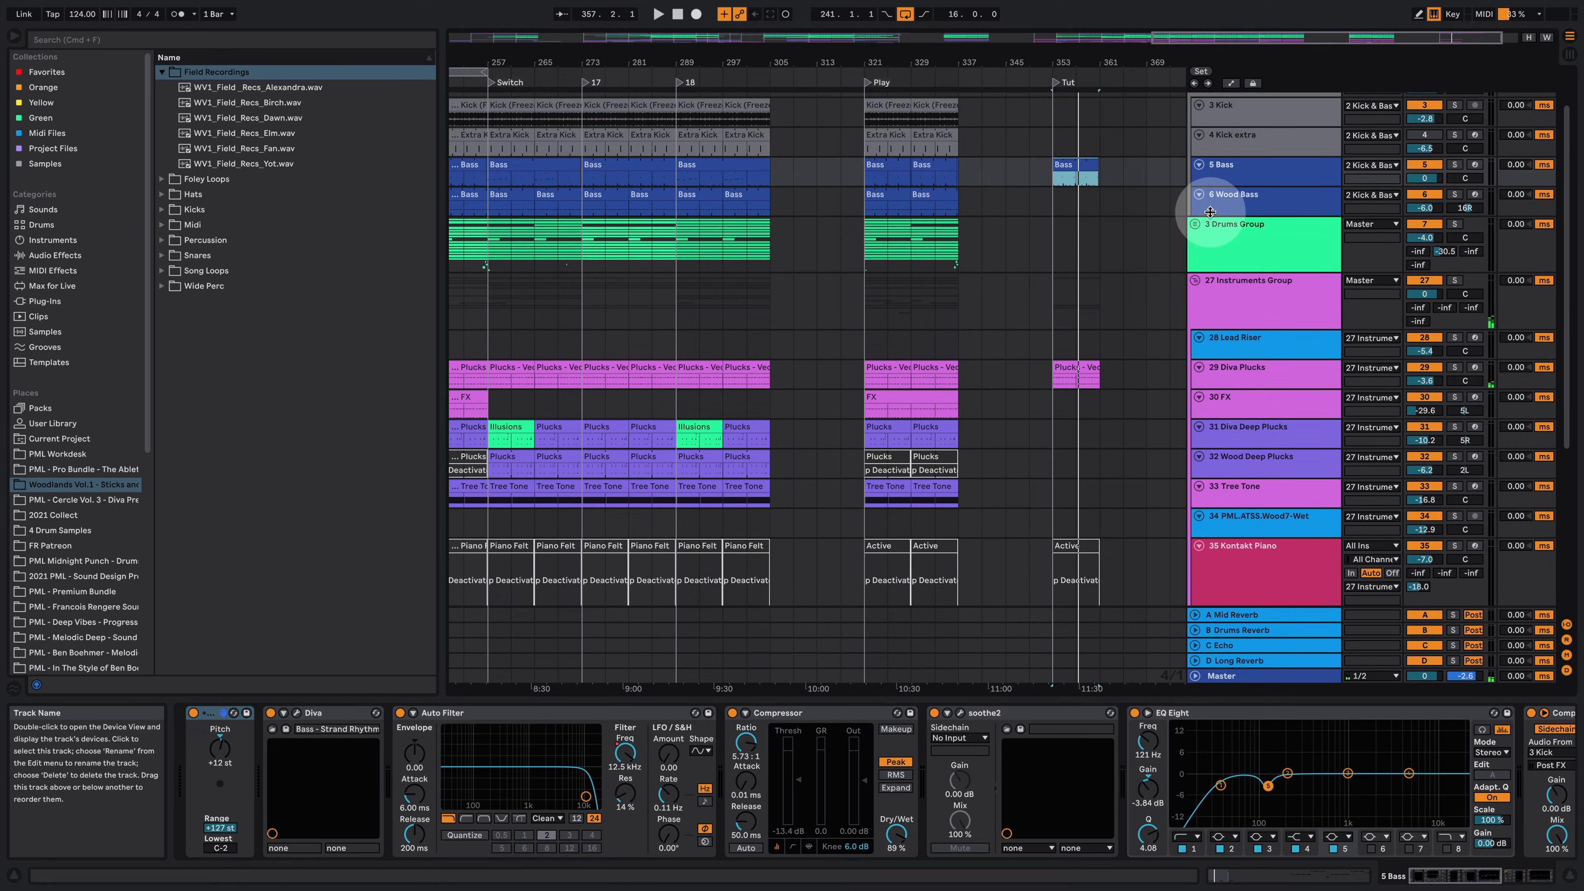
left_click(1196, 226)
scroll(1021, 399, "down", 2)
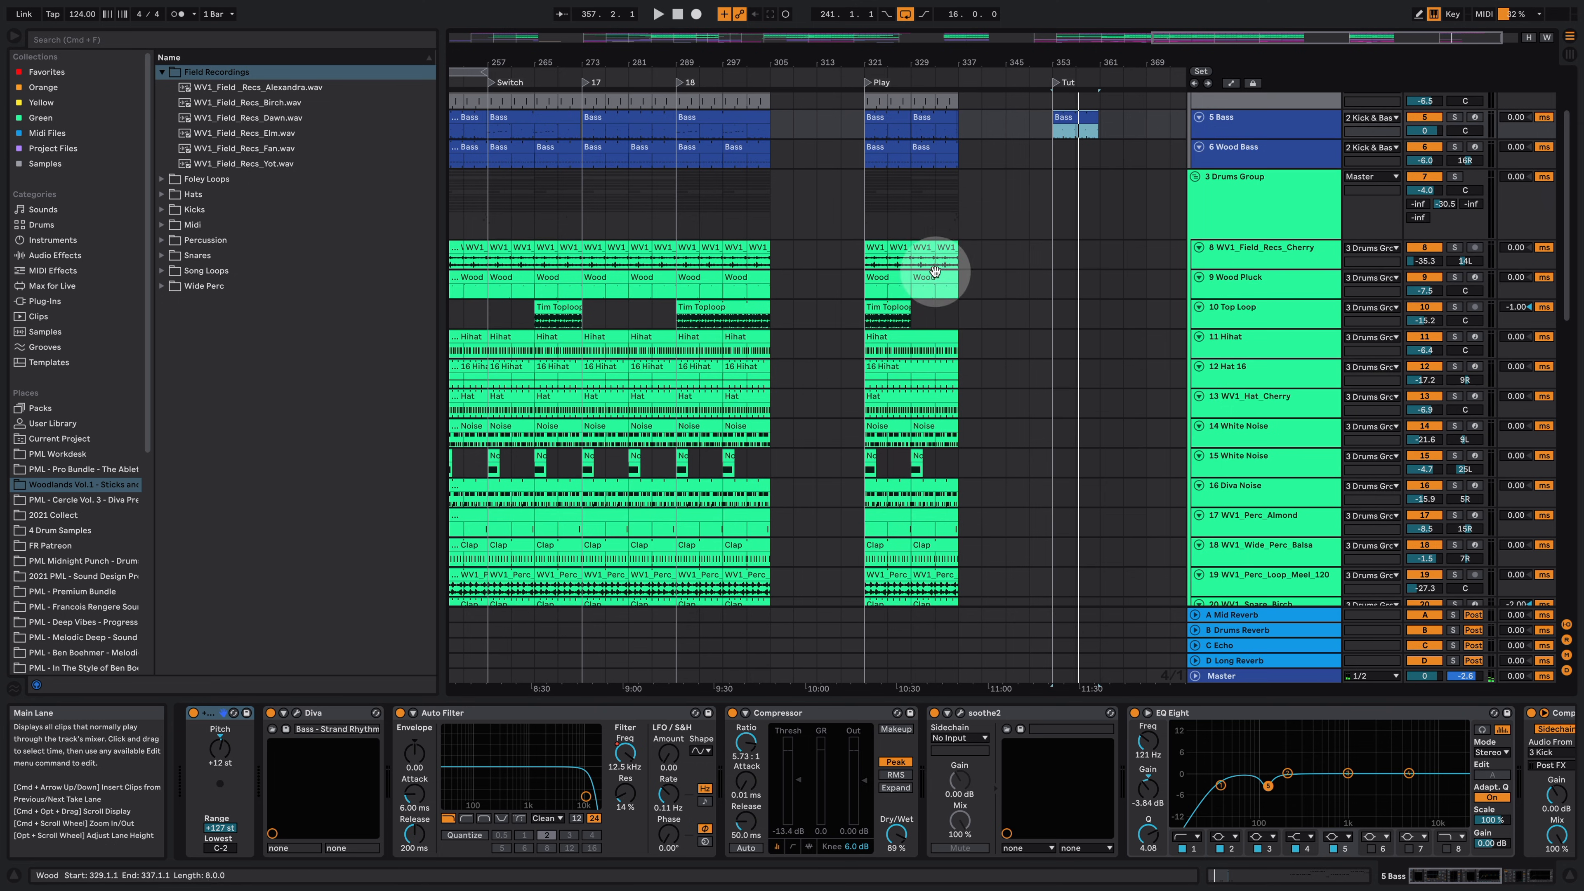
left_click_drag(1027, 255, 1067, 253)
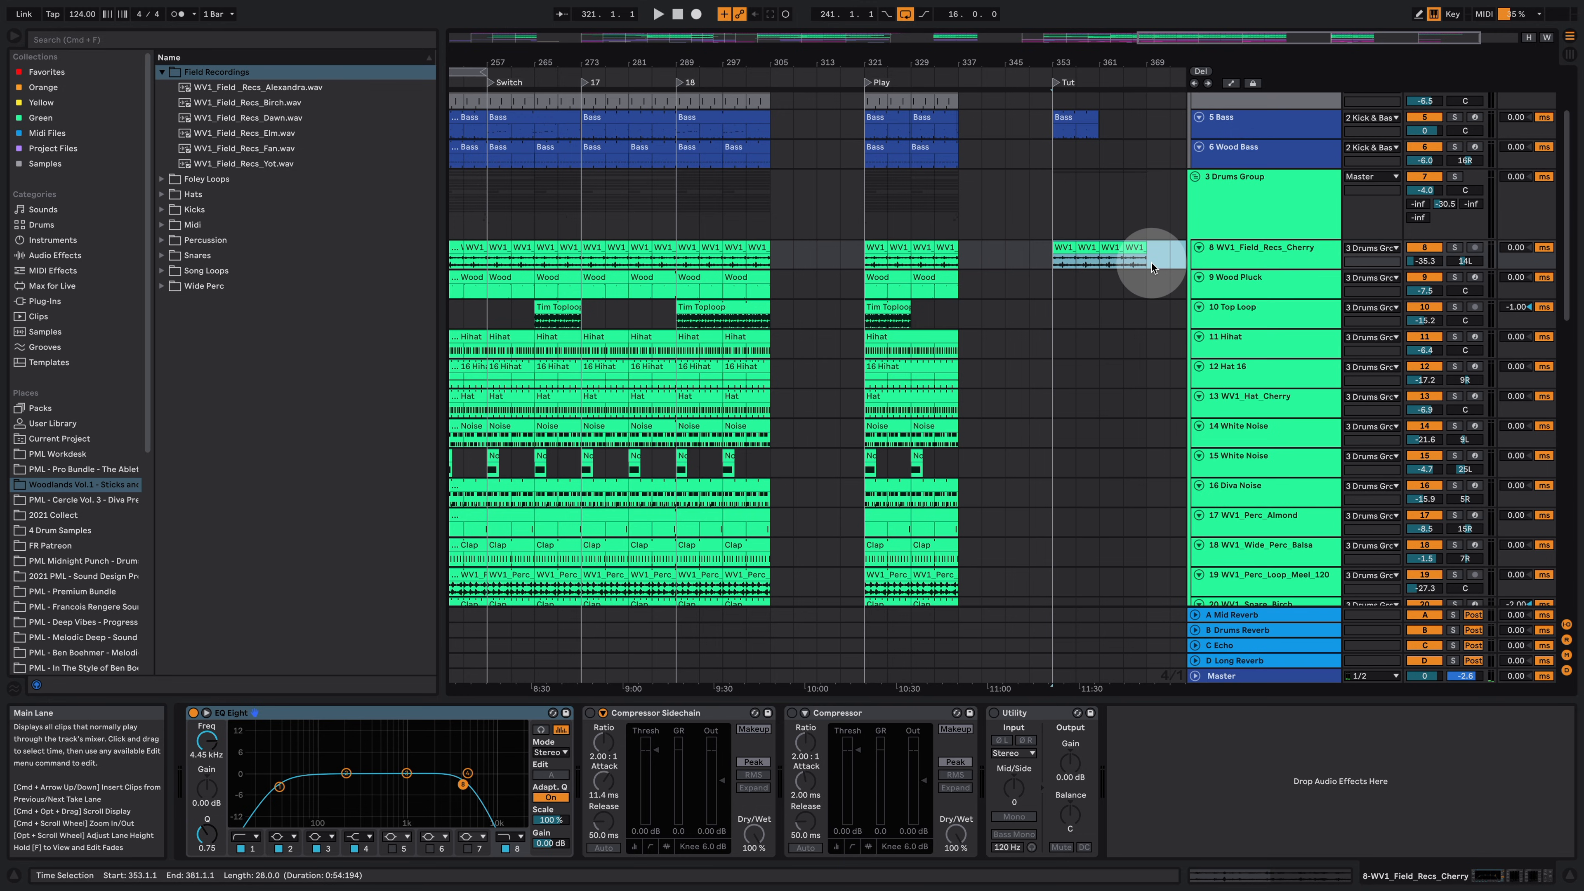
Step: Play the Tut section with the WV1_Field_Recs_Cherry track soloed
key("space")
left_click(1454, 248)
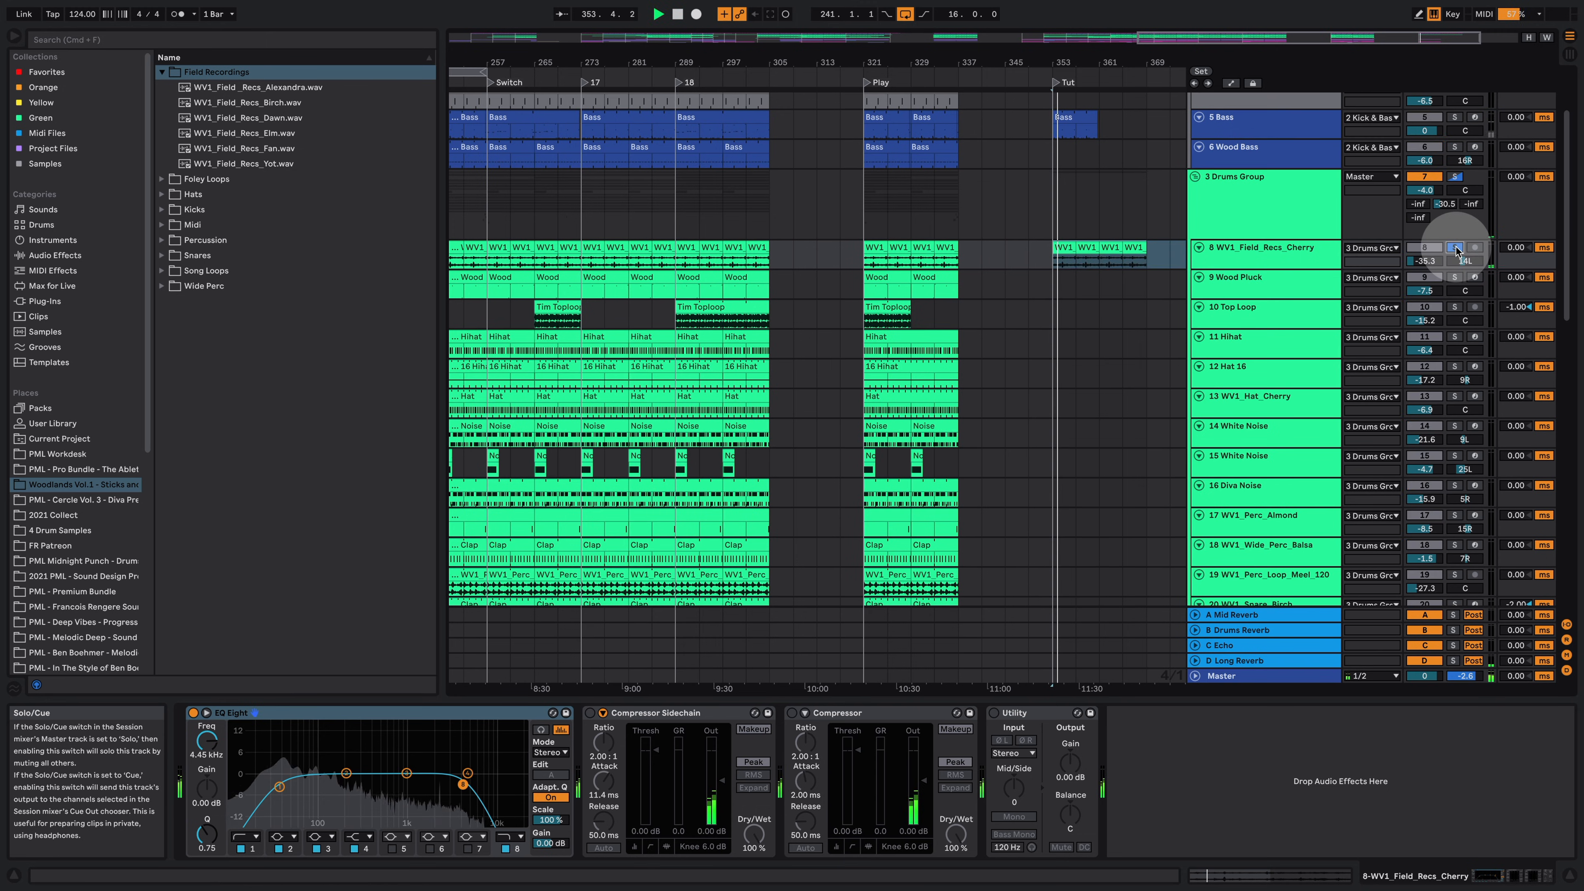
left_click(1271, 251)
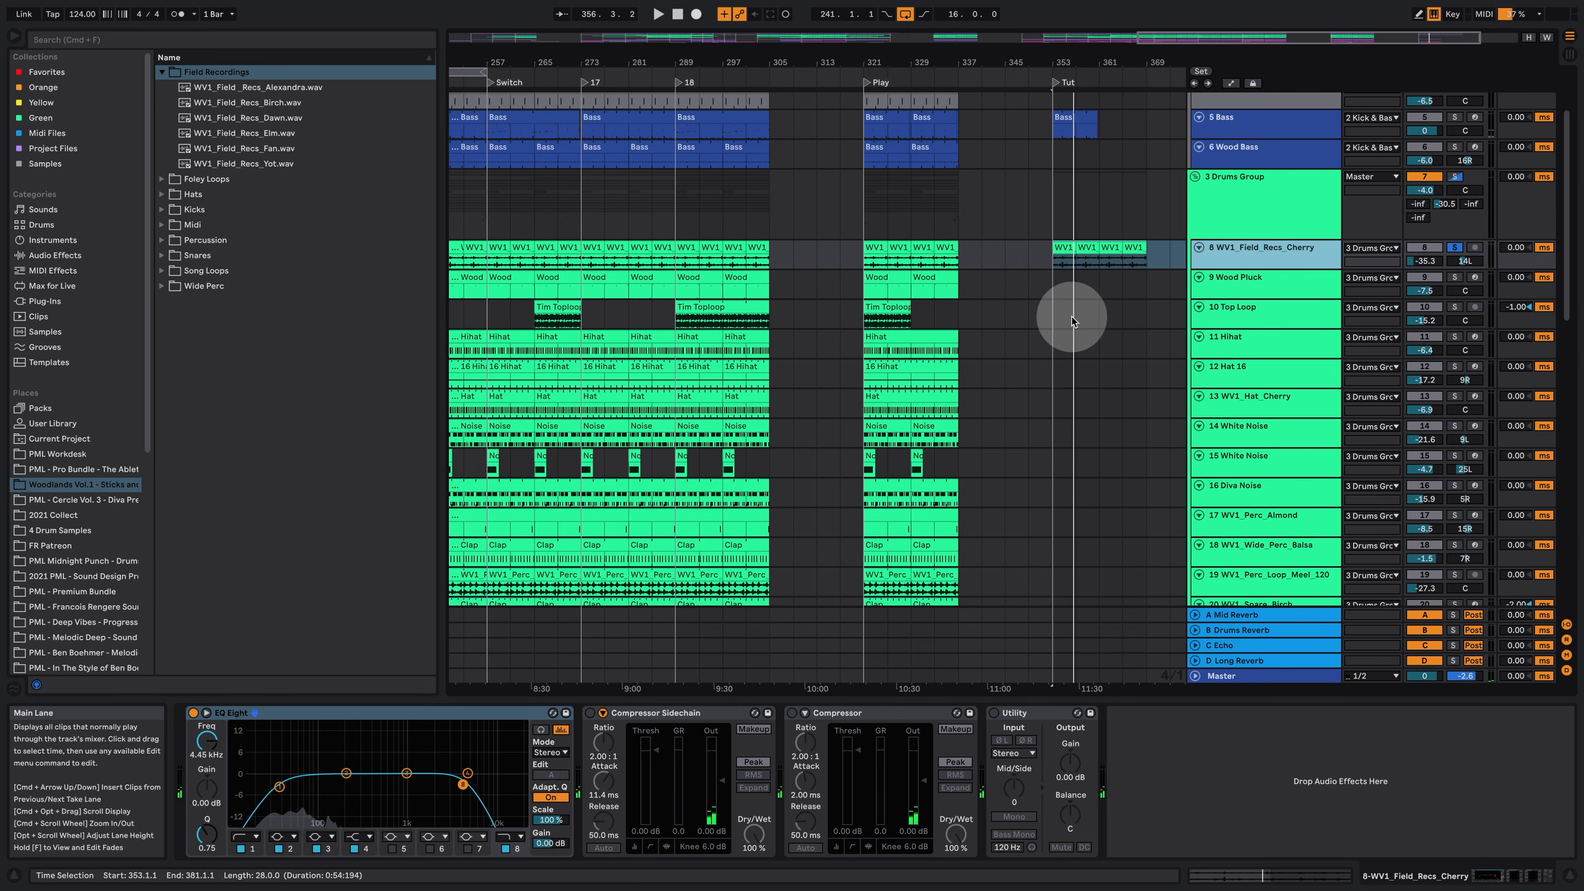
Step: Copy the 16 Hihat clip into the Tut section, solo the Hat 16 track, and play it
left_click(893, 372)
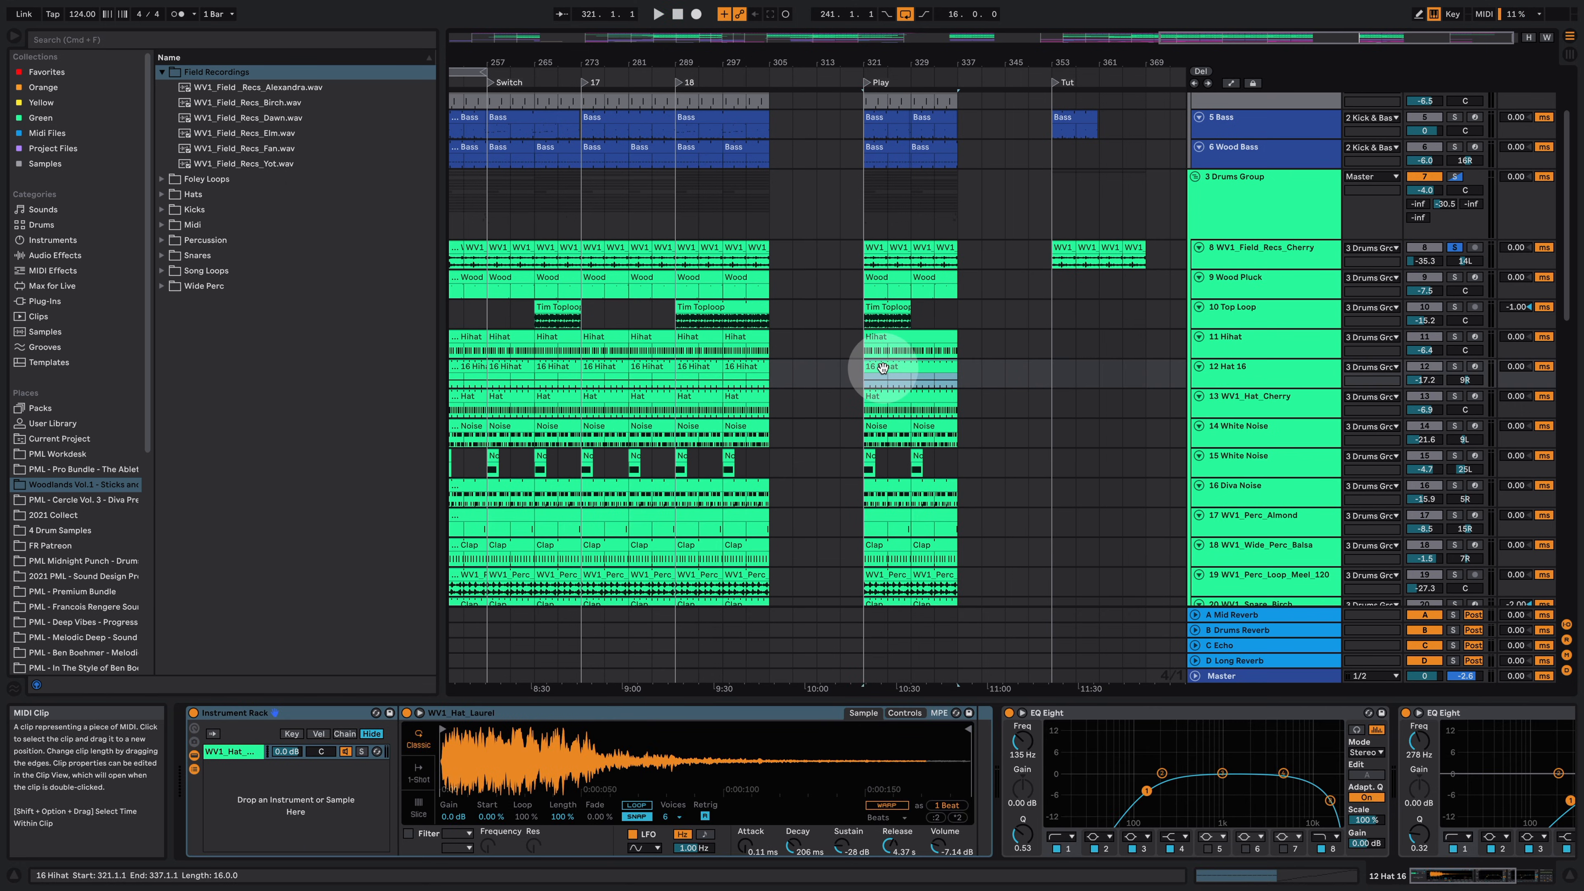
left_click_drag(878, 368, 1067, 368)
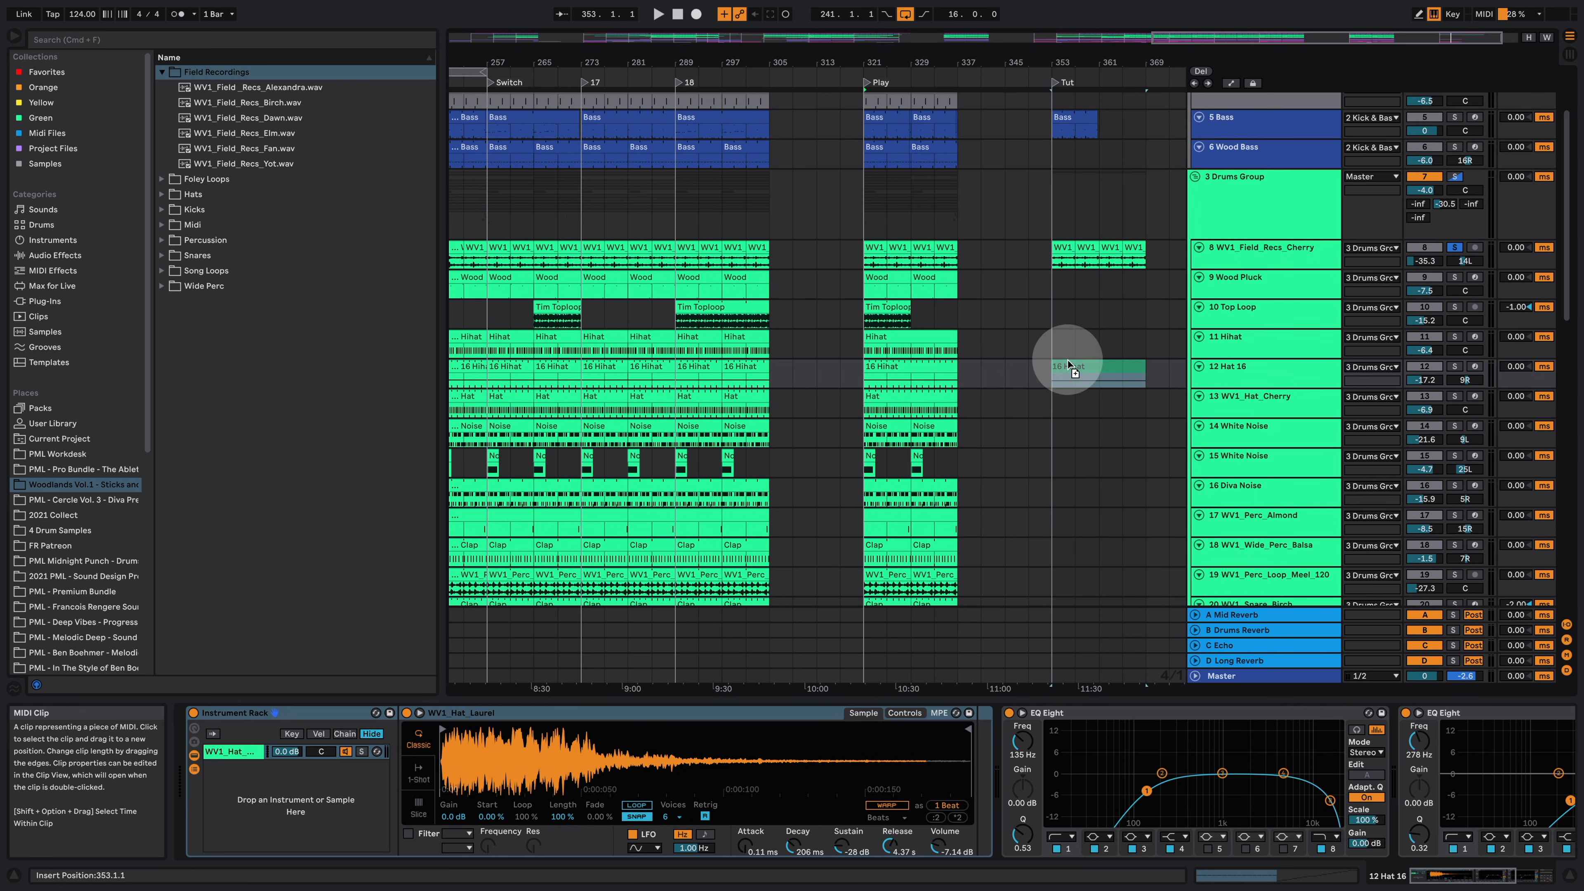
left_click(1453, 366)
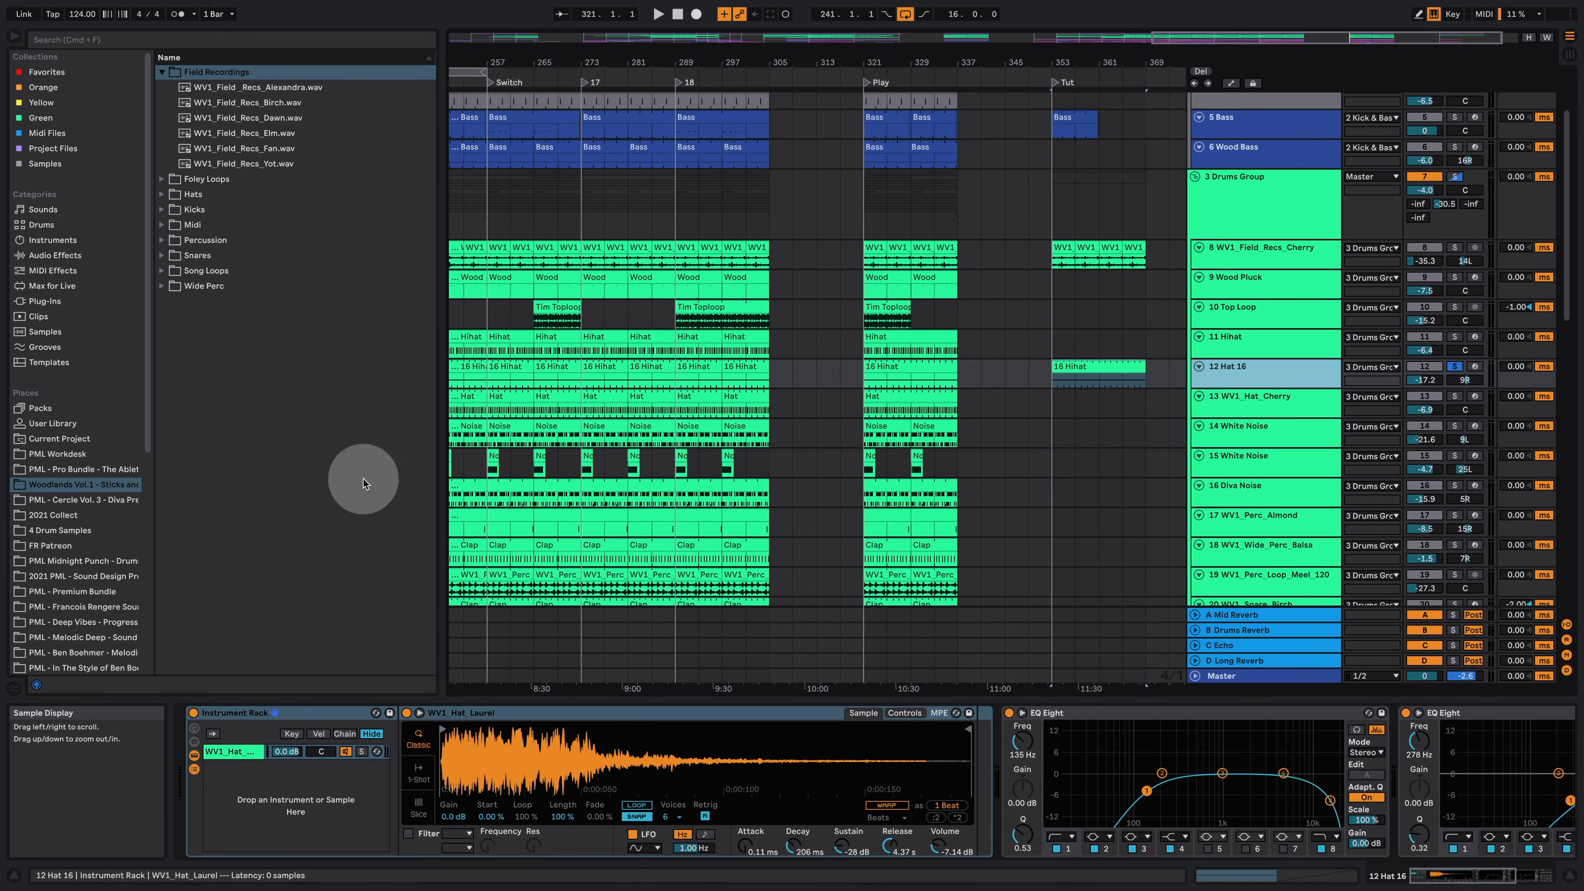
left_click(1069, 366)
key("space")
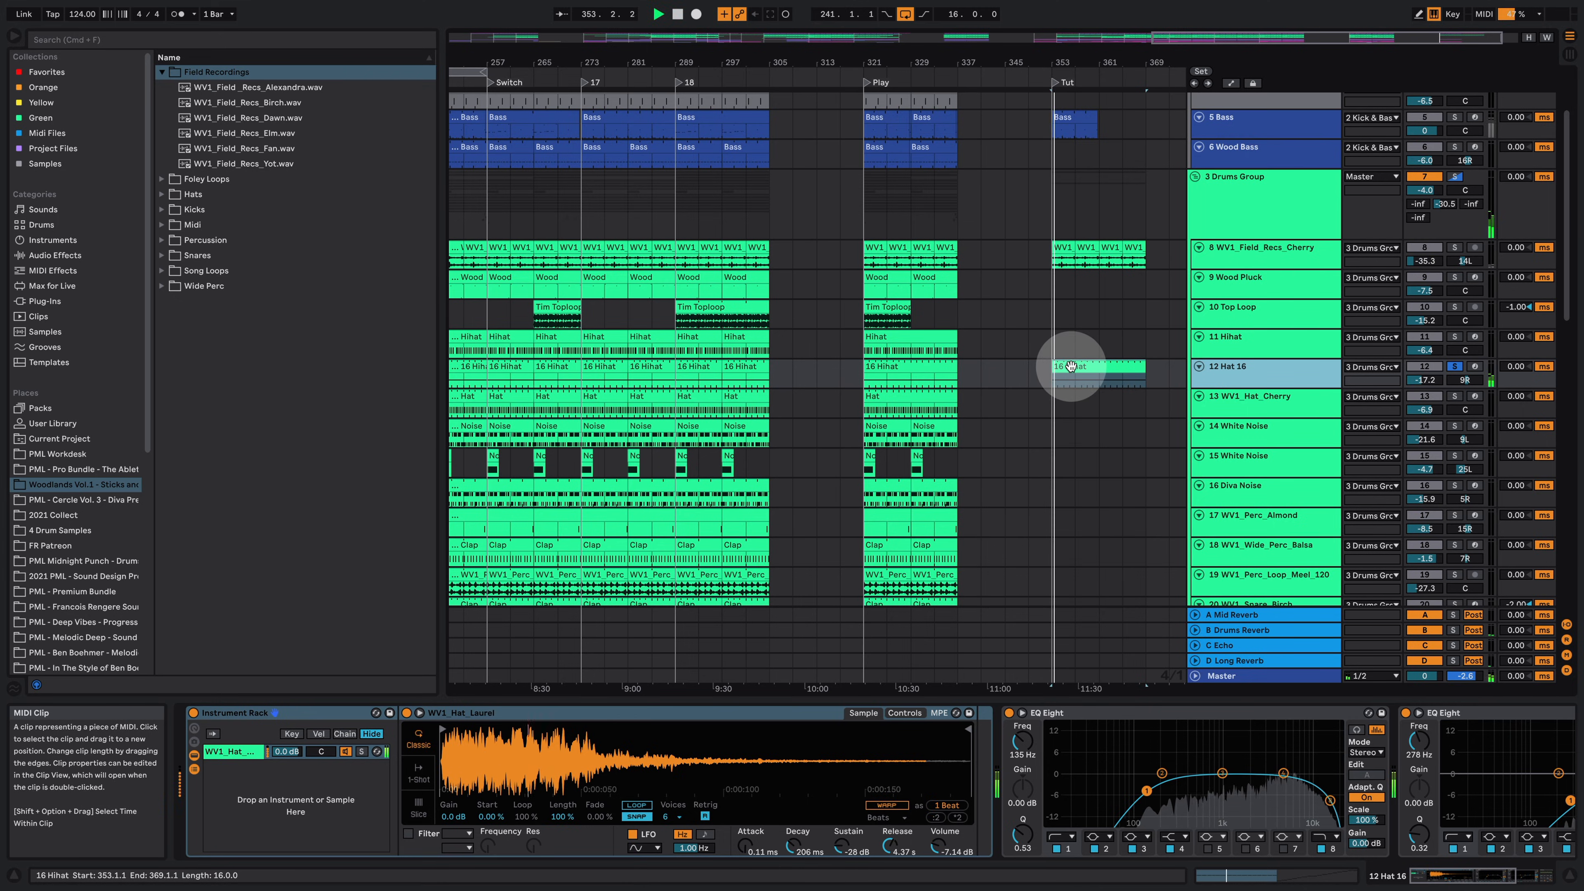
Step: Open the 16 Hihat clip in the note editor, enlarge the velocity and chance lanes, and zoom to the notes
double_click(1070, 366)
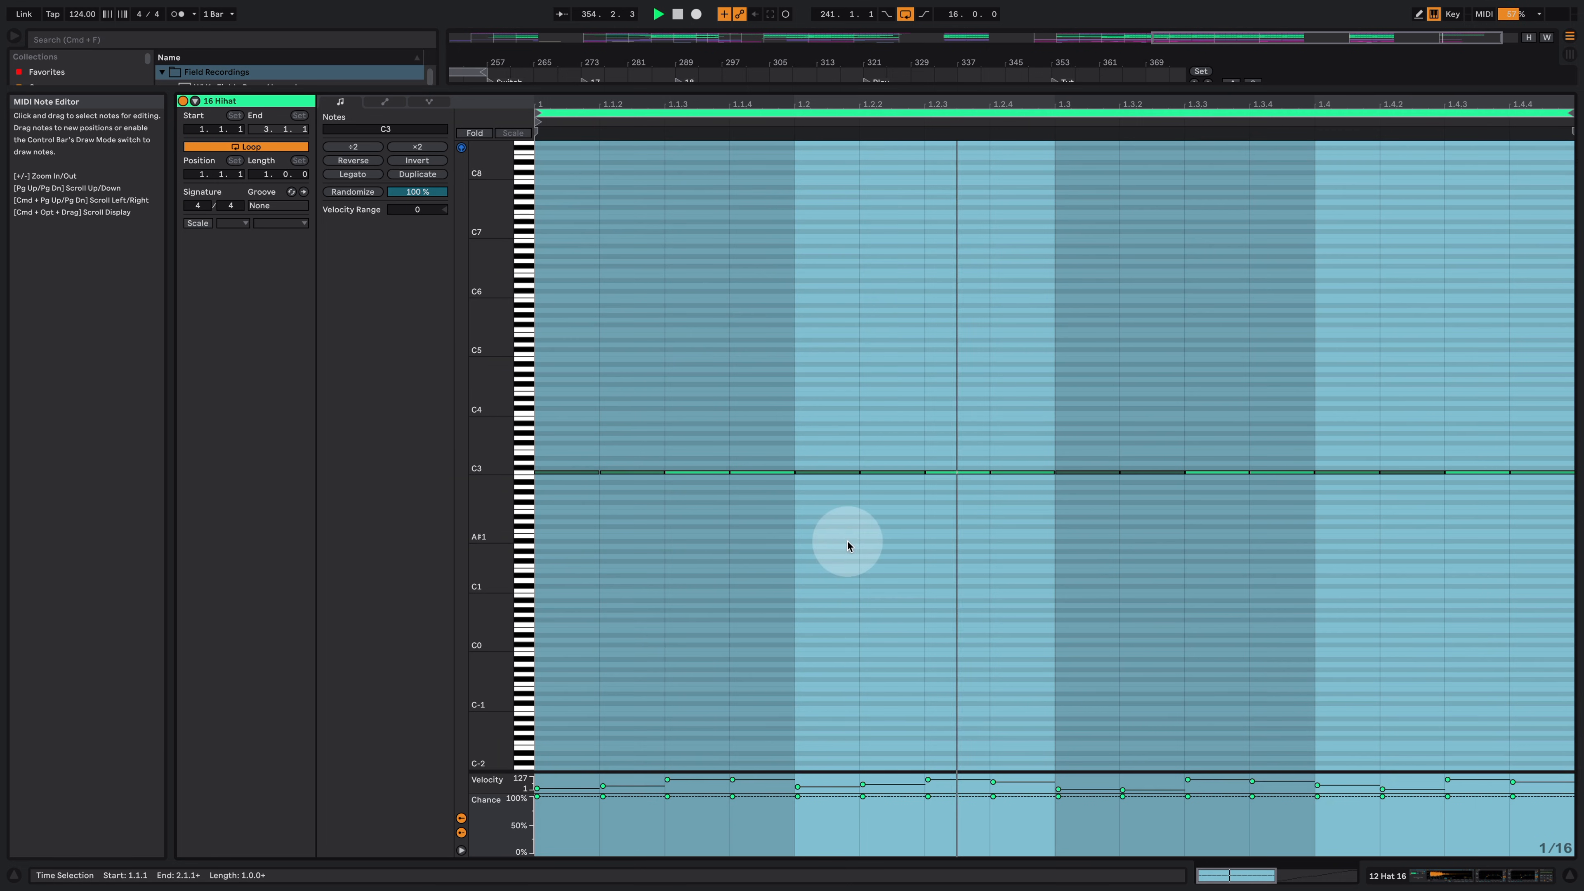
left_click(859, 537)
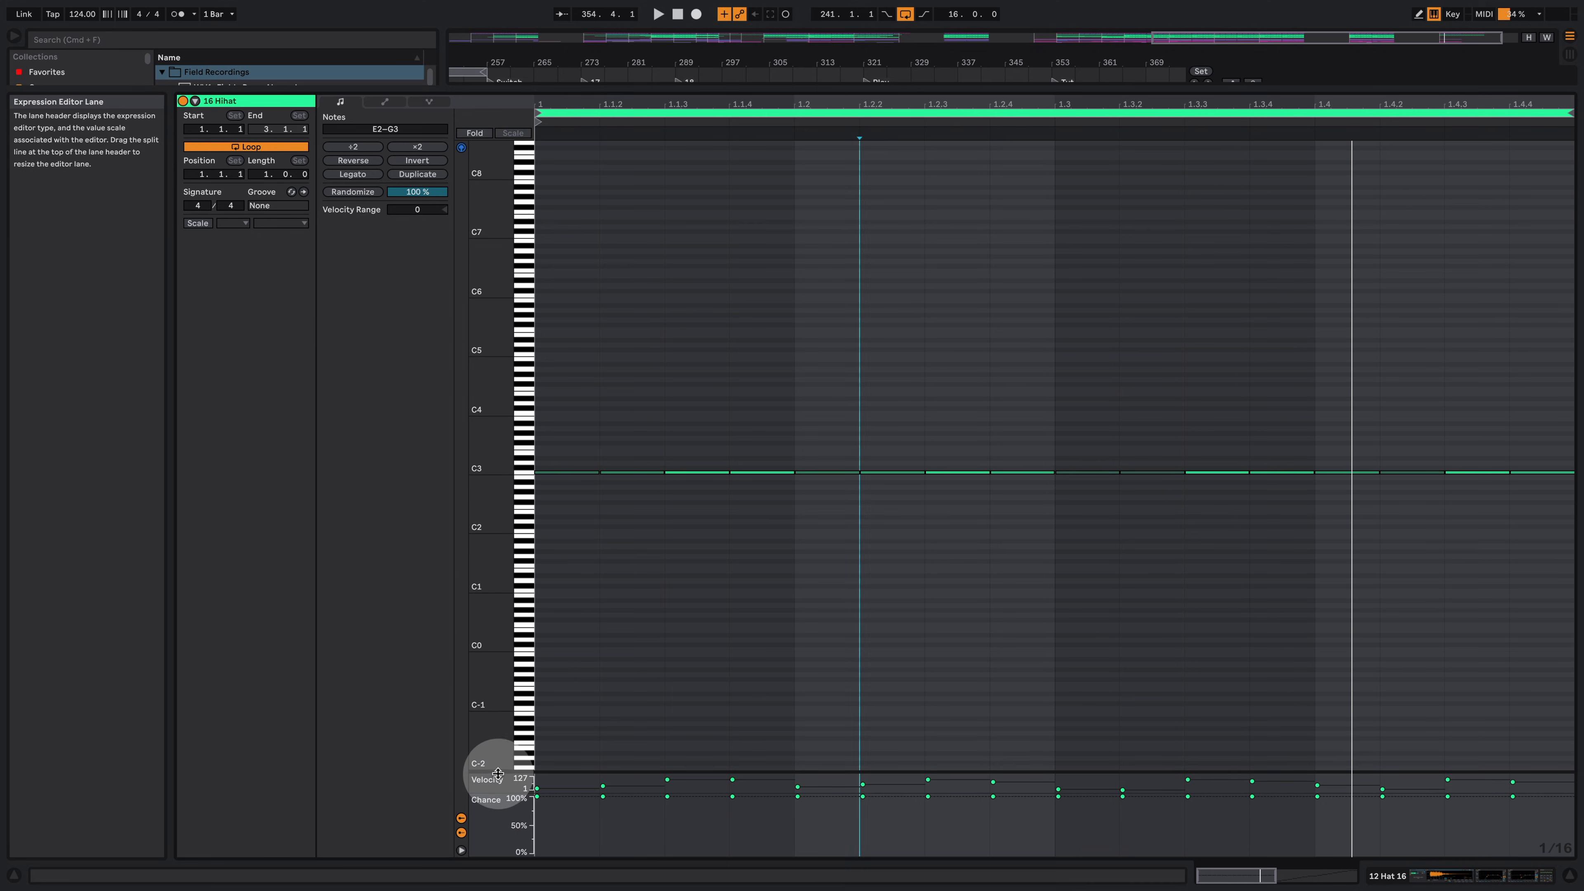
left_click_drag(498, 773, 541, 555)
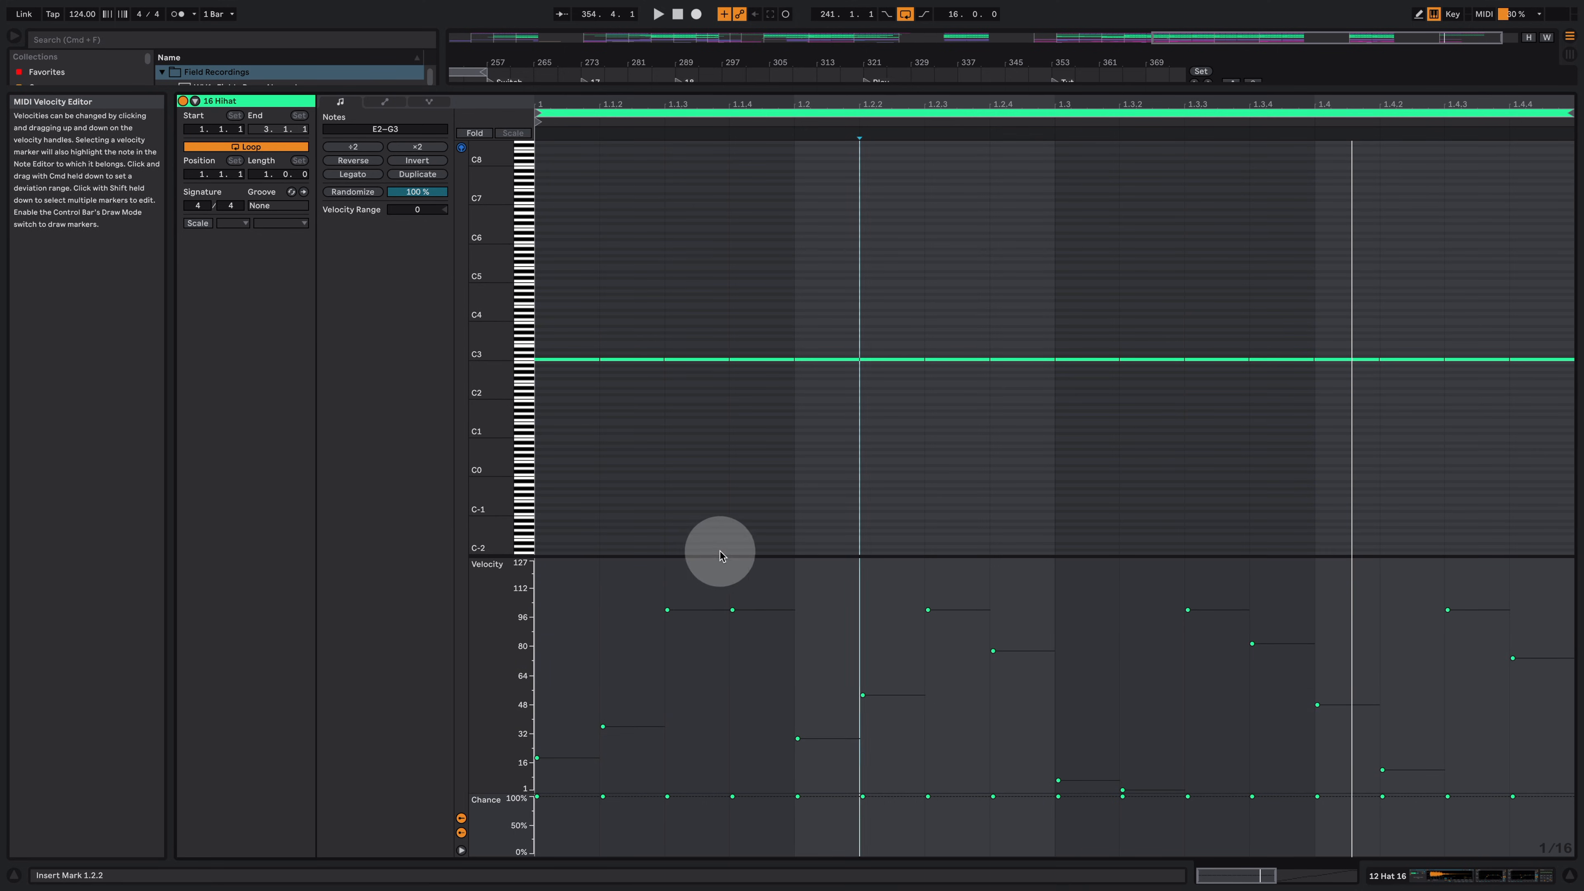
left_click_drag(537, 790, 512, 680)
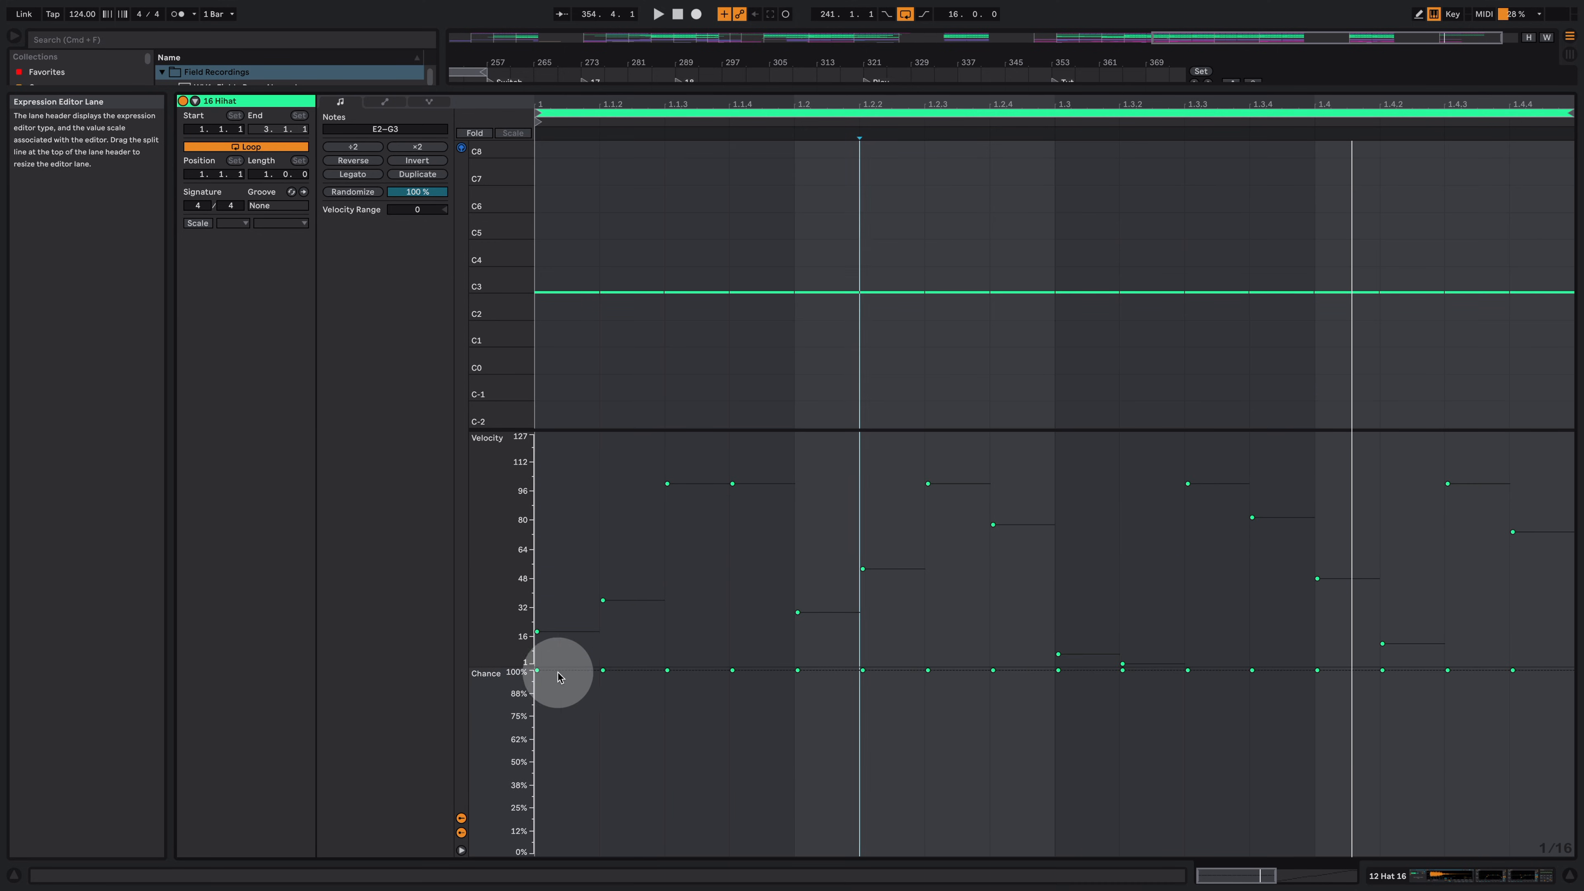
double_click(487, 281)
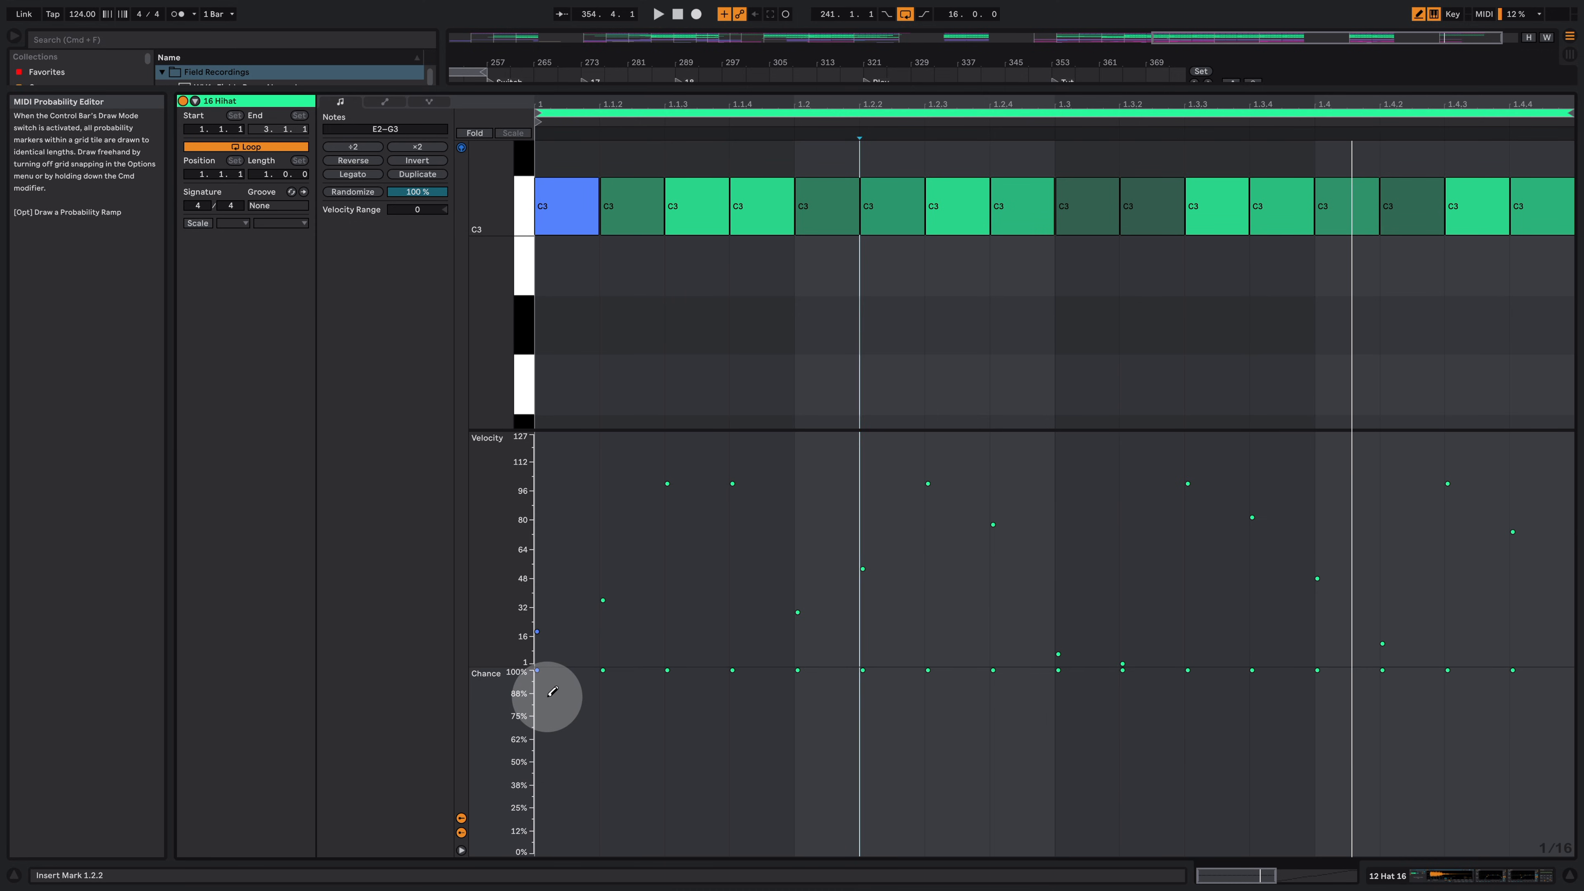
Step: Draw chance probabilities of roughly 70% to 90% across all the hi-hat notes
left_click_drag(549, 693, 1550, 684)
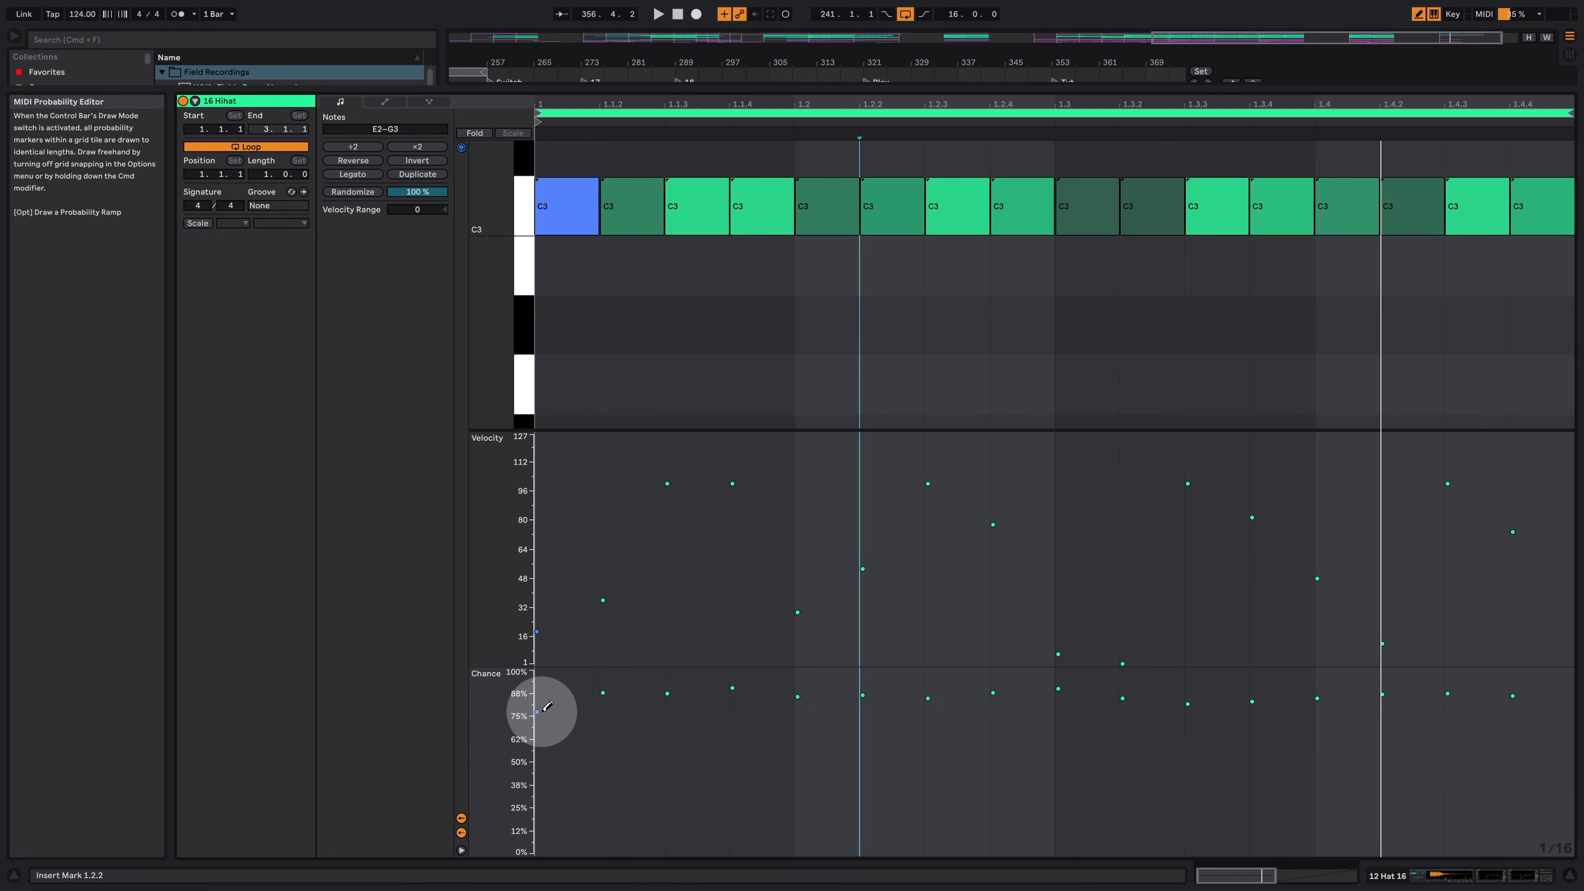
mouse_move(608, 711)
left_mouse_down()
mouse_move(1051, 682)
mouse_move(1530, 712)
left_mouse_up()
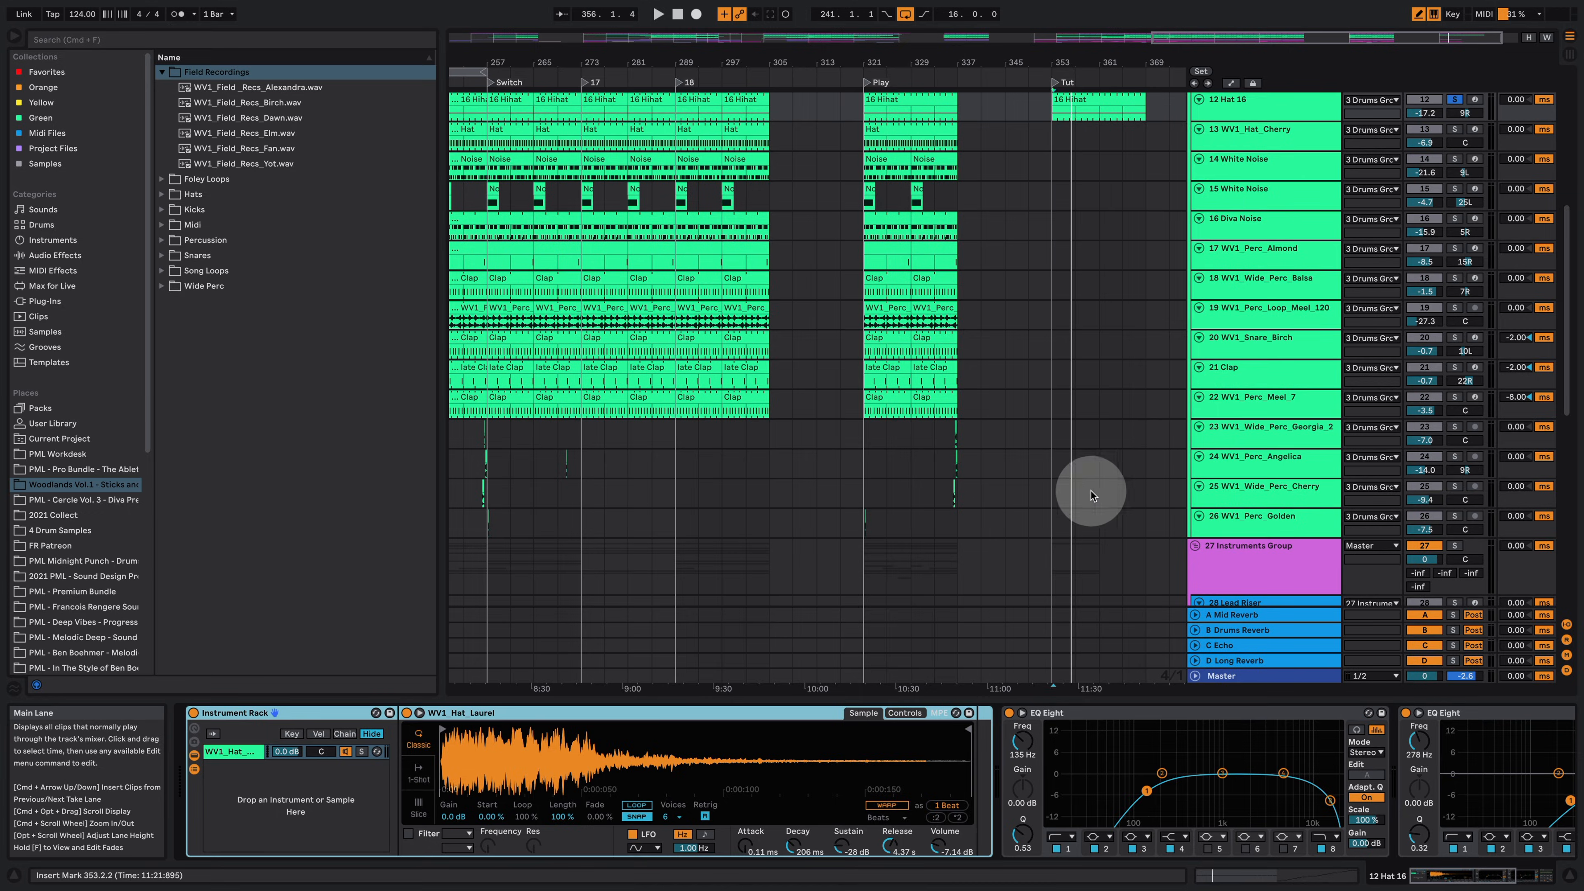
Step: Copy the Snare Birch, Clap and Perc Meel clips into the Tut section, unsolo Hat 16, and play
scroll(1090, 493, "up", 4)
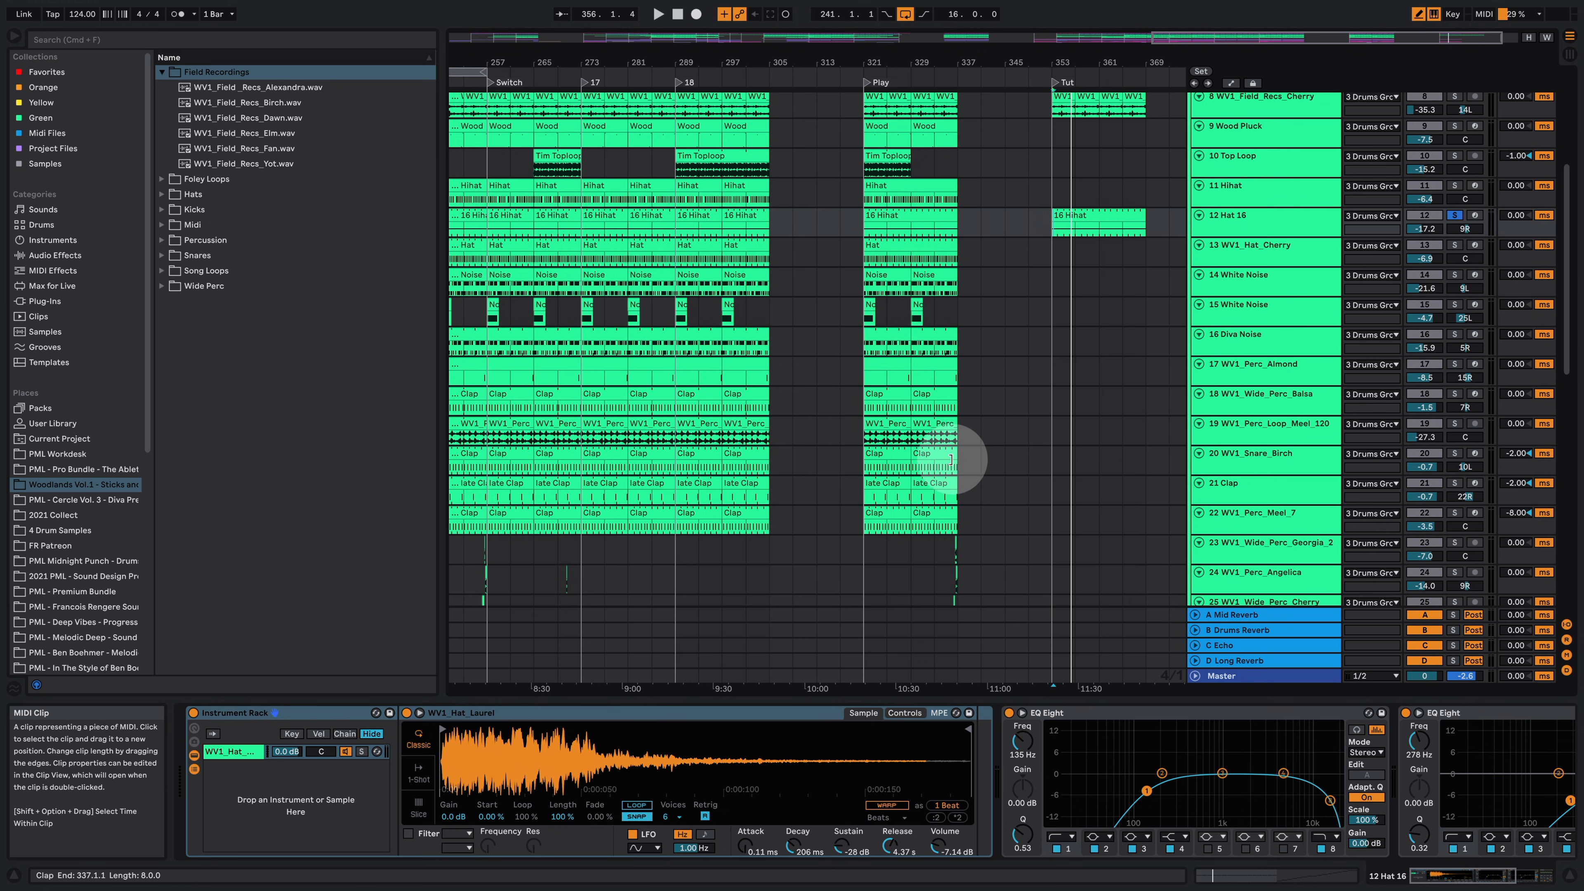
scroll(973, 444, "up", 1)
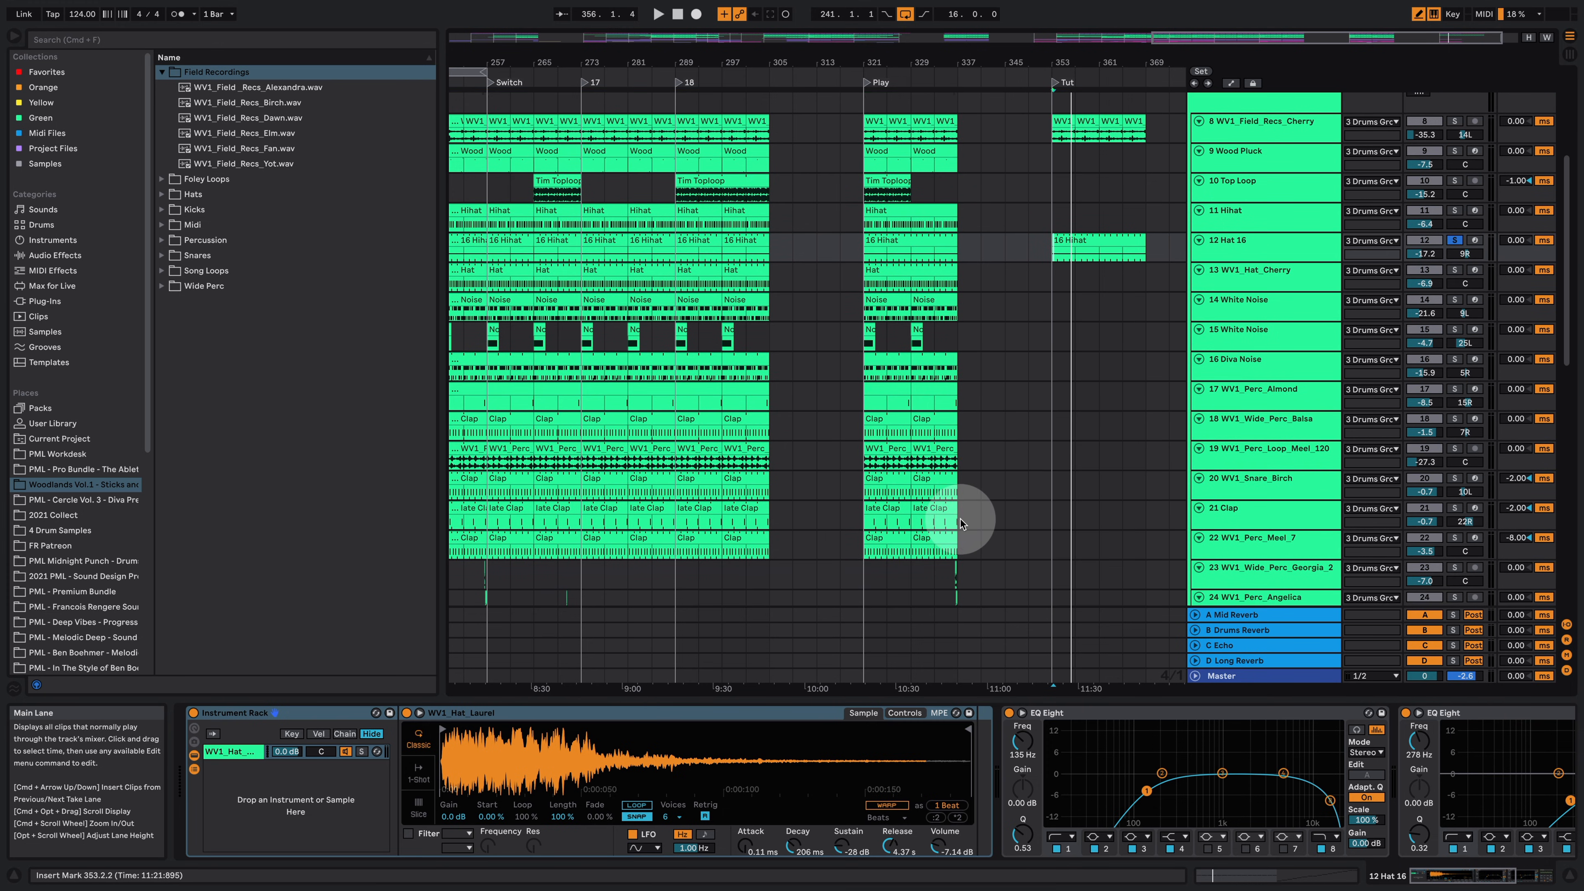
left_click_drag(967, 541, 1066, 479)
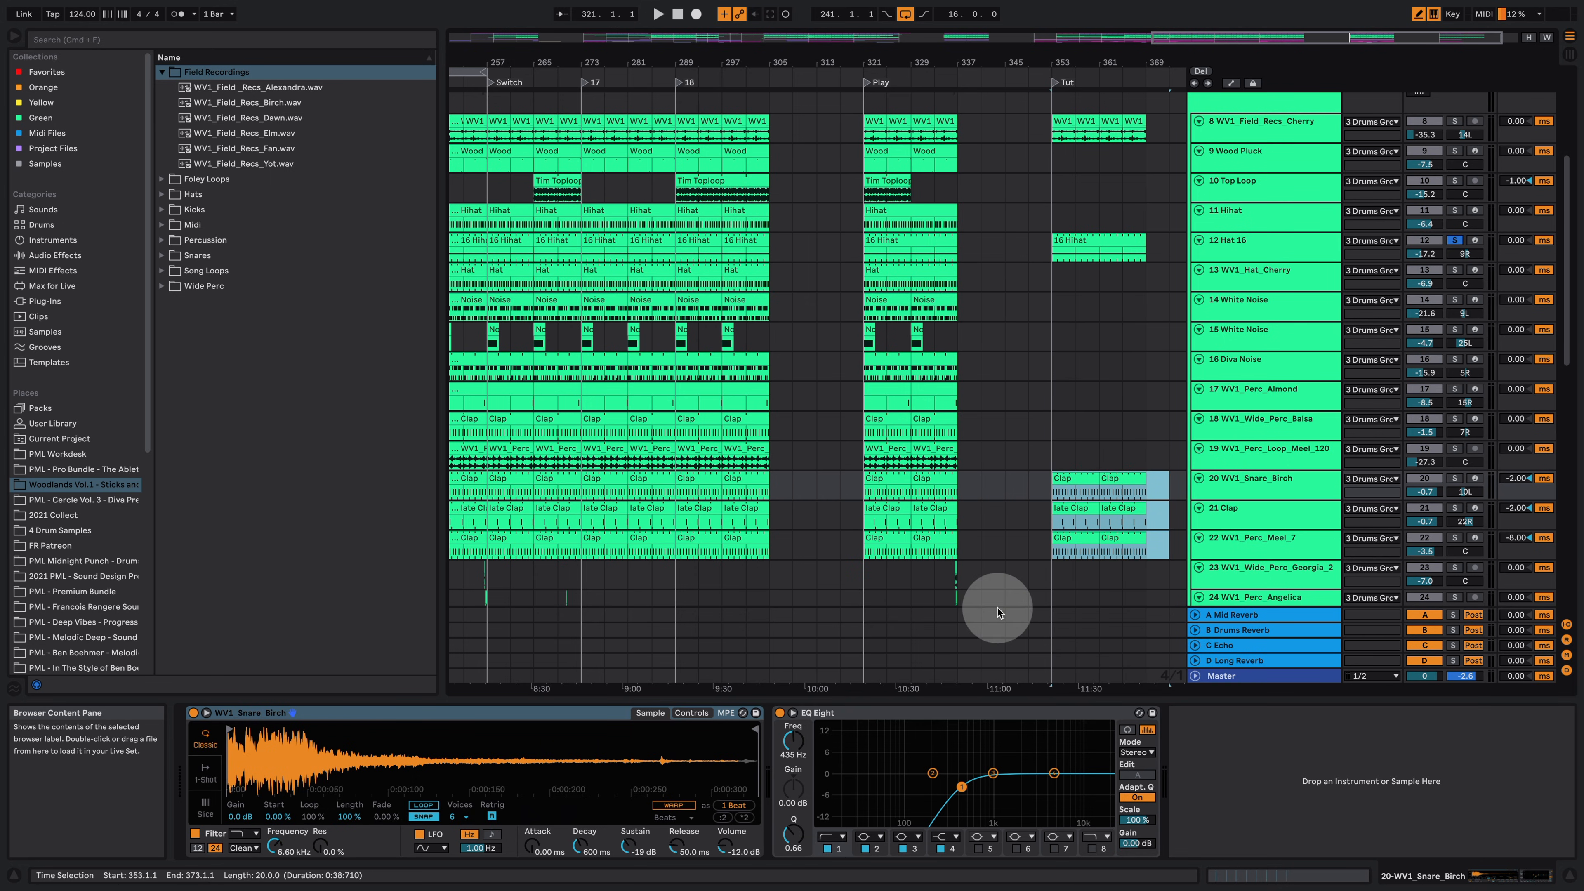
left_click(1453, 240)
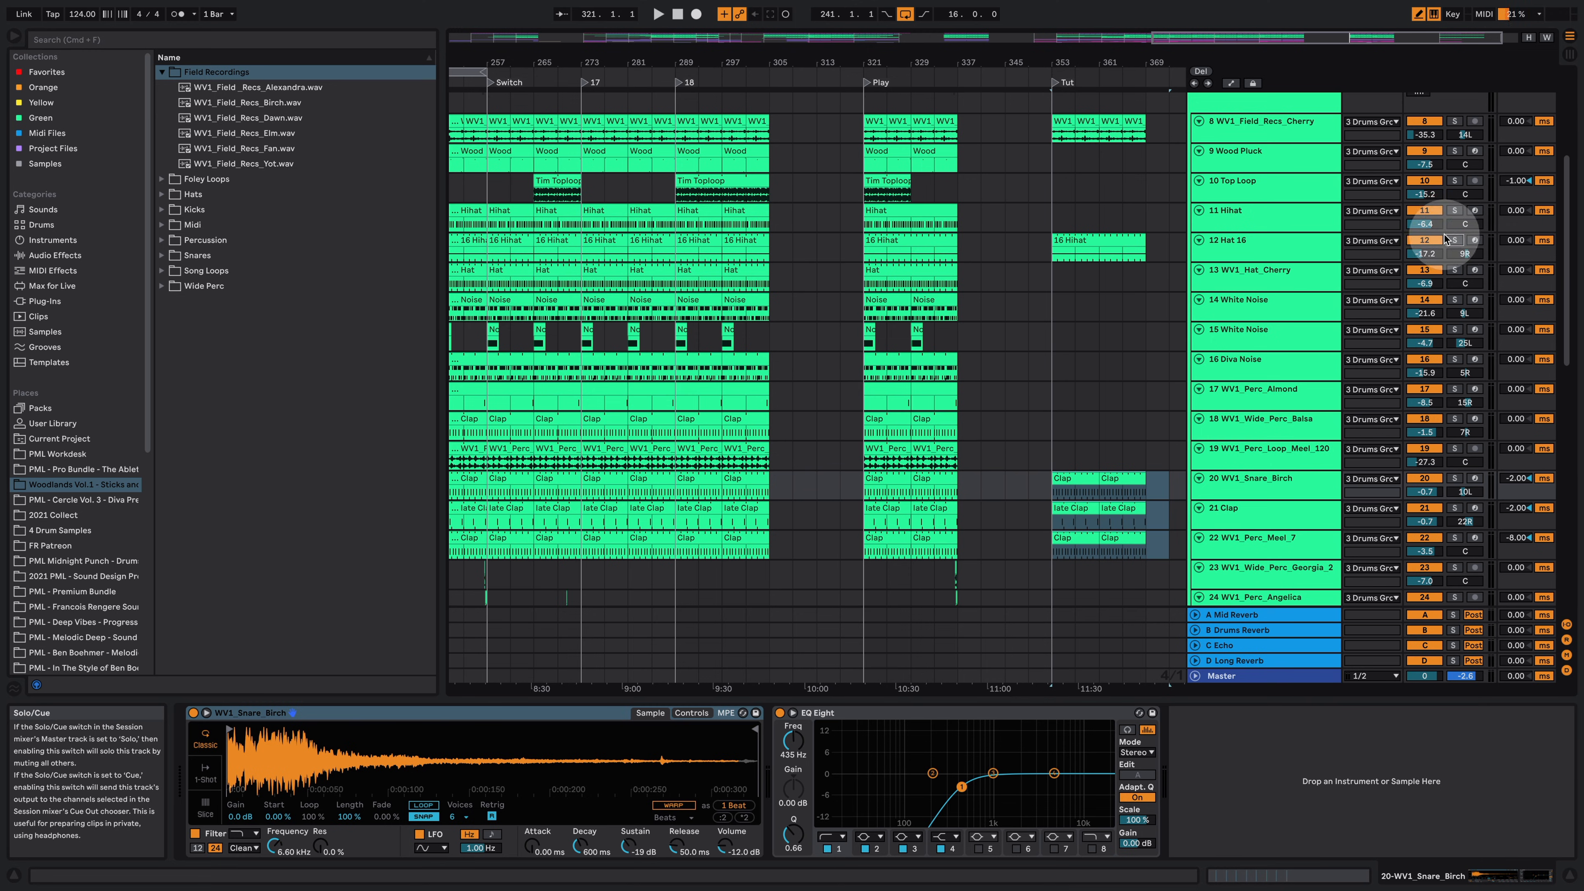
key("space")
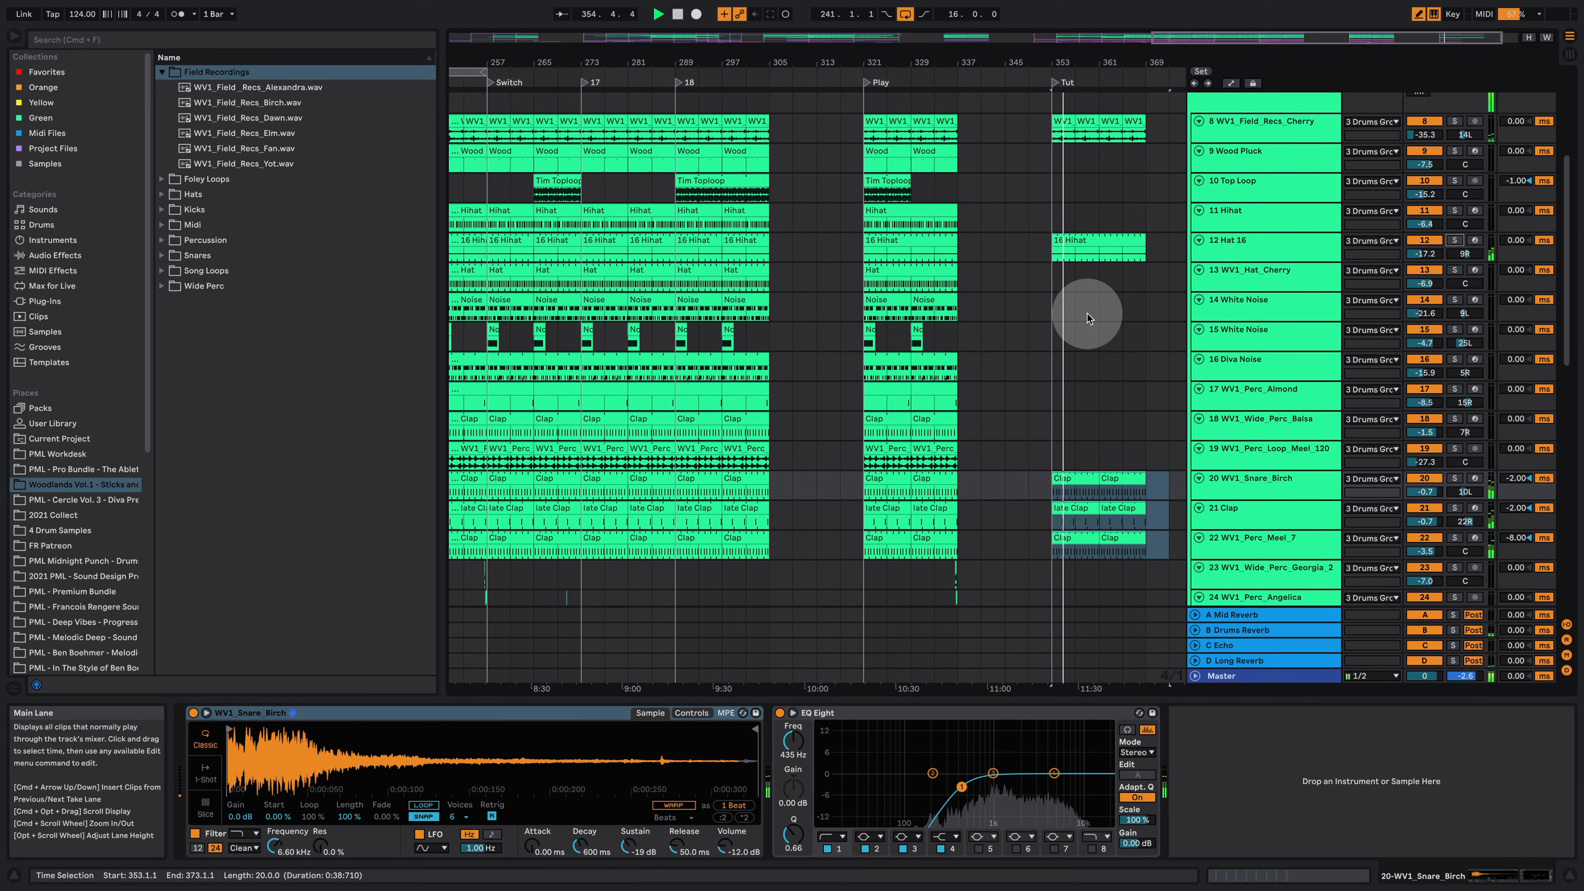
Step: Listen to the Tut section and stop playback
scroll(1086, 313, "up", 1)
scroll(1087, 315, "up", 2)
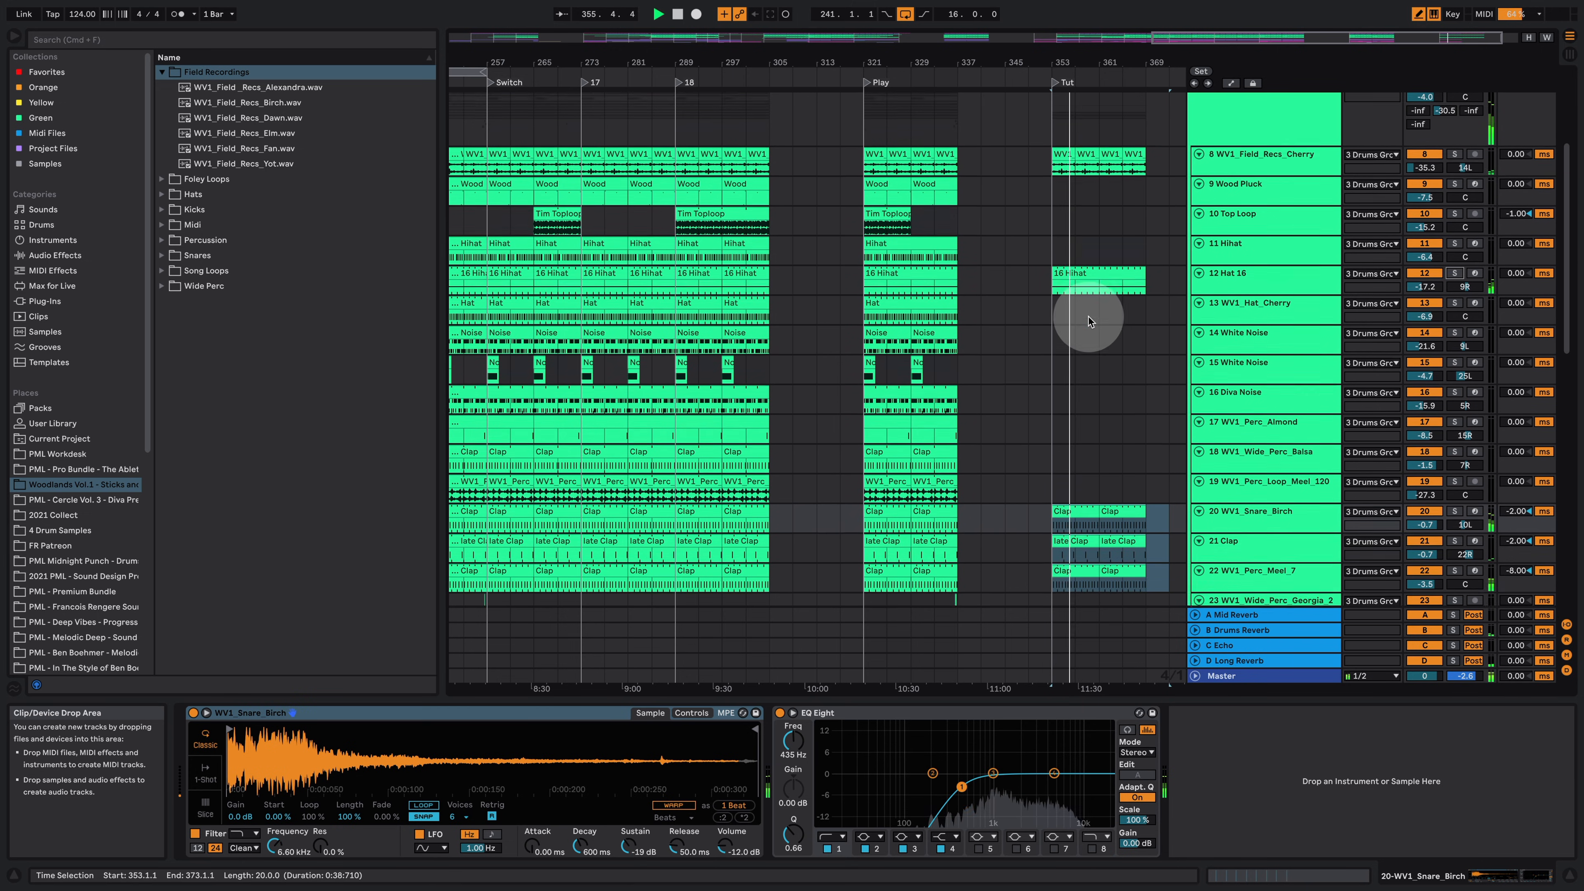
scroll(1096, 317, "up", 1)
scroll(1094, 320, "down", 4)
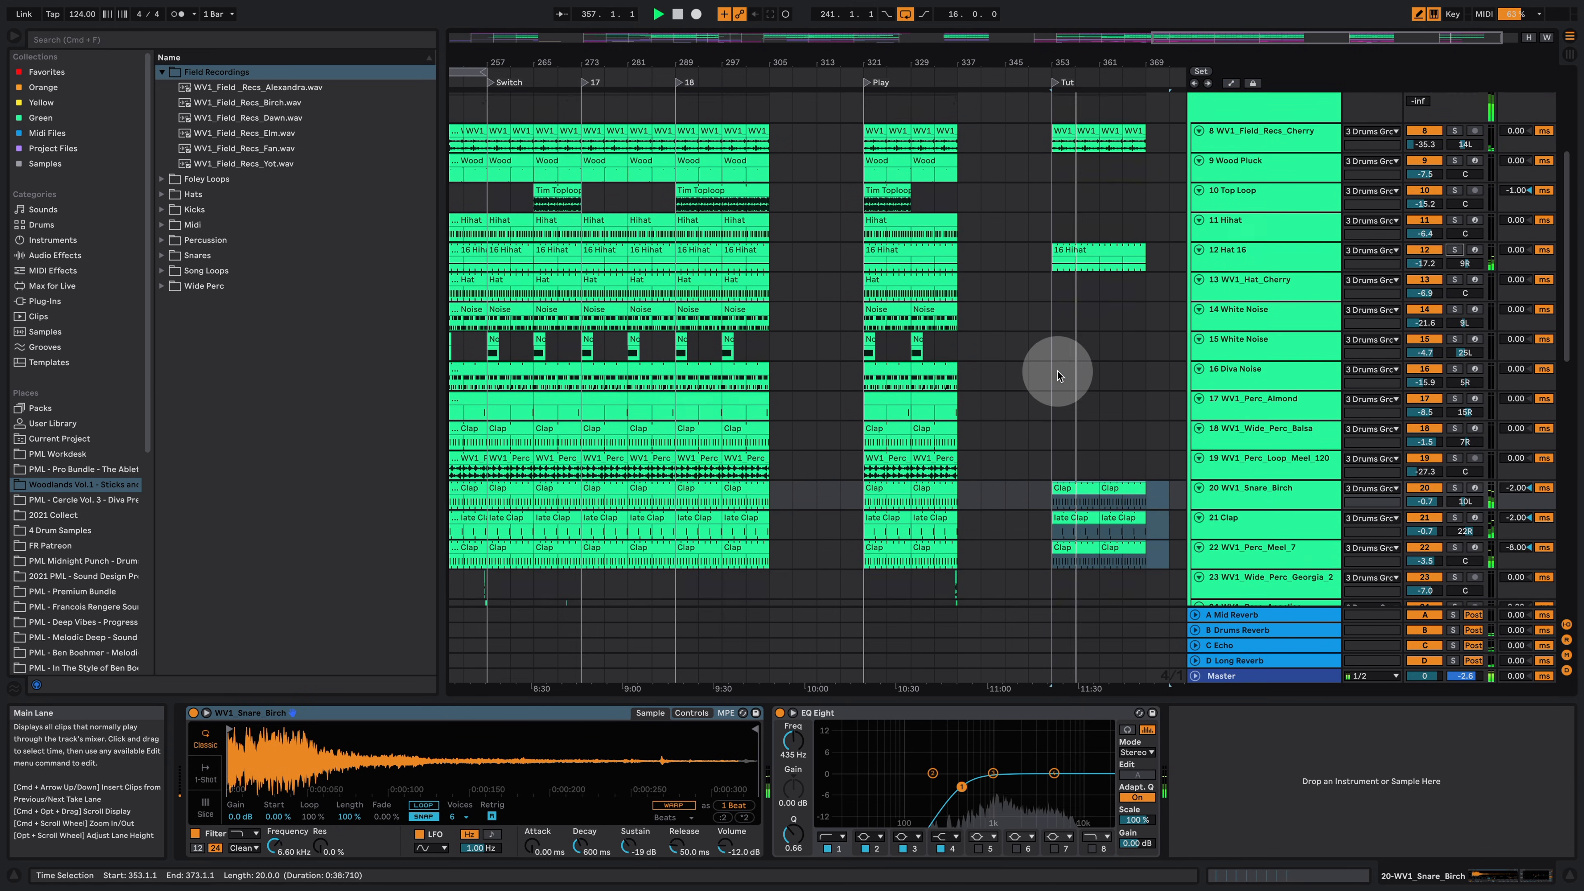
key("space")
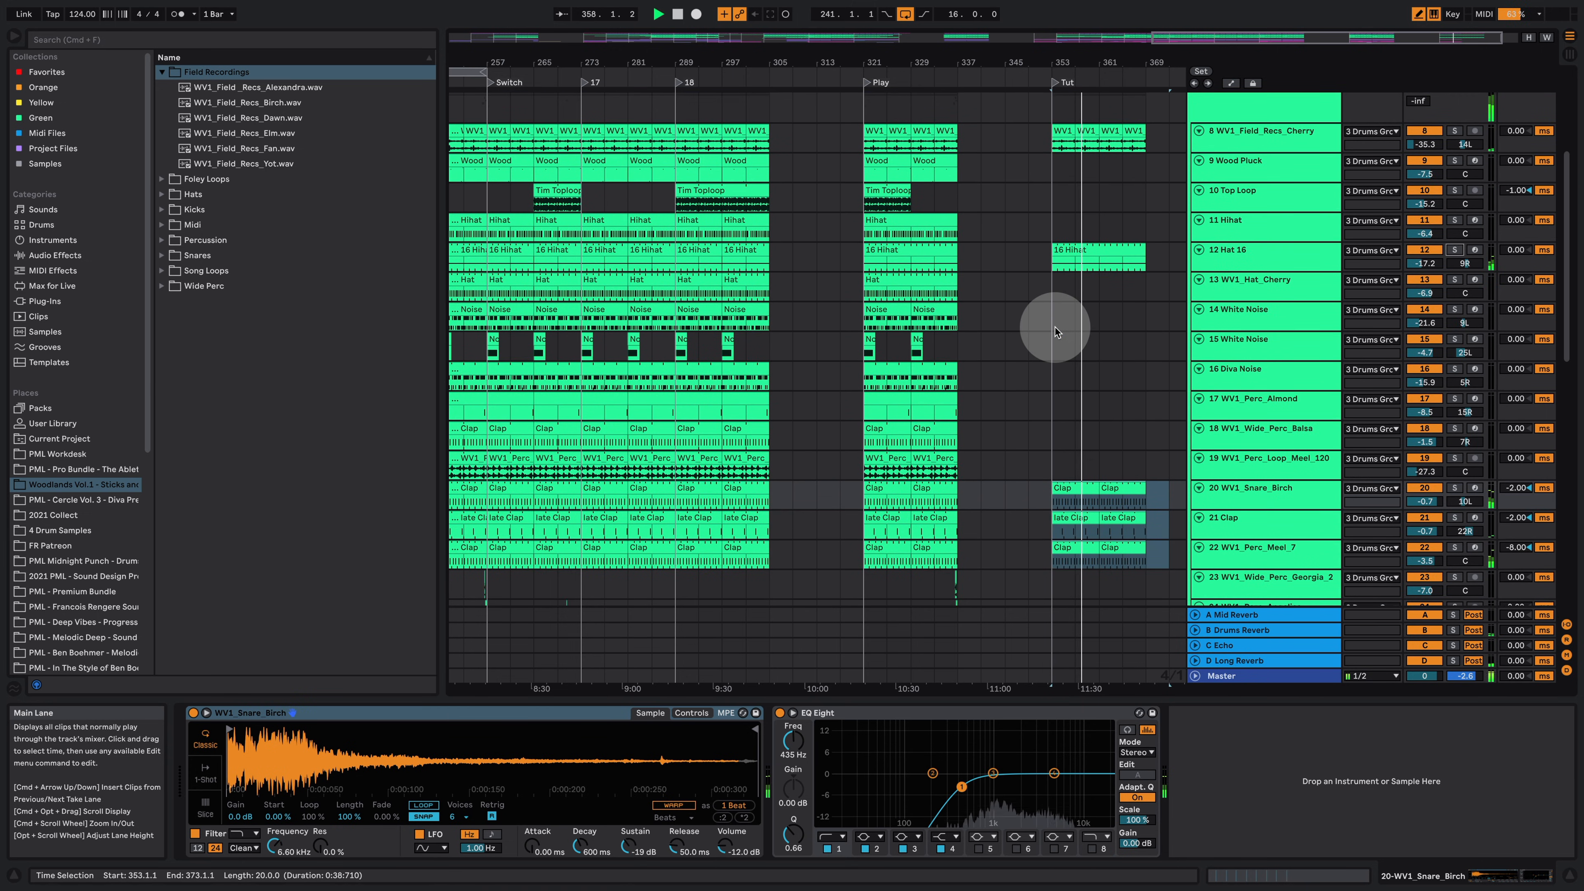
Step: Copy the Diva Noise clip from the Play section into the Tut section
left_click(892, 372)
left_click(954, 370)
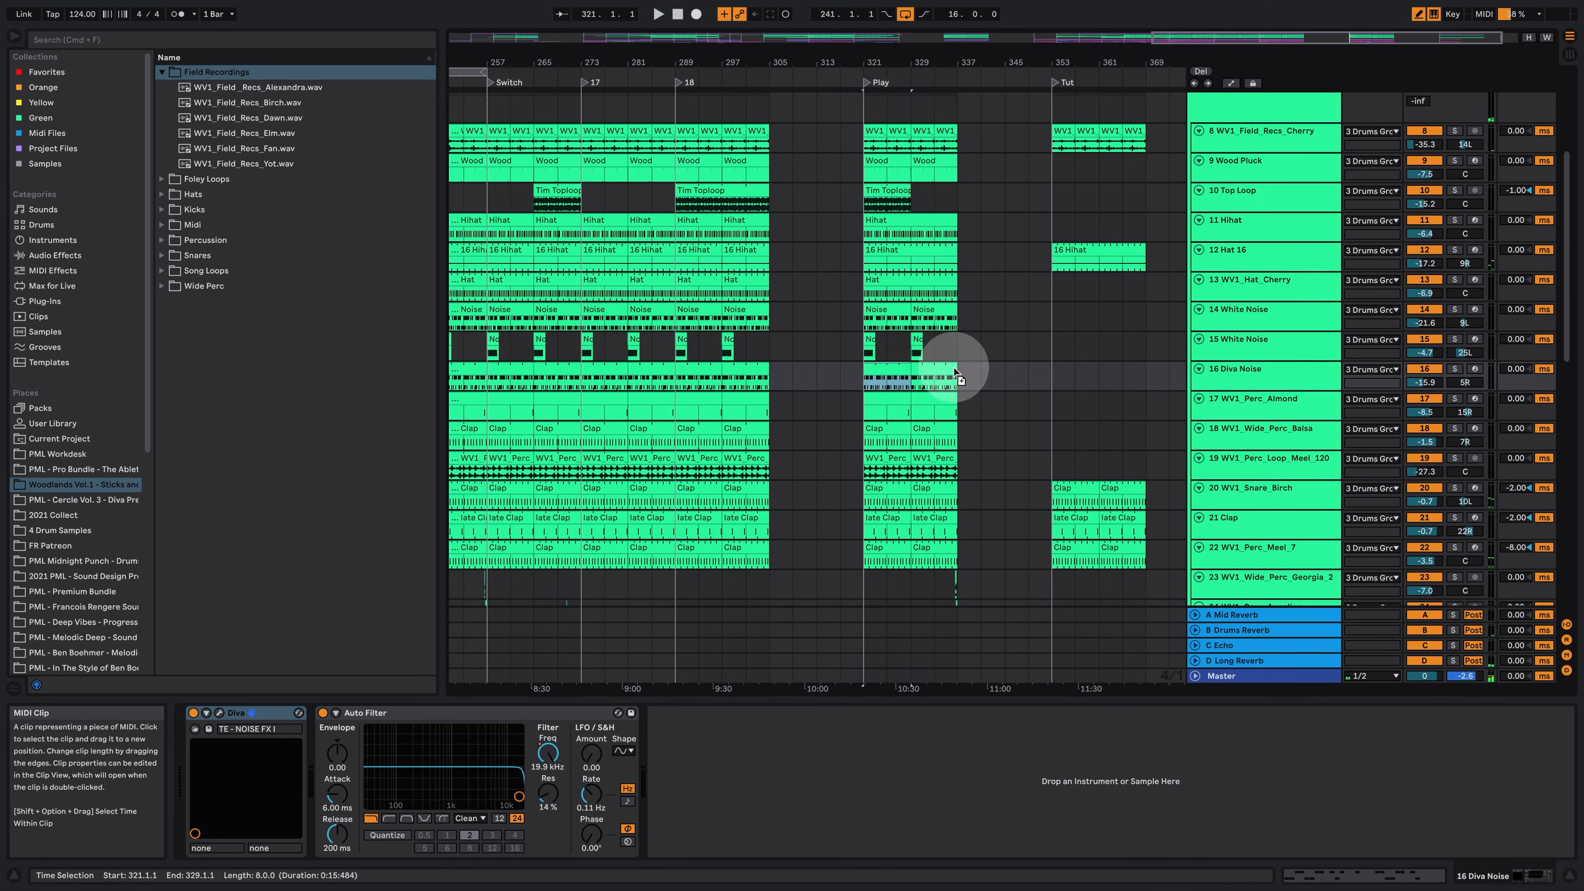
left_click_drag(1075, 368, 1071, 367)
Step: Select the Drums Group track and open the Inspired by Nature pack's Audio Effects folder in Packs
scroll(1131, 377, "up", 7)
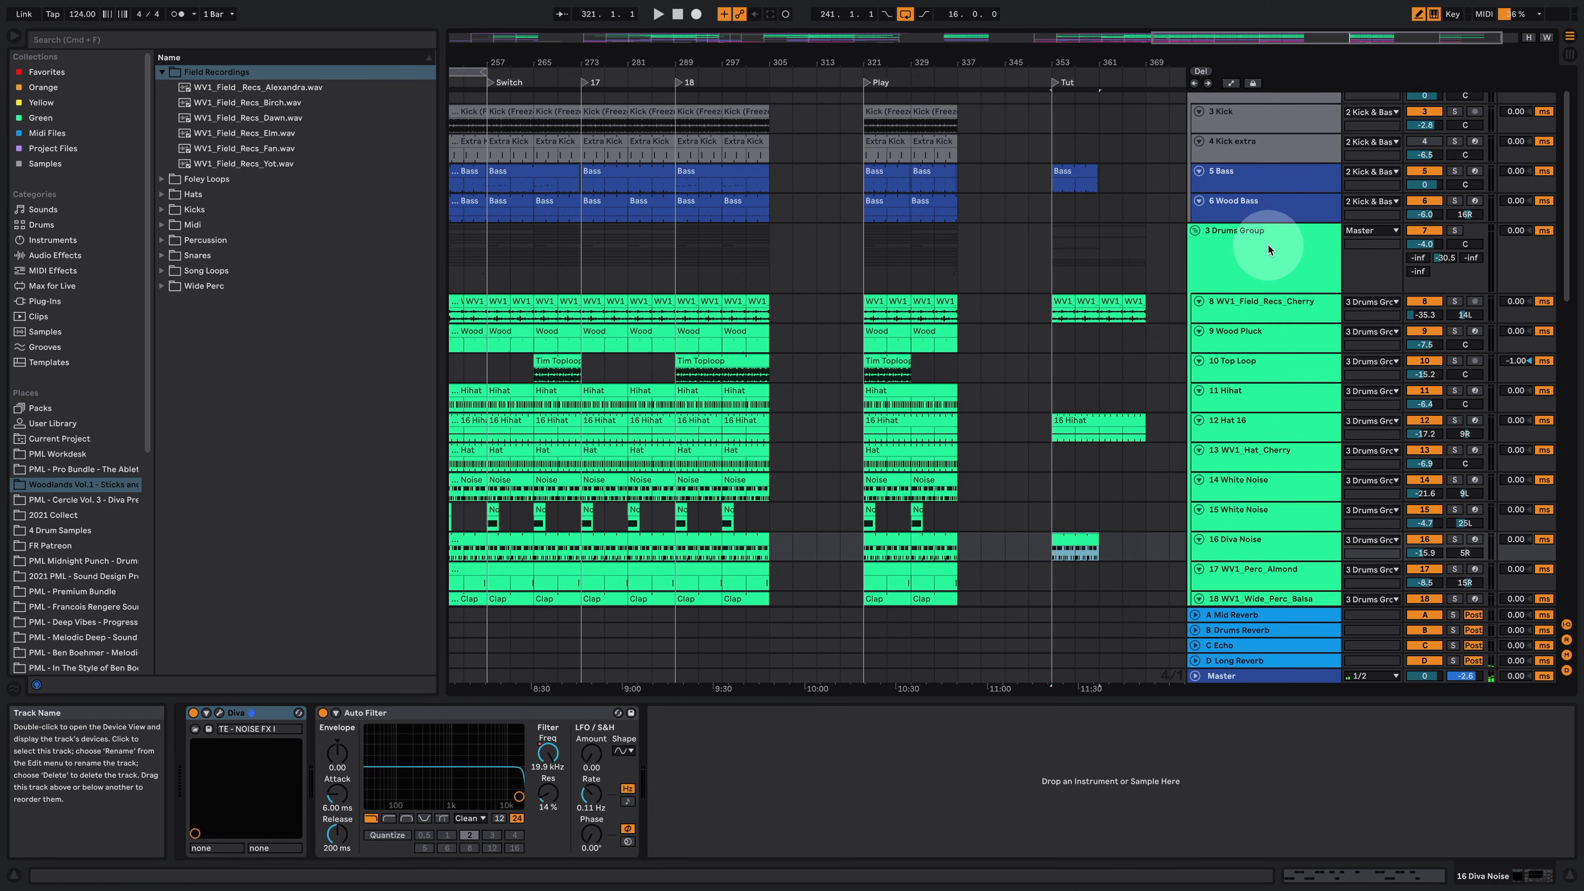
left_click(1266, 242)
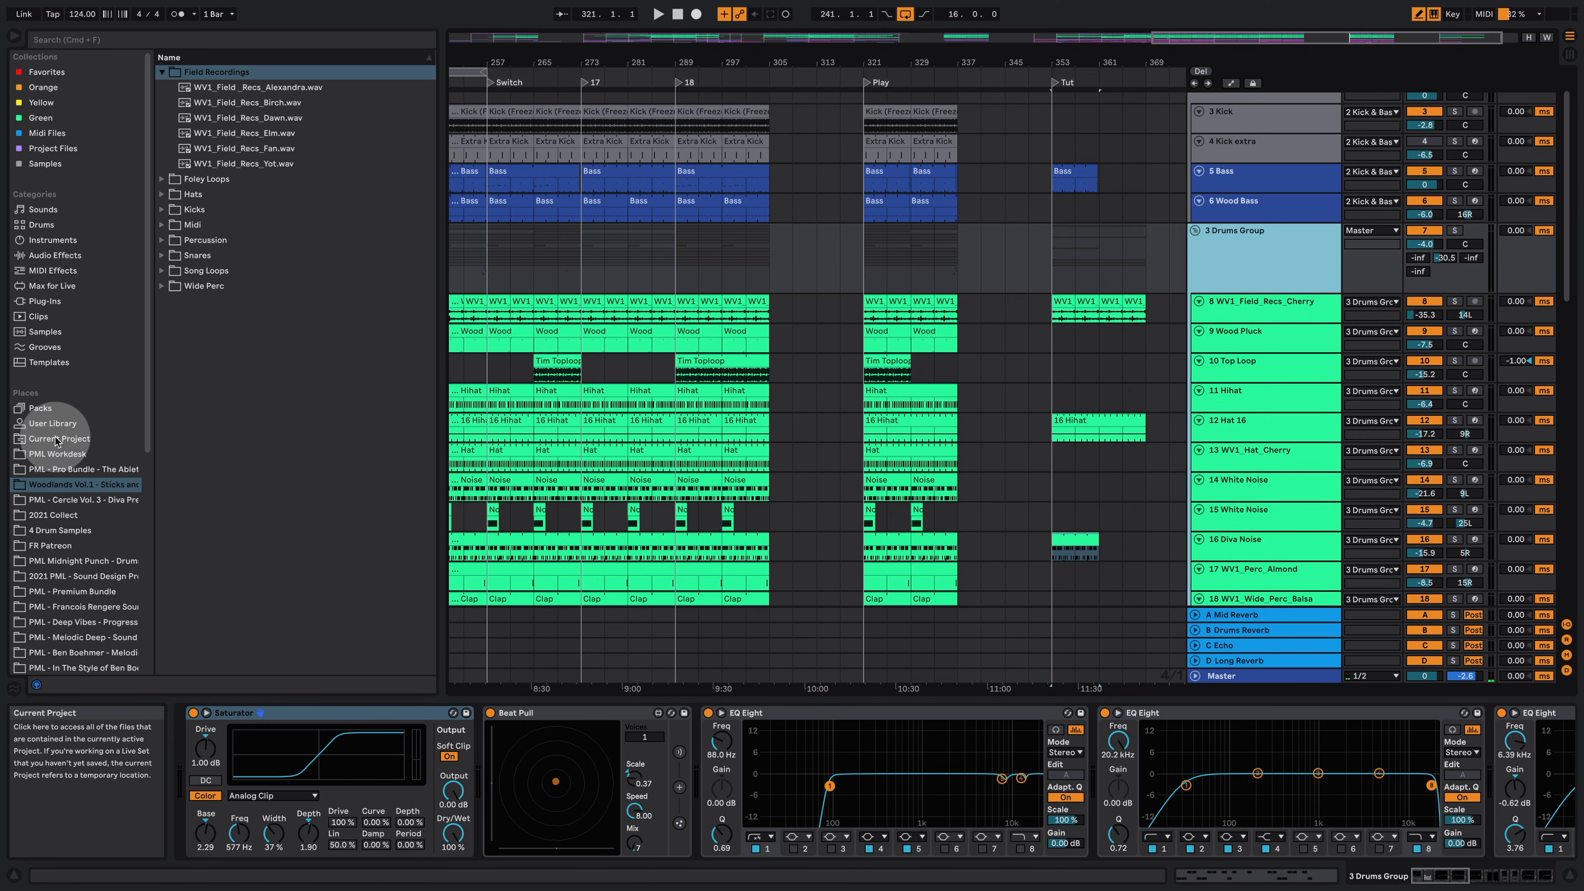
left_click(47, 410)
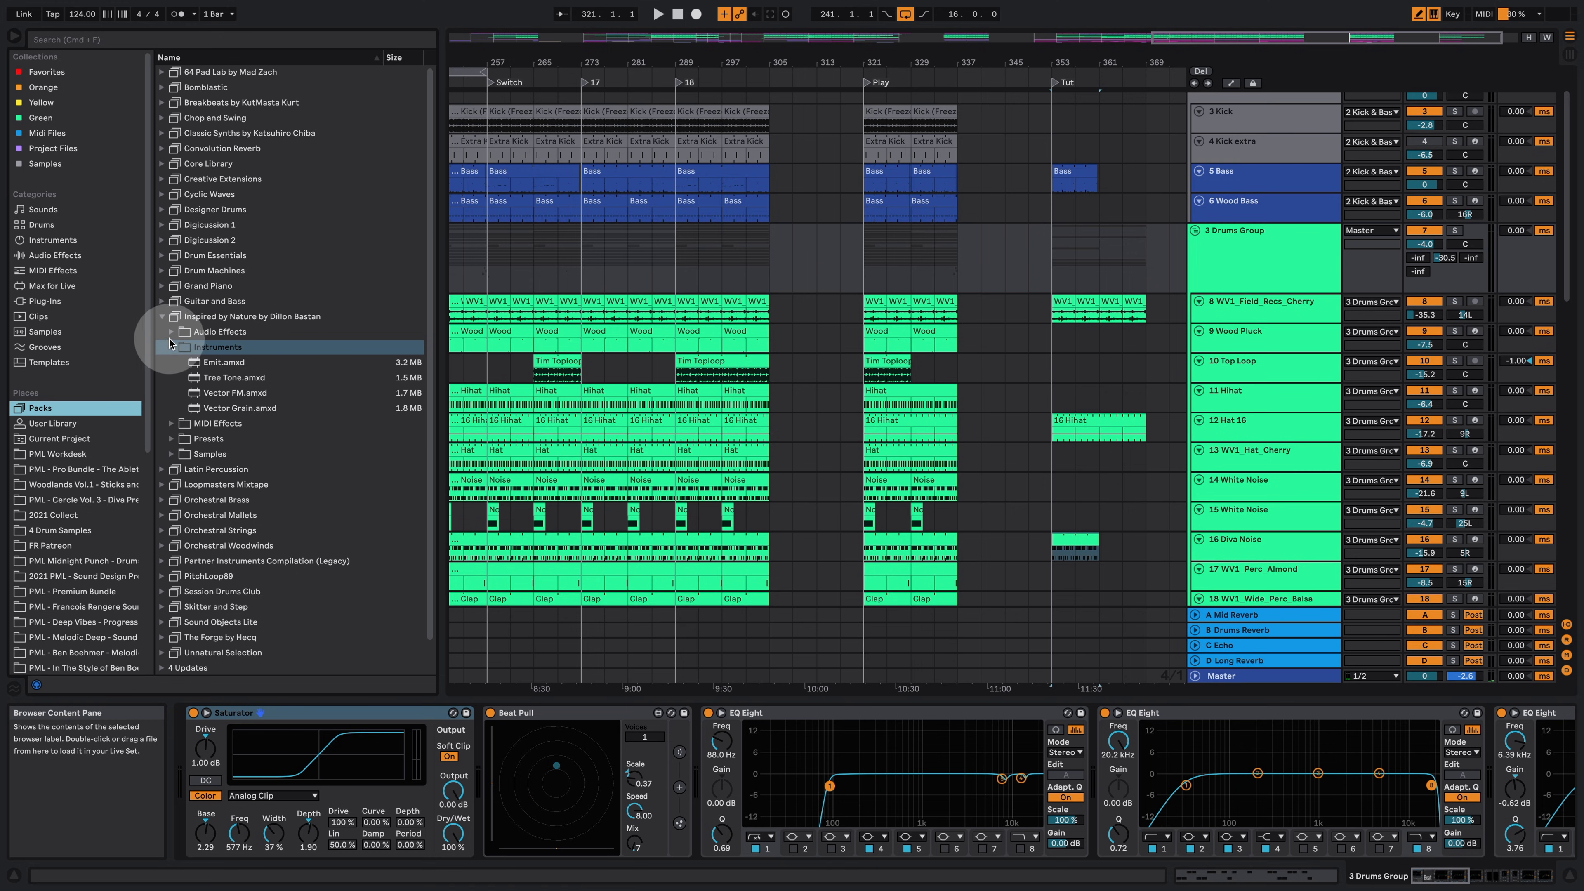
left_click(173, 333)
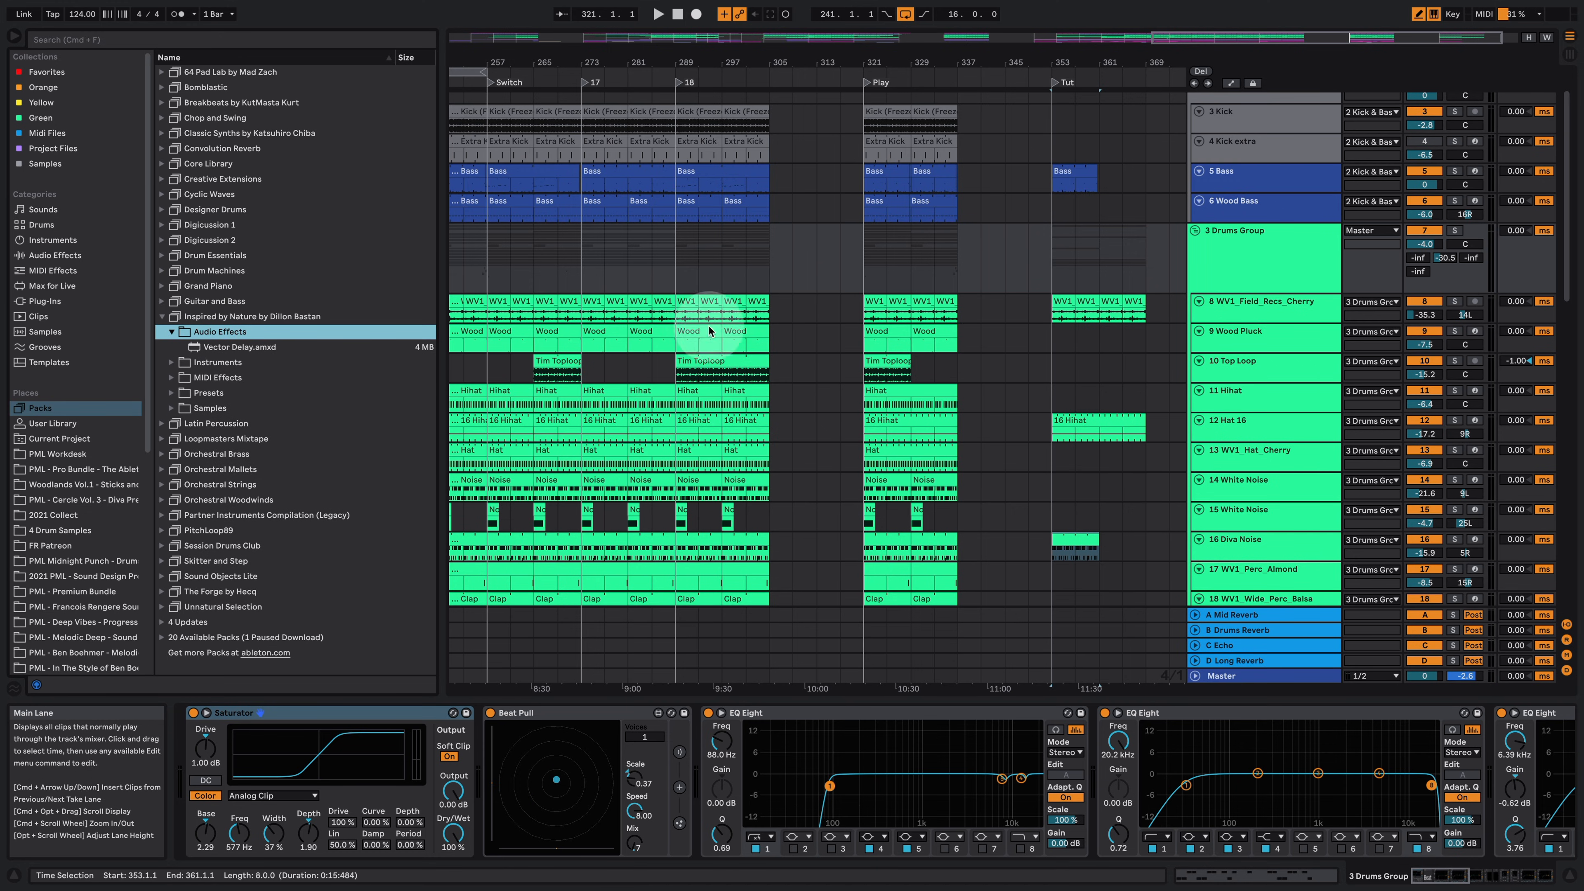
Step: Open the Vector Delay Presets folder inside the Inspired by Nature pack's Presets folder
left_click(226, 347)
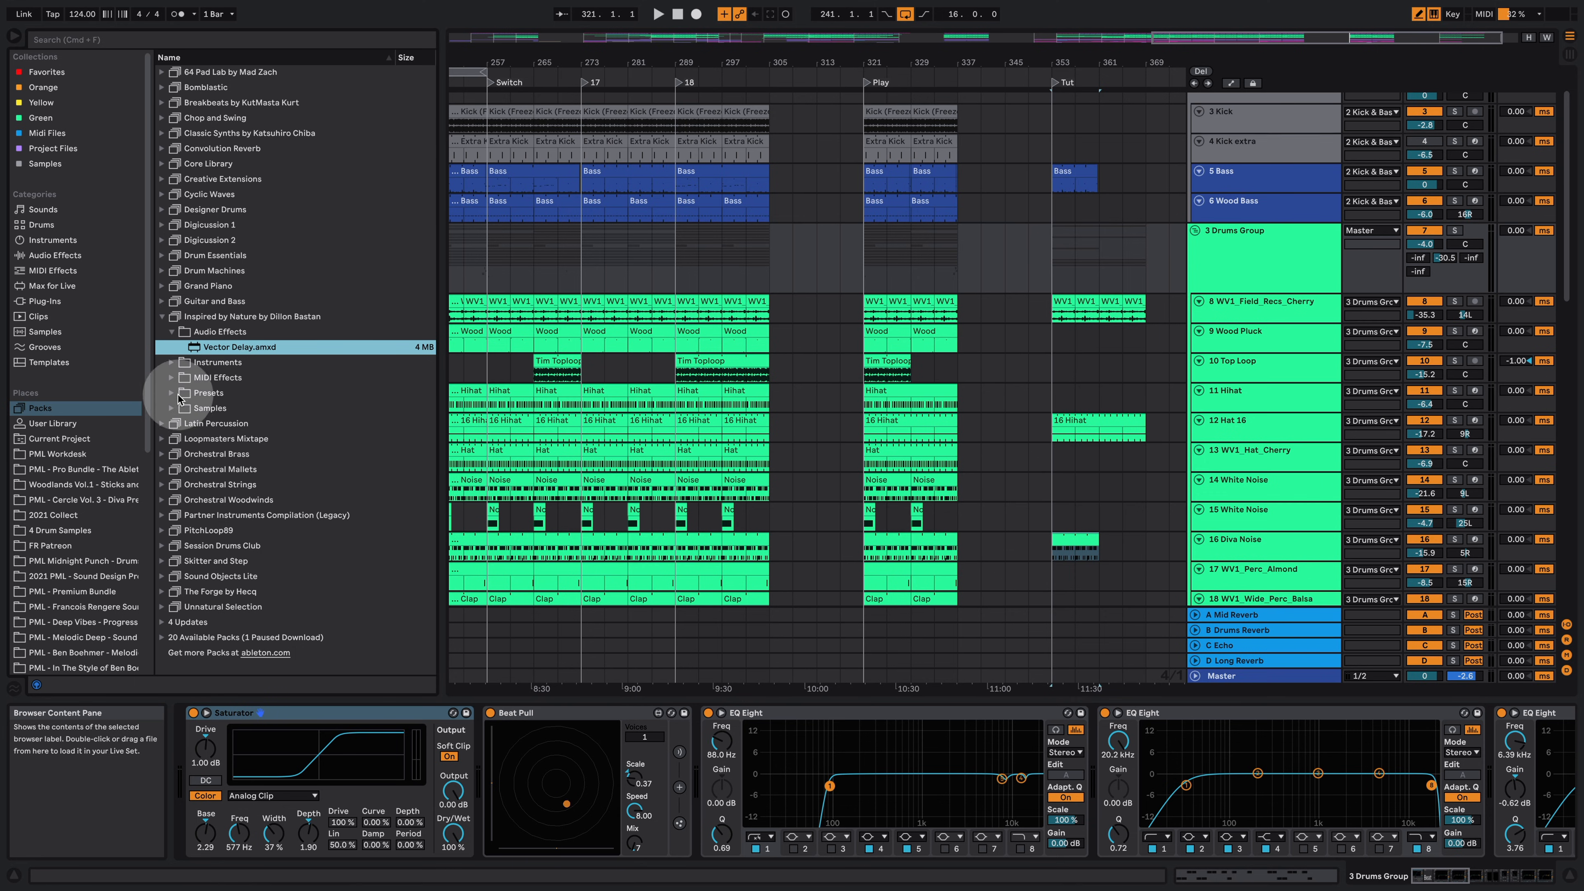
left_click(177, 394)
left_click(181, 396)
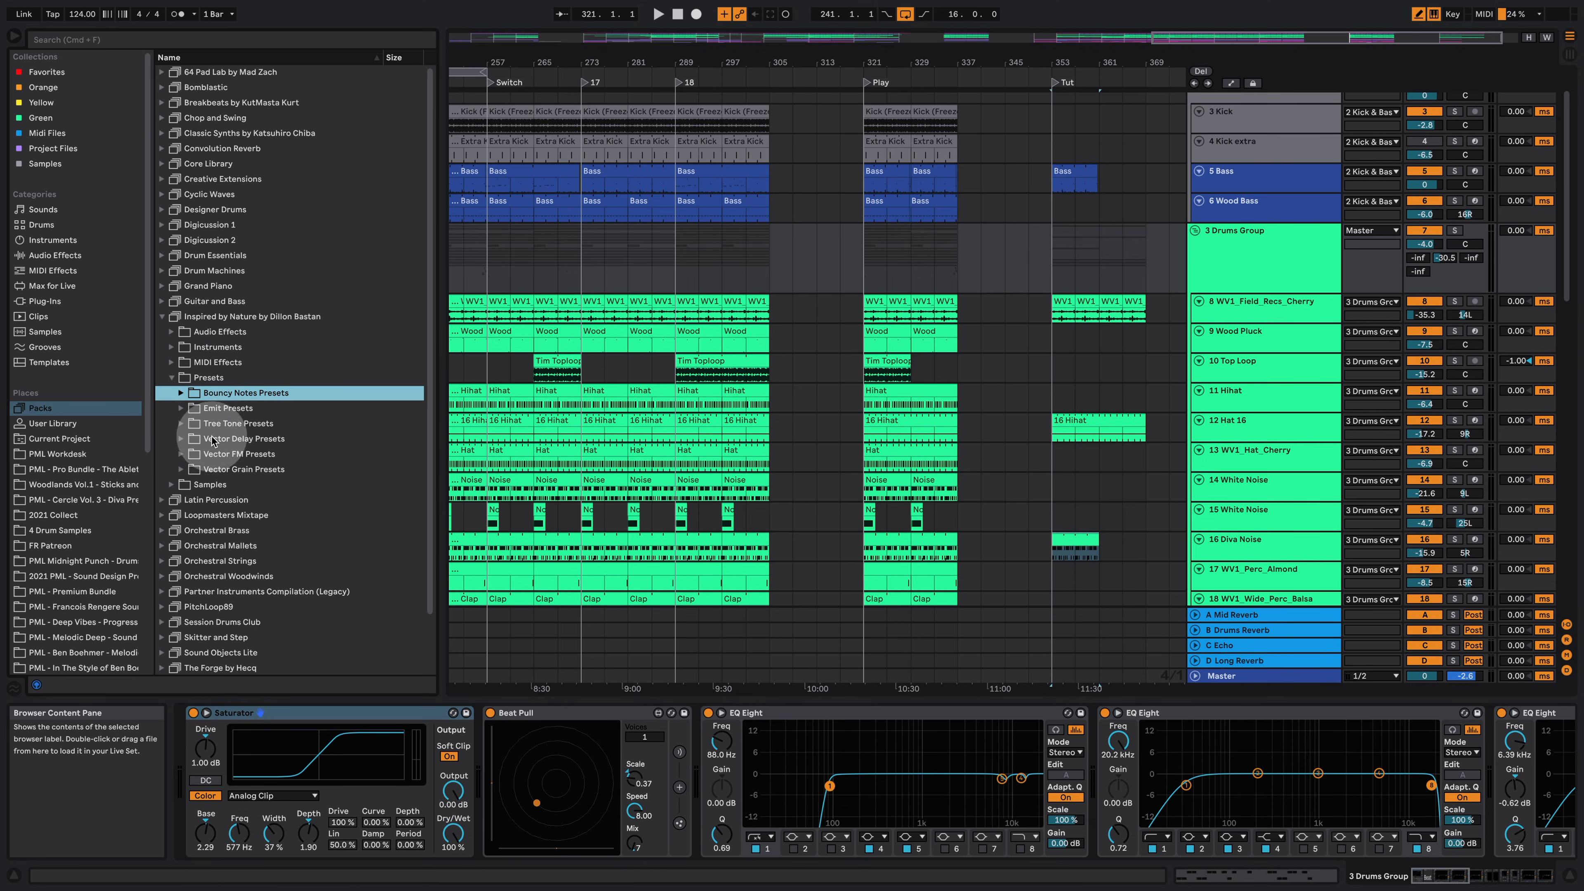
left_click(186, 443)
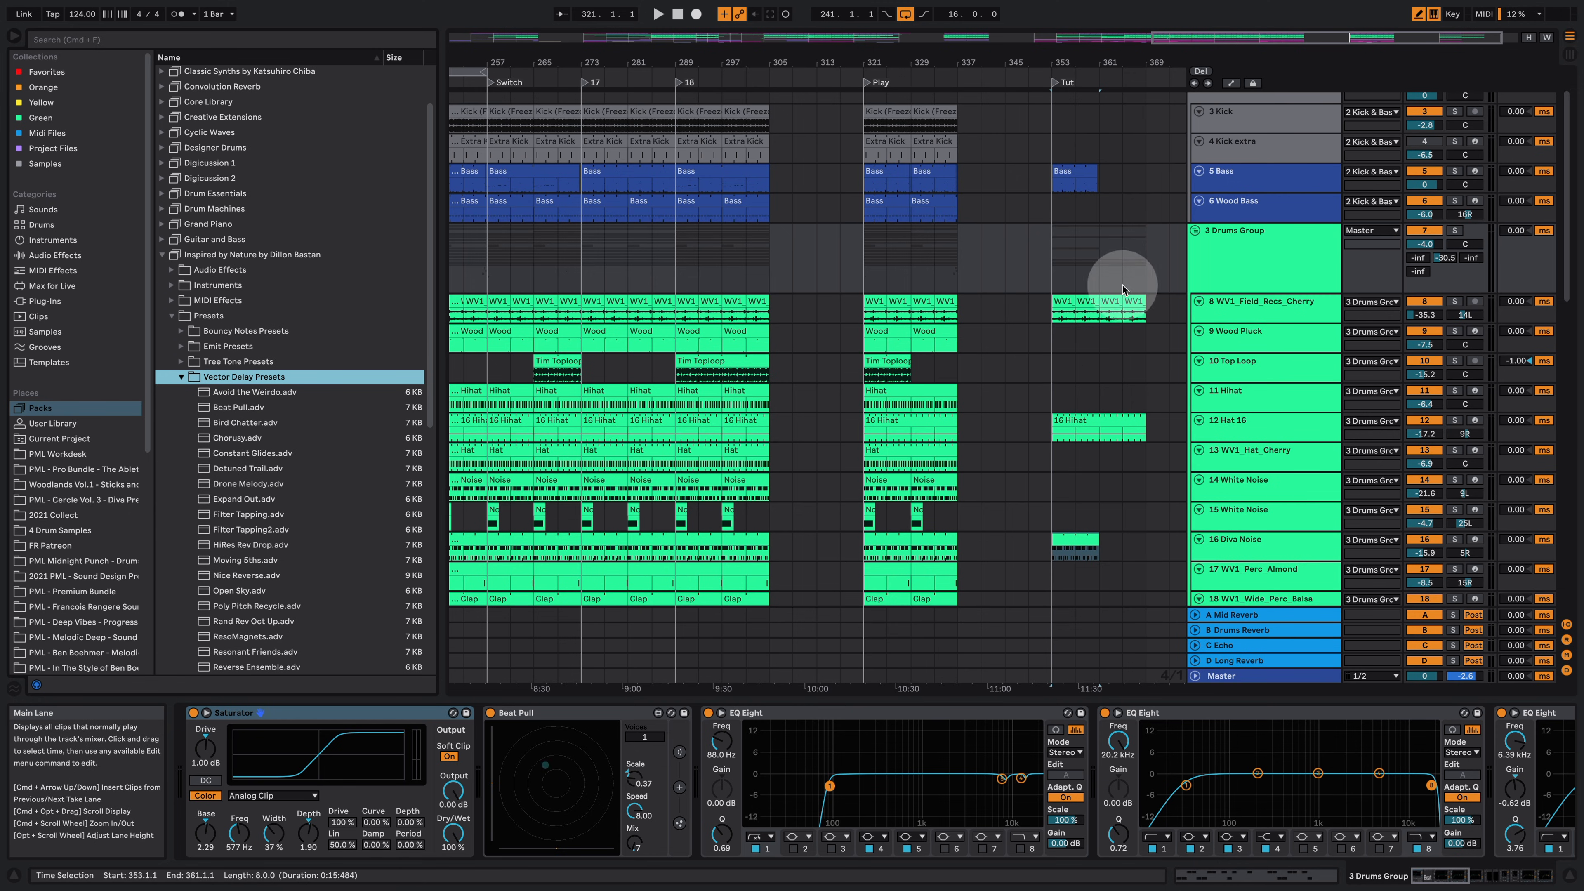
Step: Play the Tut section with the Drums Group soloed and raise Beat Pull's Mix to 40%
left_click(1063, 277)
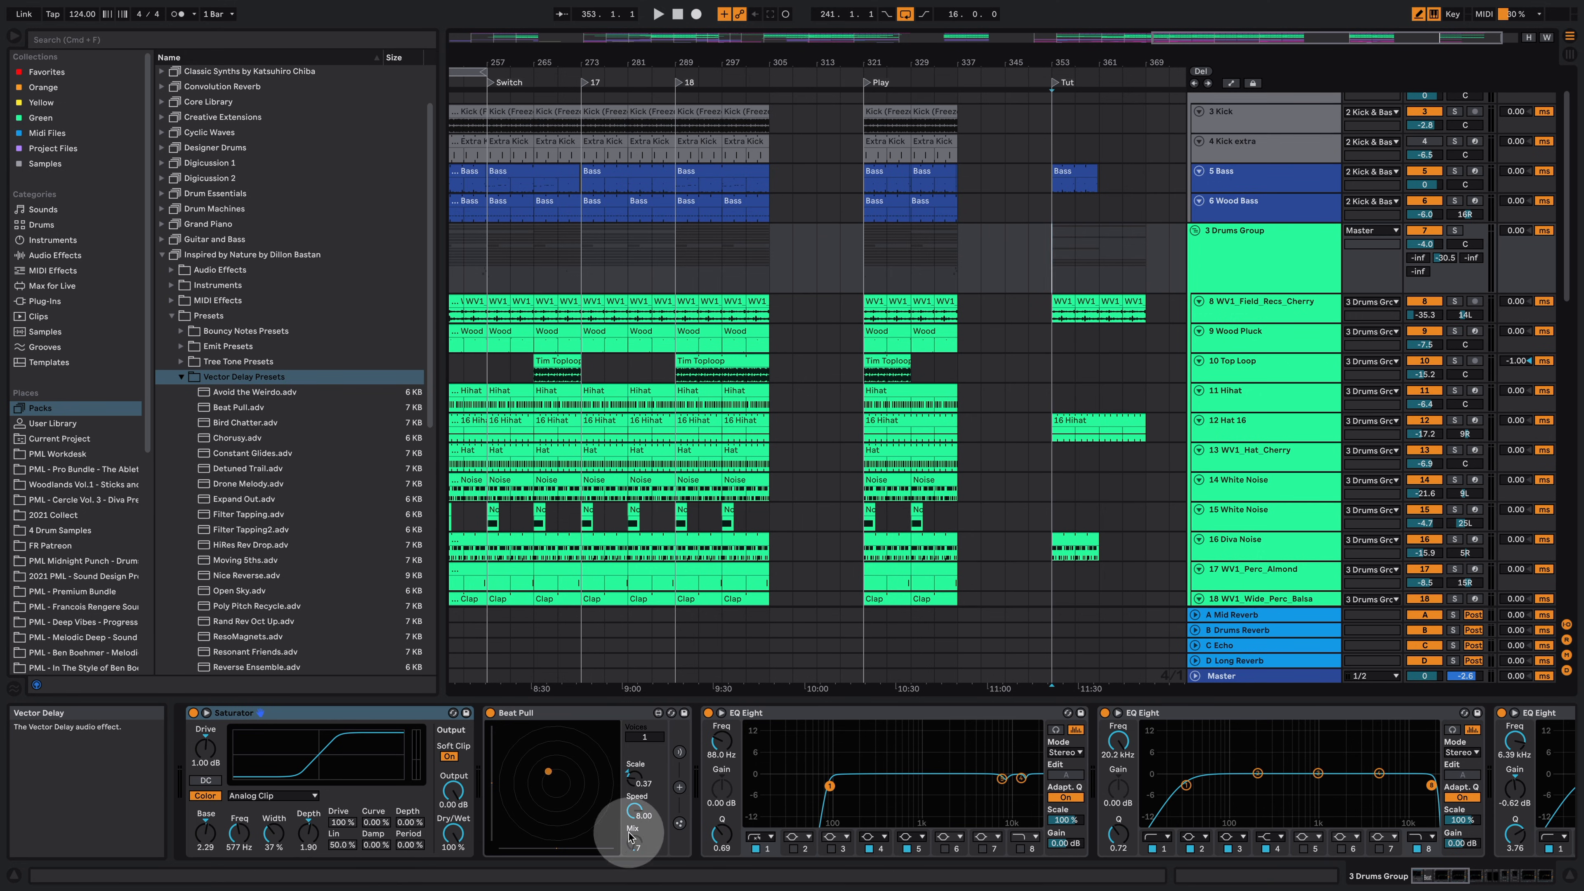
key("space")
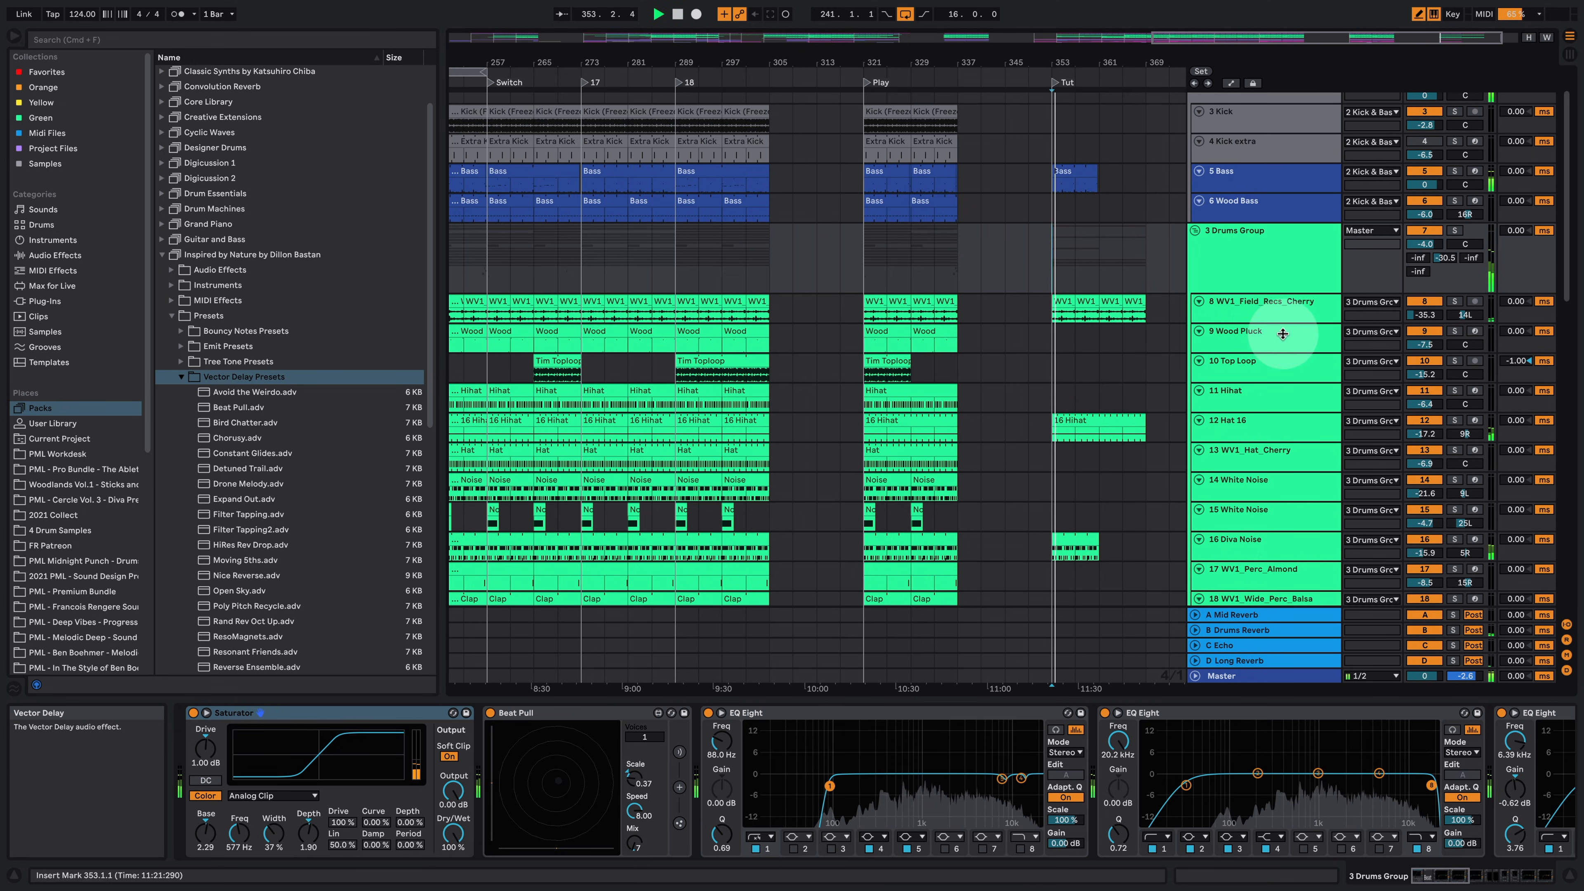
left_click(1457, 230)
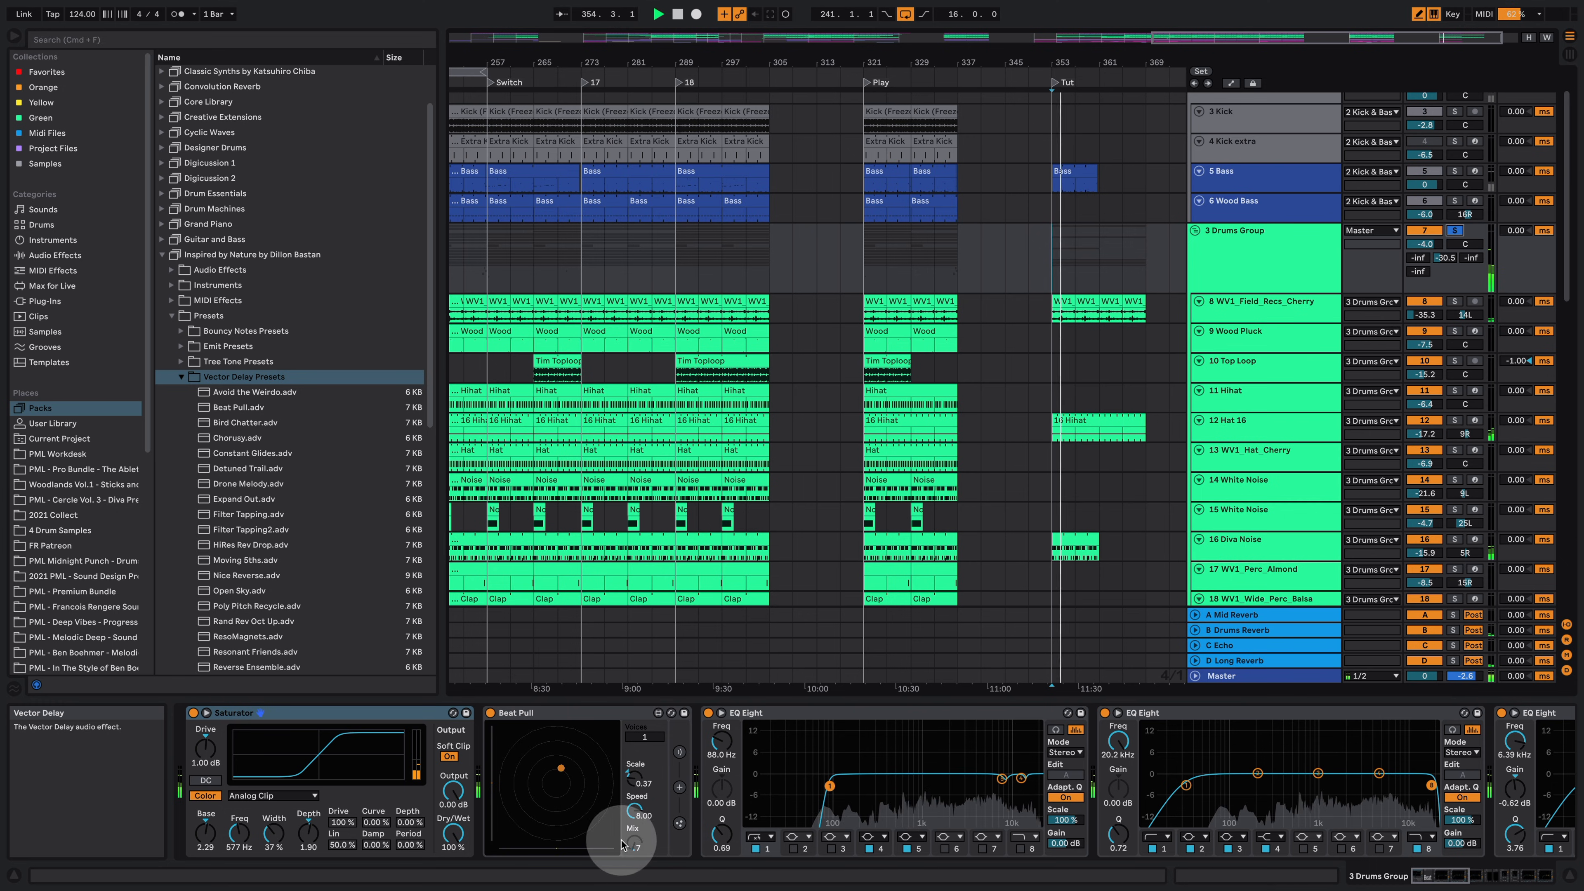
left_click_drag(637, 842, 675, 806)
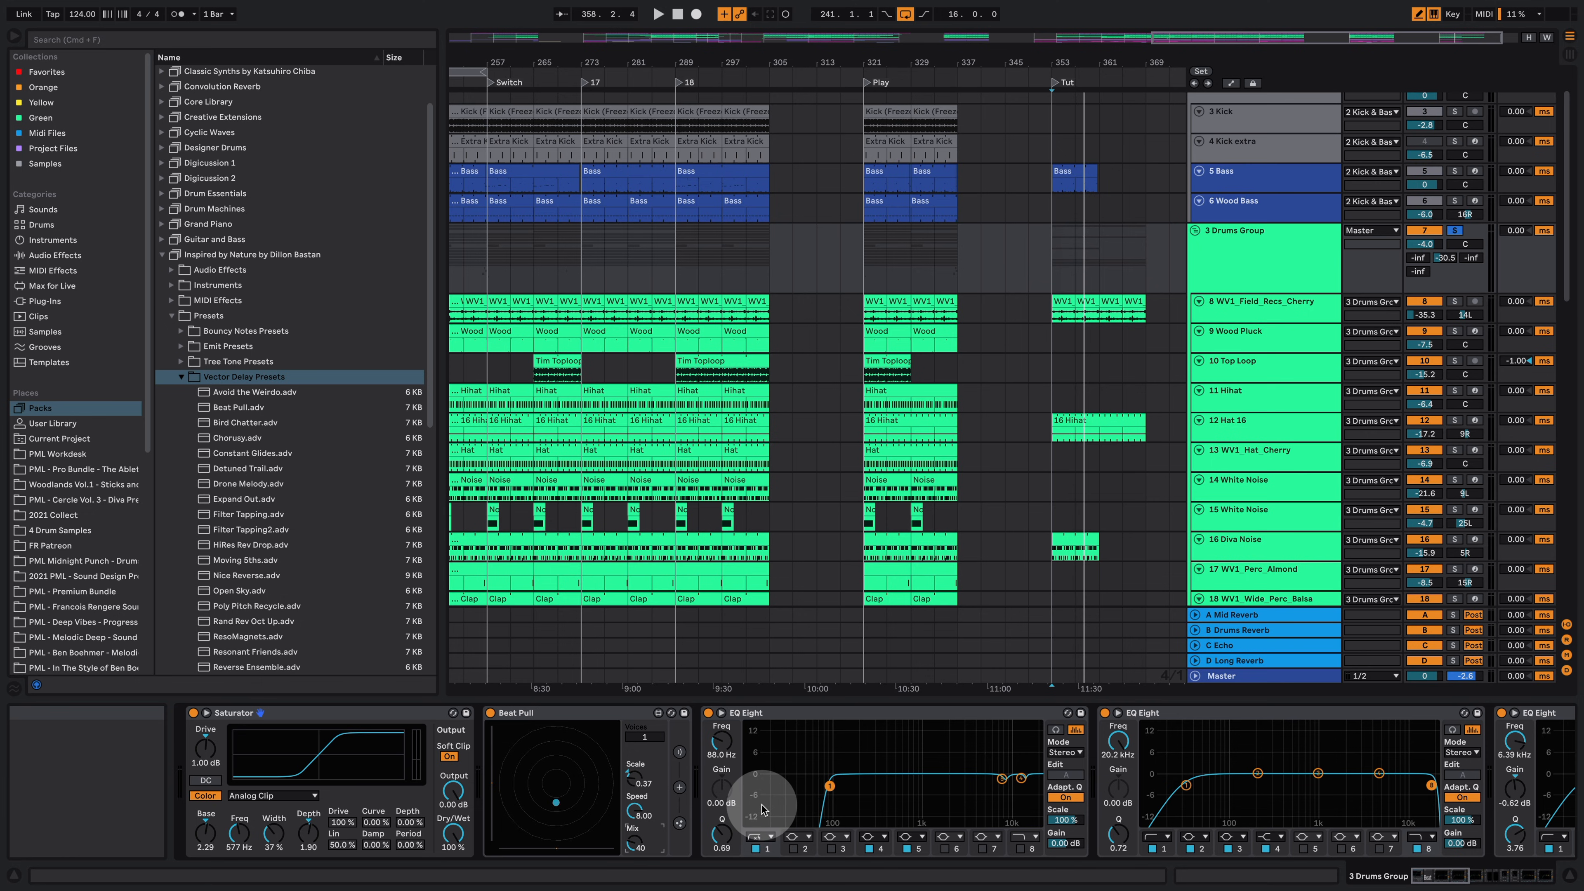
Step: Play the Tut section again while lowering Beat Pull's Mix, then stop playback
key("space")
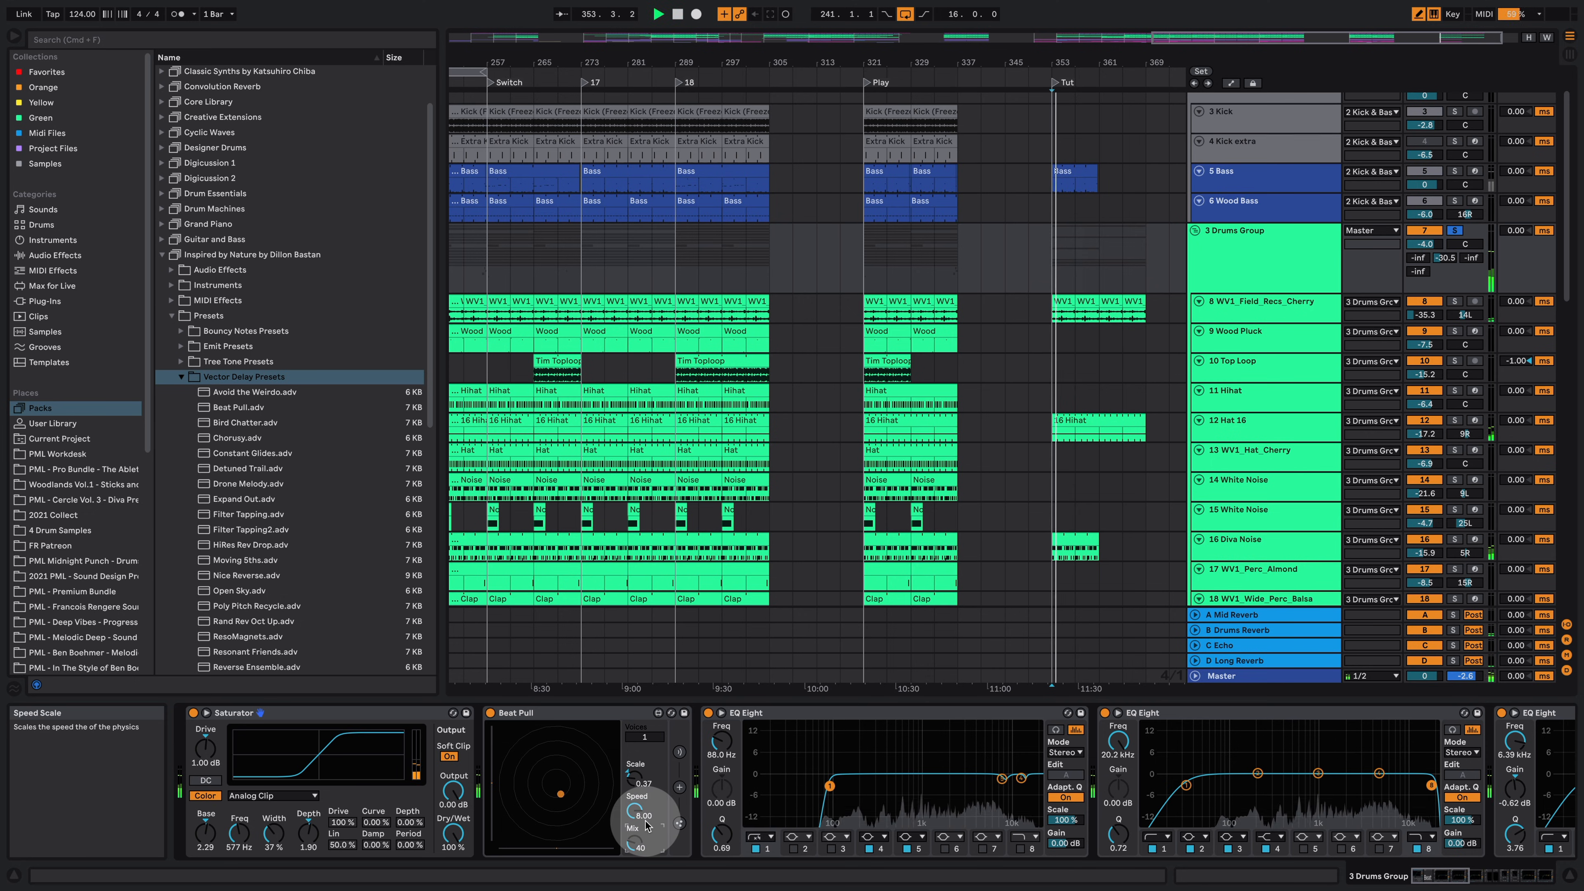
left_click_drag(644, 832, 644, 858)
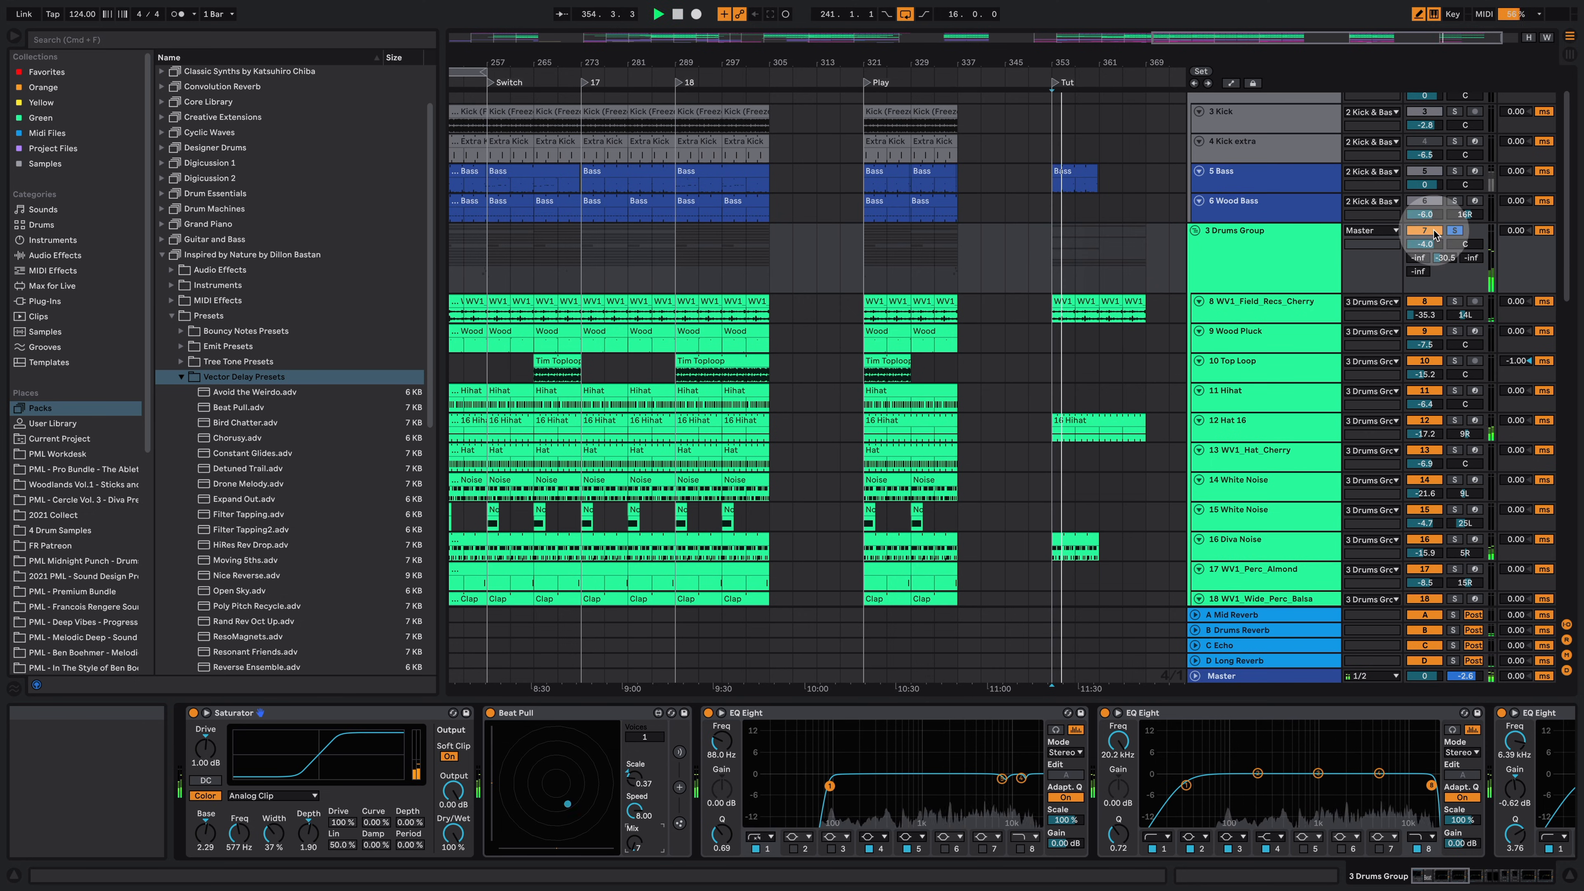
key("space")
Step: Copy the Kick clip from the Play section into the Tut section and start playback
scroll(1008, 254, "up", 2)
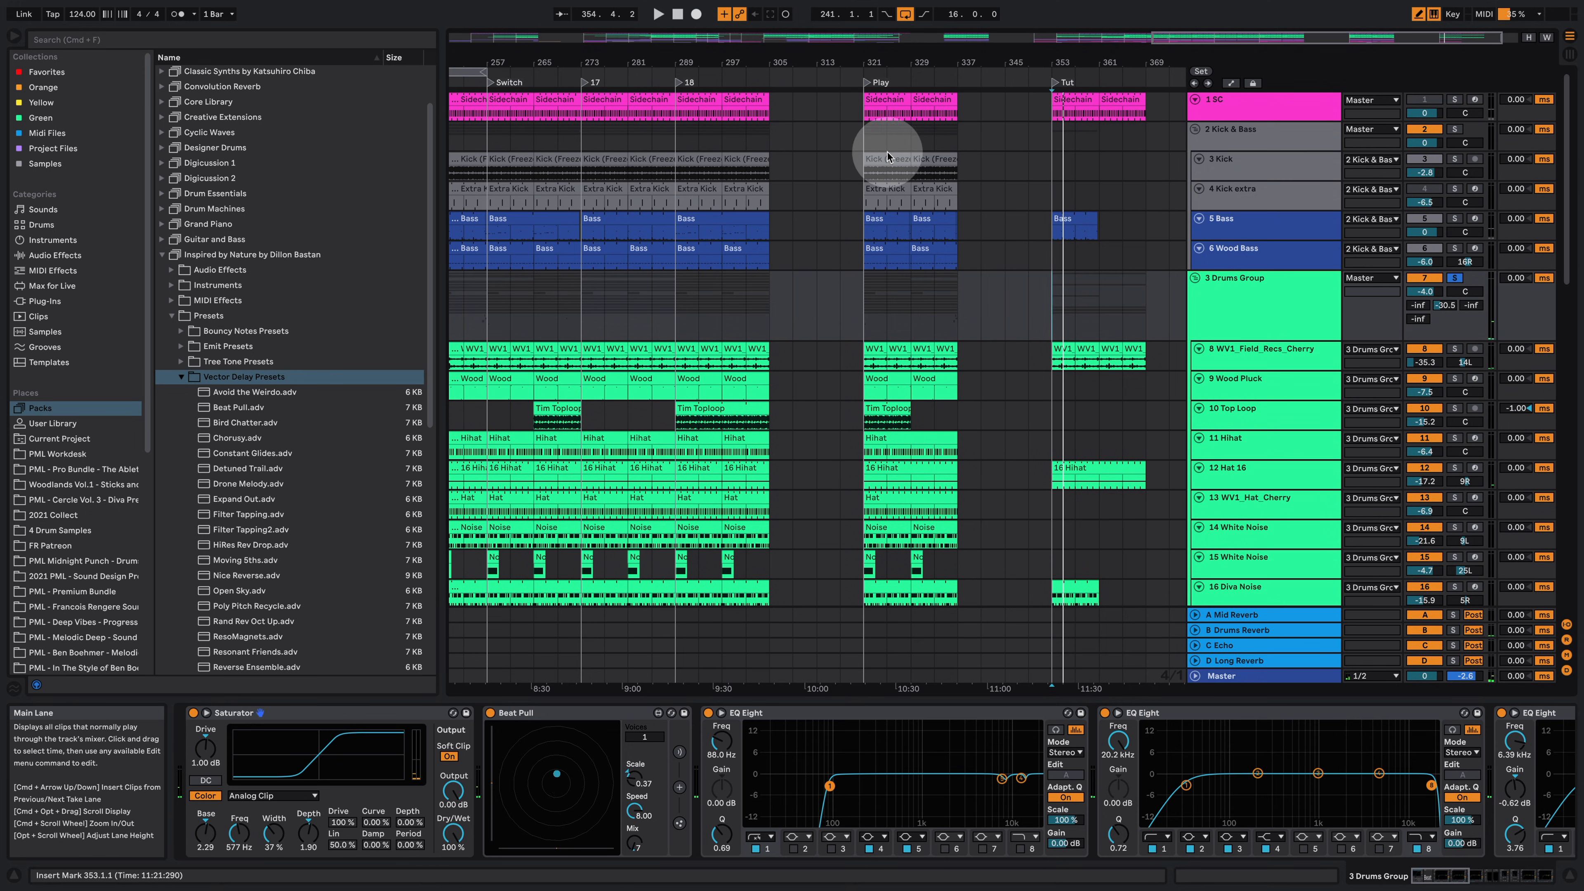
left_click_drag(885, 155, 1073, 159)
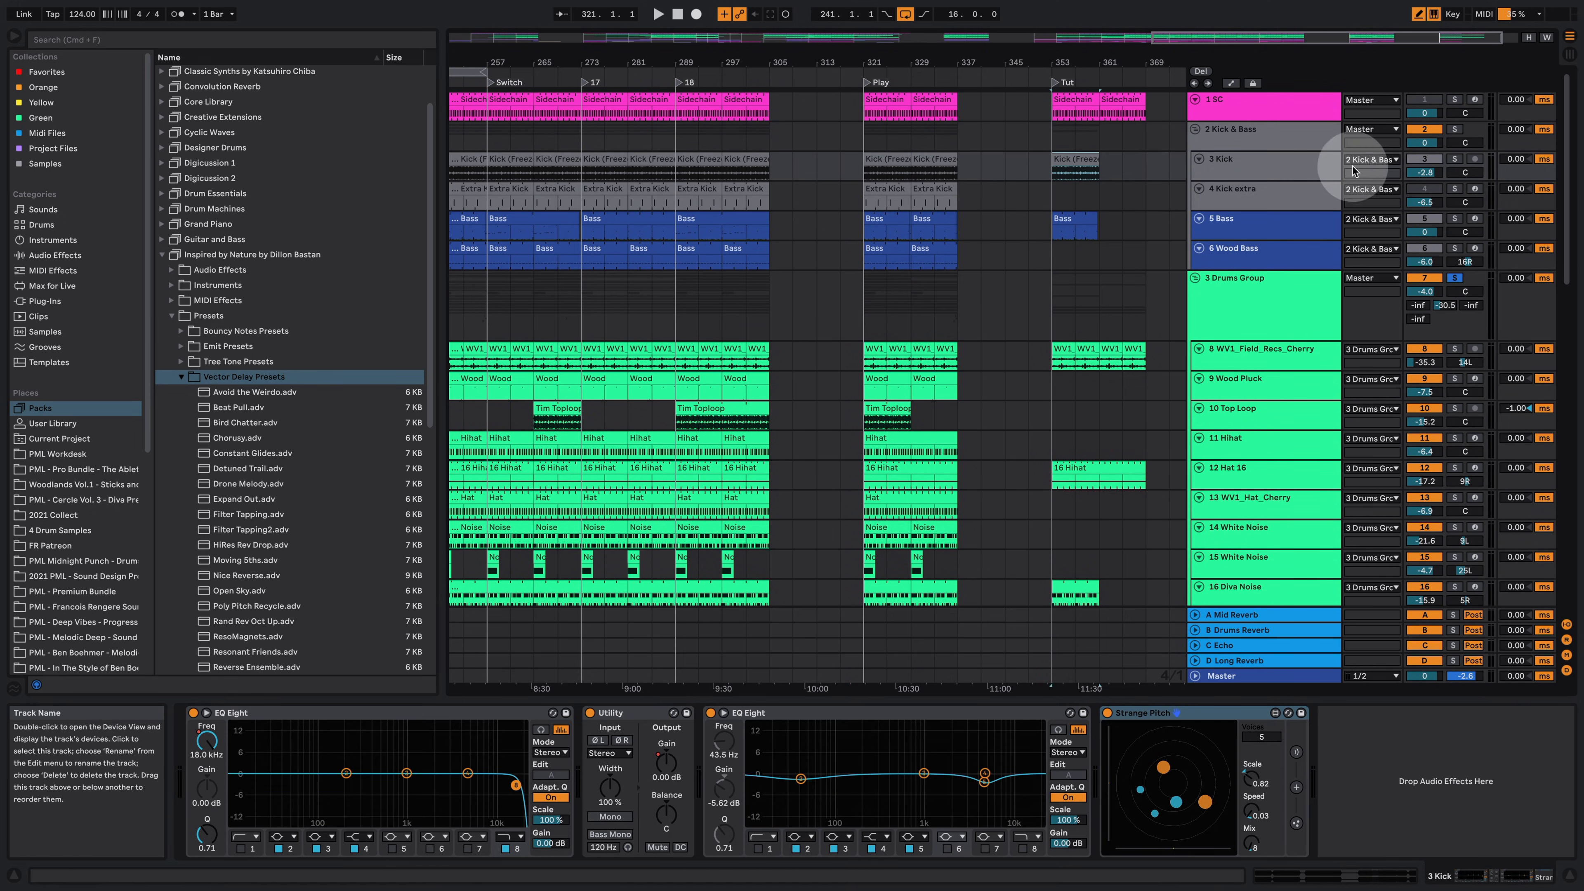
key("space")
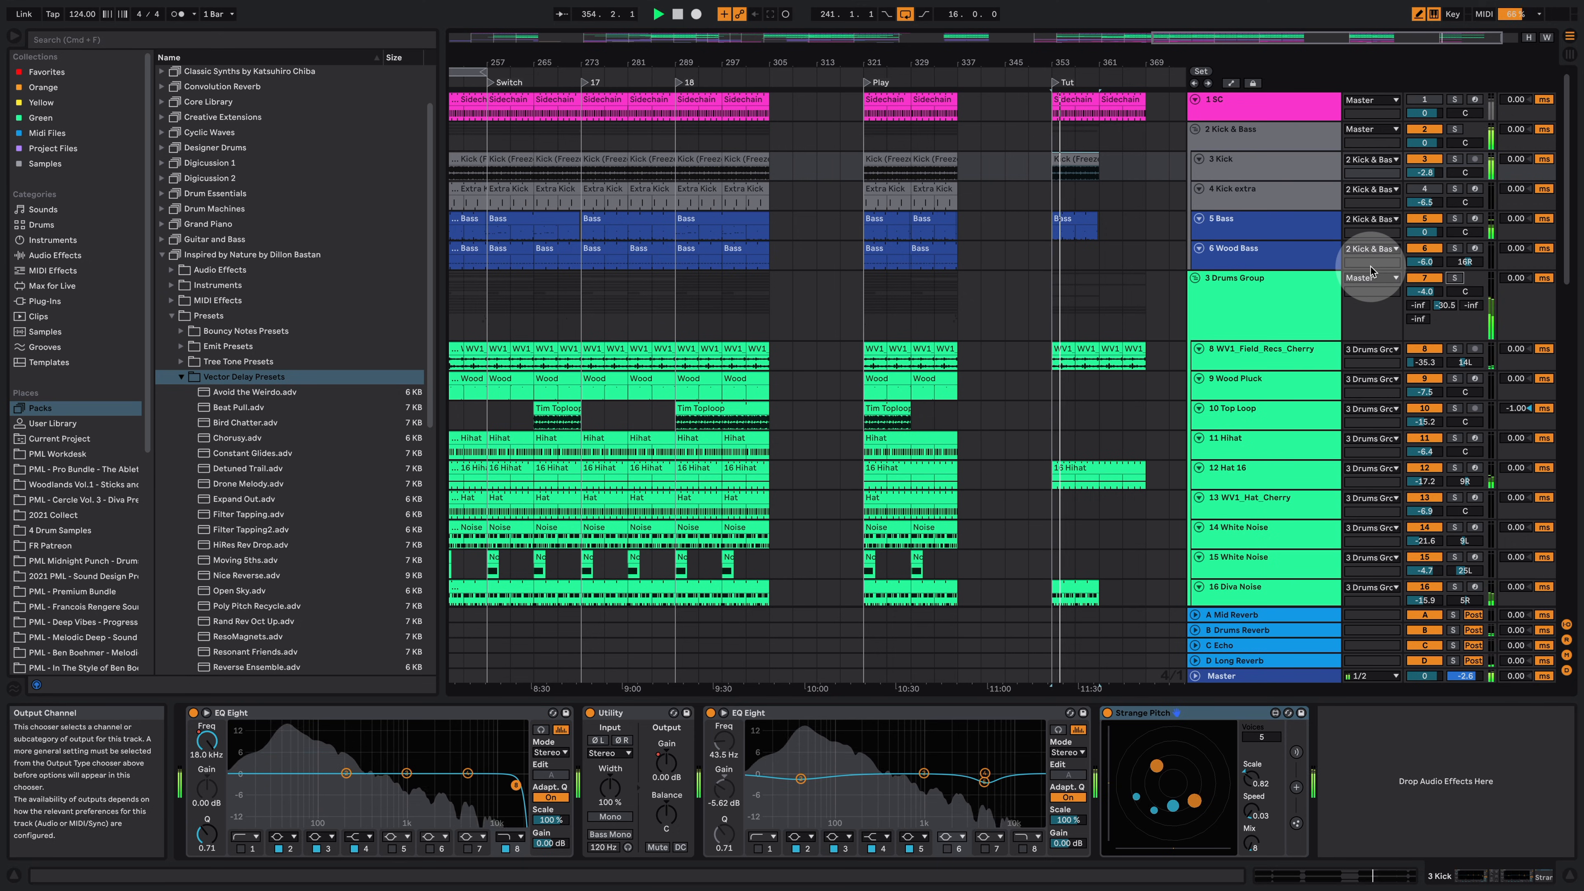
Step: Solo the 3 Kick track and audition its Strange Pitch device in the Tut section
left_click_drag(1062, 67, 922, 161)
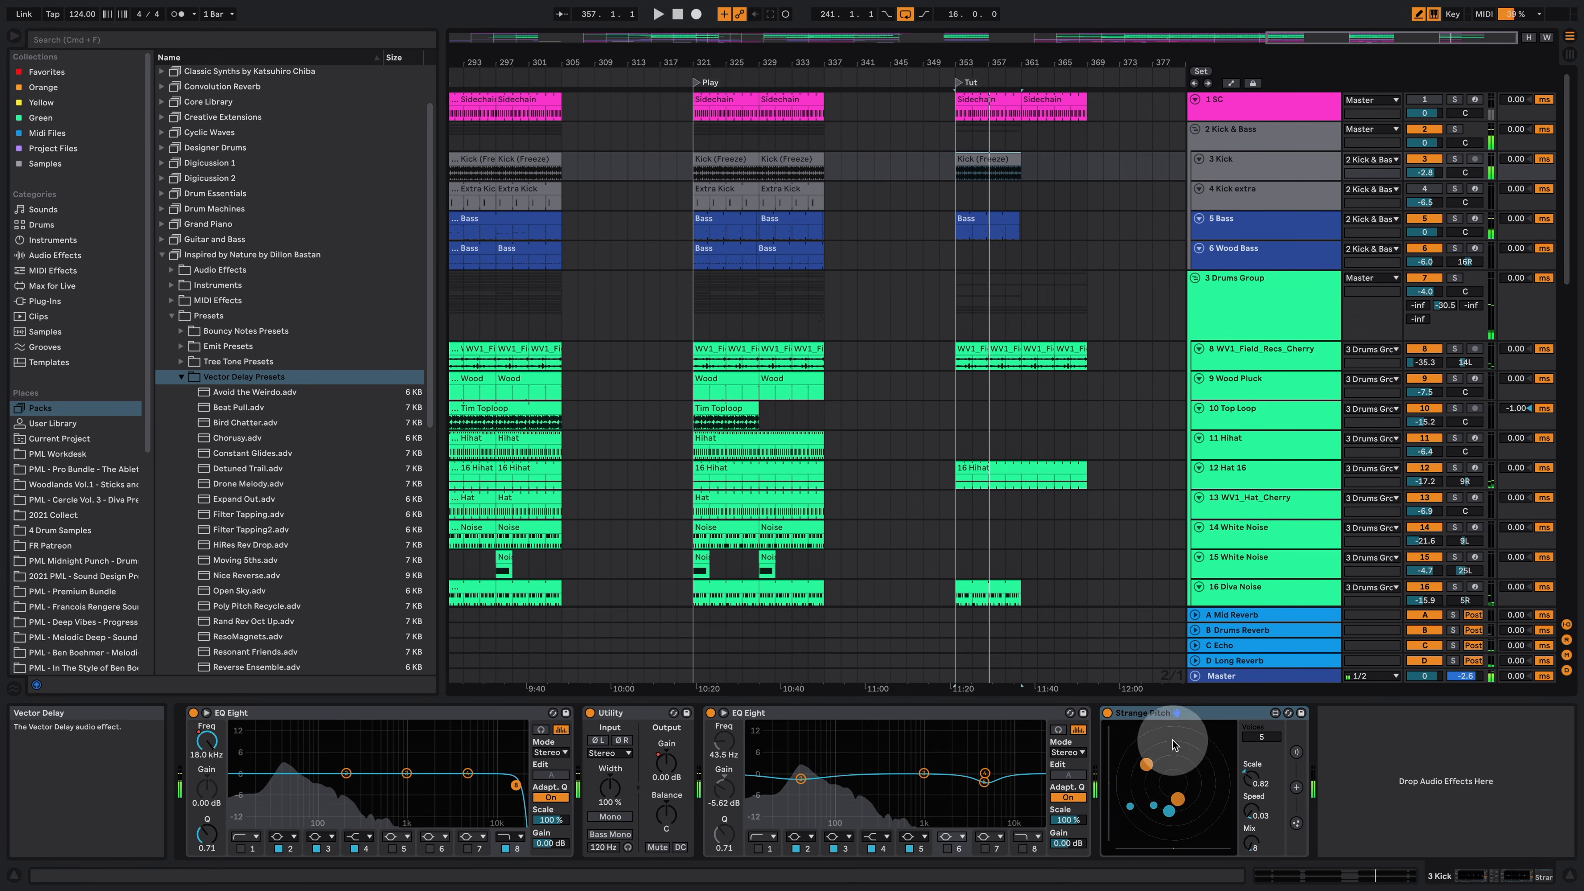
left_click(1455, 158)
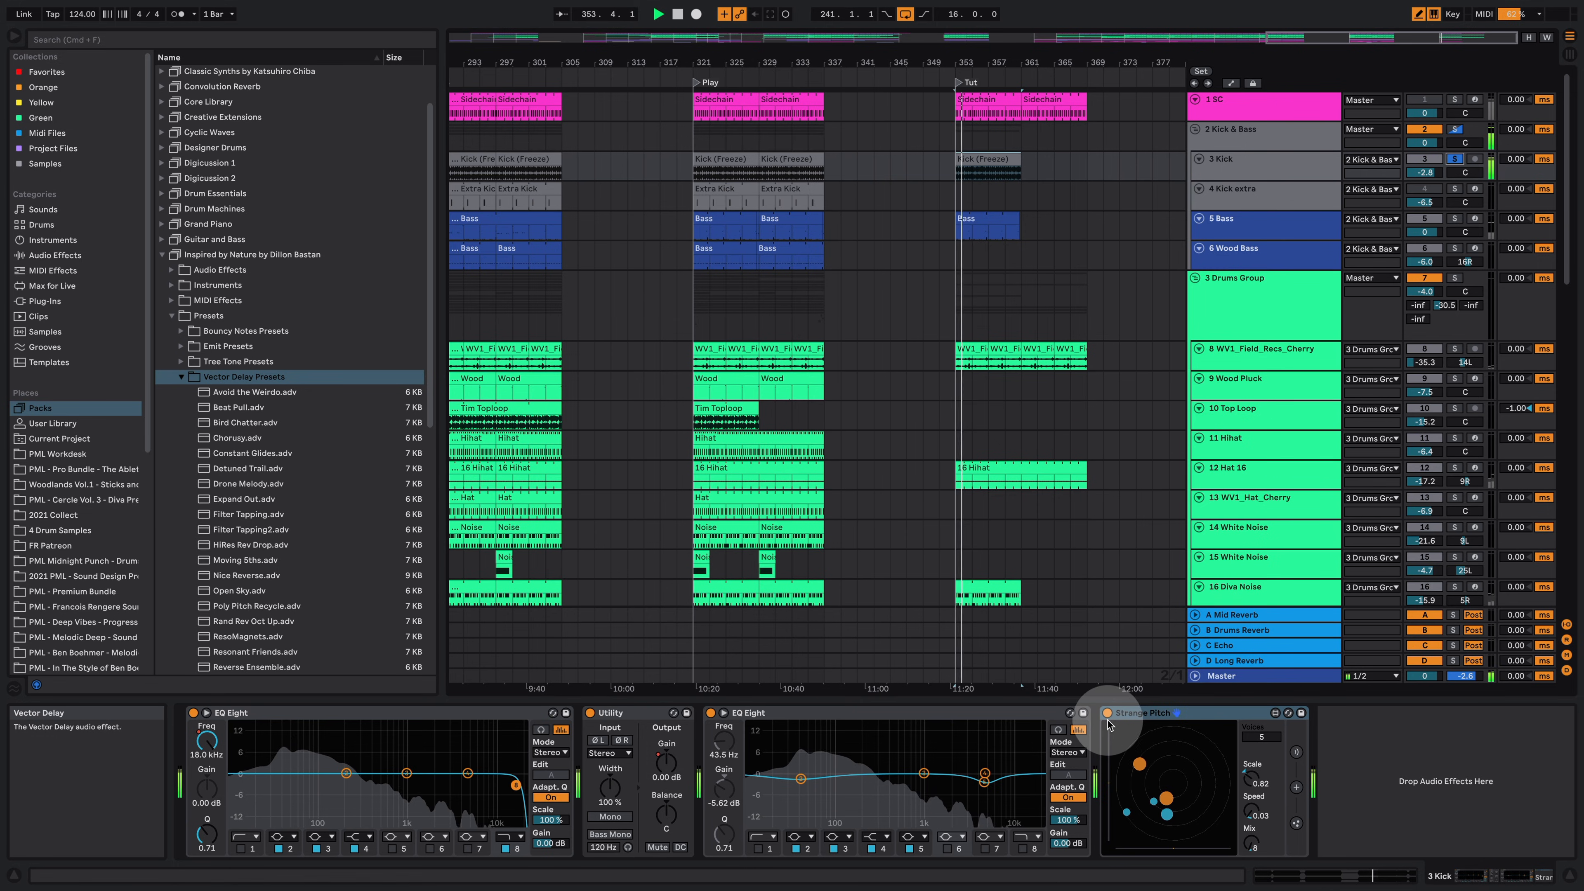
left_click(1141, 720)
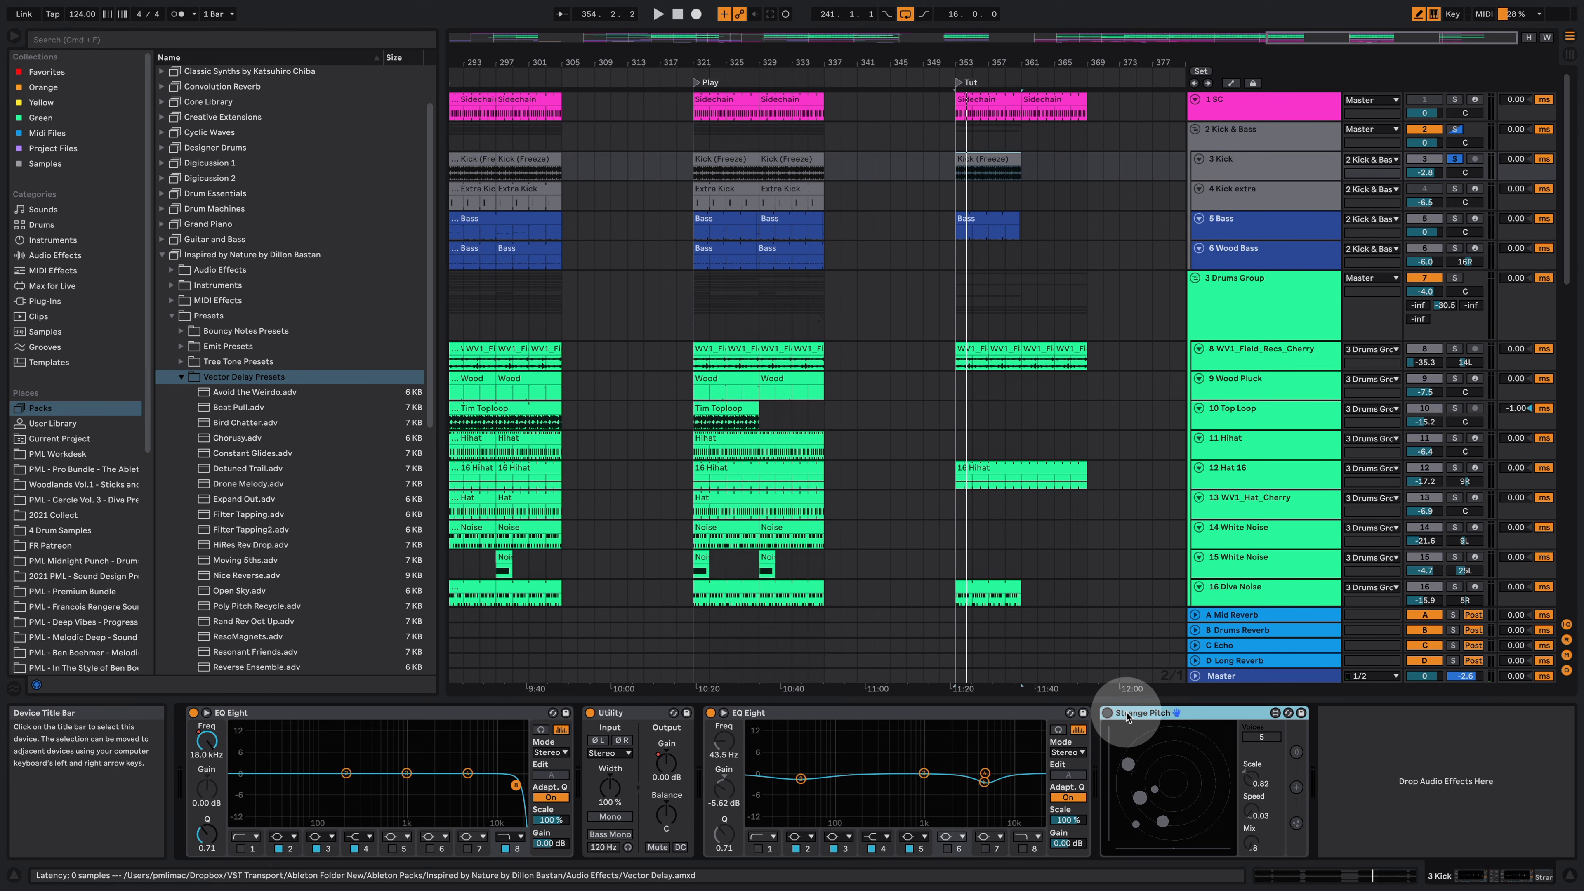
key("space")
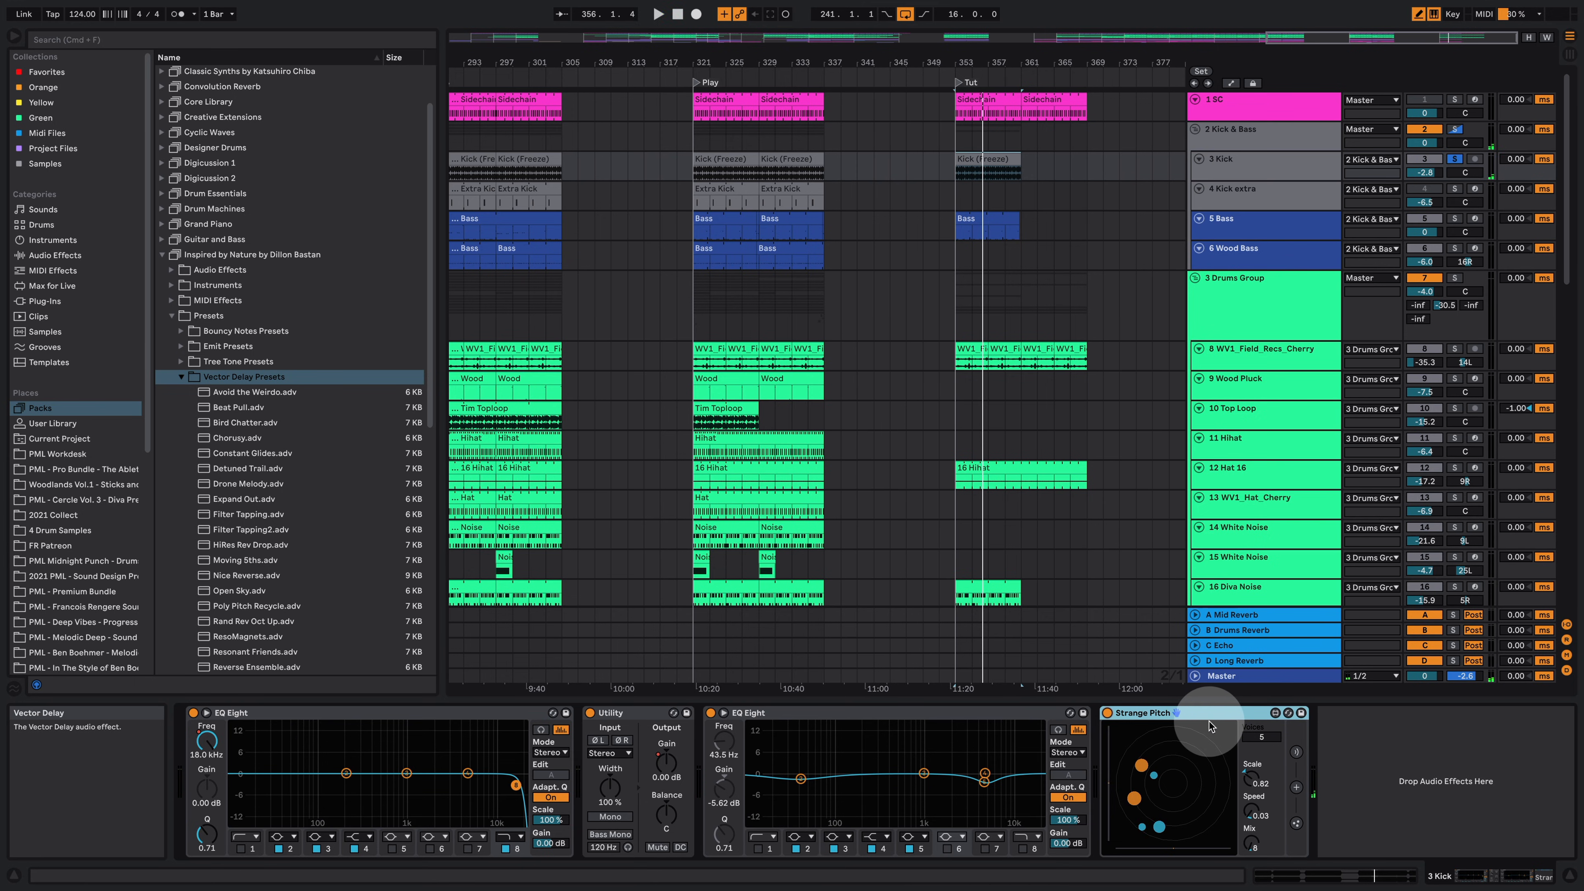
Step: Insert a new return track and move the 3 Kick track's Strange Pitch device onto it
right_click(1262, 611)
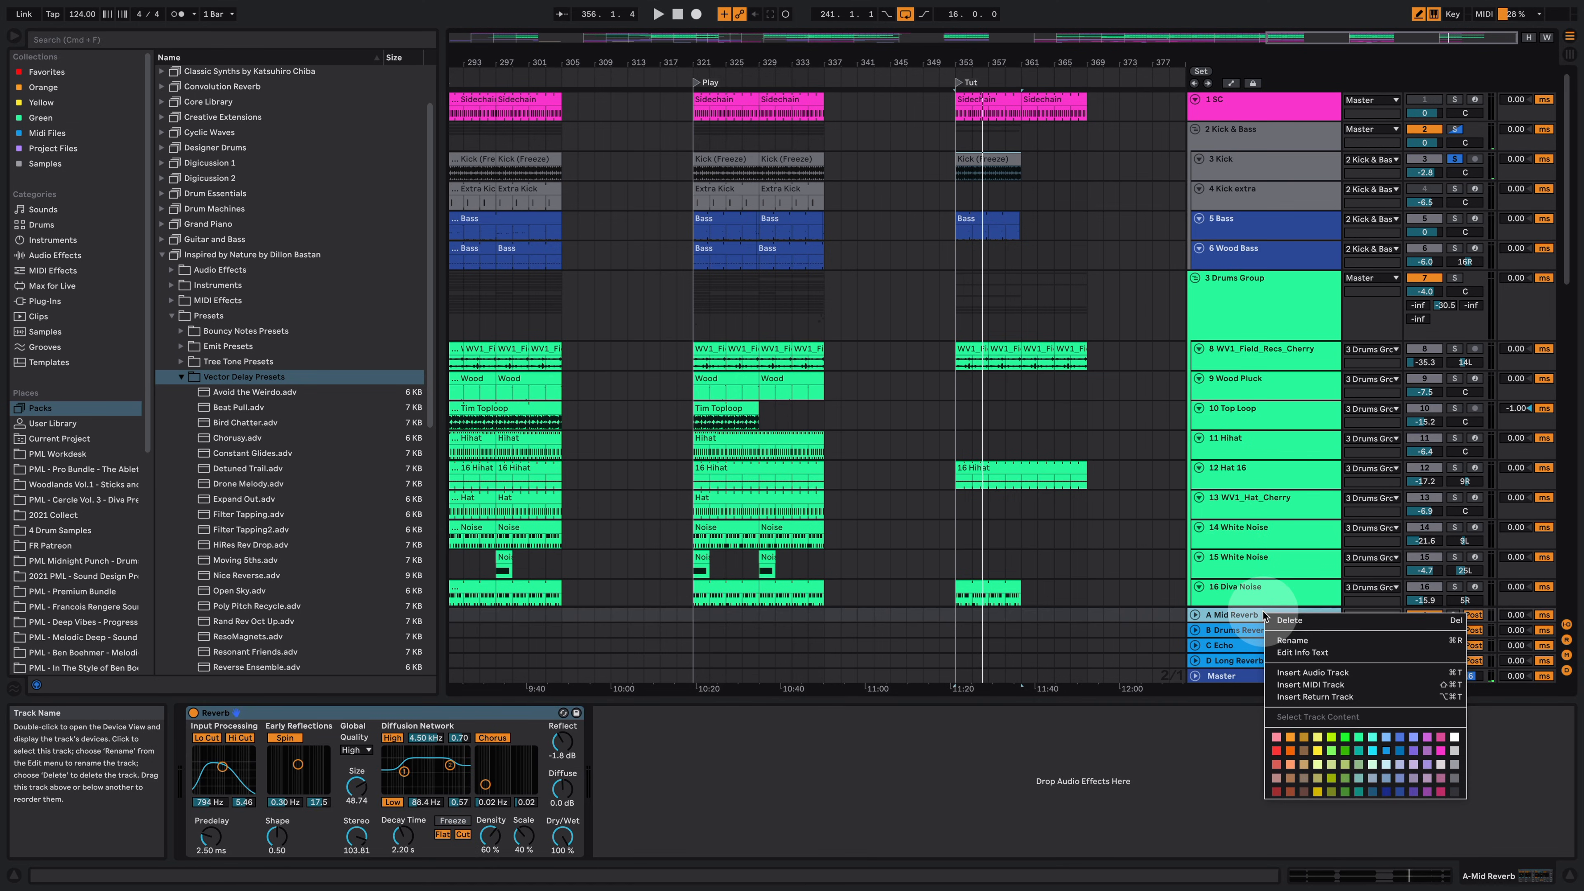
left_click(1345, 695)
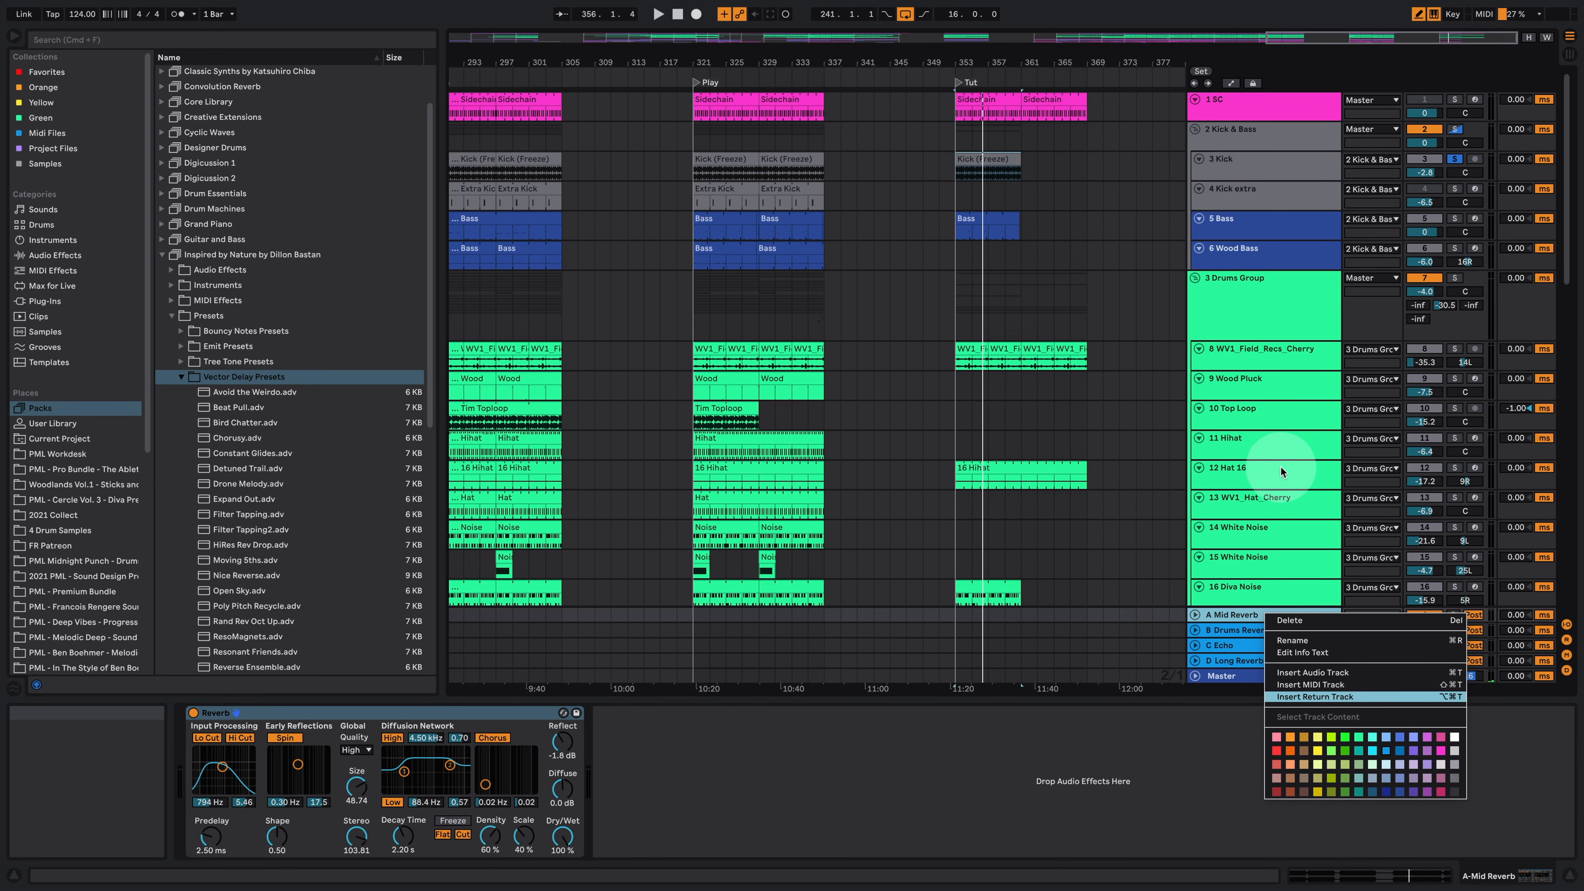
left_click(1237, 175)
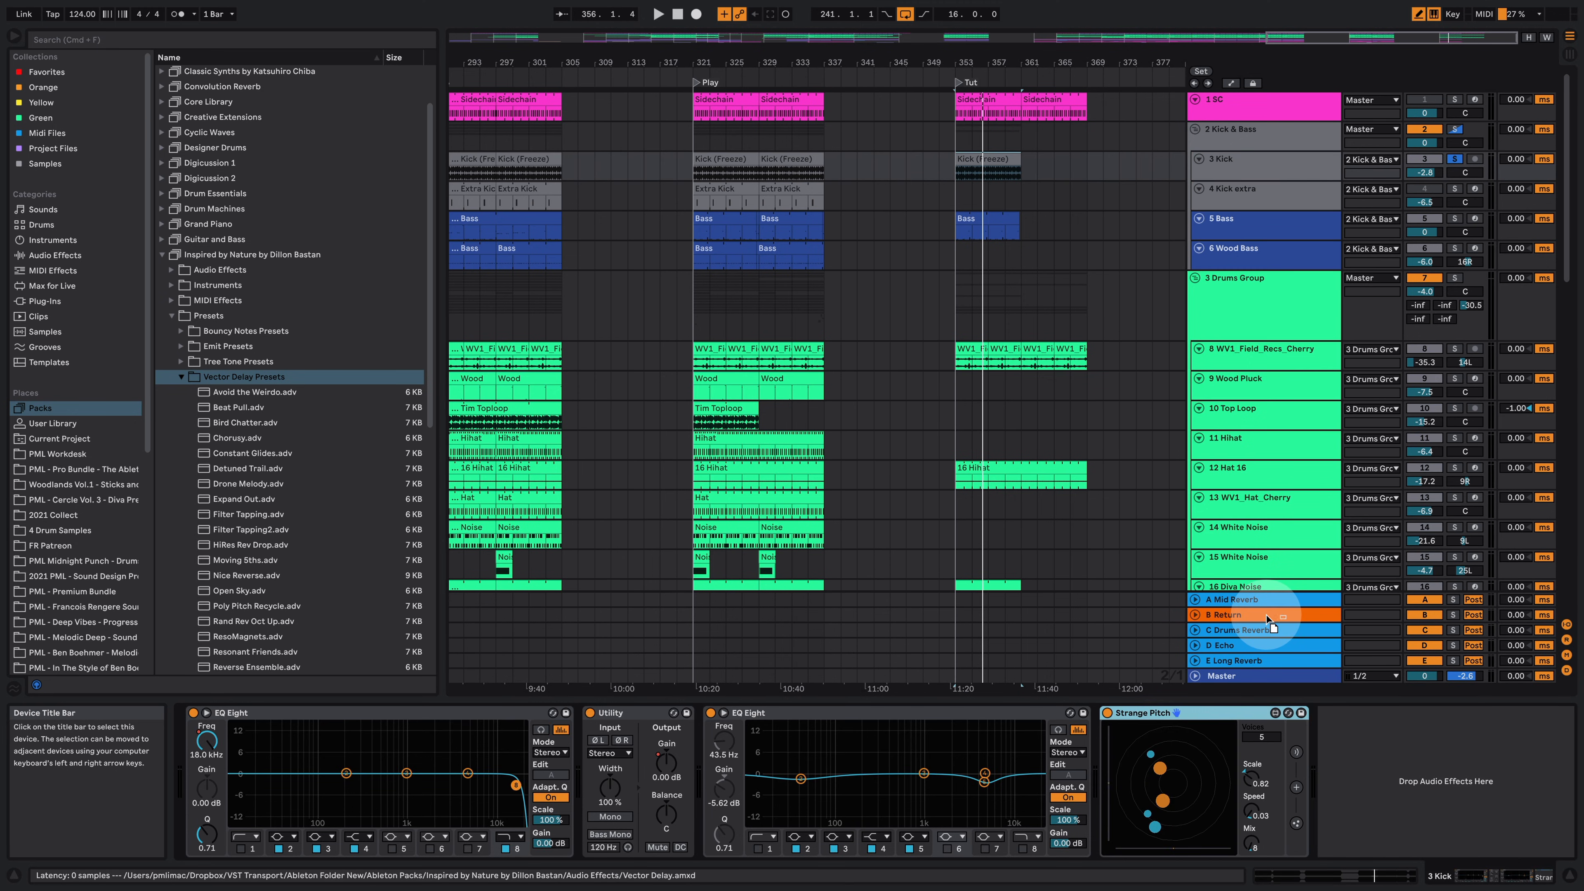
left_click_drag(1265, 614, 1266, 614)
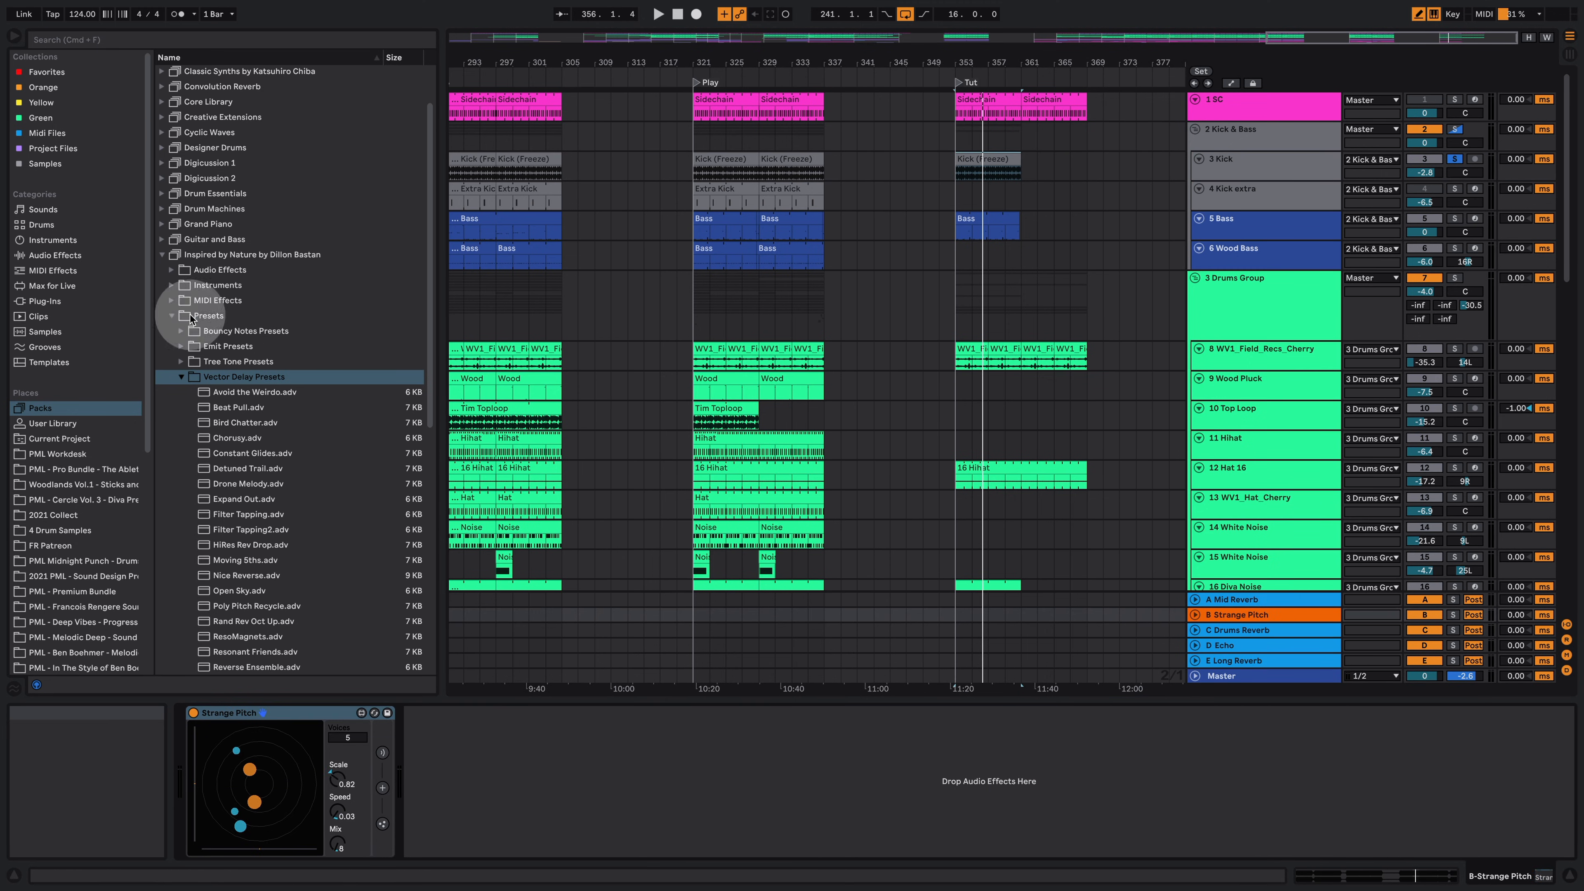
Step: Add an EQ Eight from Audio Effects after Strange Pitch on the new return track
left_click(54, 255)
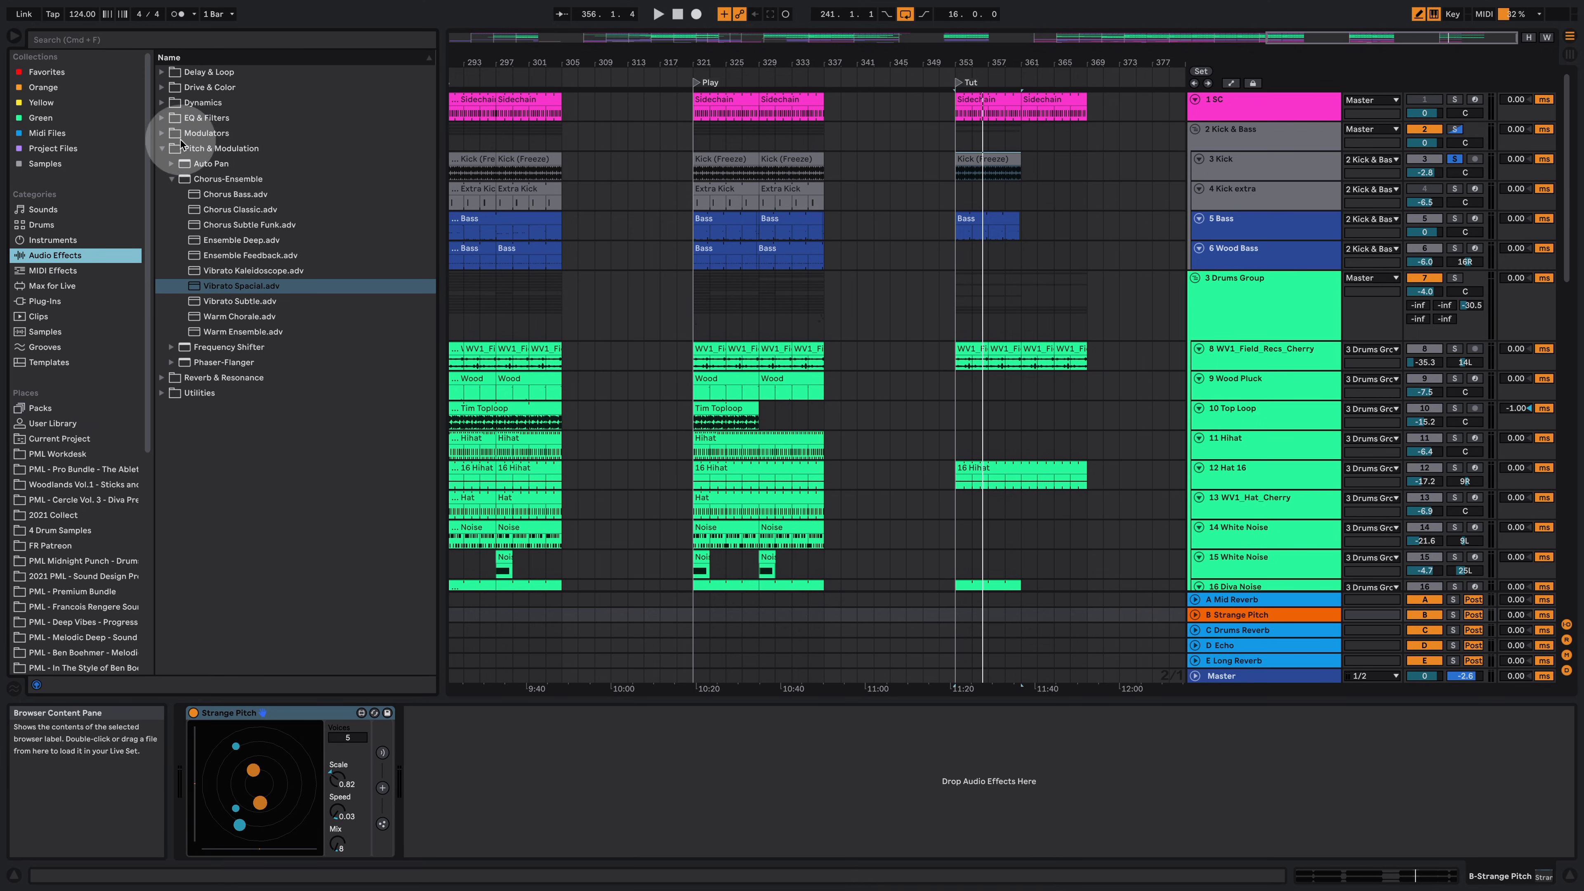
left_click(163, 118)
left_click_drag(208, 173, 490, 757)
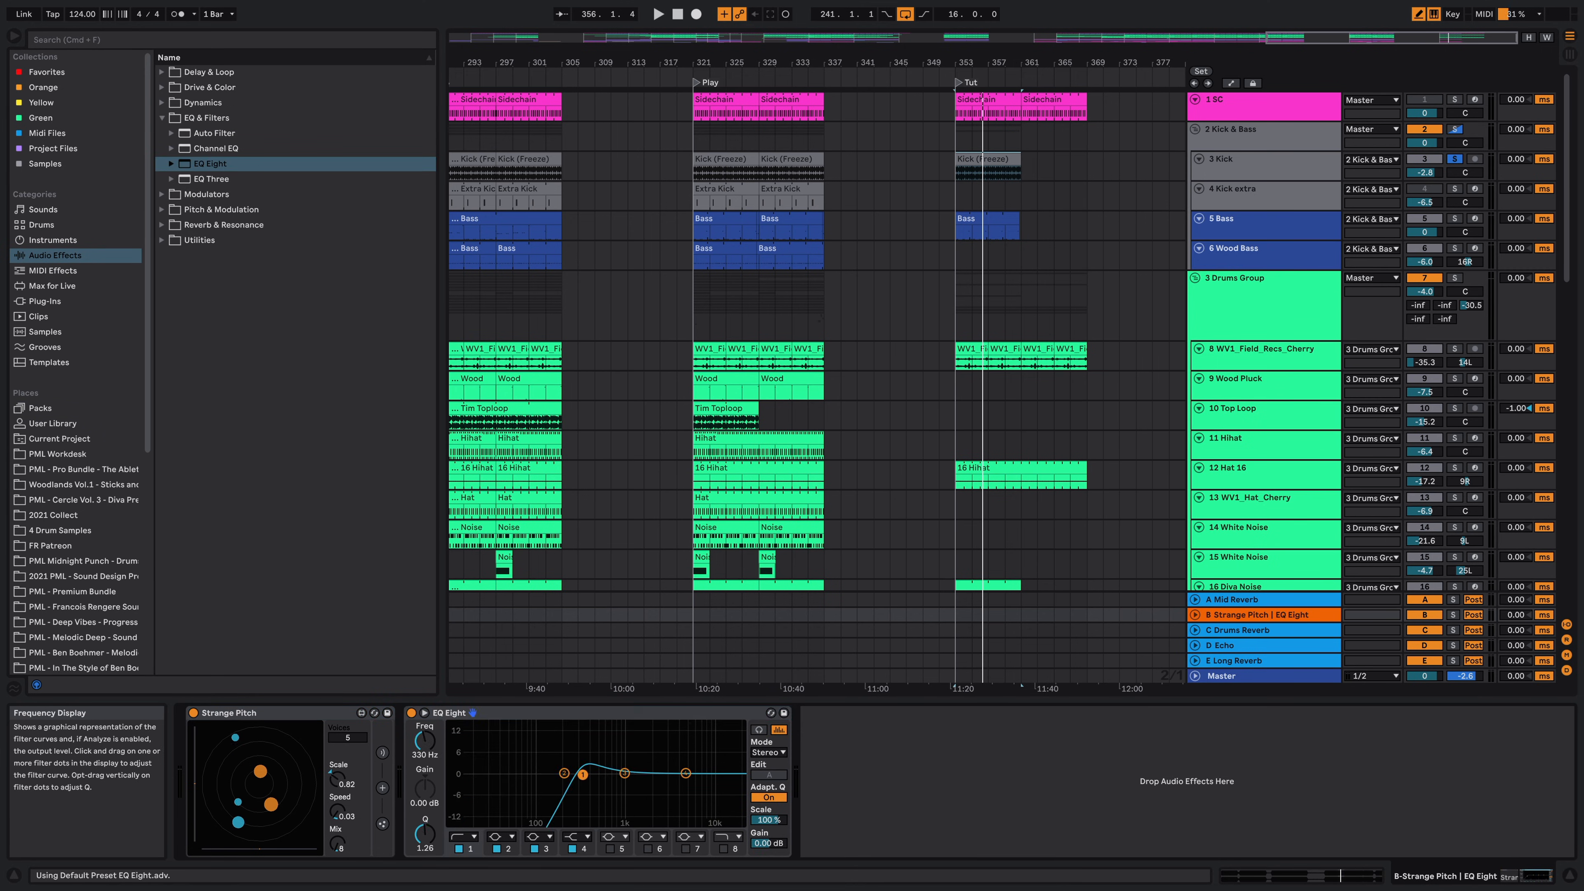
Step: Set the 3 Kick track's send to the Strange Pitch return to -7.5 dB and audition it
left_click(1232, 177)
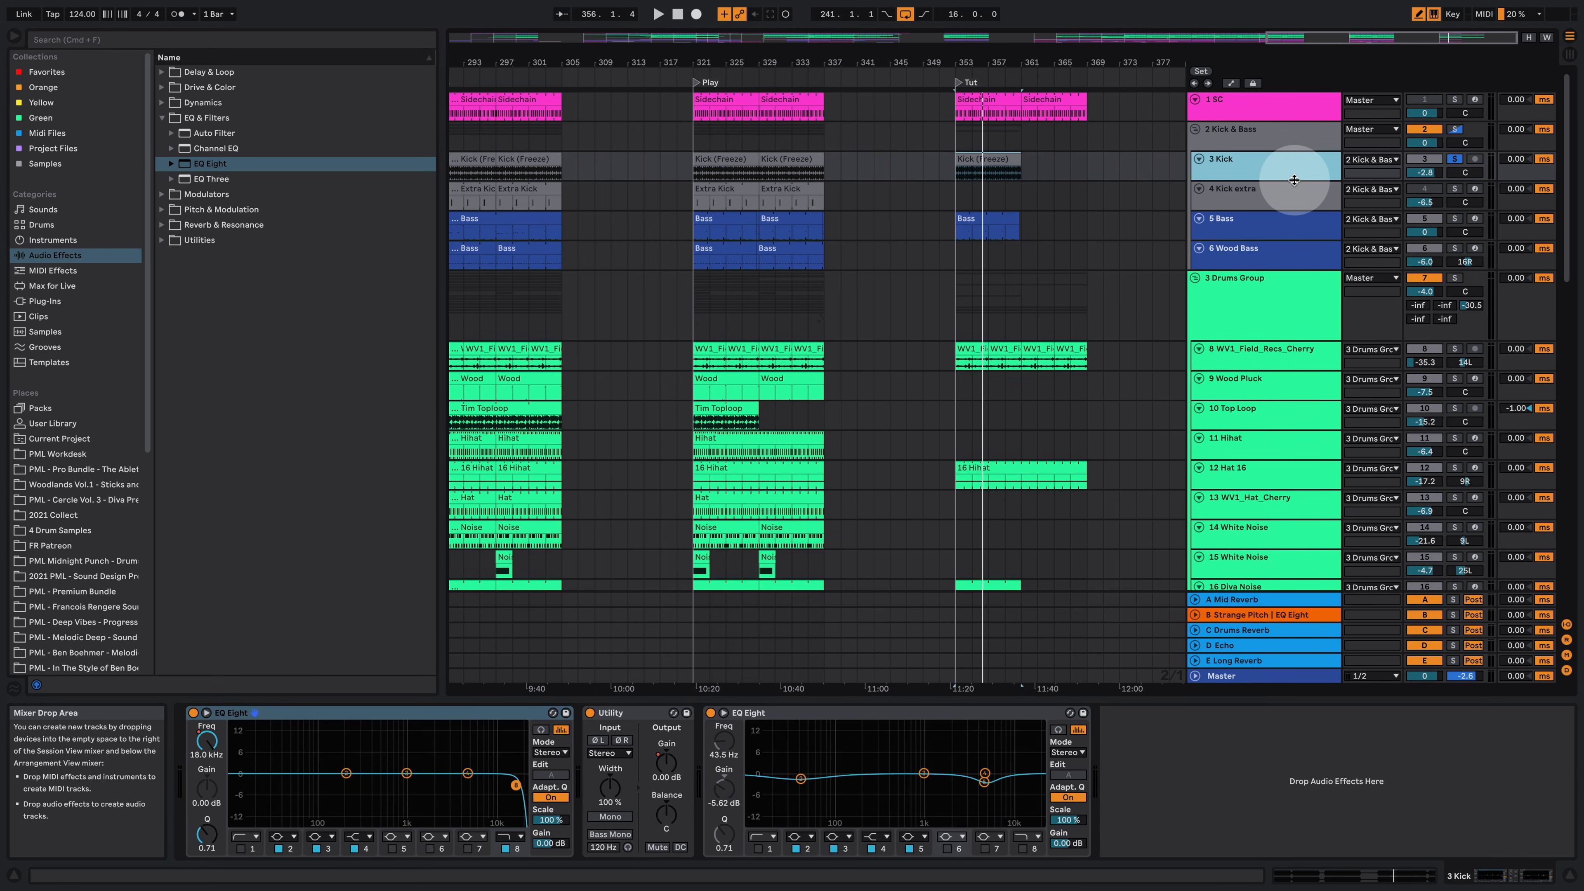
left_click_drag(1294, 180, 1284, 218)
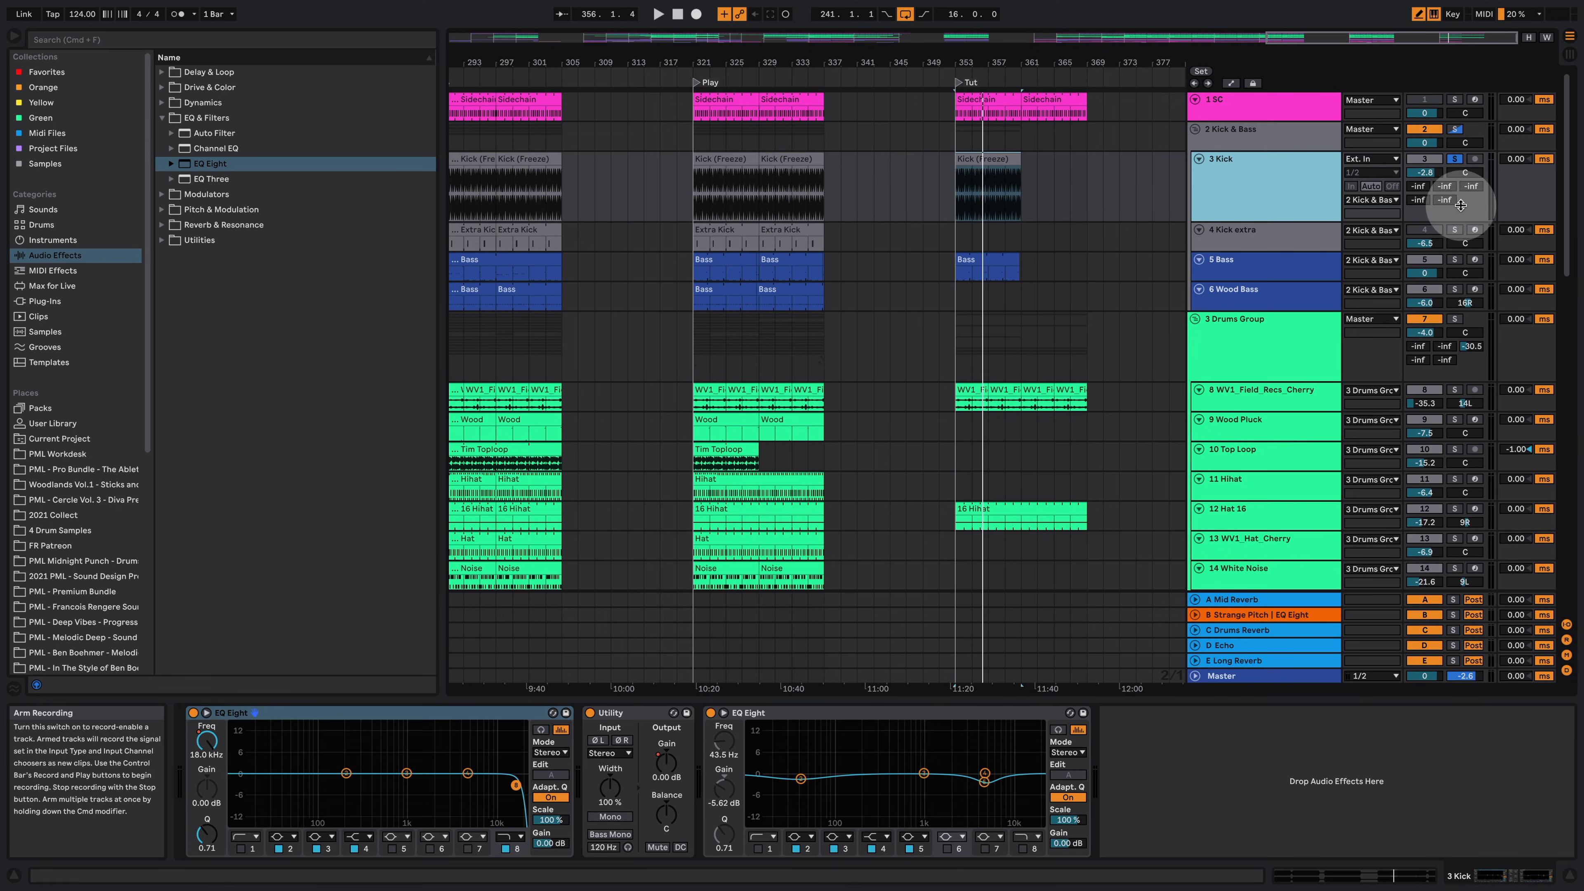
left_click(1444, 186)
key("space")
mouse_move(1444, 186)
left_mouse_down()
mouse_move(1444, 152)
mouse_move(1441, 195)
left_mouse_up()
key("space")
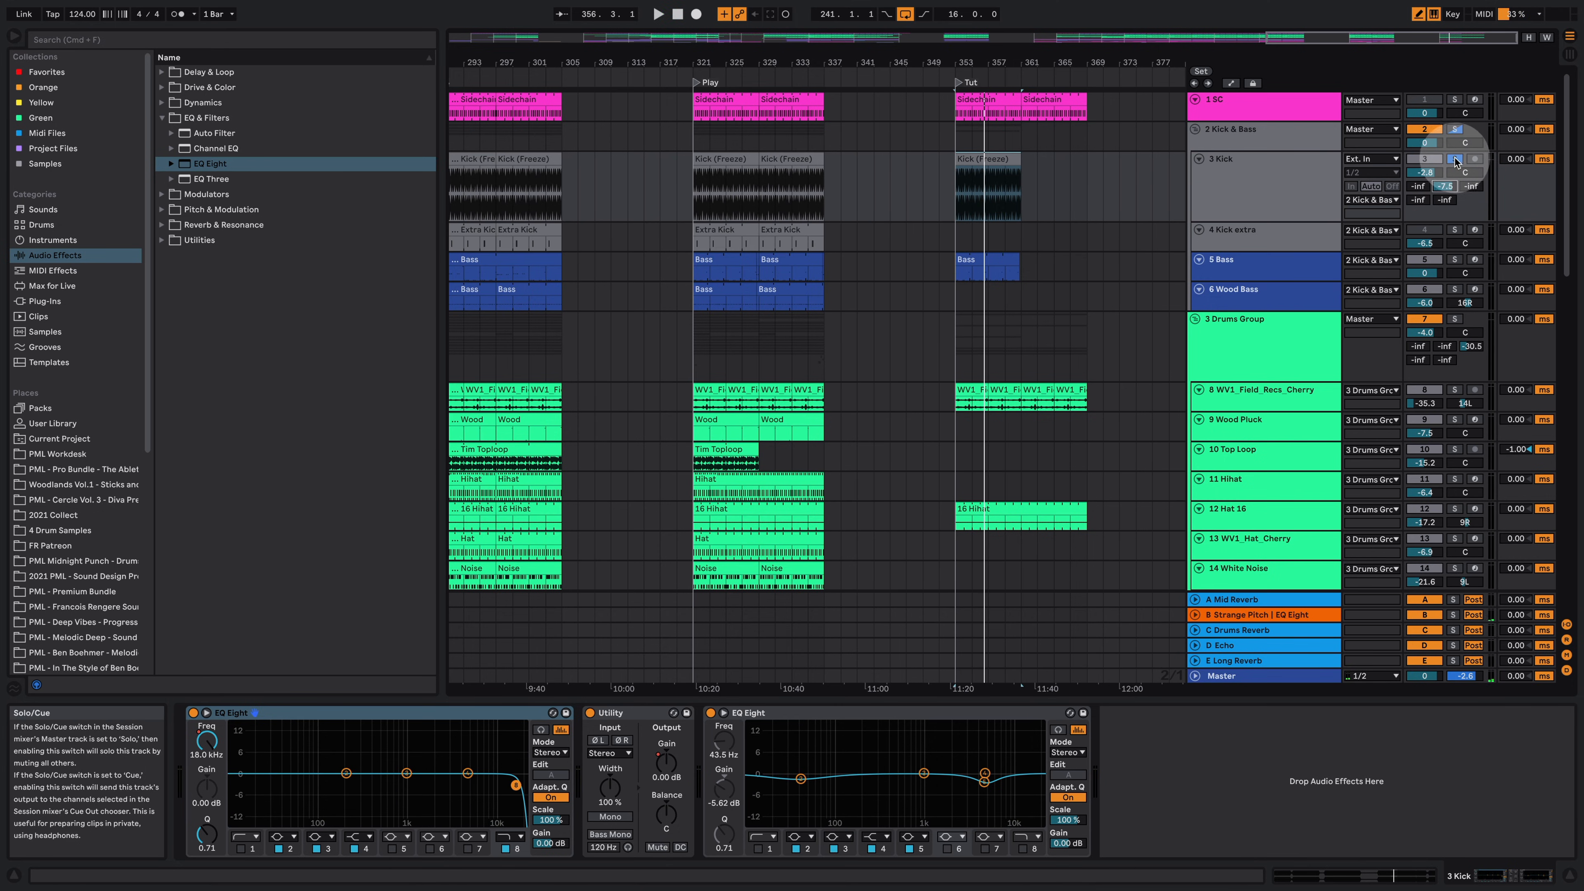
Step: Copy the Extra Kick clip from the Play section into the Tut section and start playback
left_click(781, 230)
left_click_drag(781, 230, 978, 234)
key("space")
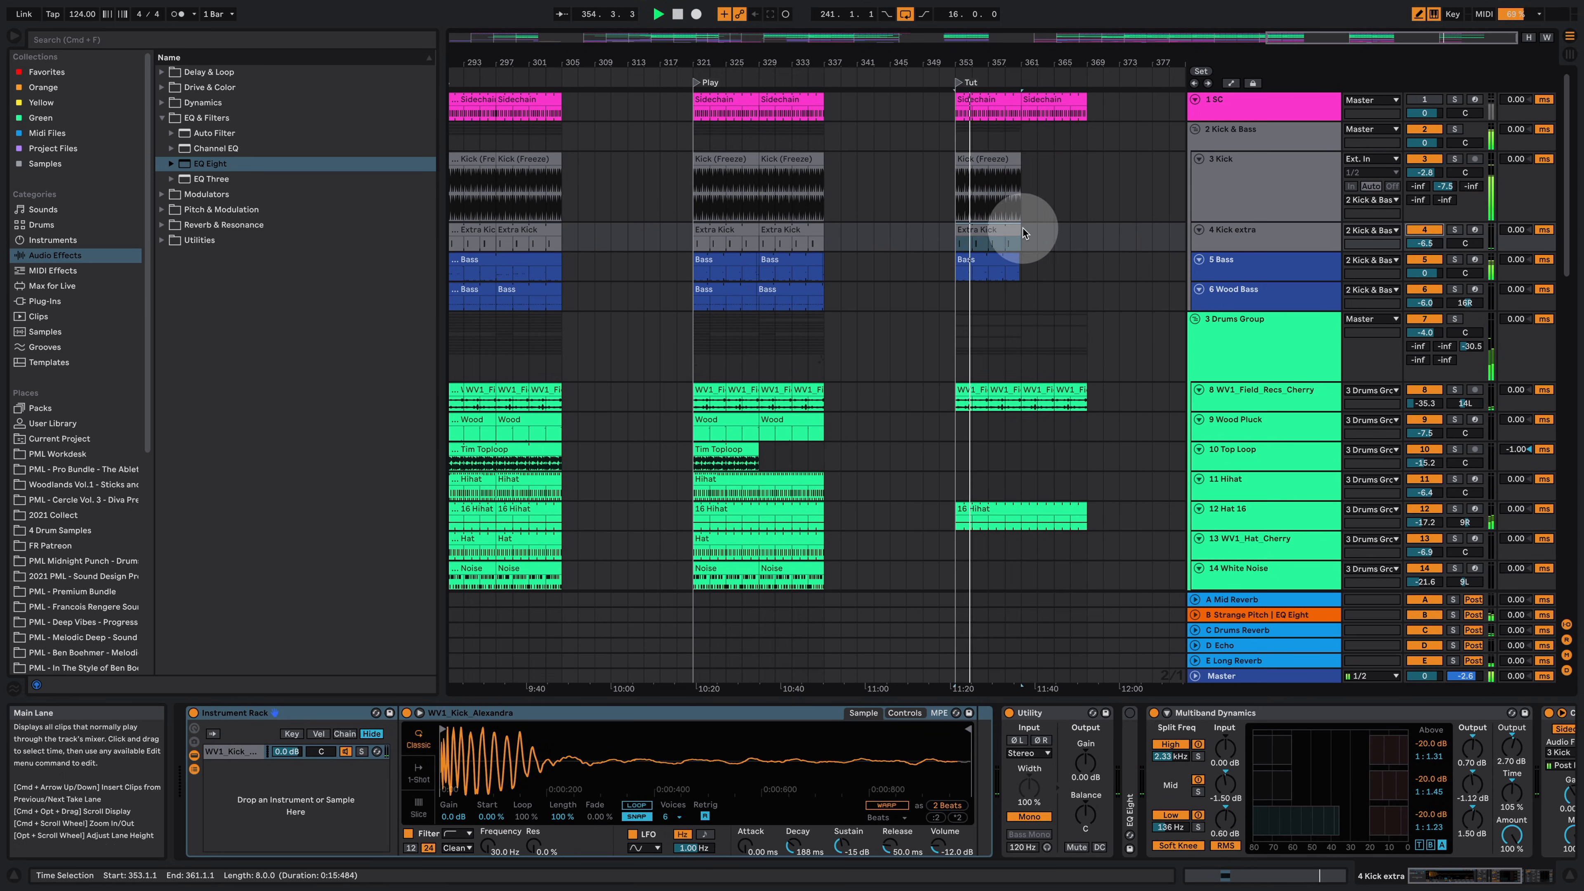
Step: Extend the Kick clip in the Tut section to fill the whole section
left_click_drag(1020, 158, 1085, 153)
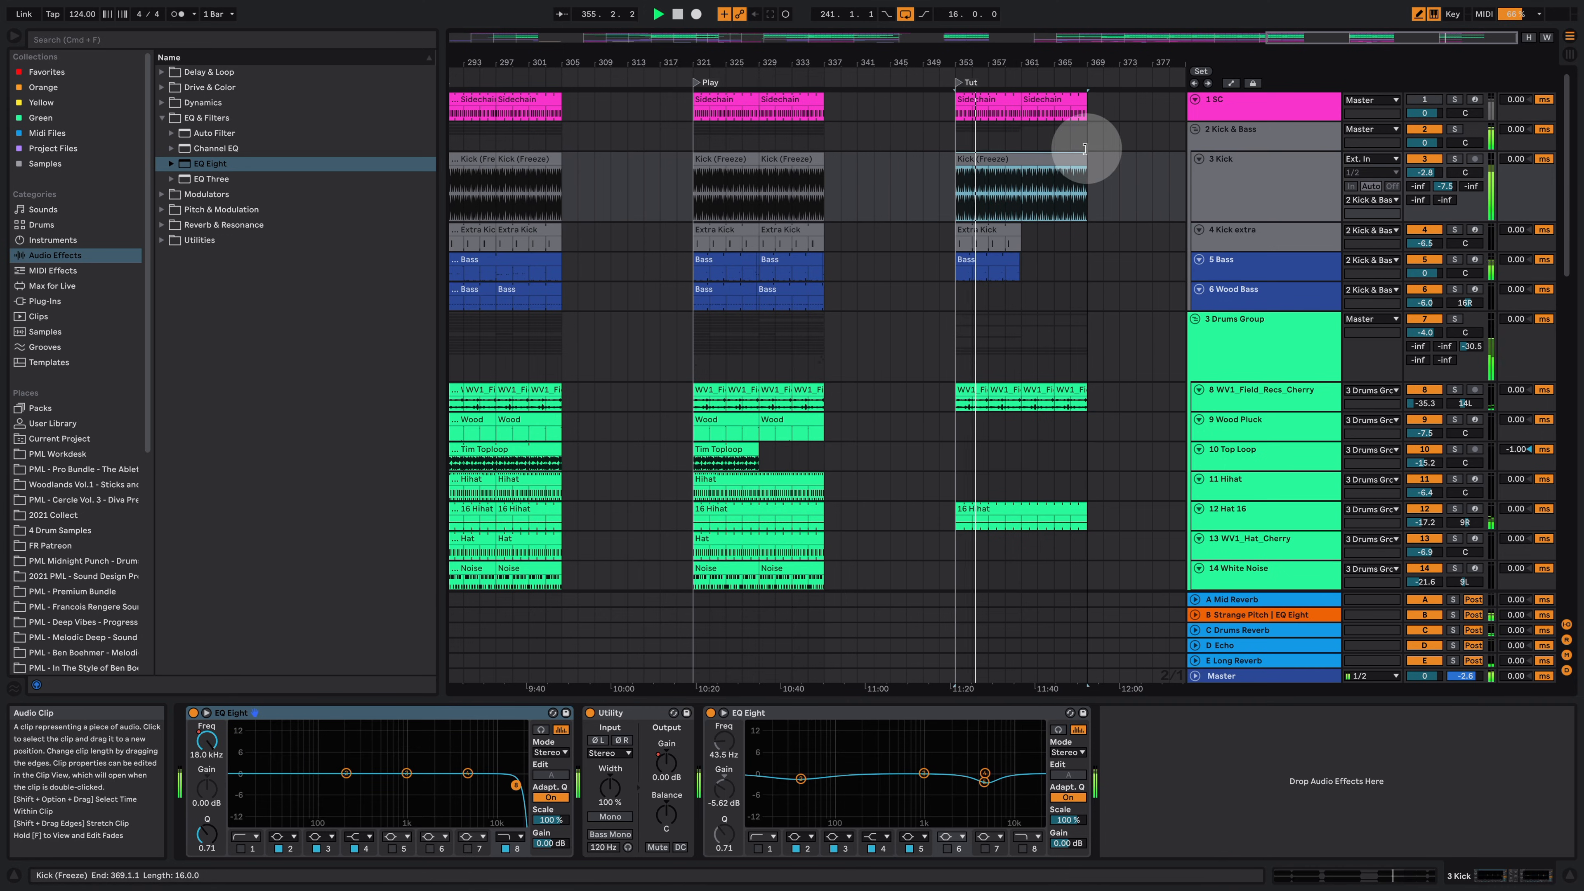
left_click(1012, 230)
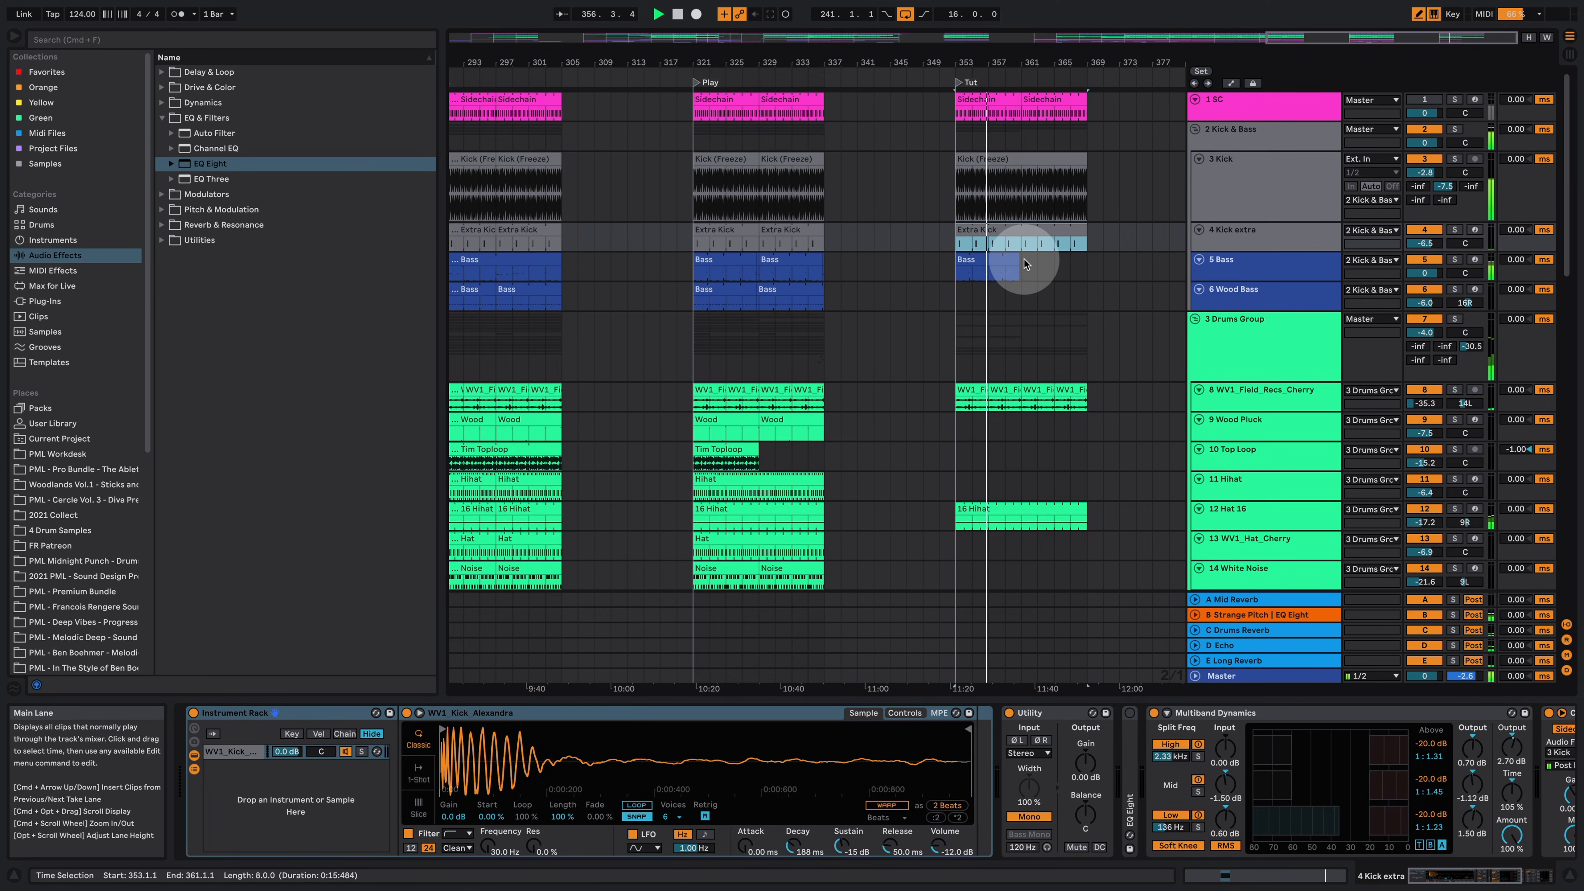
Step: Copy the Bass and Wood Bass clips from the Play section into the Tut section and solo 6 Wood Bass
left_click_drag(820, 262, 943, 265)
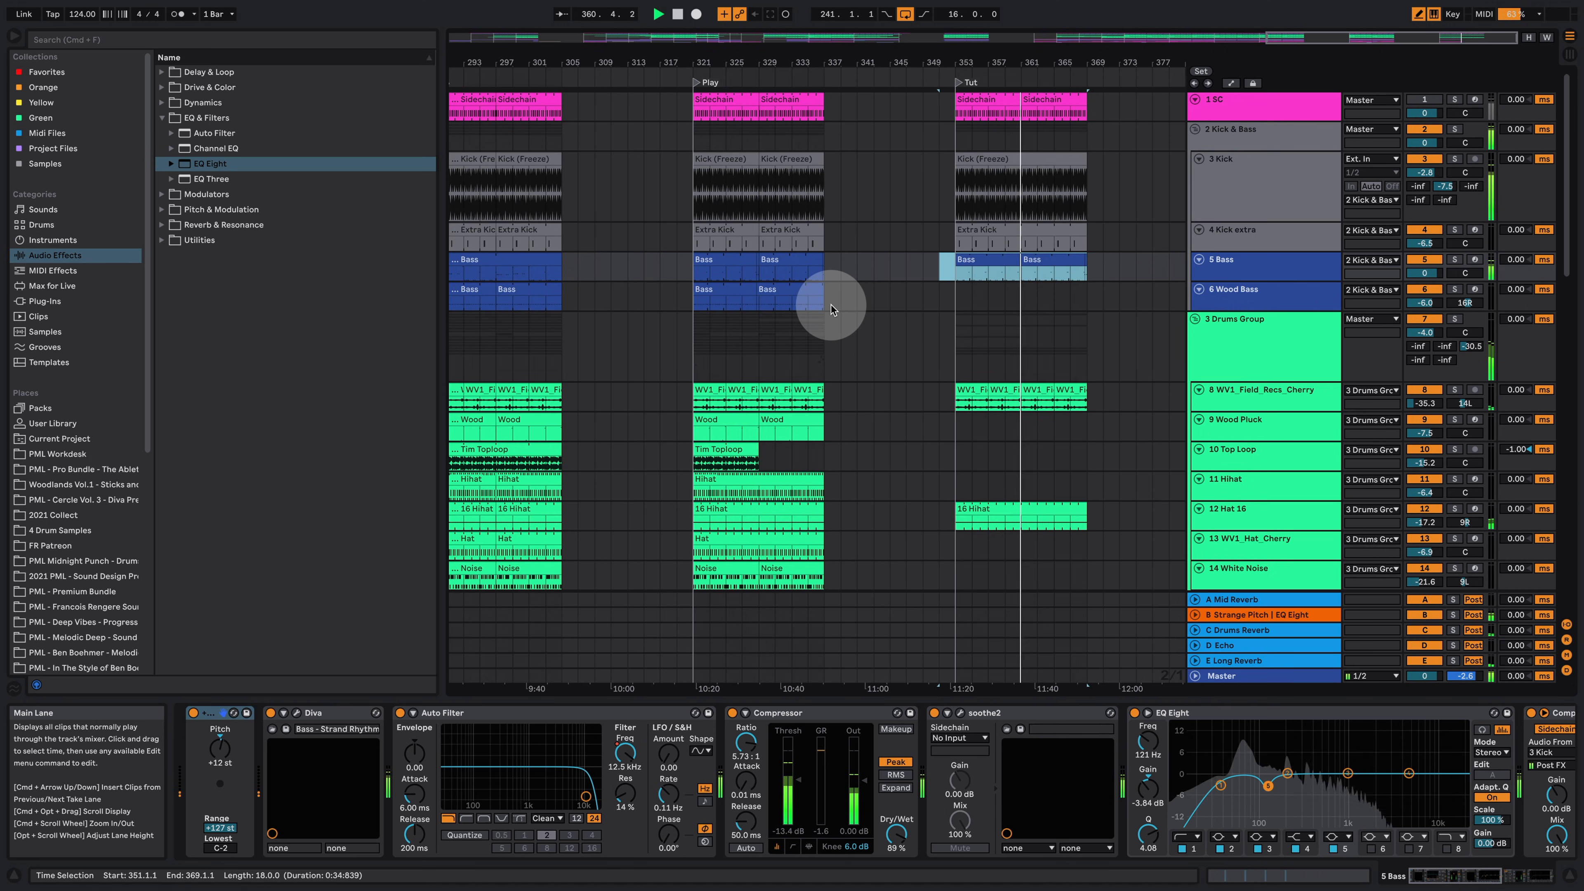
key("space")
left_click_drag(854, 301, 968, 299)
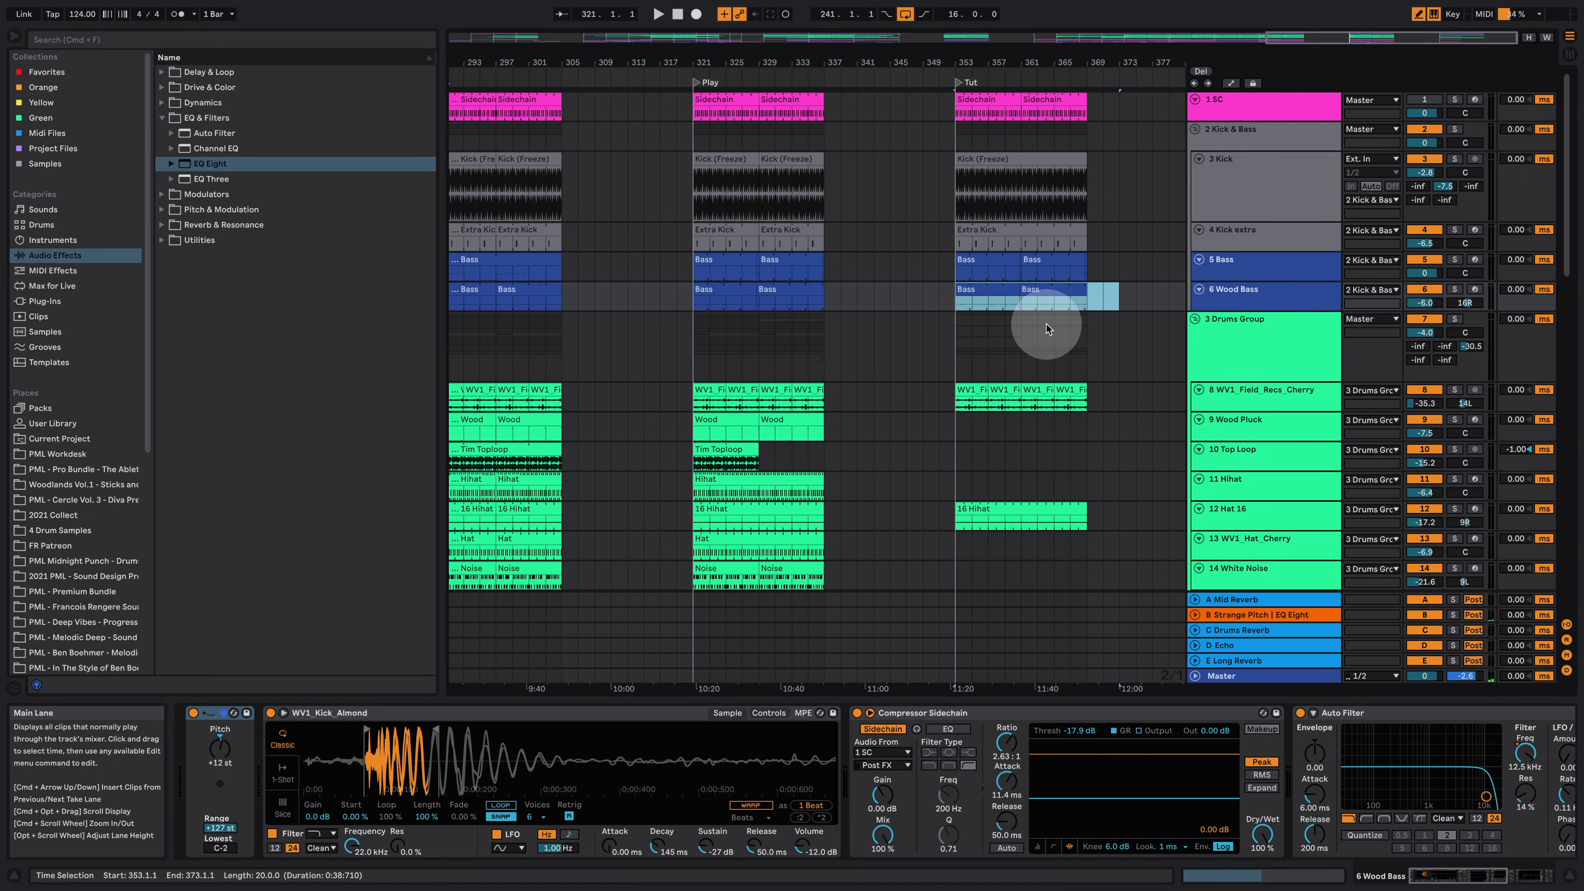
left_click(1454, 288)
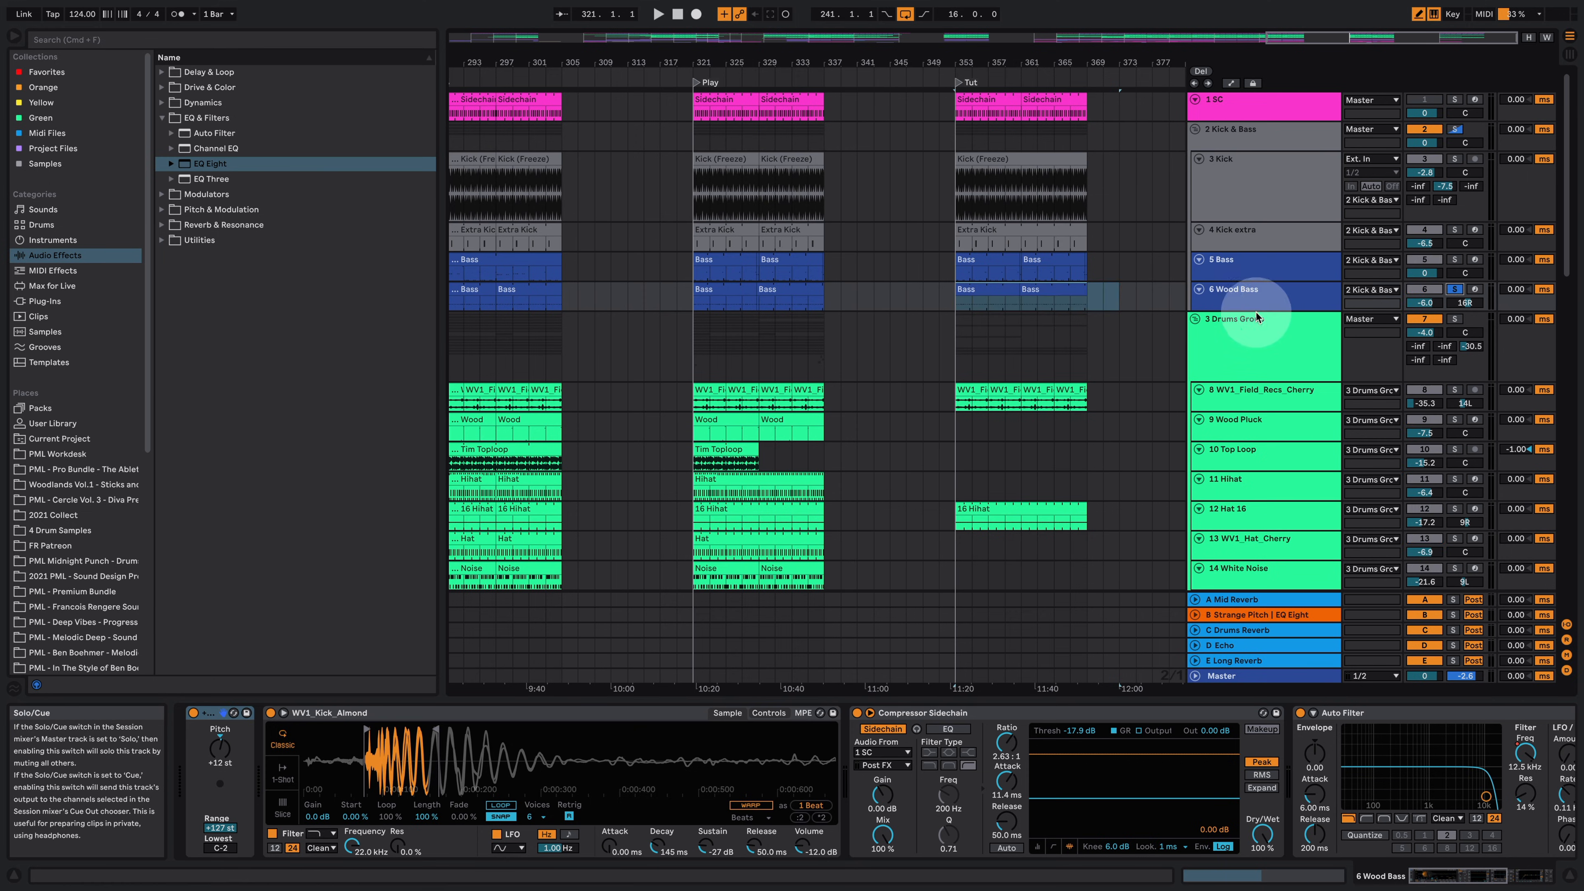
Step: Open the Wood Bass clip in the MIDI note editor, audition it, and return to the arrangement
double_click(1000, 290)
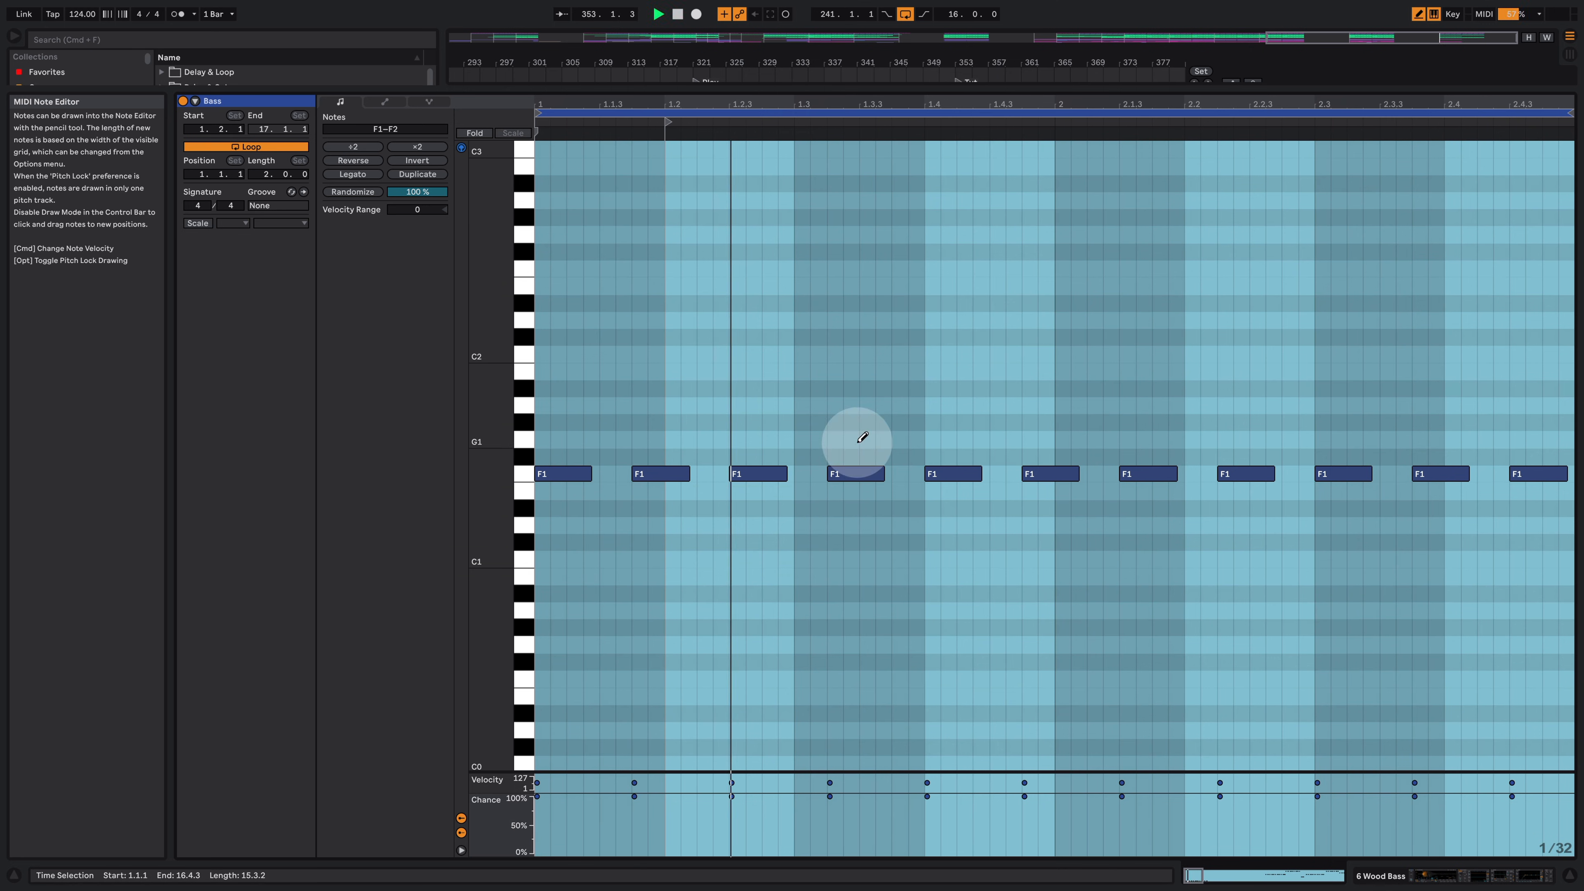
key("space")
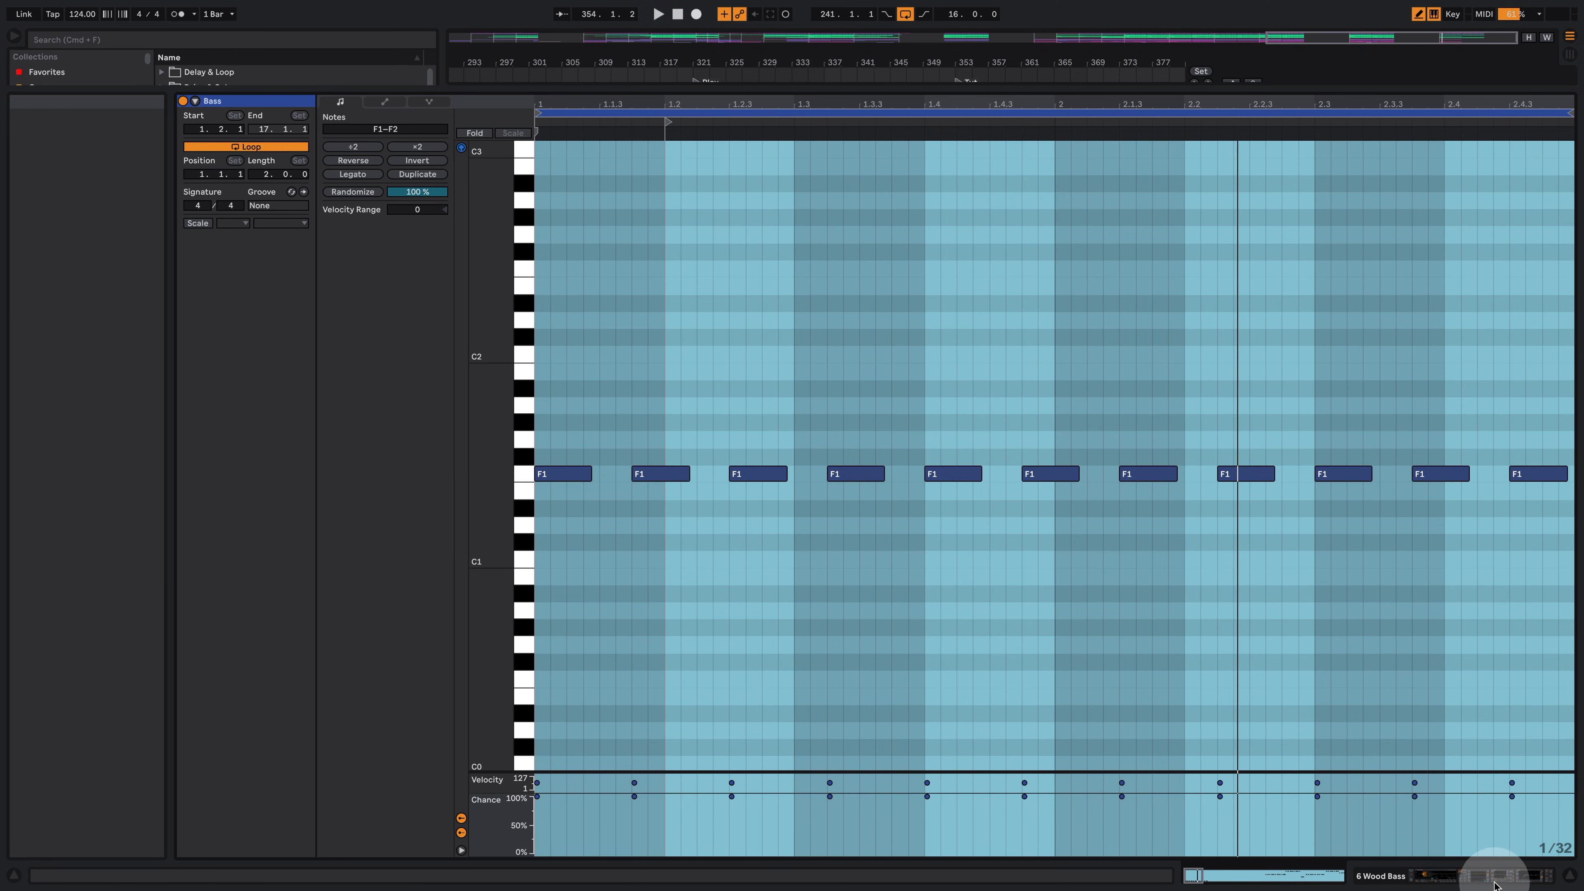
left_click(1472, 876)
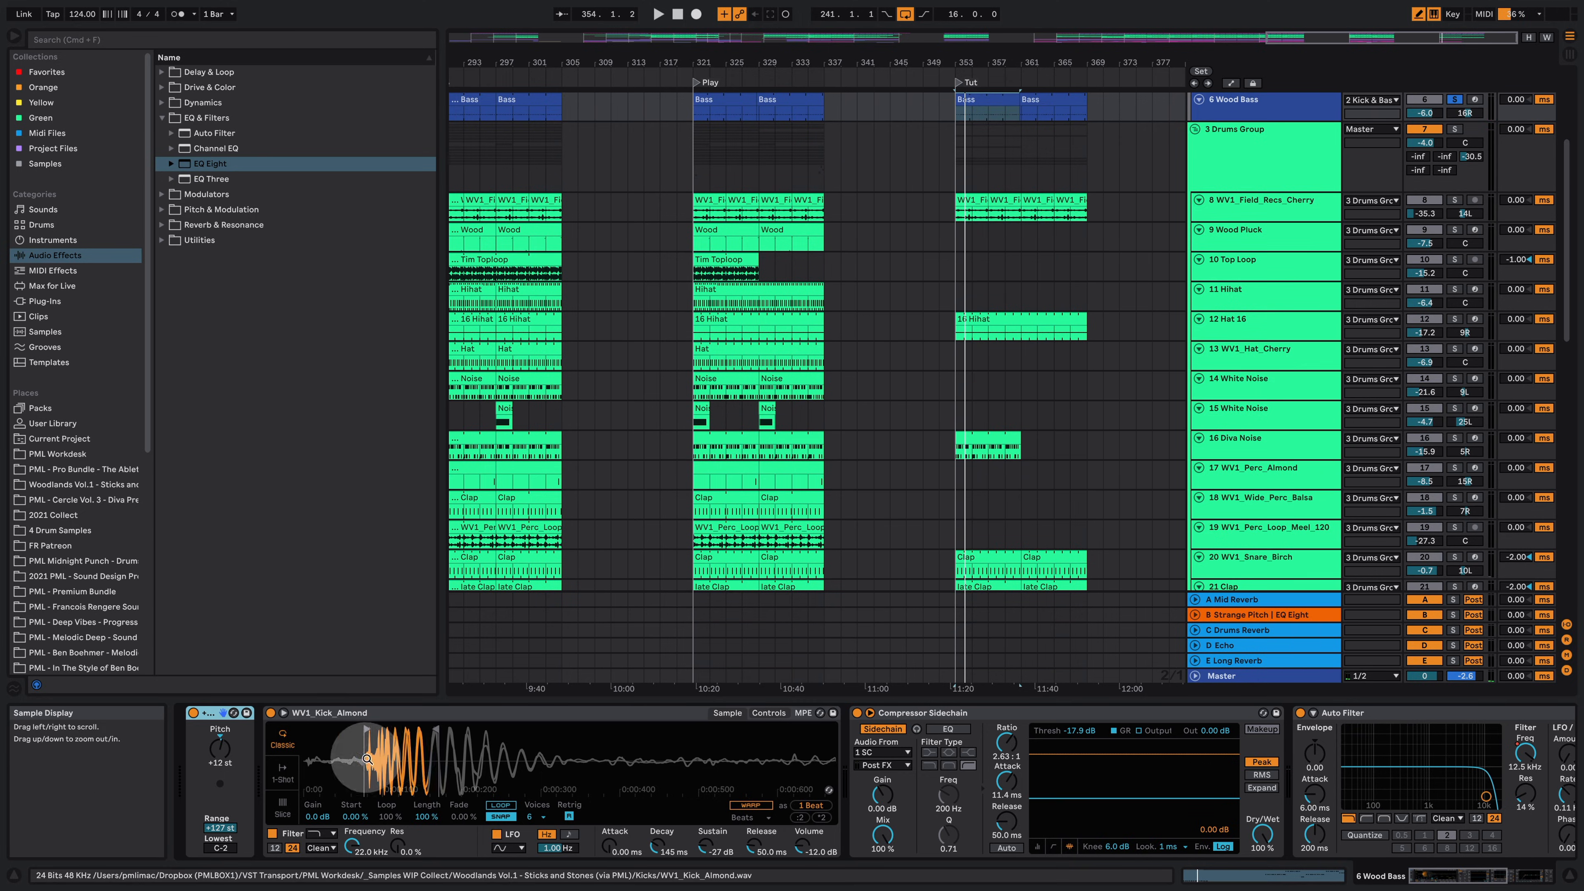
scroll(1010, 190, "up", 2)
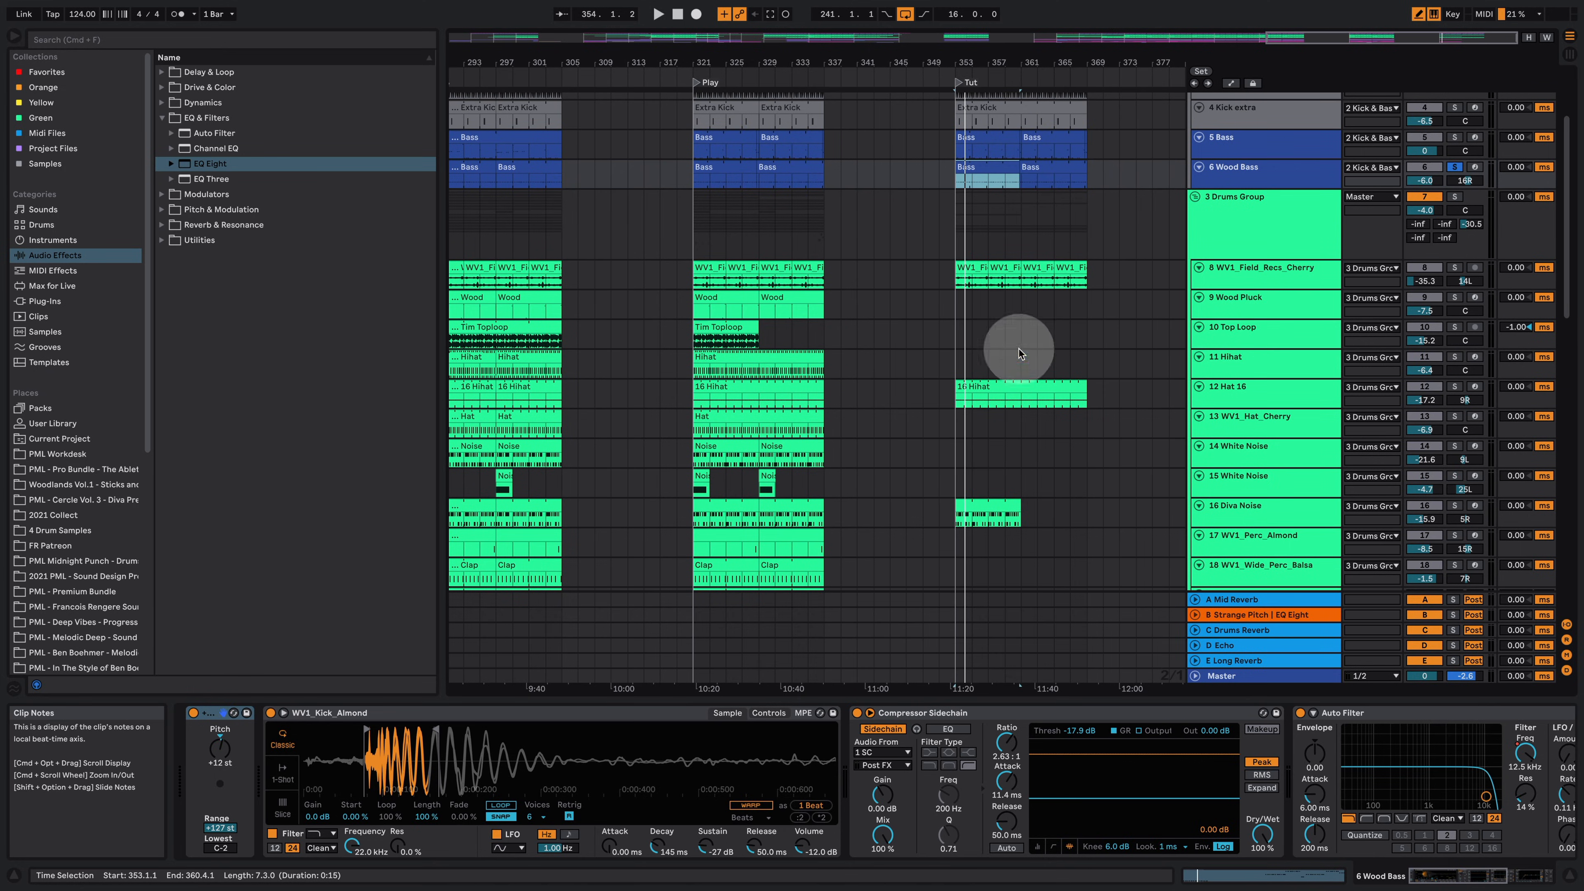
Step: Open the Tut section's Wood Bass clip in the note editor and enlarge the velocity and chance lanes
double_click(977, 178)
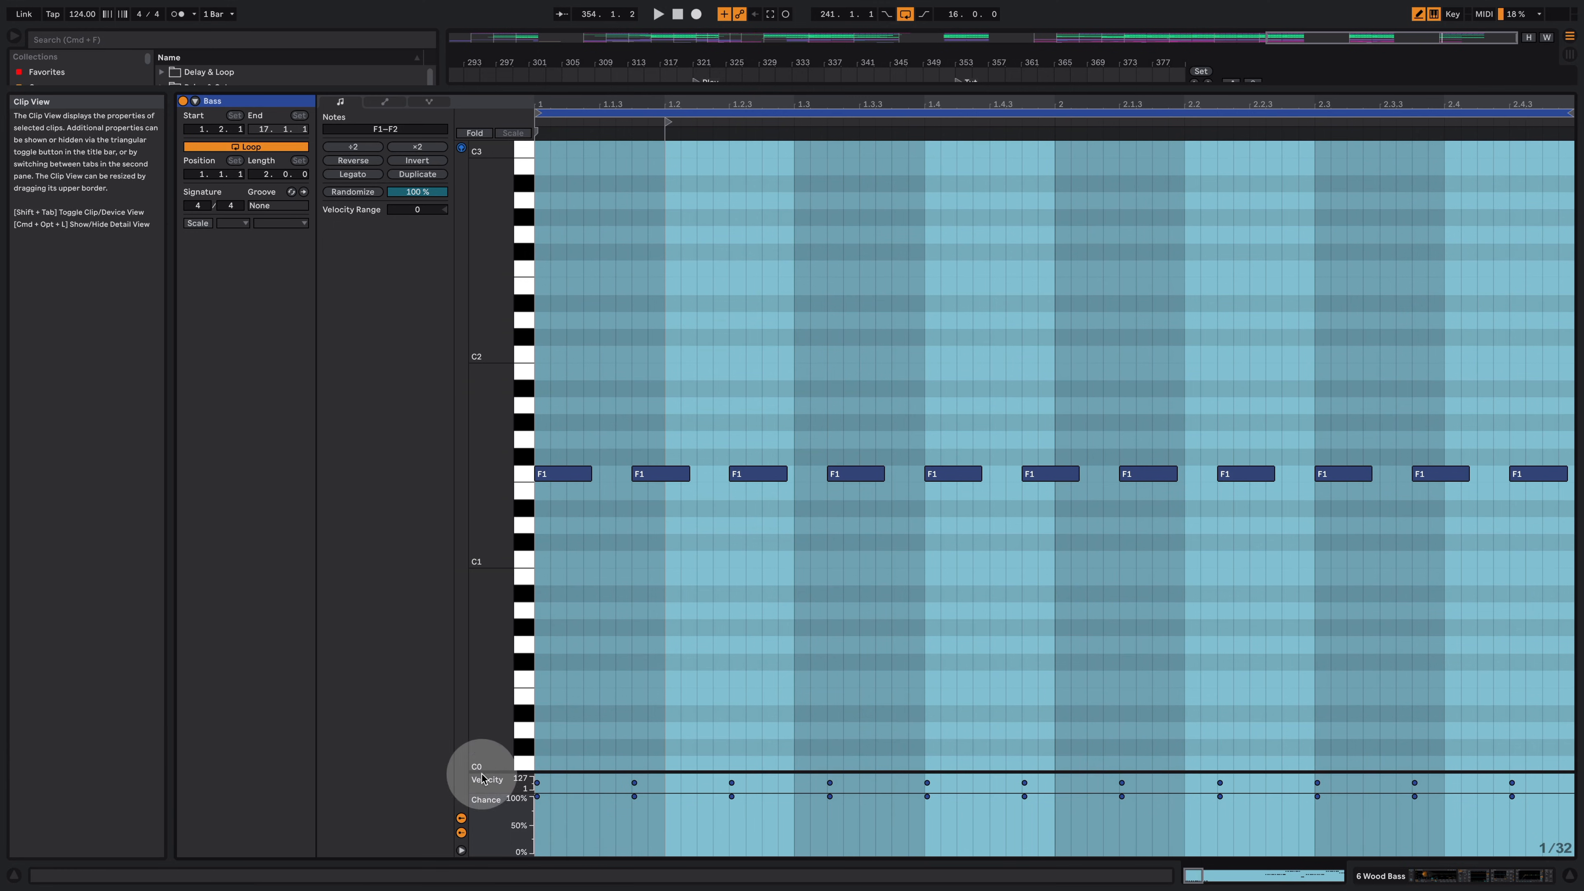
left_click_drag(490, 772, 492, 439)
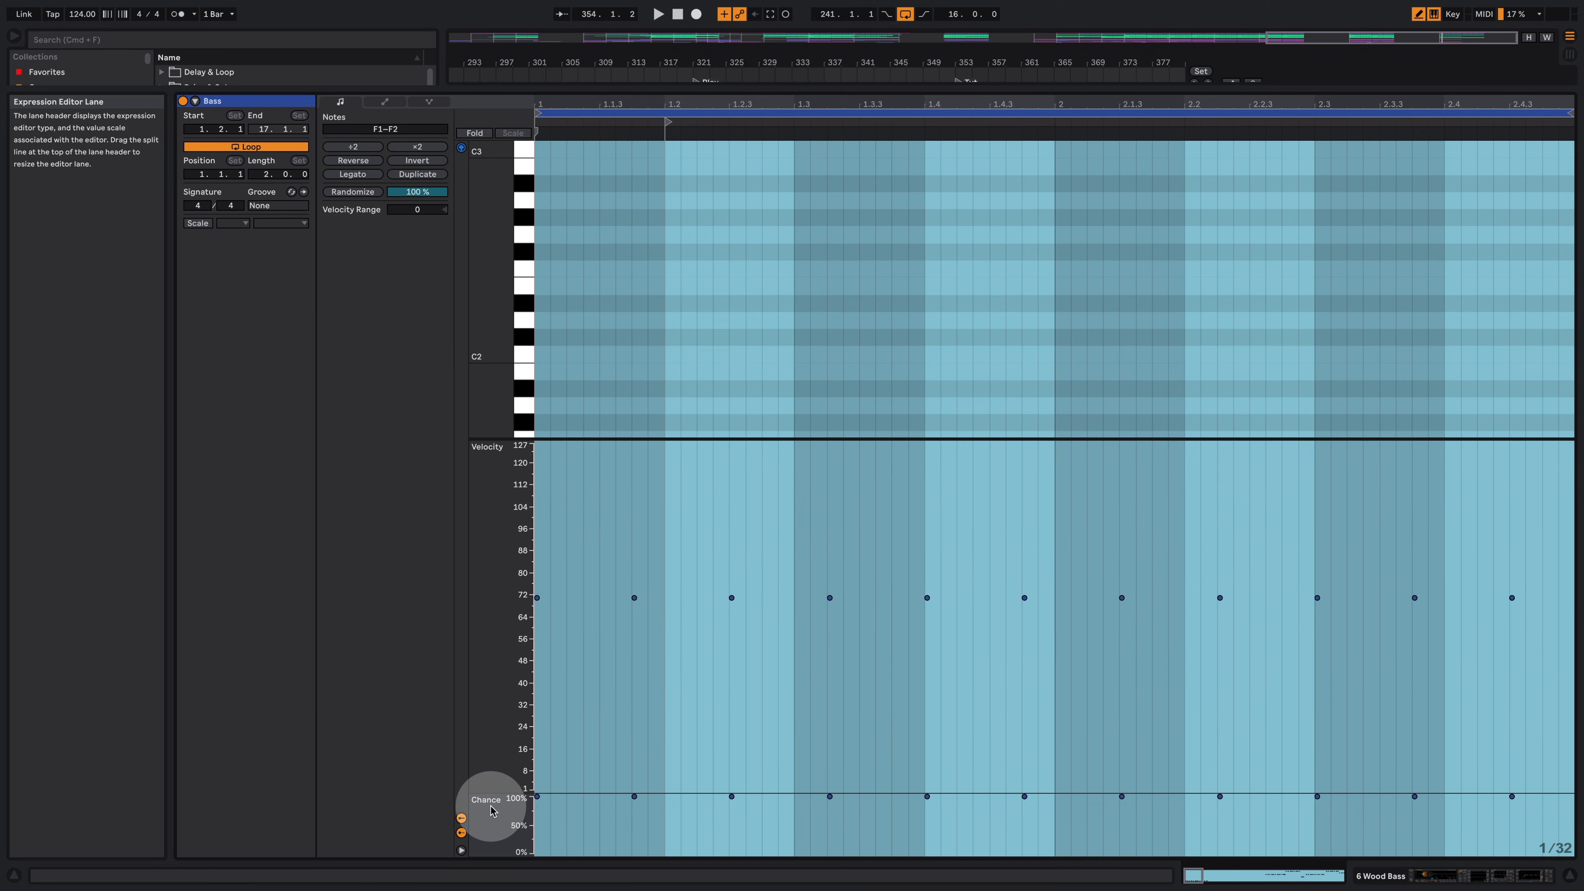
mouse_move(498, 793)
left_mouse_down()
mouse_move(523, 428)
mouse_move(495, 283)
mouse_move(502, 481)
left_mouse_up()
Step: Draw note chance values of about 80–88% across the bass notes and audition the clip
left_click_drag(540, 672, 1447, 661)
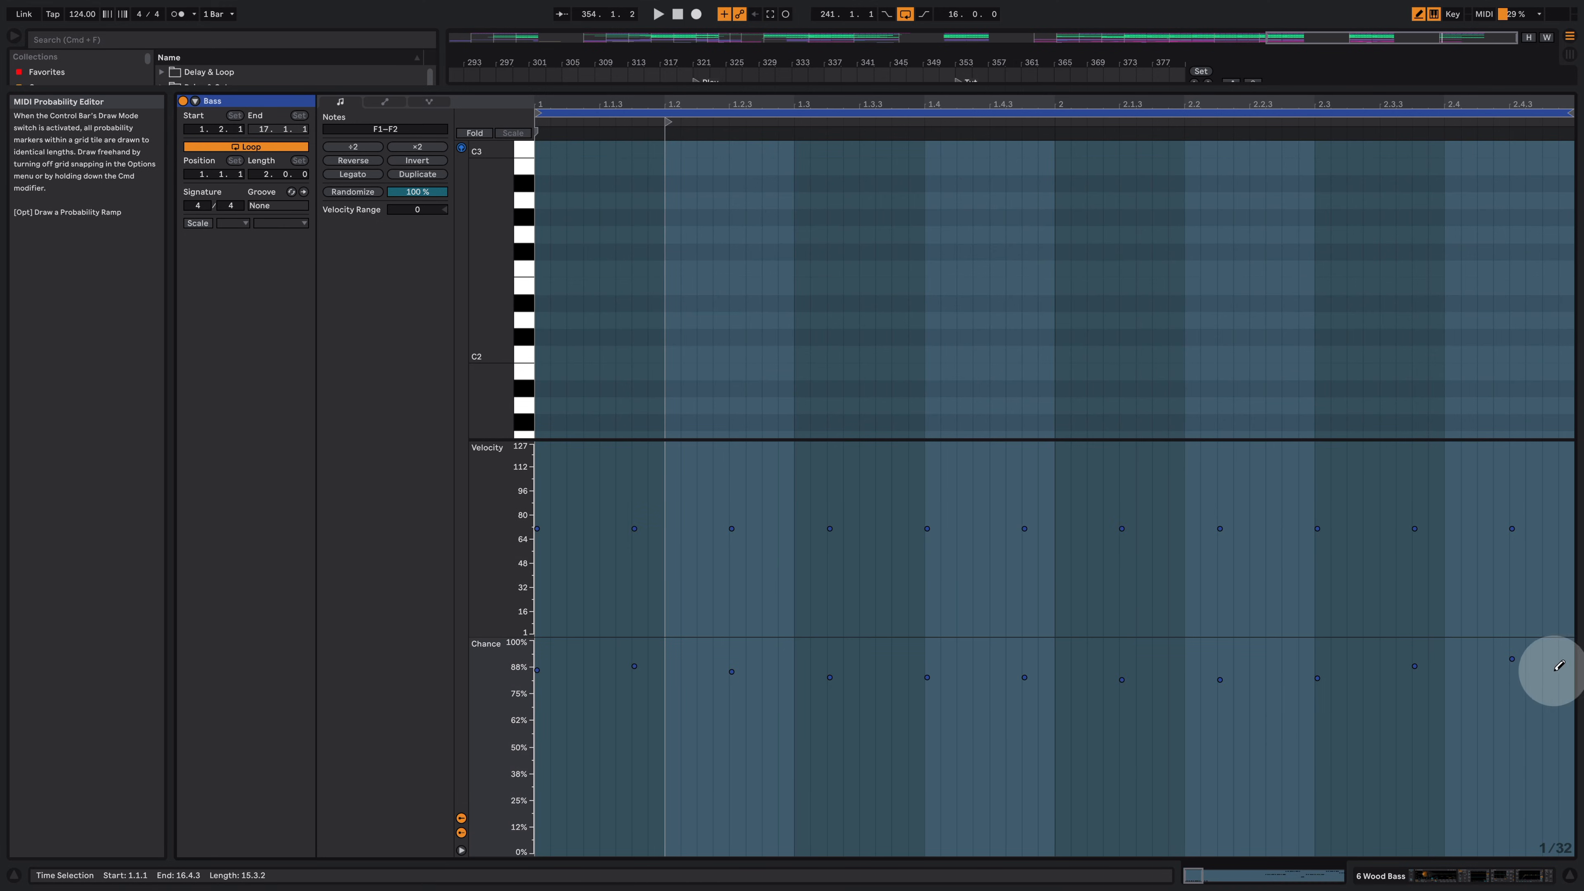
left_click_drag(1554, 669, 1417, 668)
key("space")
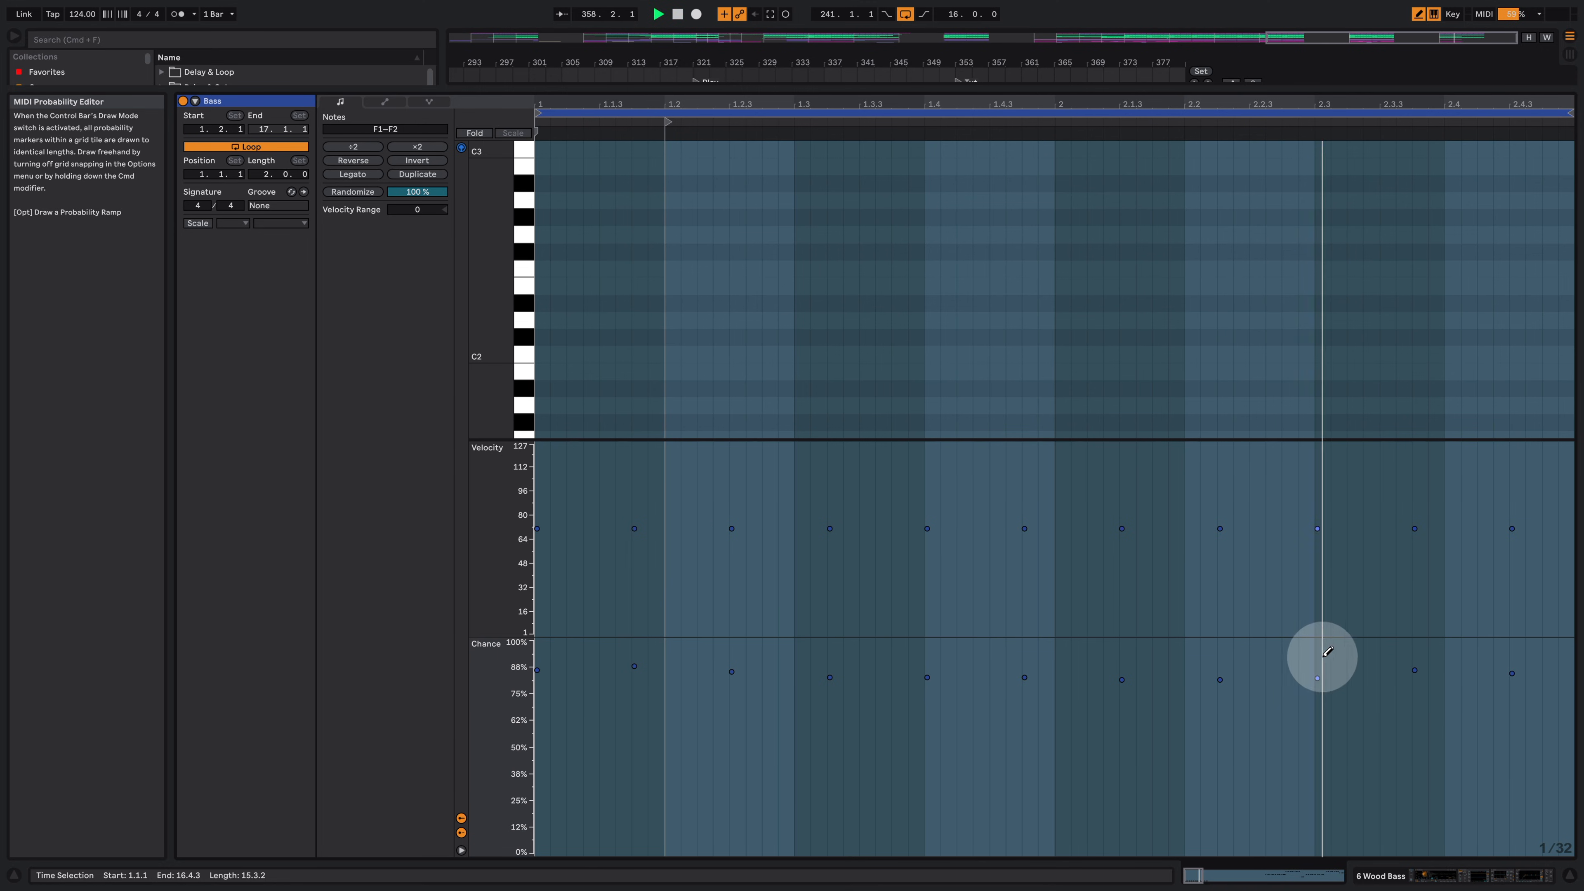
key("space")
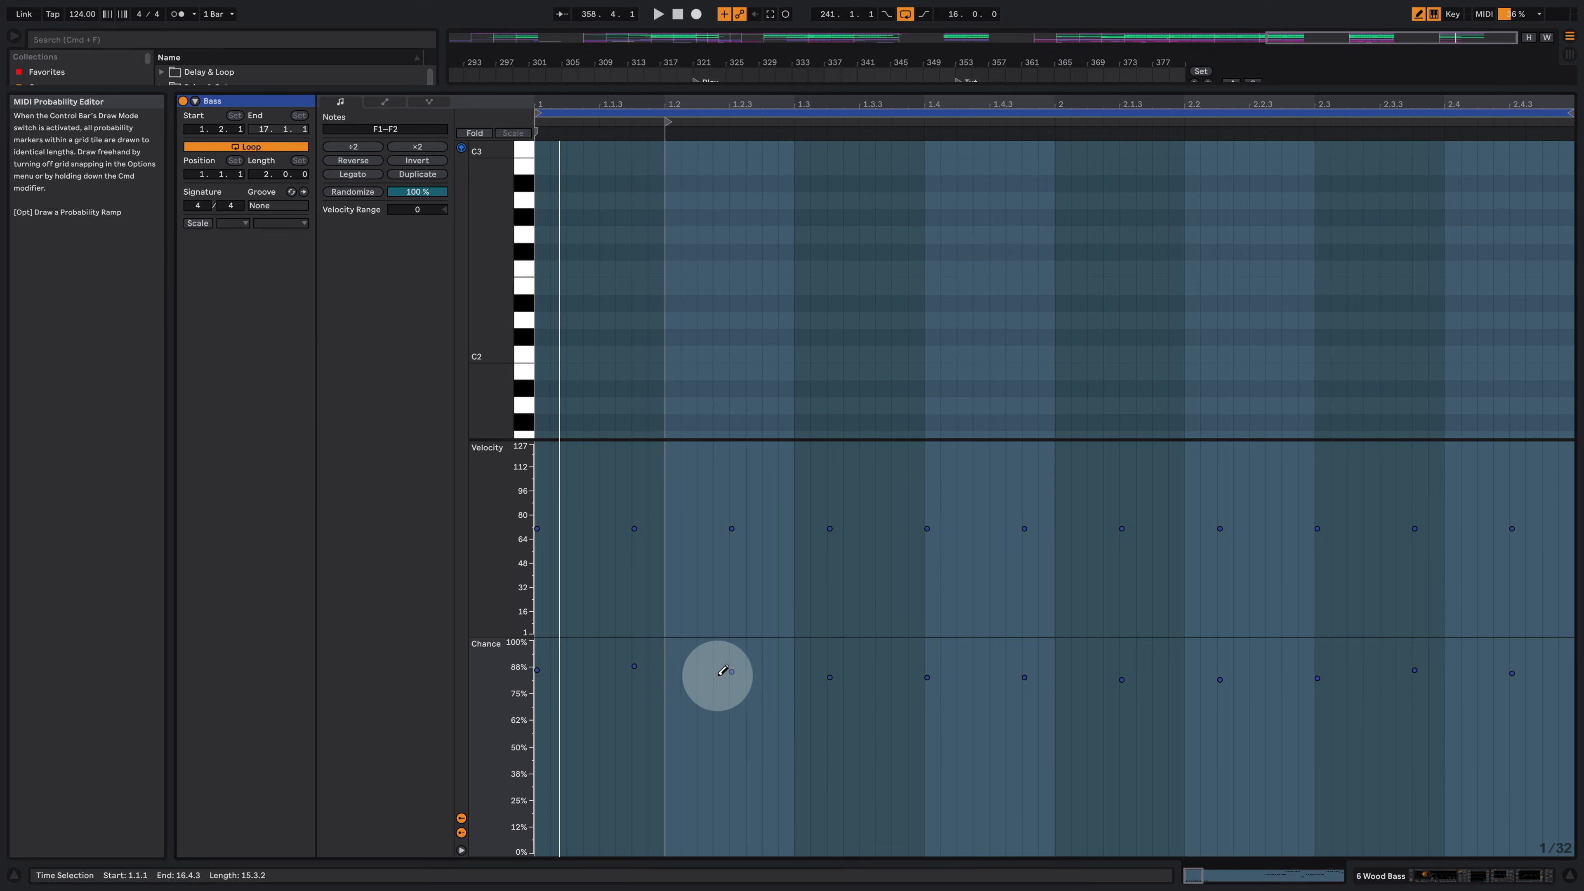
Step: Redraw the bass note chances down to about 72–80%, audition the clip and return to the arrangement
mouse_move(736, 676)
left_mouse_down()
mouse_move(1265, 686)
mouse_move(1545, 663)
left_mouse_up()
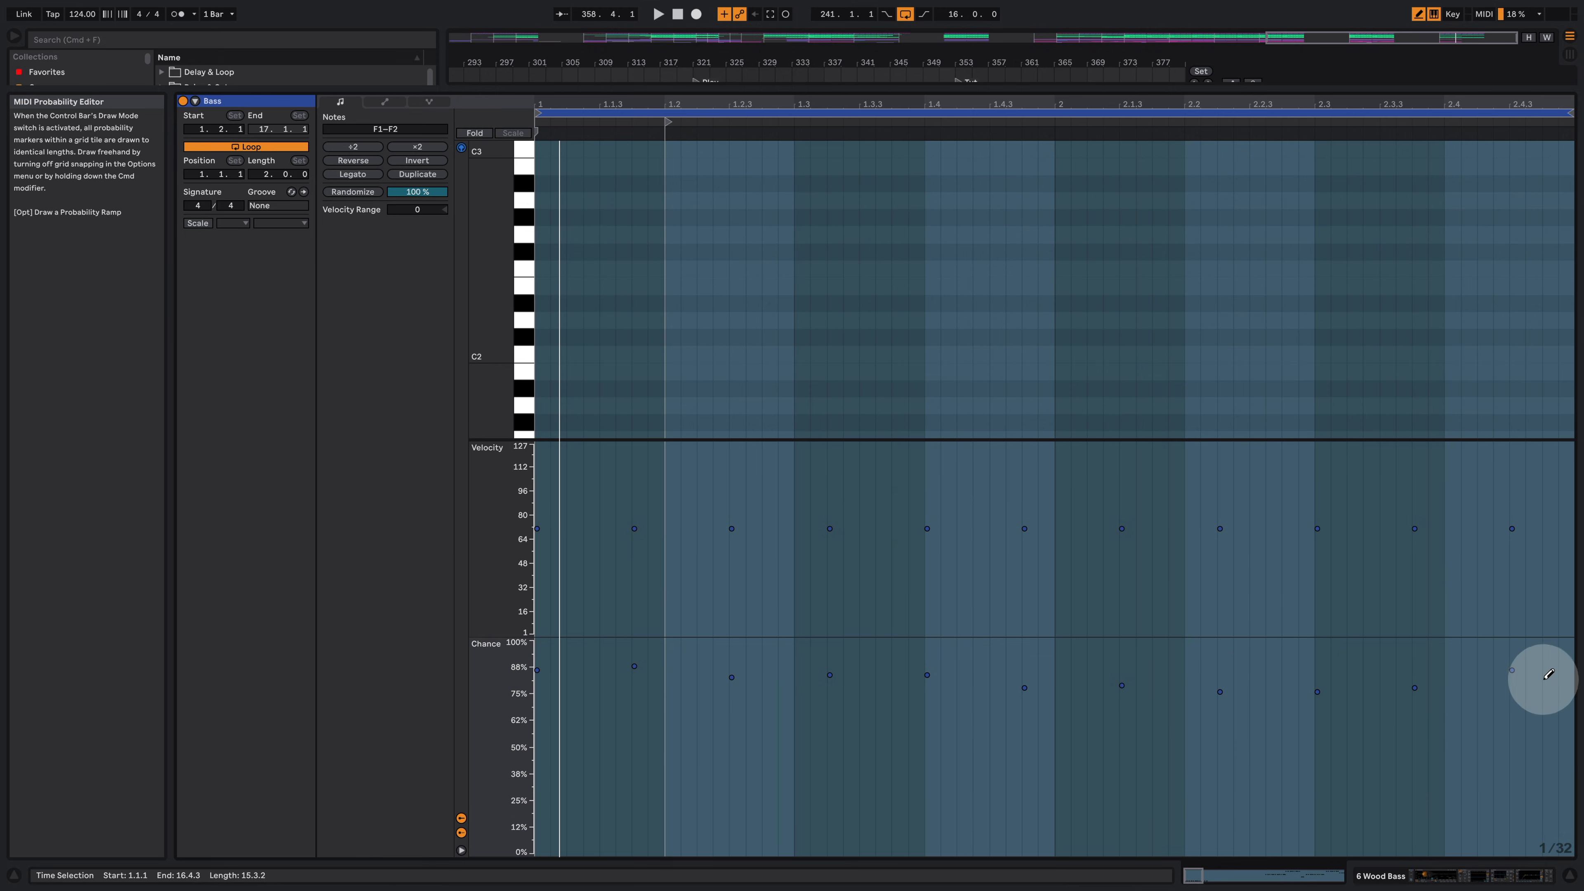
key("space")
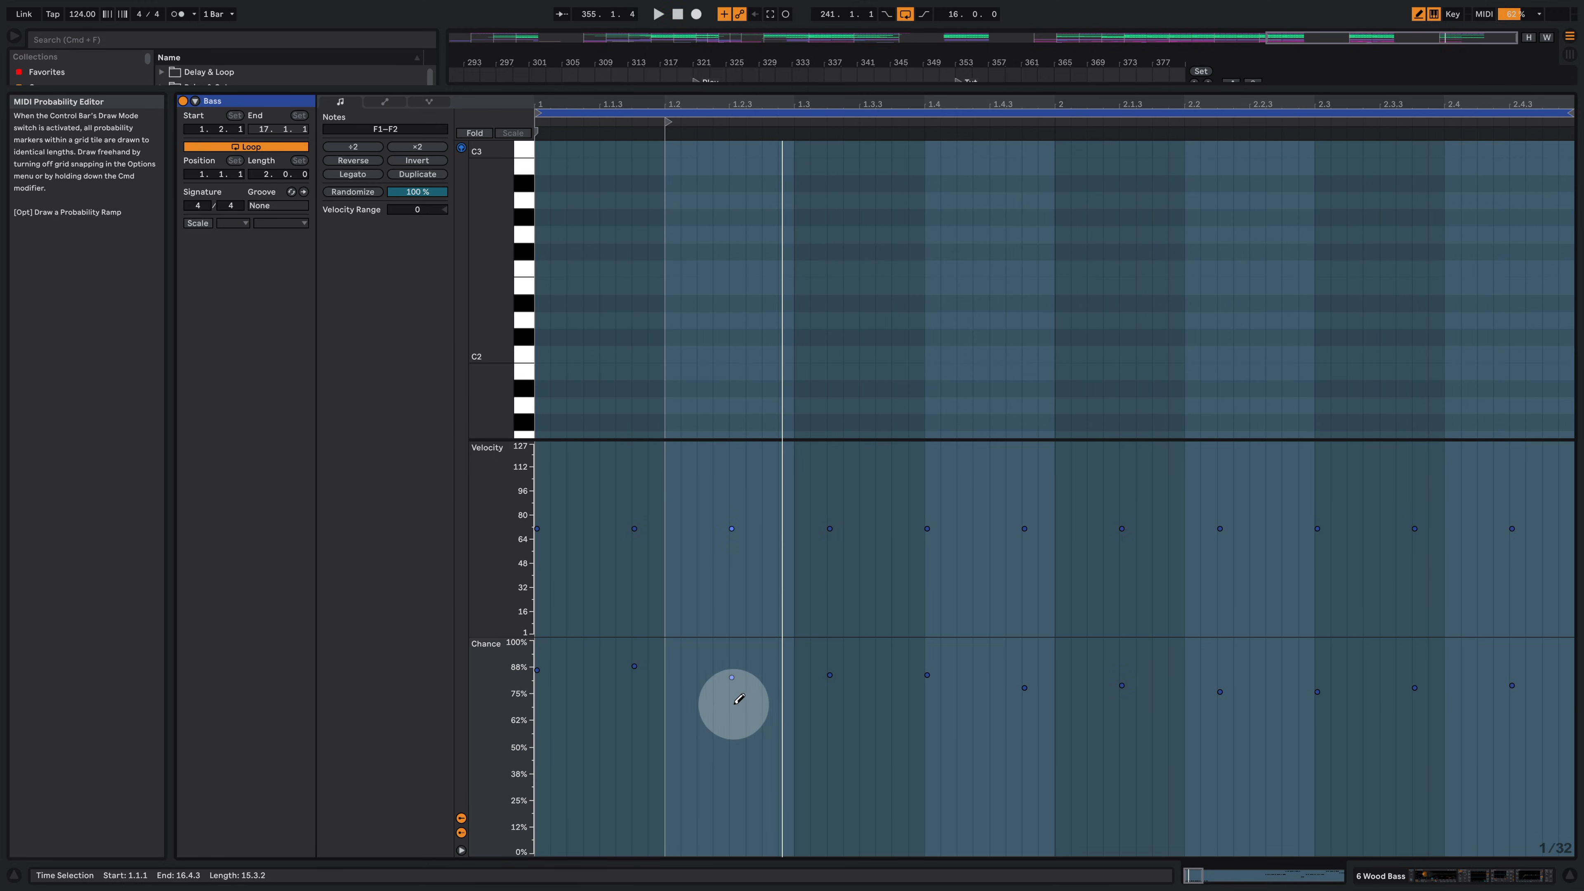
left_click_drag(801, 695, 956, 695)
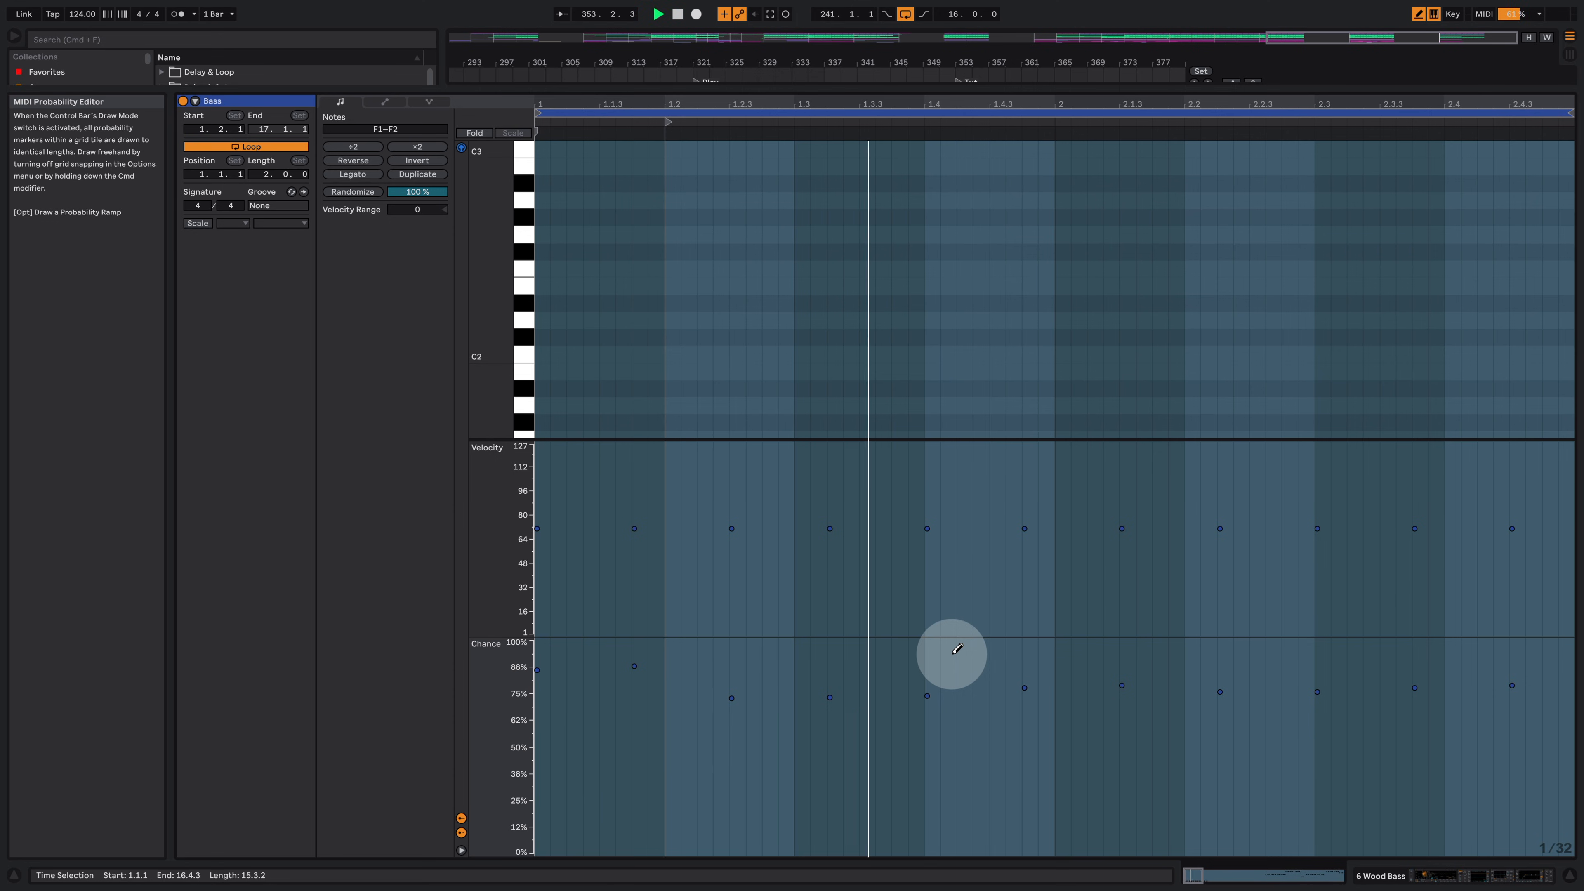
key("space")
left_click(1474, 882)
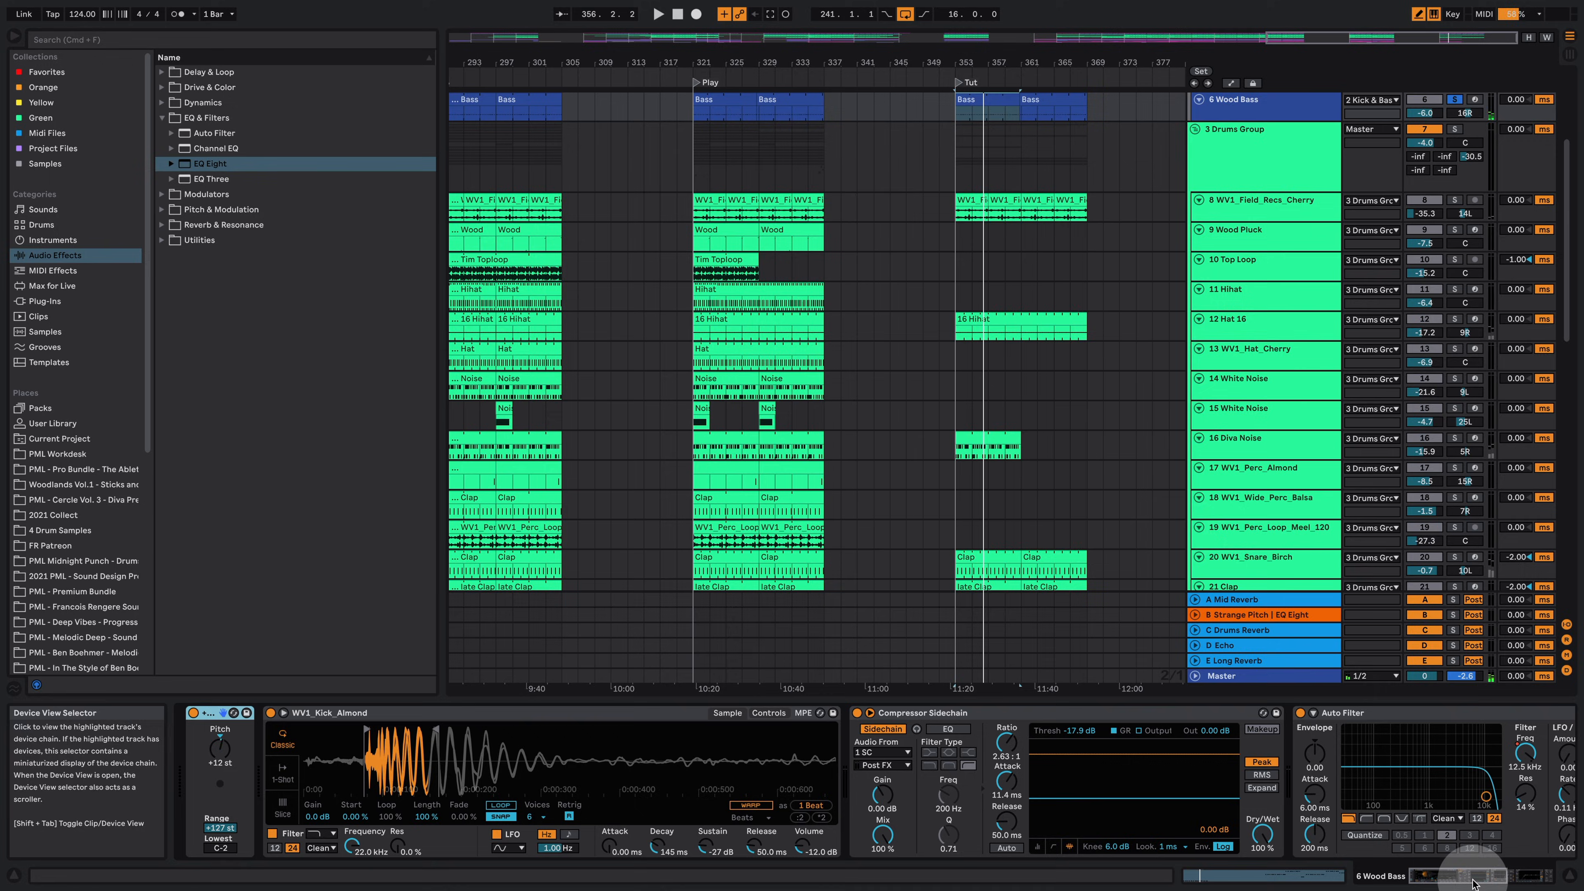
Step: Unsolo the 6 Wood Bass track and play the arrangement
scroll(1103, 324, "up", 5)
left_click(1455, 275)
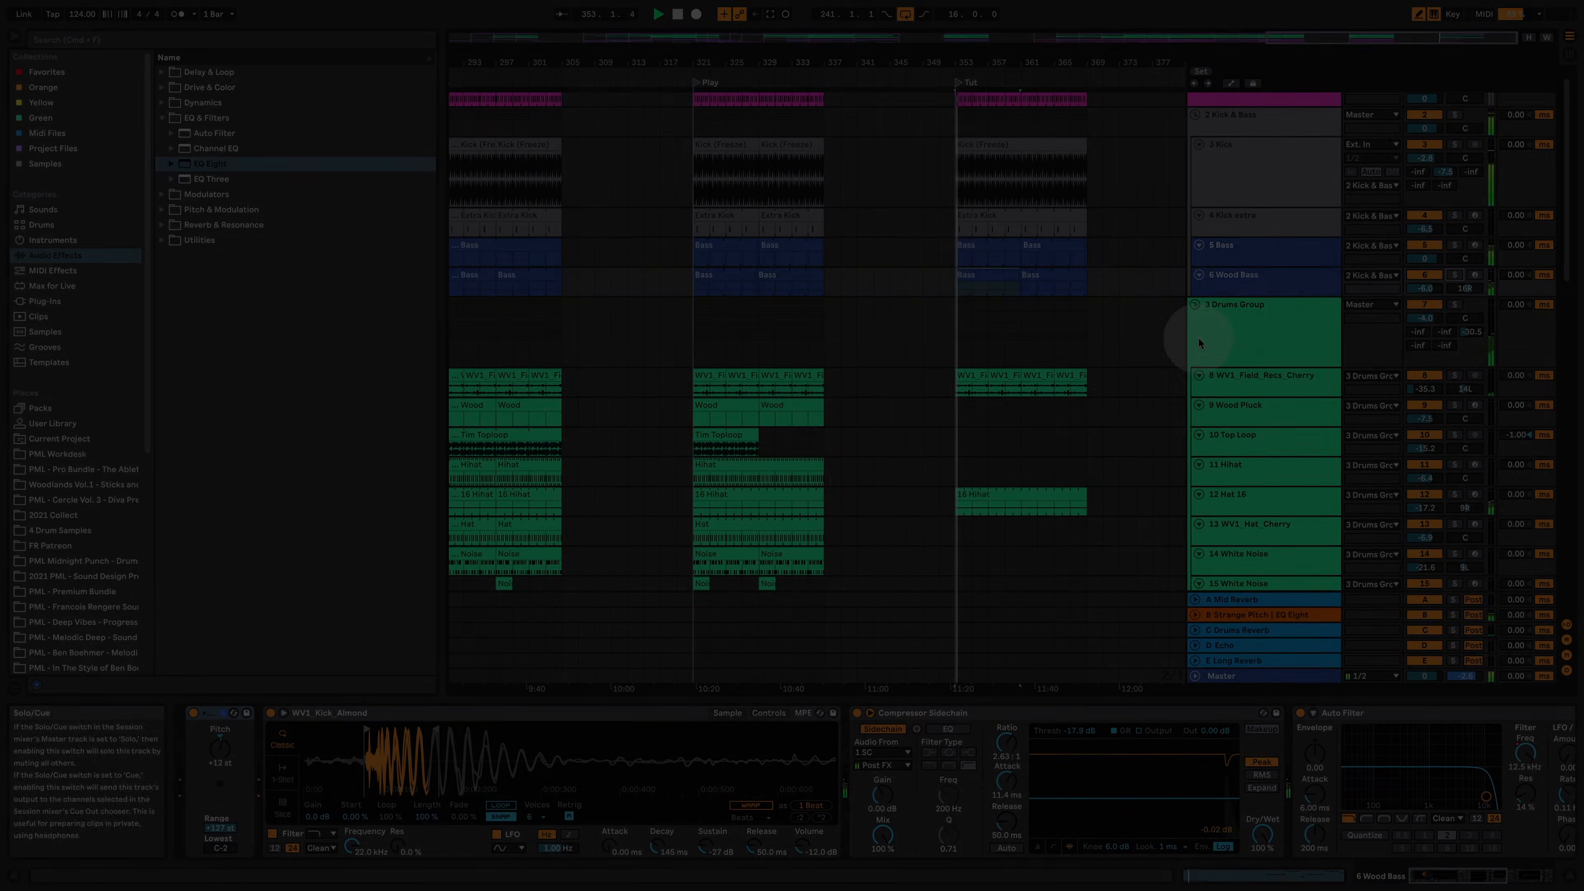
key("space")
Step: Copy the FX clip on 30 FX from the Play section into the Tut section, solo that track and play it
scroll(1141, 368, "down", 3)
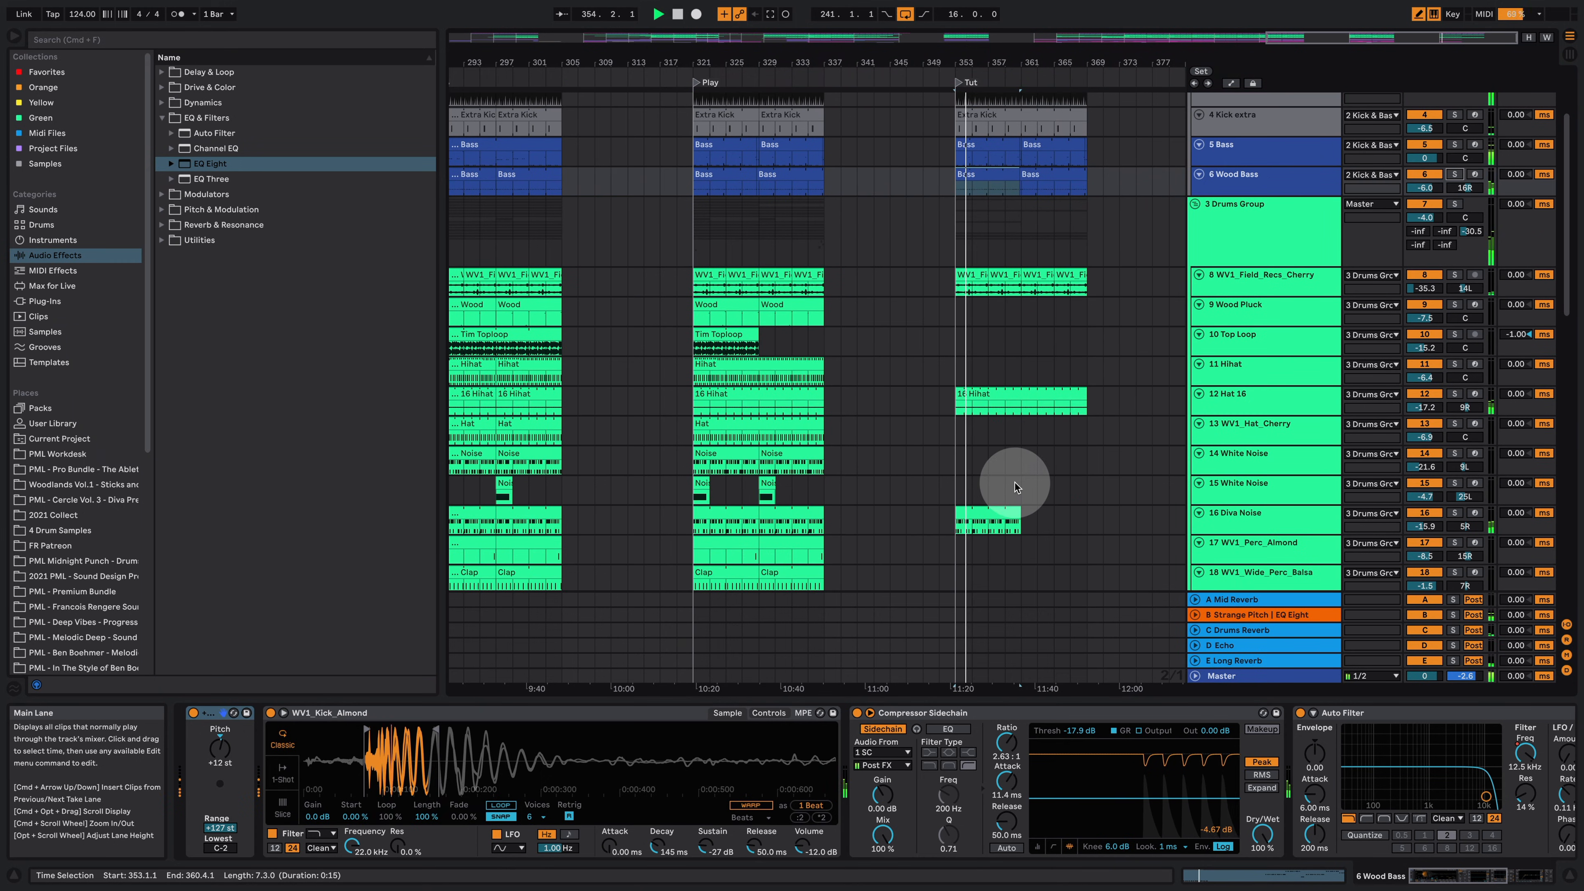
scroll(1022, 487, "down", 10)
scroll(1033, 486, "down", 4)
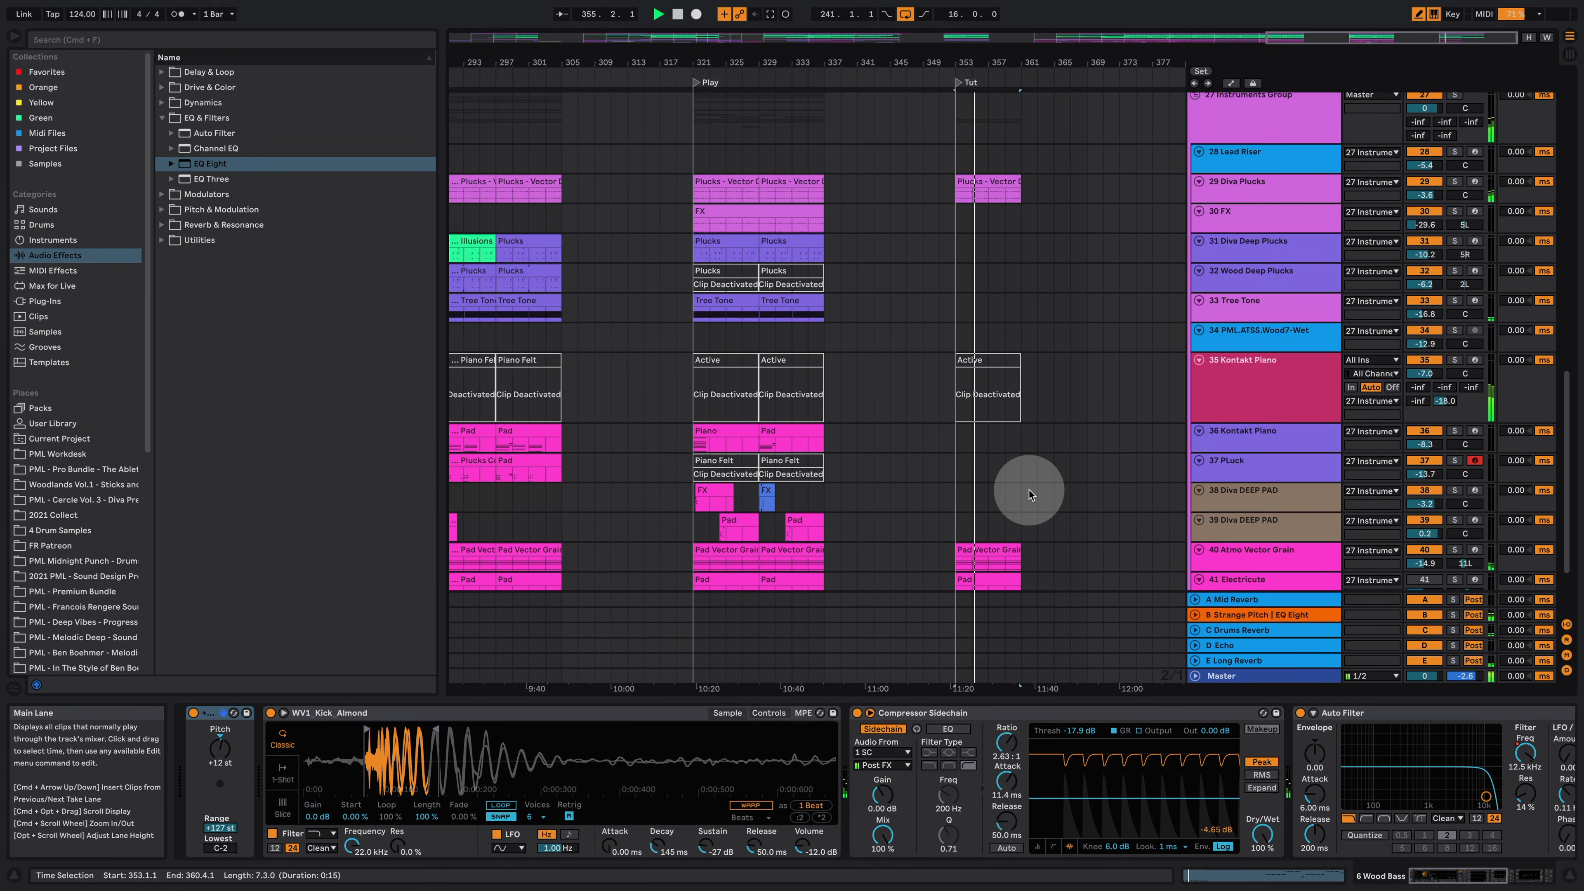
key("space")
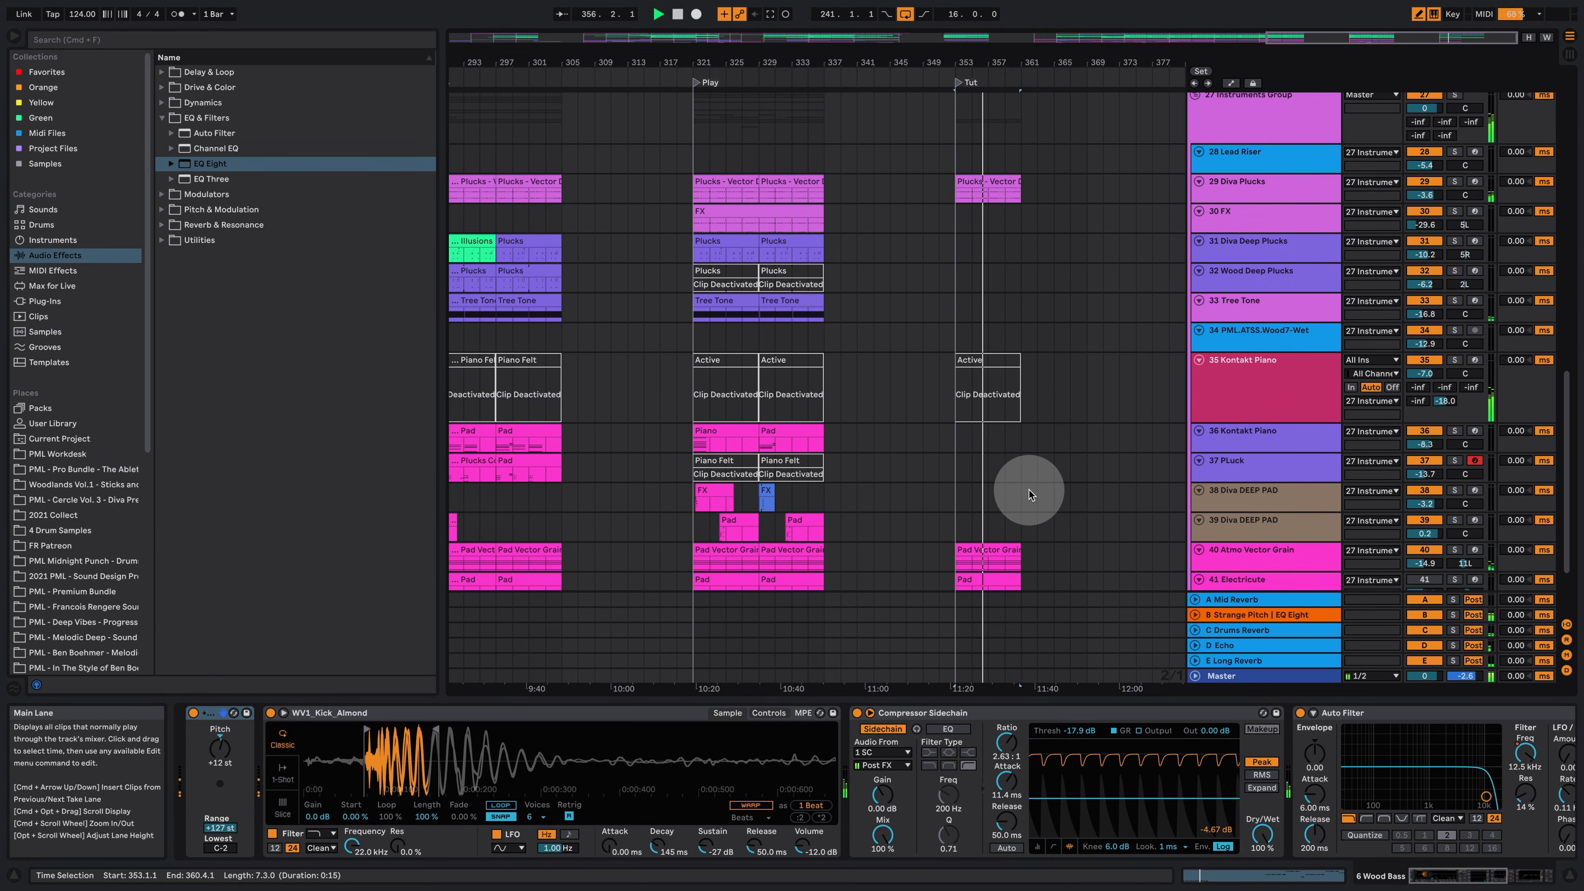
left_click(750, 223)
left_click_drag(750, 223, 976, 221)
left_click(1454, 212)
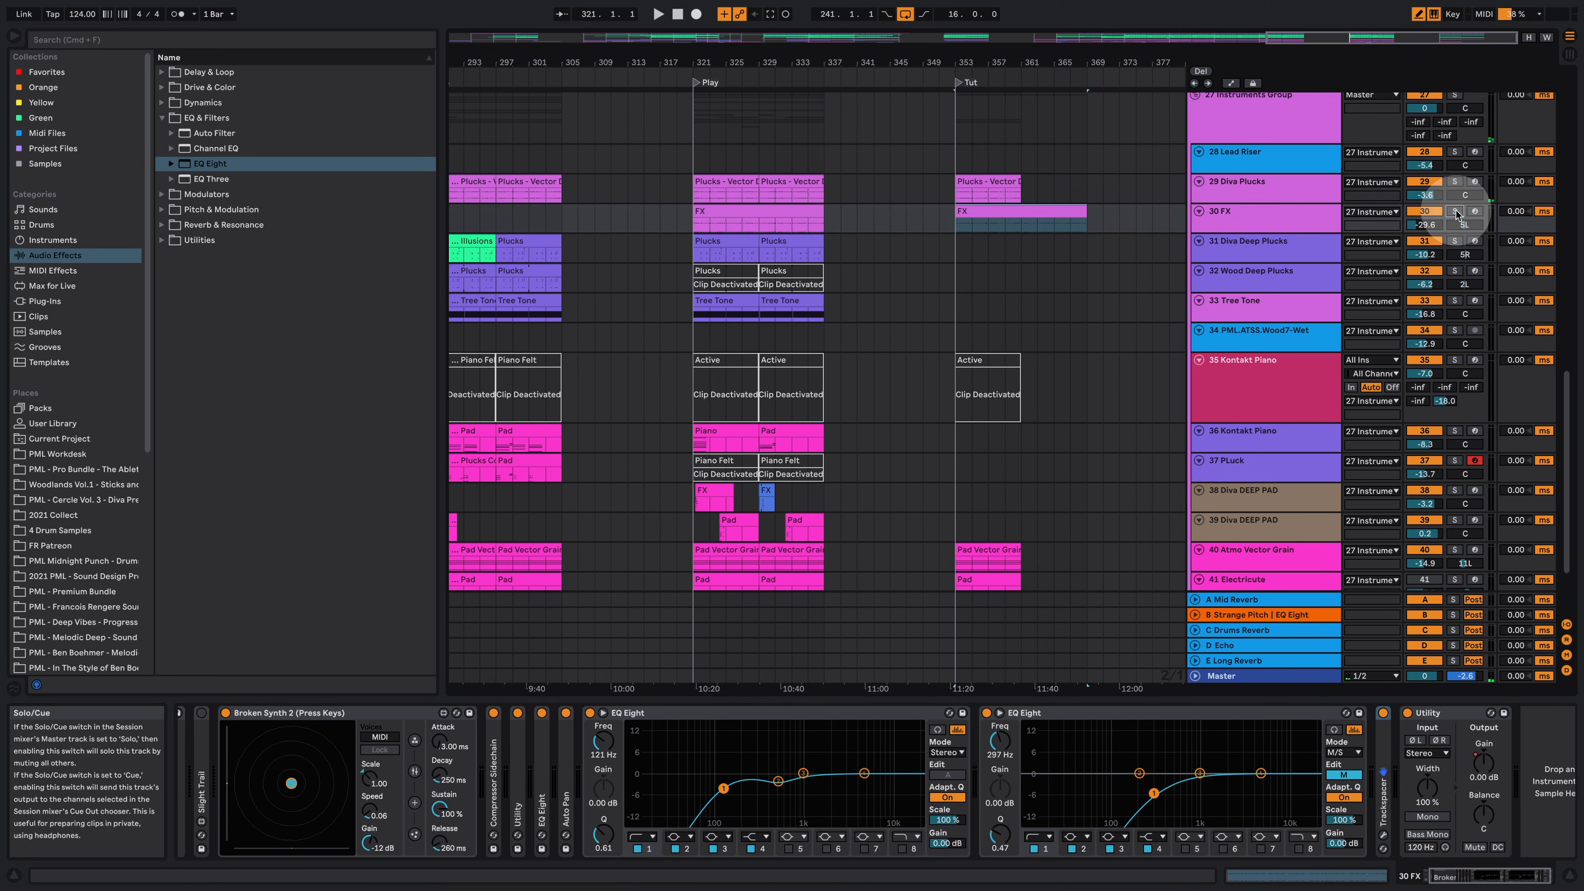
key("space")
Step: Locate the 30 FX track's Broken Synth 2 preset in the browser and view the Tut FX clip's notes
left_click(1250, 216)
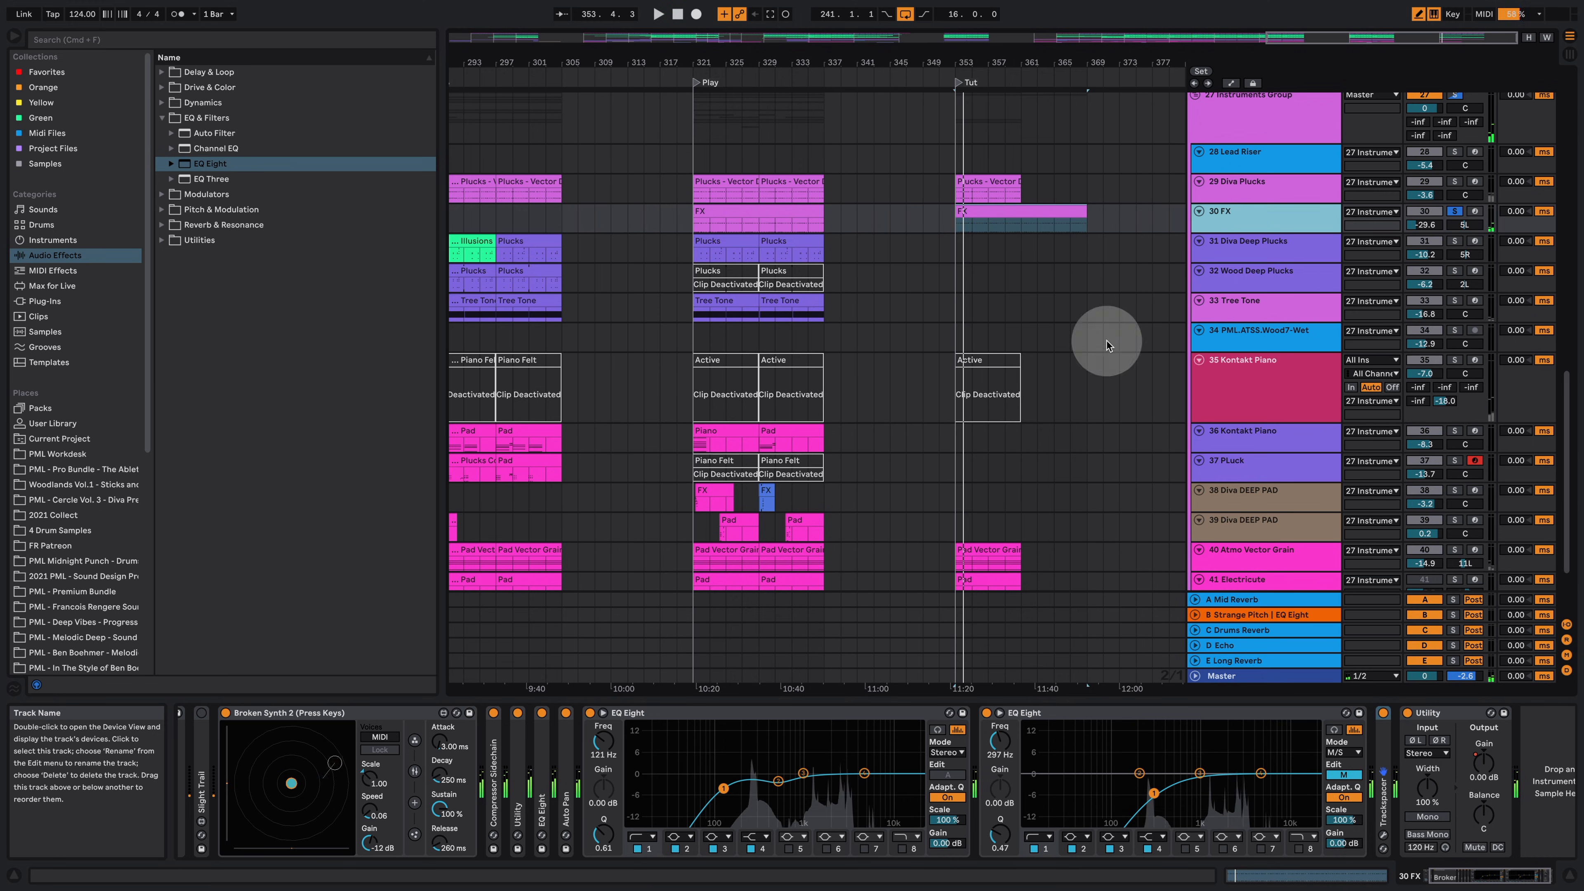
left_click(274, 714)
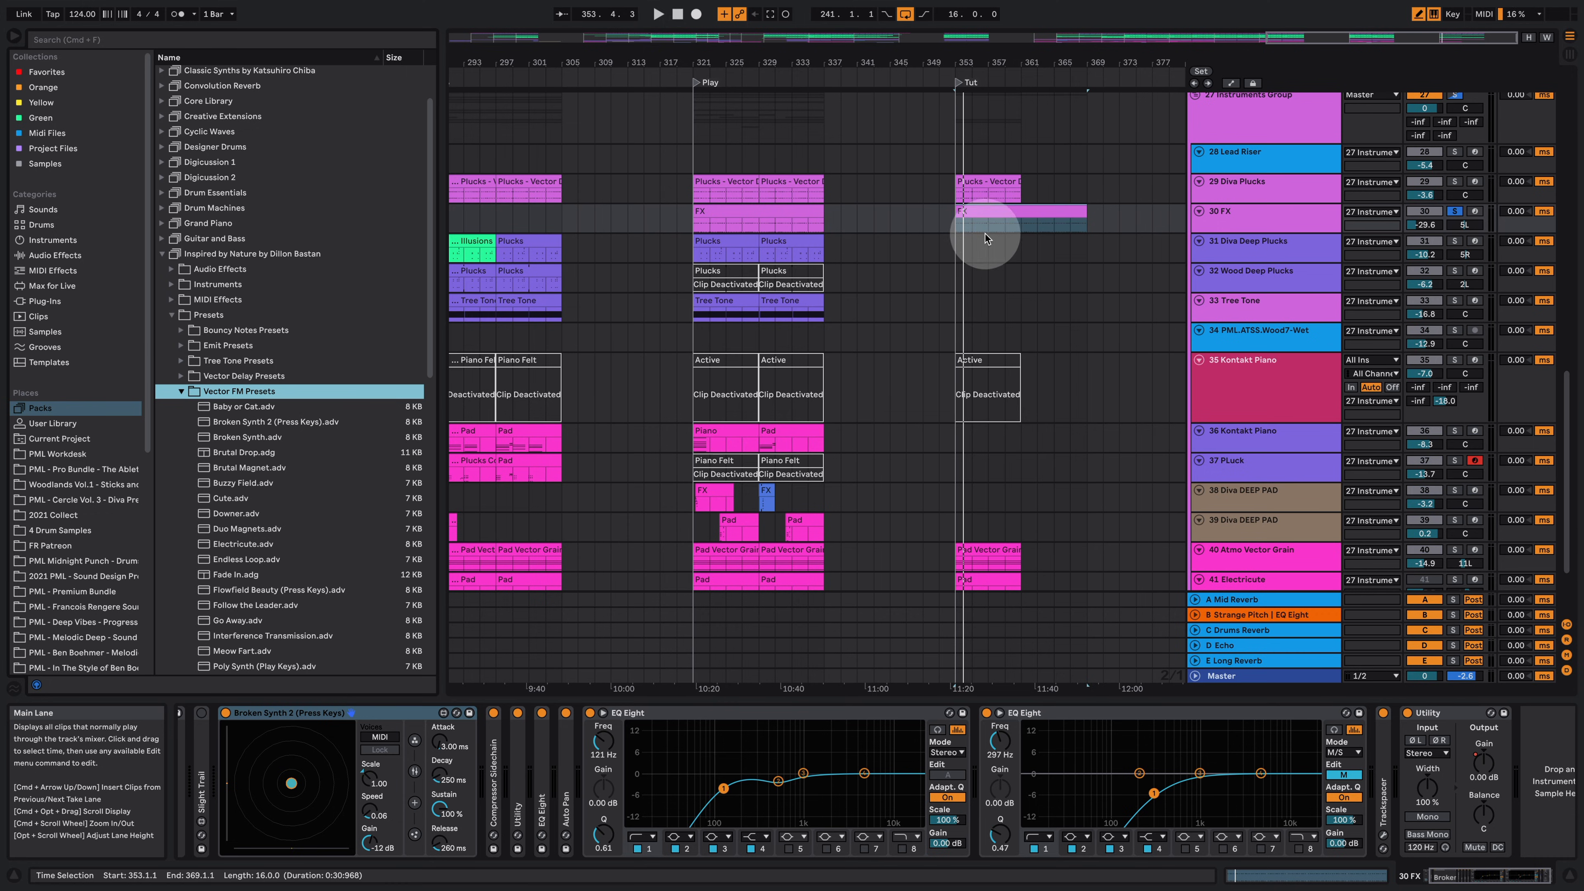
double_click(991, 212)
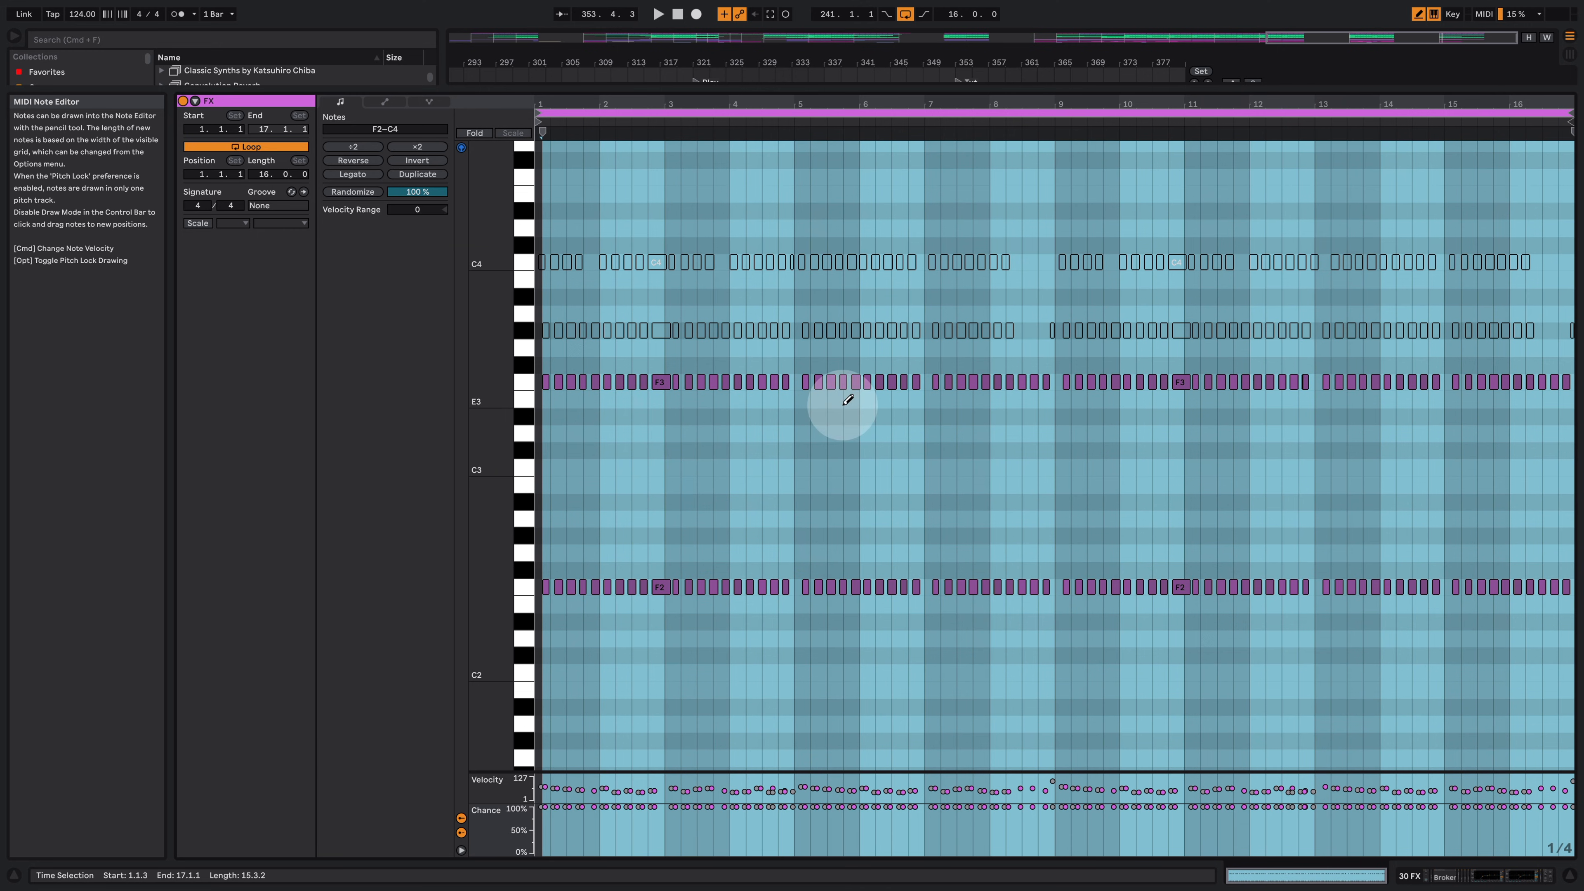
left_click(1476, 876)
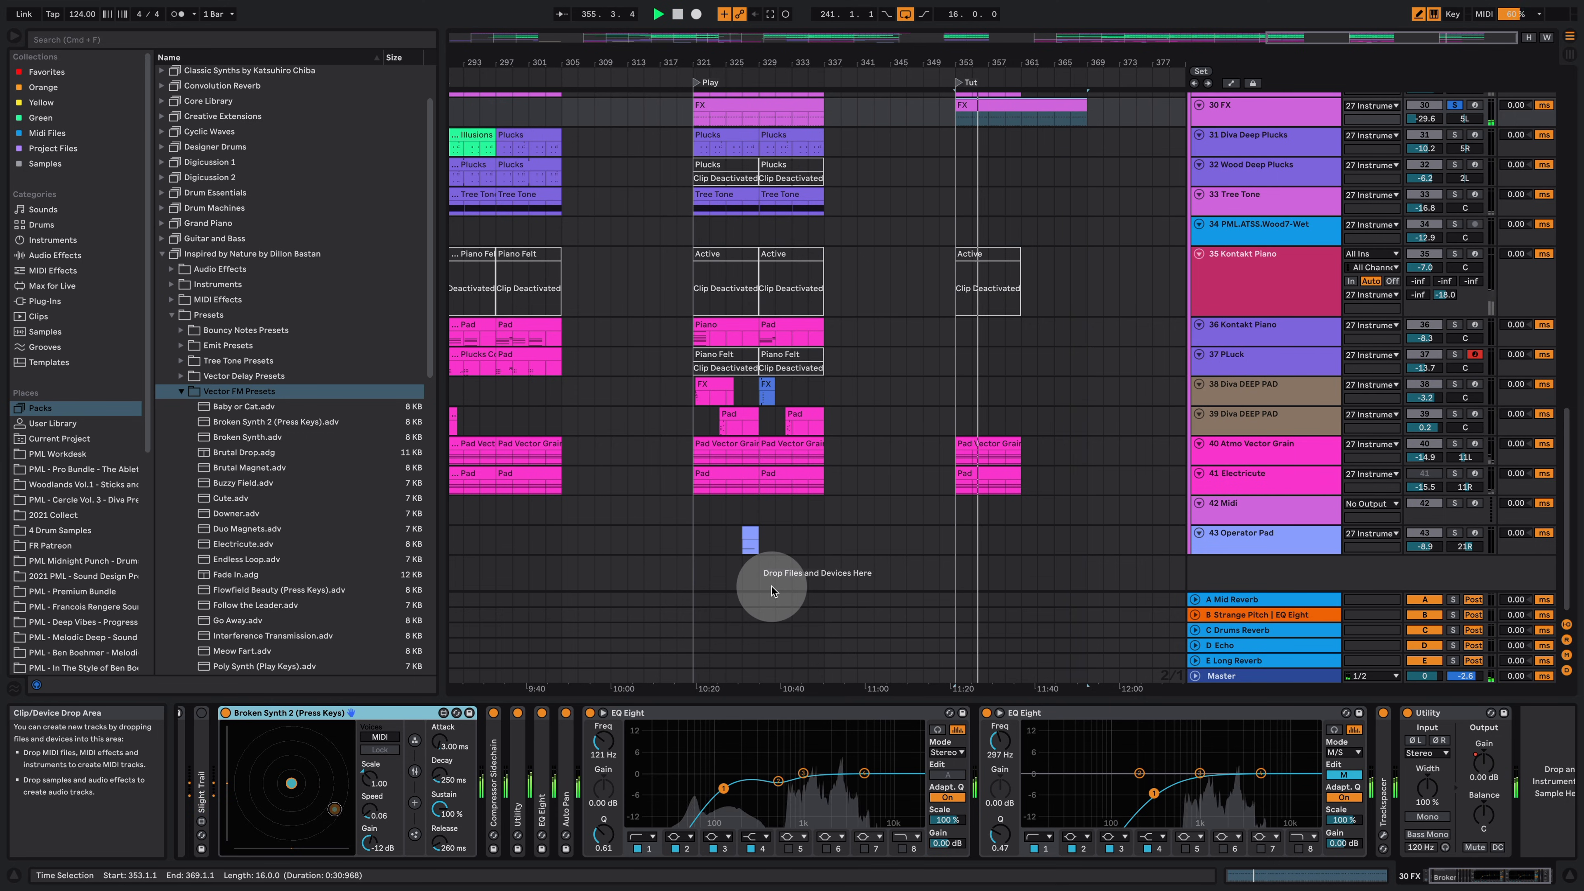
scroll(1255, 197, "up", 3)
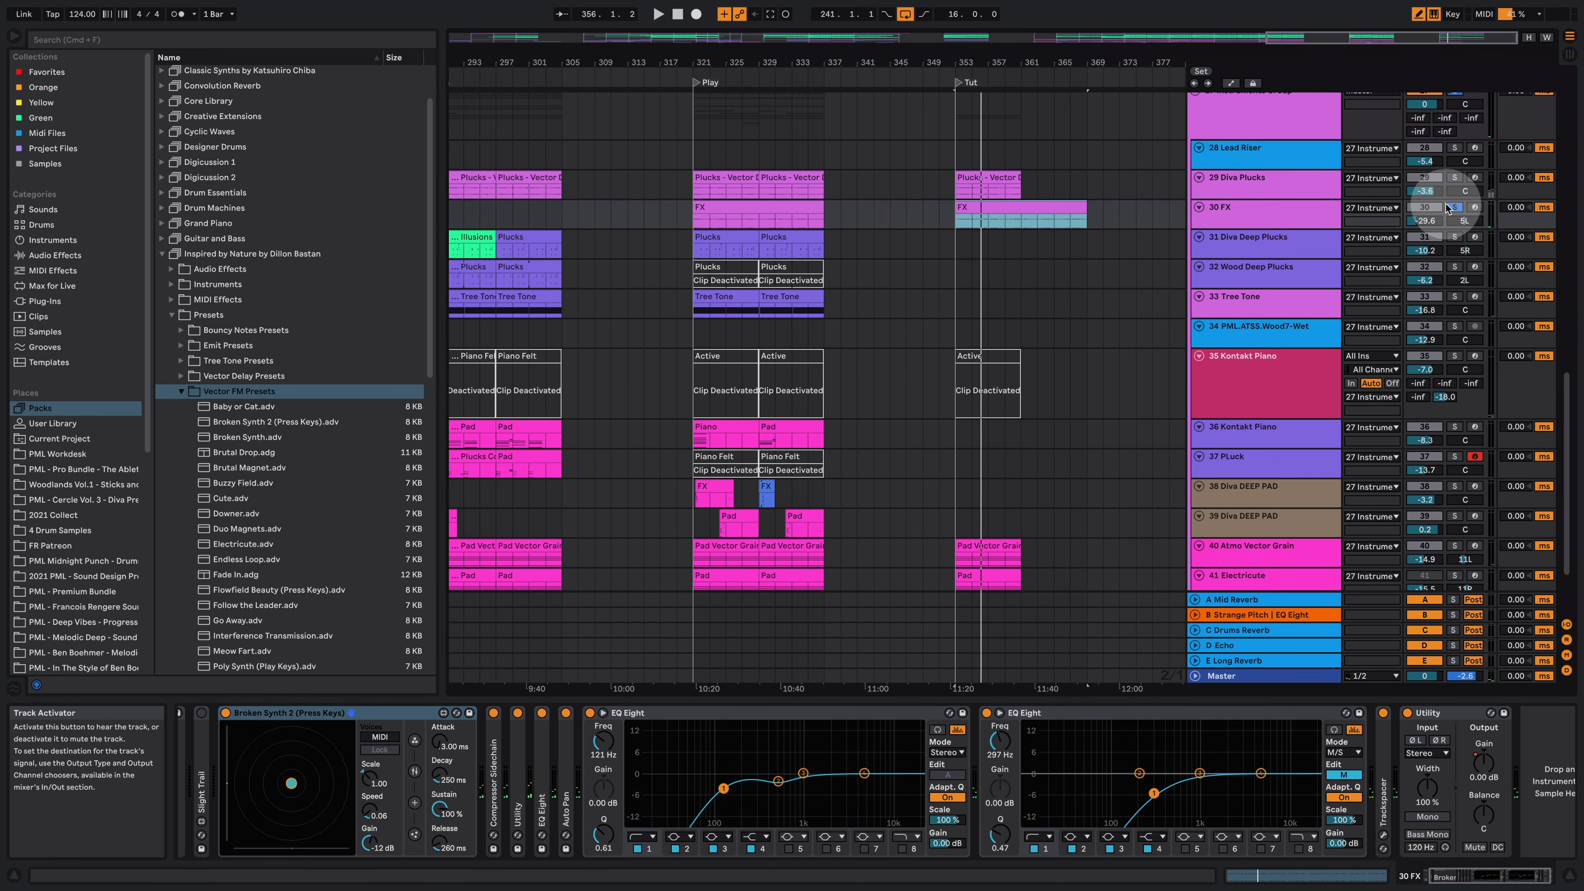
key("space")
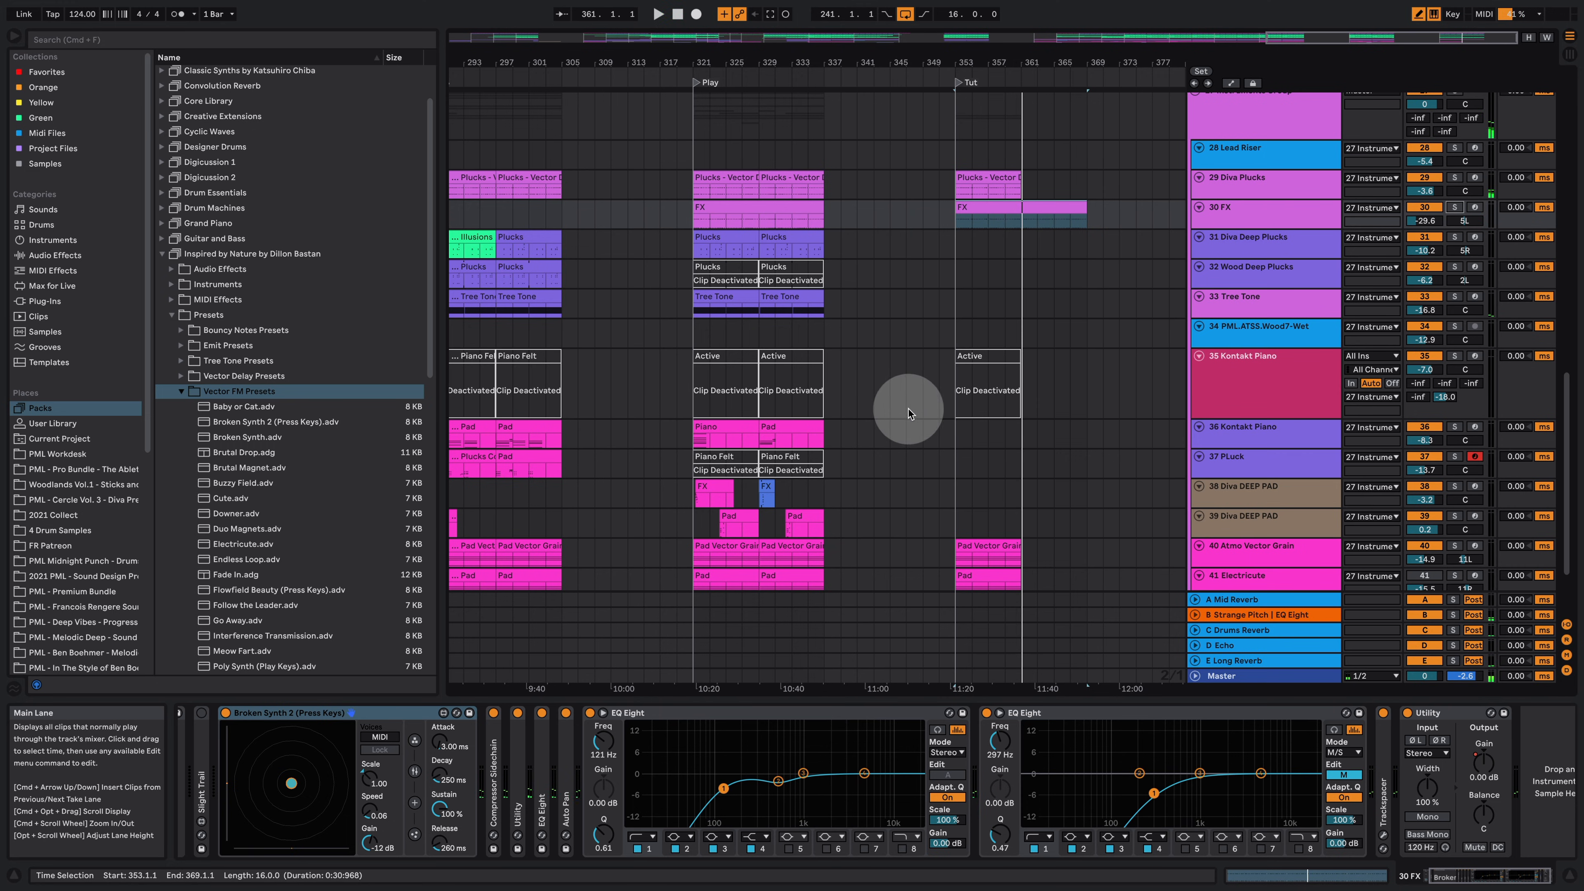
Step: Copy the FX clip on 38 Diva DEEP PAD from the Play section into the Tut section, solo it and play
left_click(717, 486)
left_click_drag(691, 480, 994, 484)
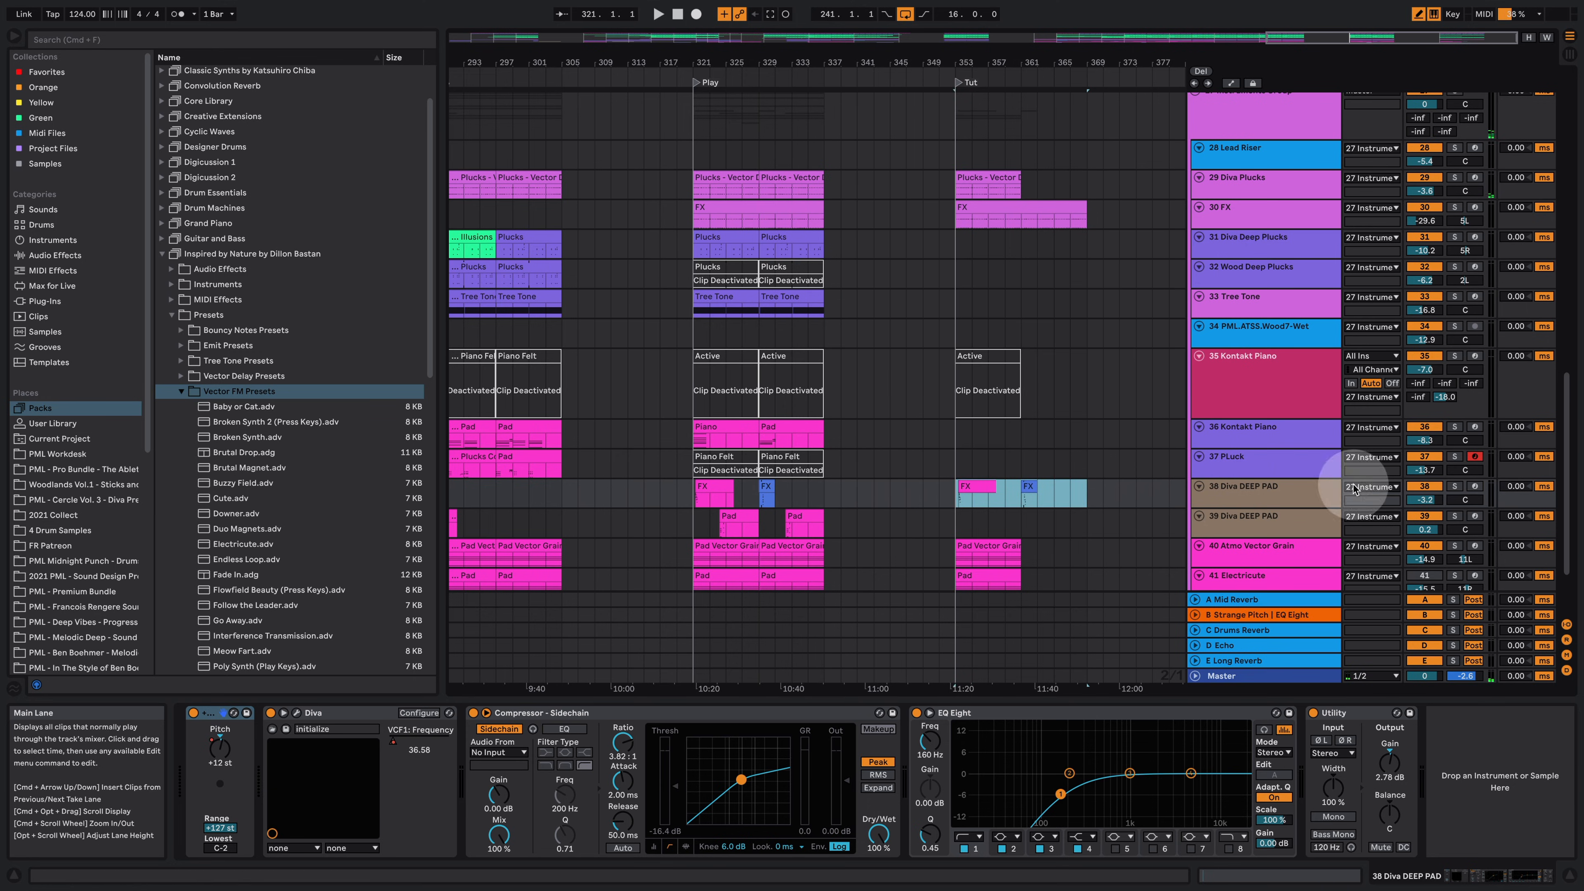
left_click(1454, 486)
key("space")
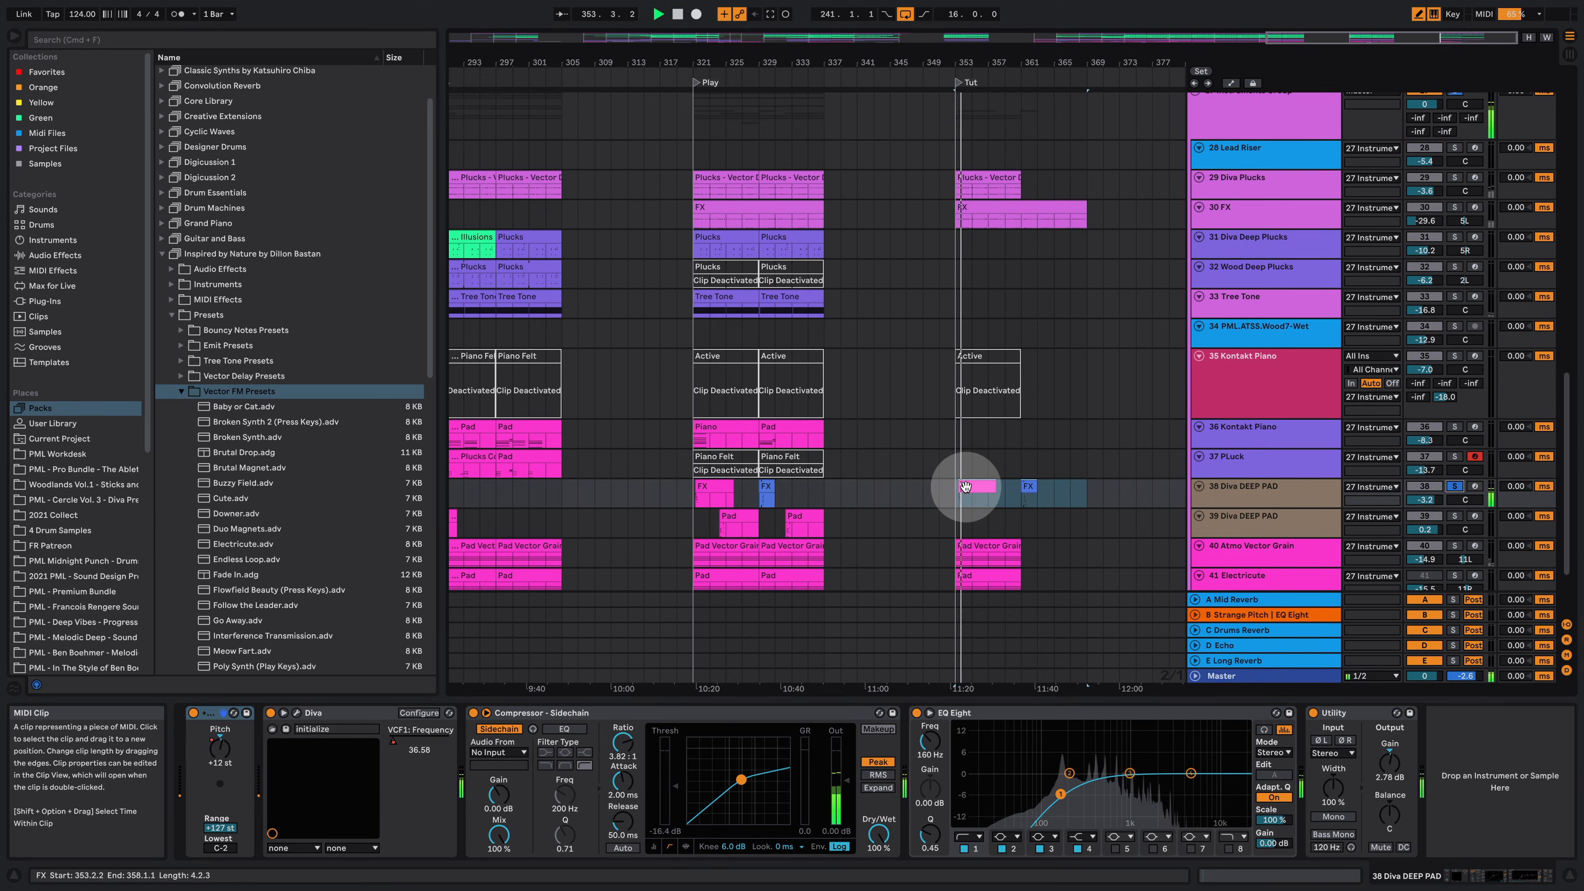
Step: Open the Tut FX clip on 38 Diva DEEP PAD in the note editor and select its first-beat notes
double_click(976, 486)
scroll(755, 345, "up", 4)
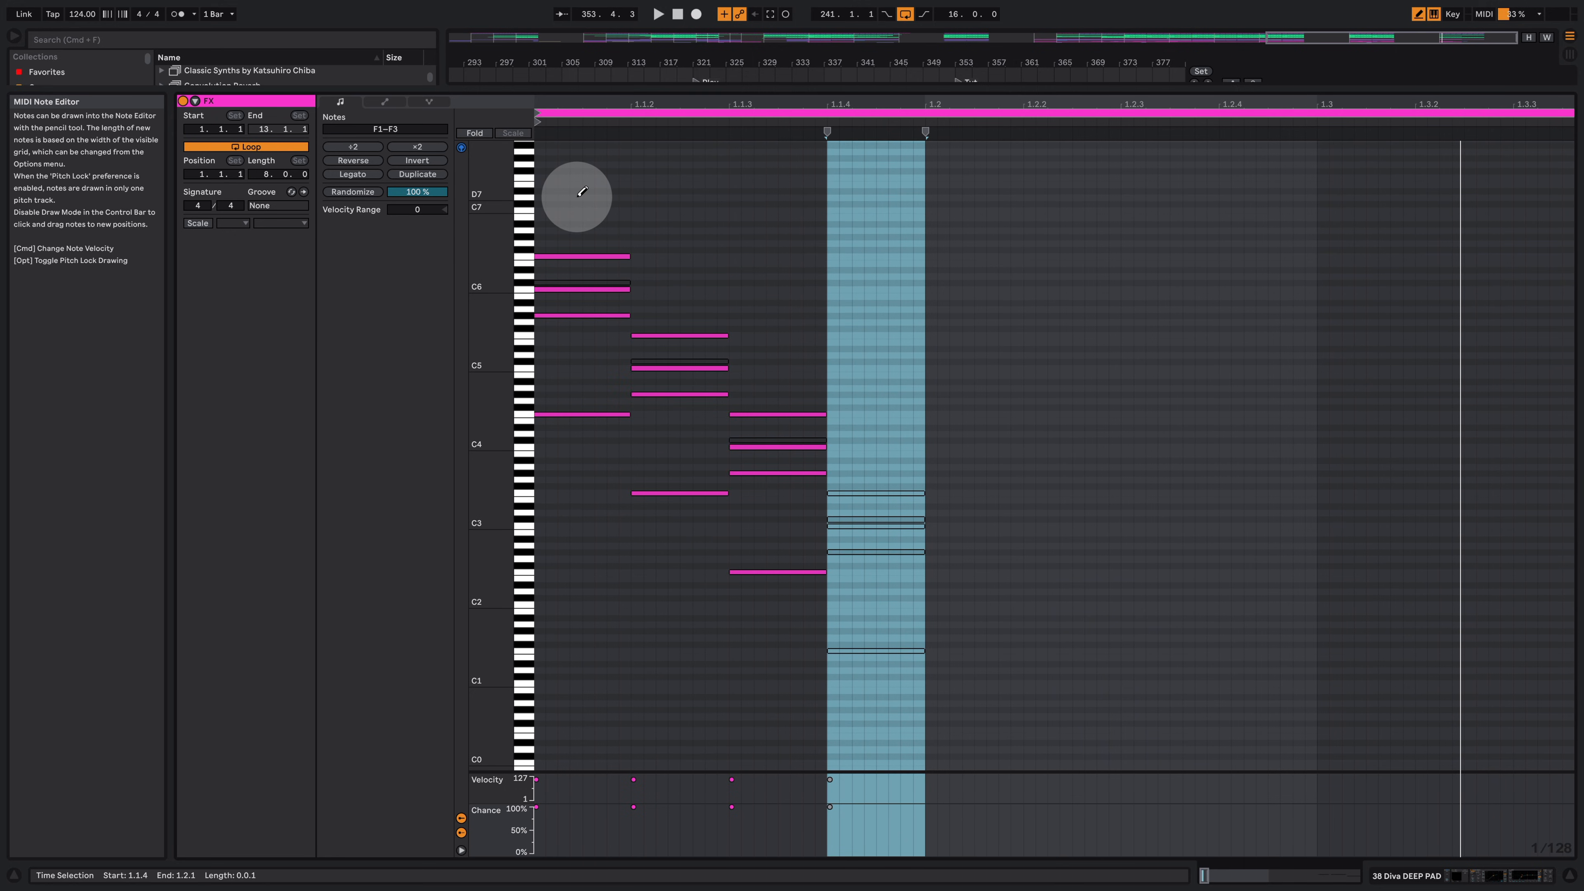
key("b")
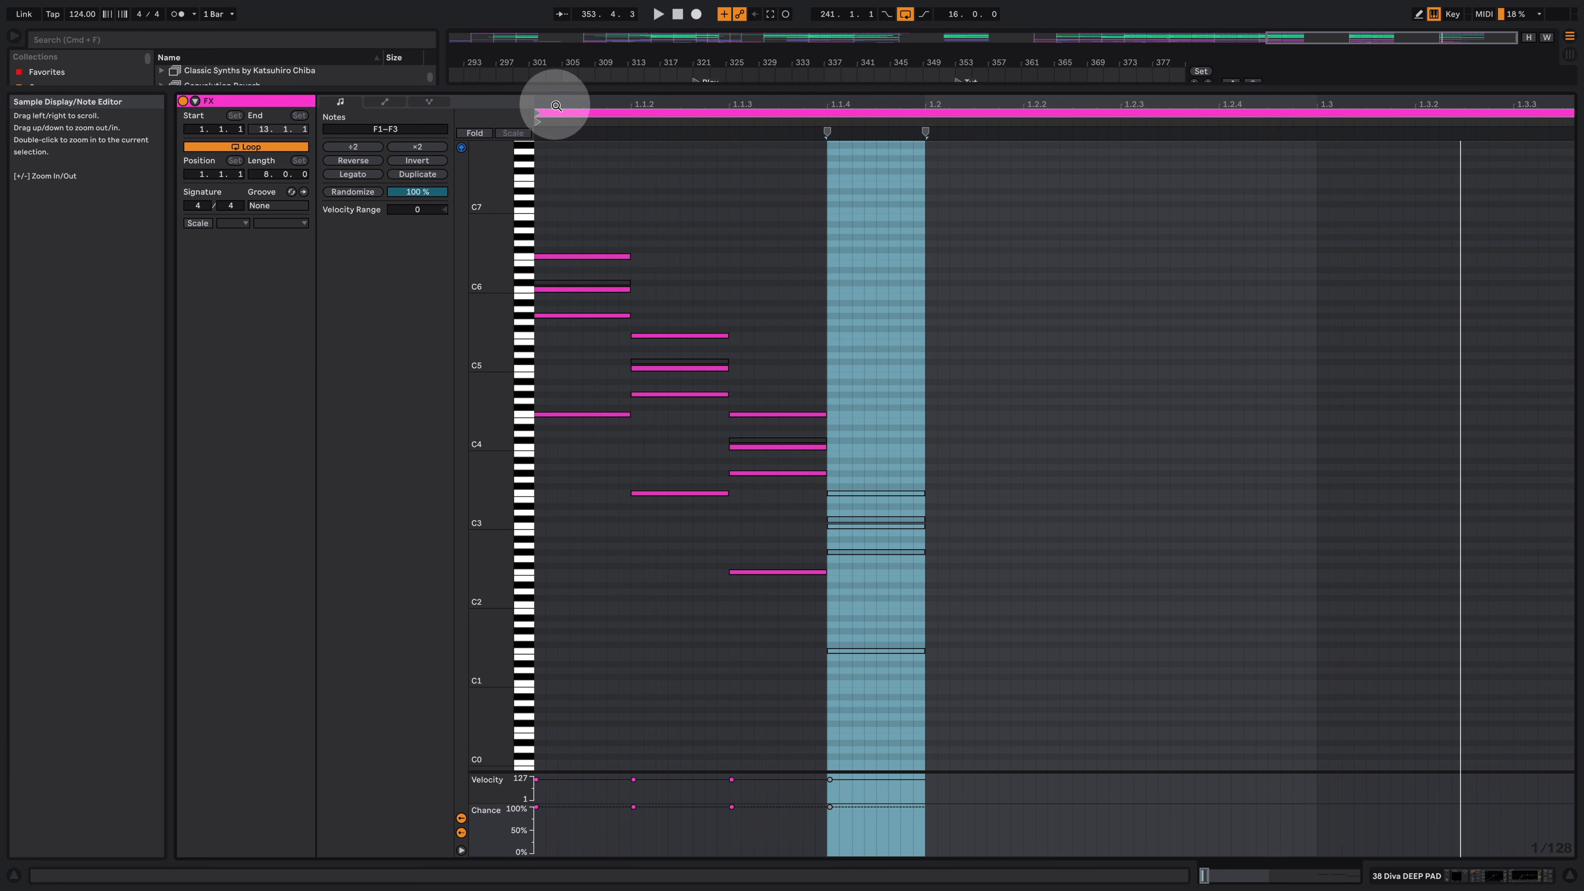
left_click_drag(556, 105, 559, 101)
left_click_drag(579, 192, 803, 698)
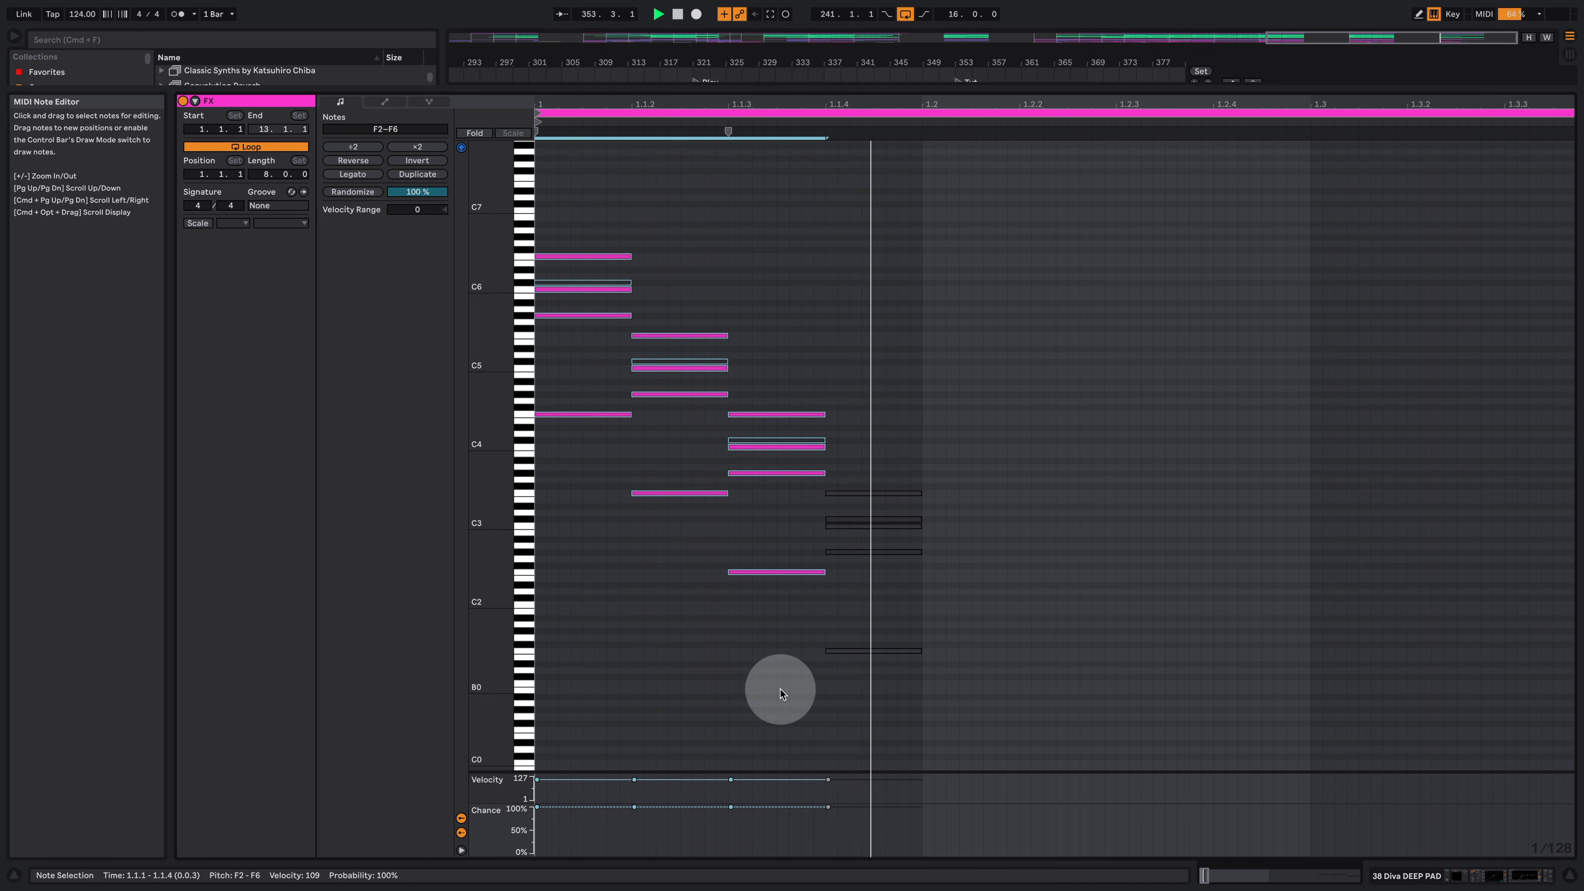
left_click(1487, 872)
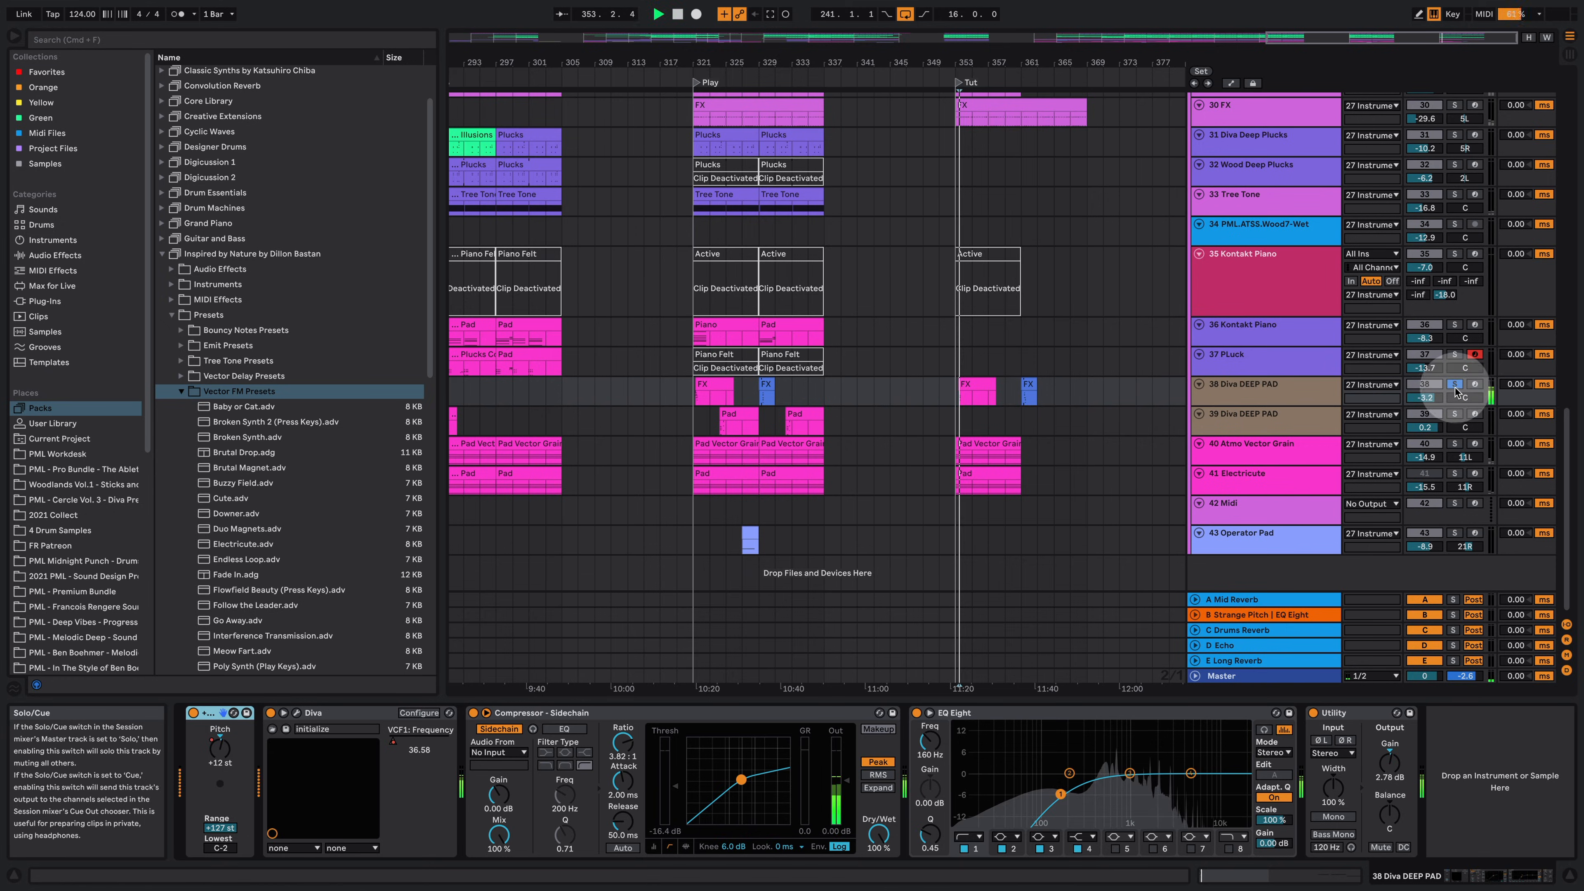
Step: Copy the 43 Operator Pad clip from the Play section into the Tut section and solo that track
left_click(1055, 397)
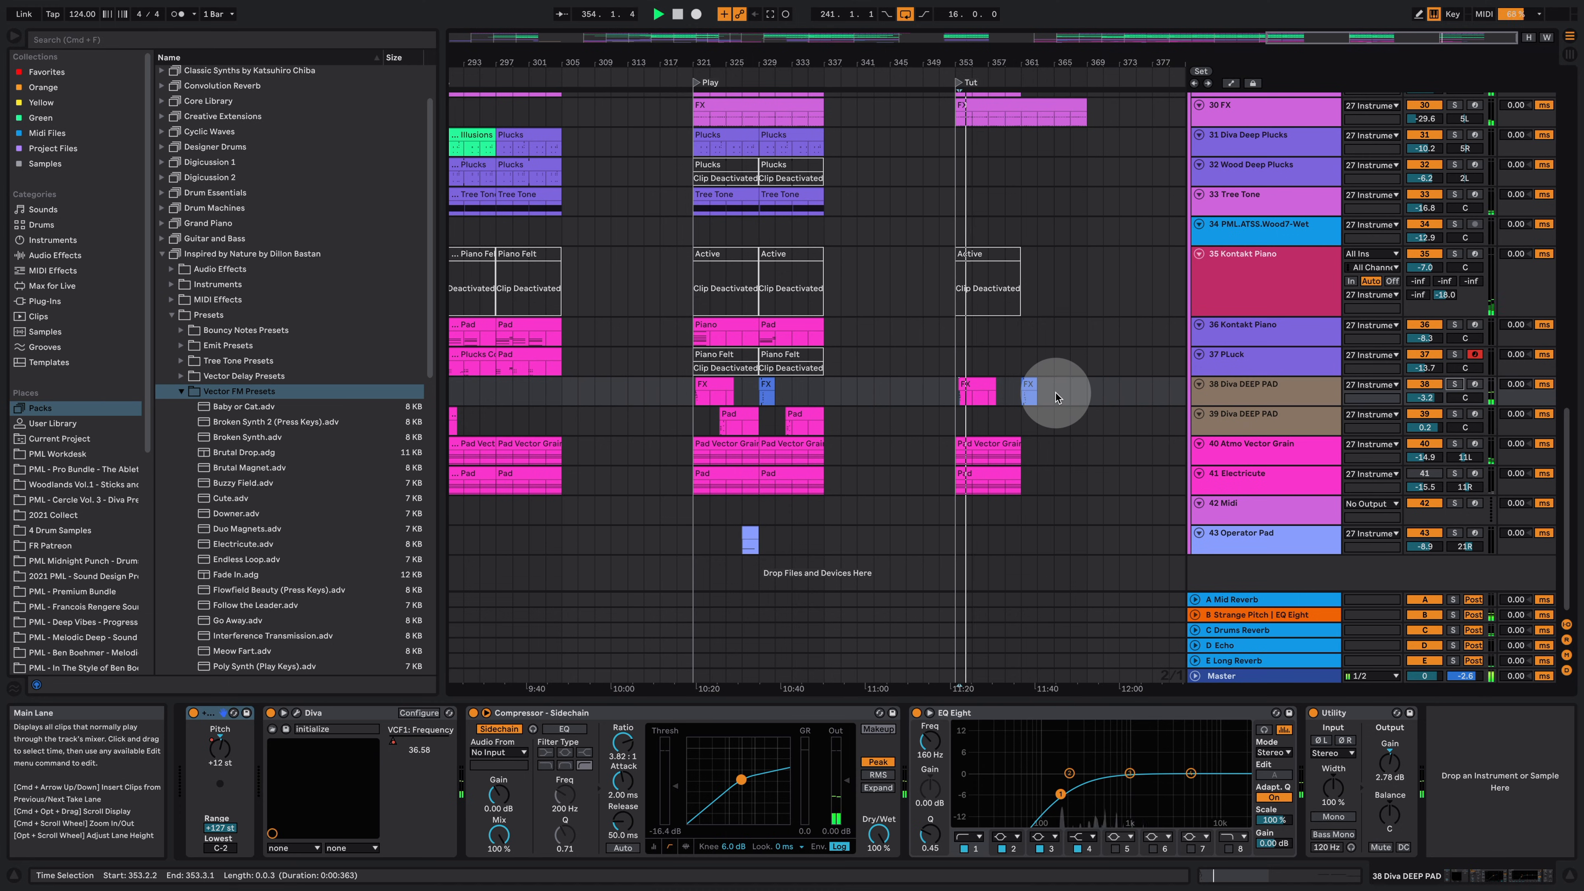
left_click(1027, 392)
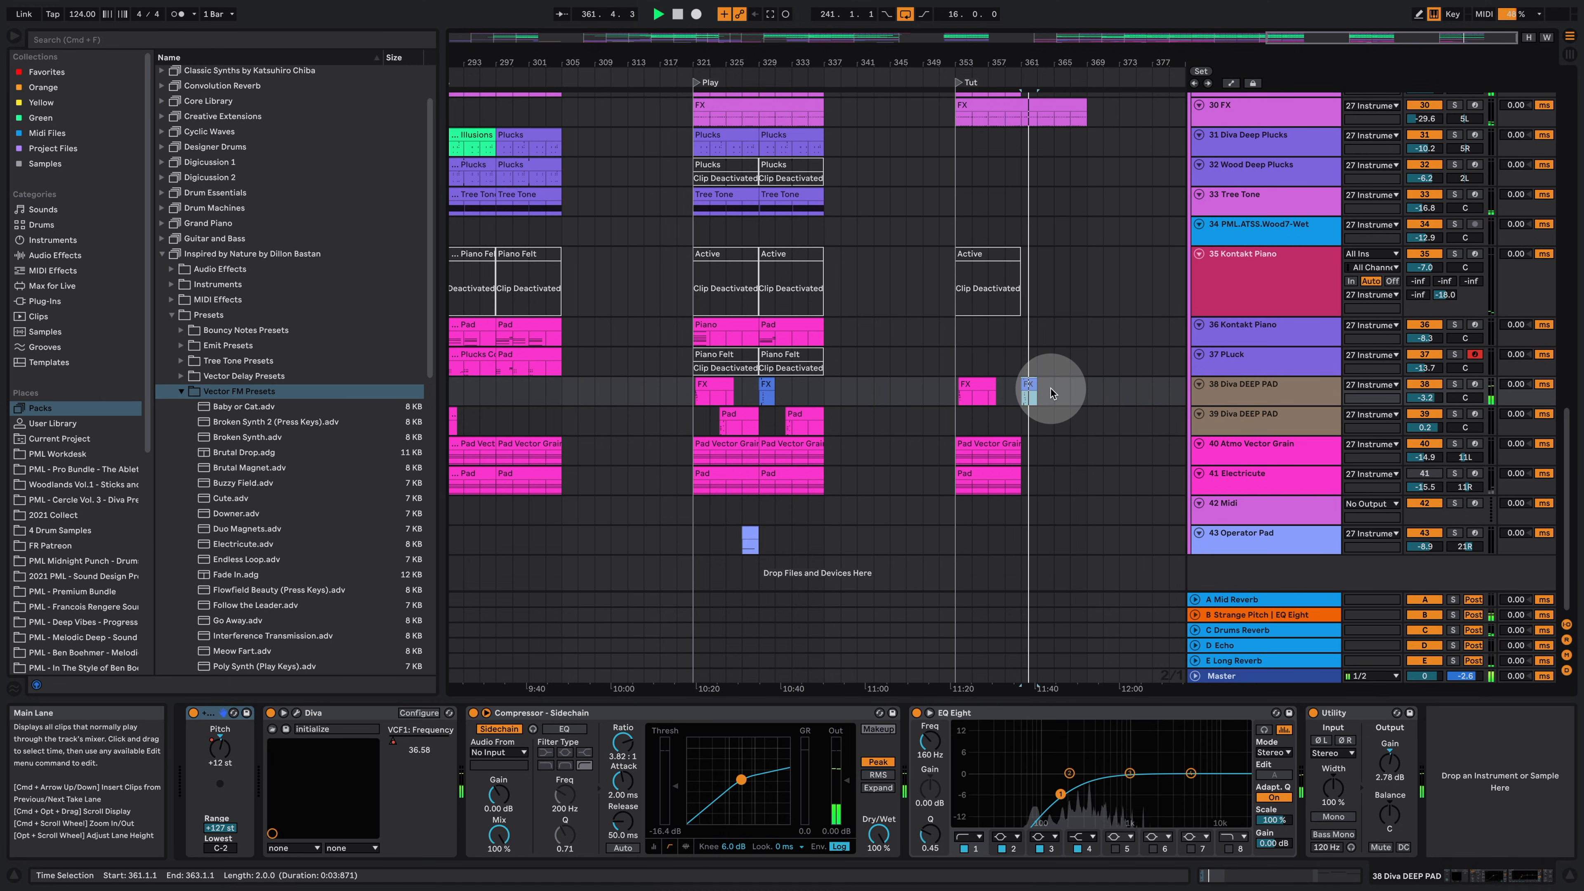
left_click(992, 430)
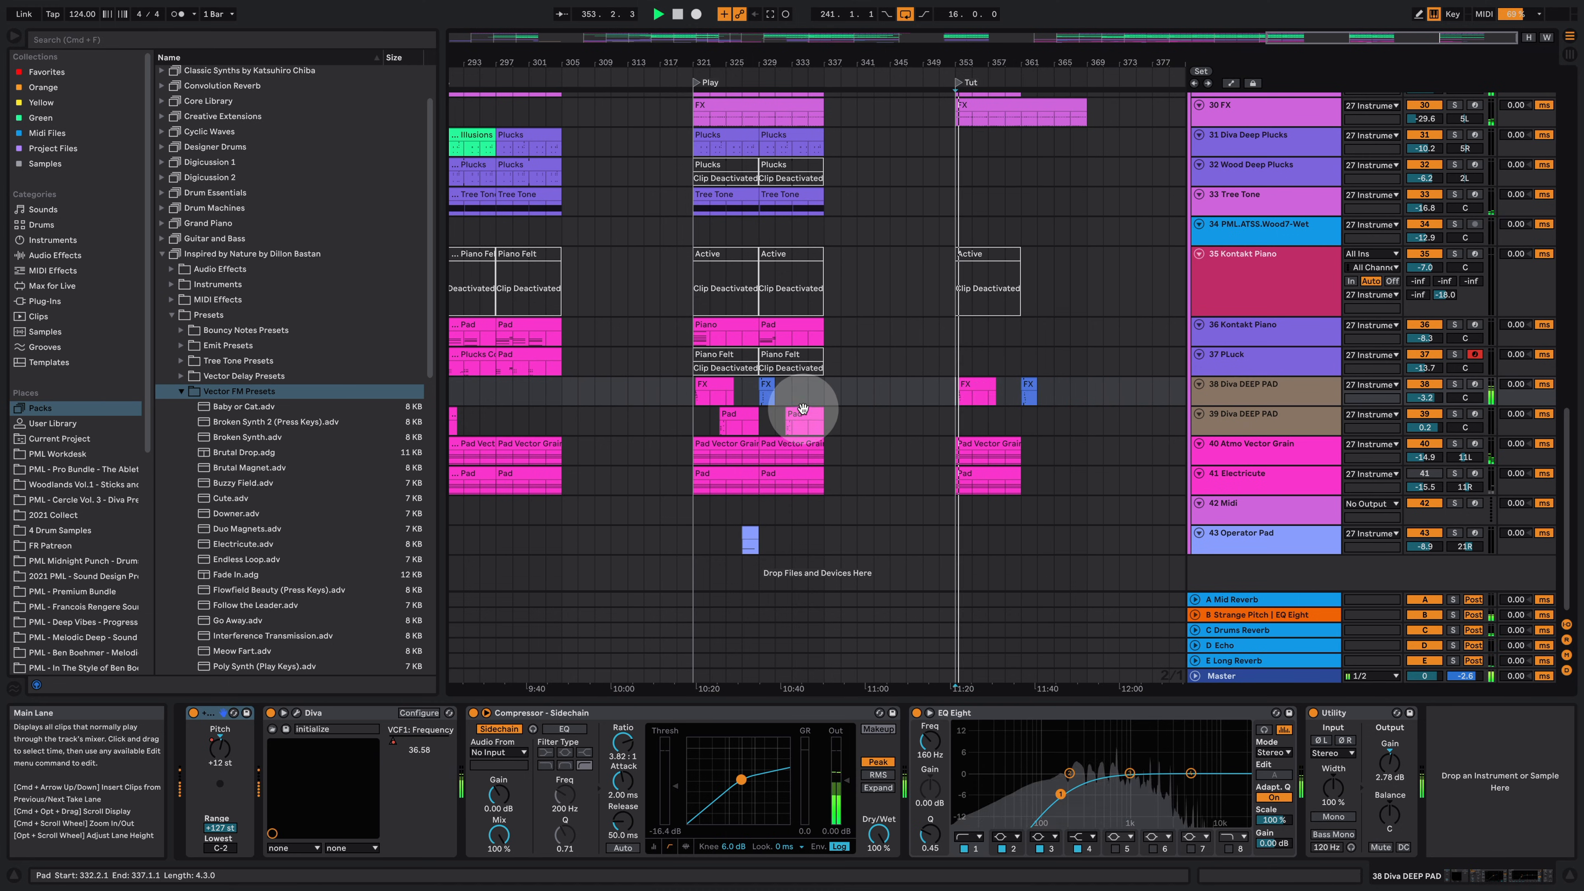
key("space")
scroll(867, 478, "up", 1)
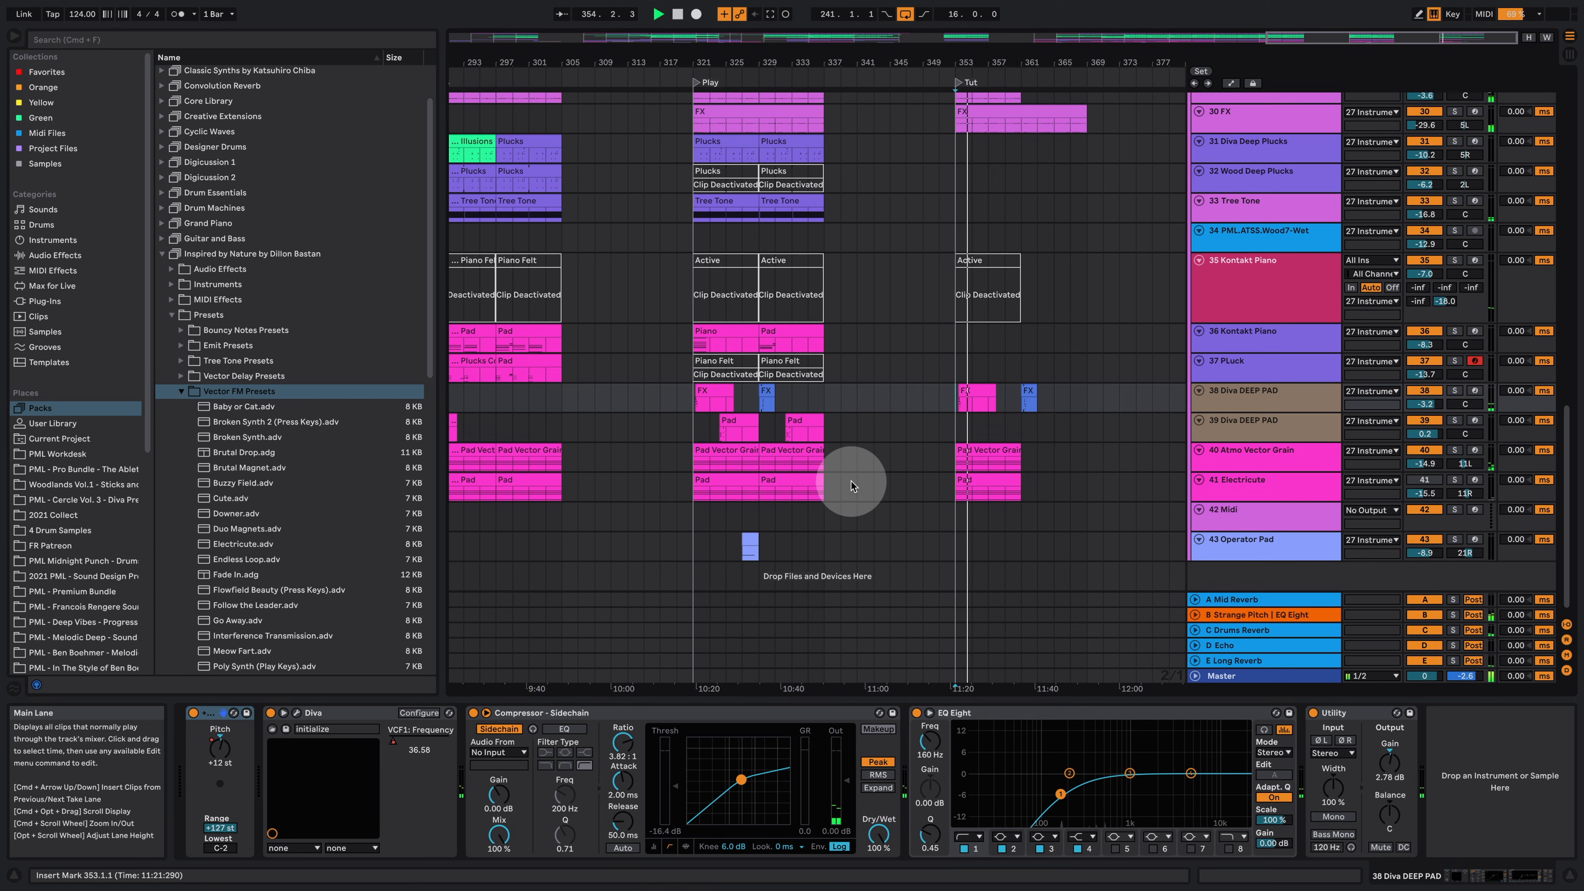
left_click_drag(793, 546, 1006, 551)
key("space")
left_click(1454, 539)
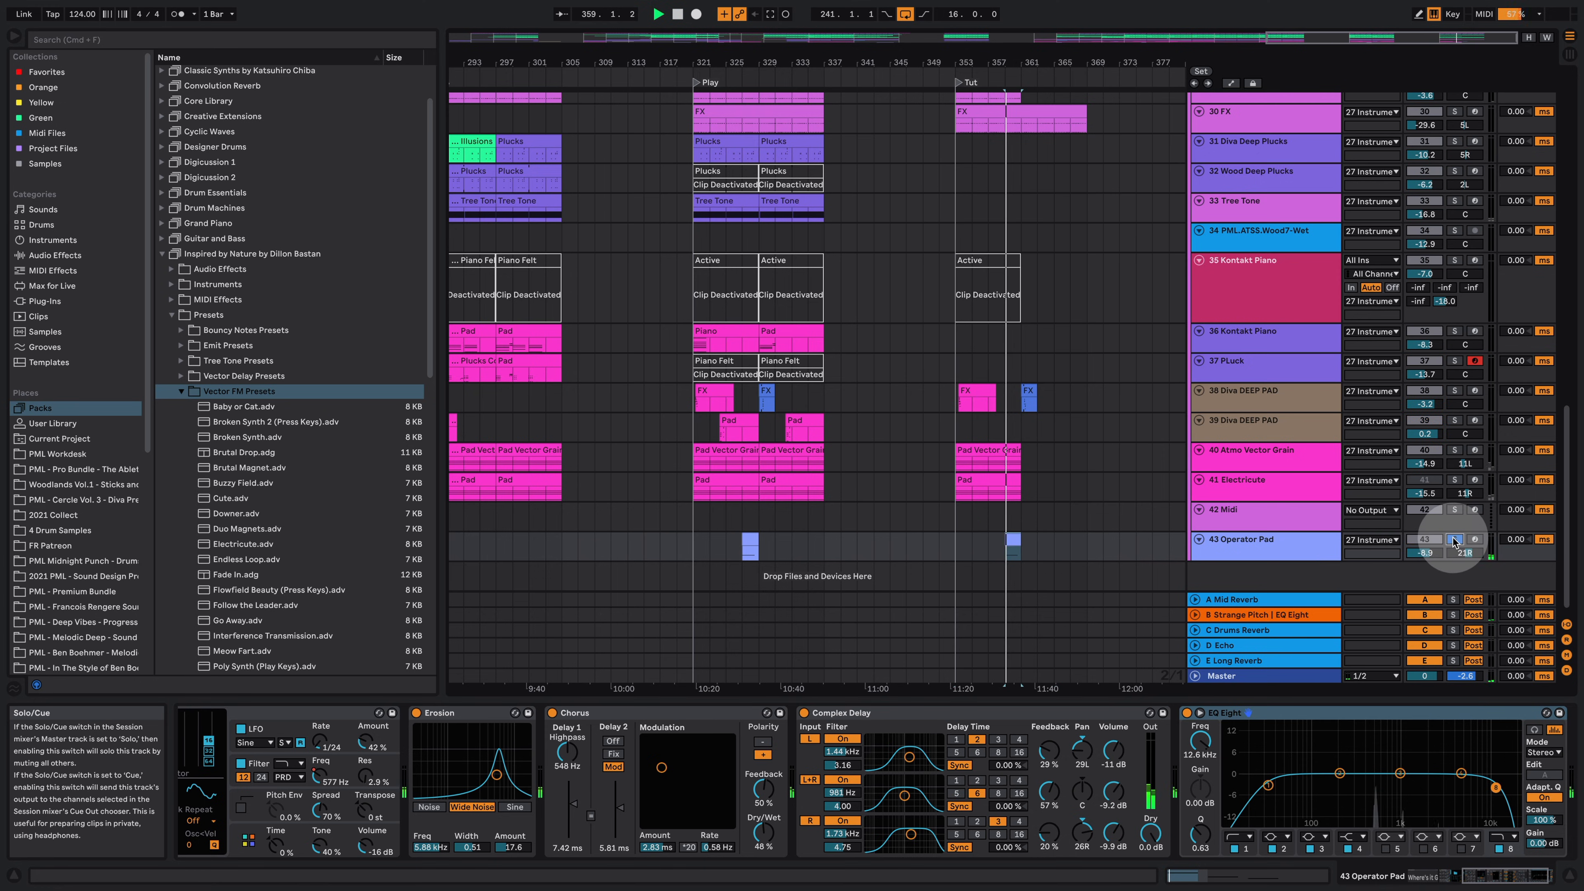
Step: Move the launch point in the Where's It Gonna Land device's pad on 43 Operator Pad while auditioning
left_click_drag(1465, 874, 1372, 880)
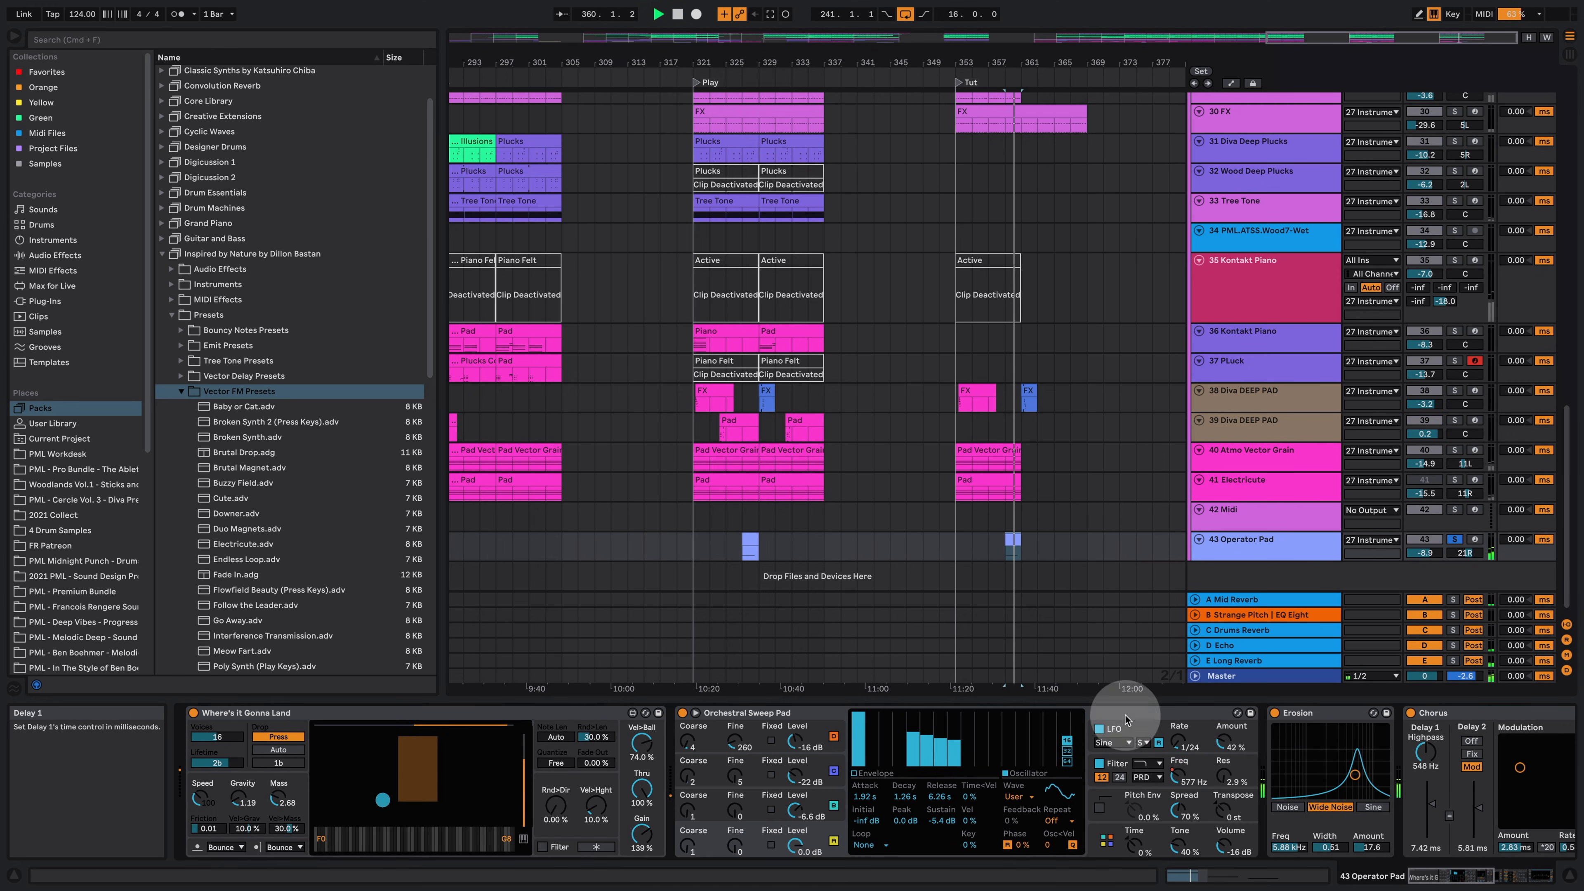
left_click_drag(479, 765, 361, 798)
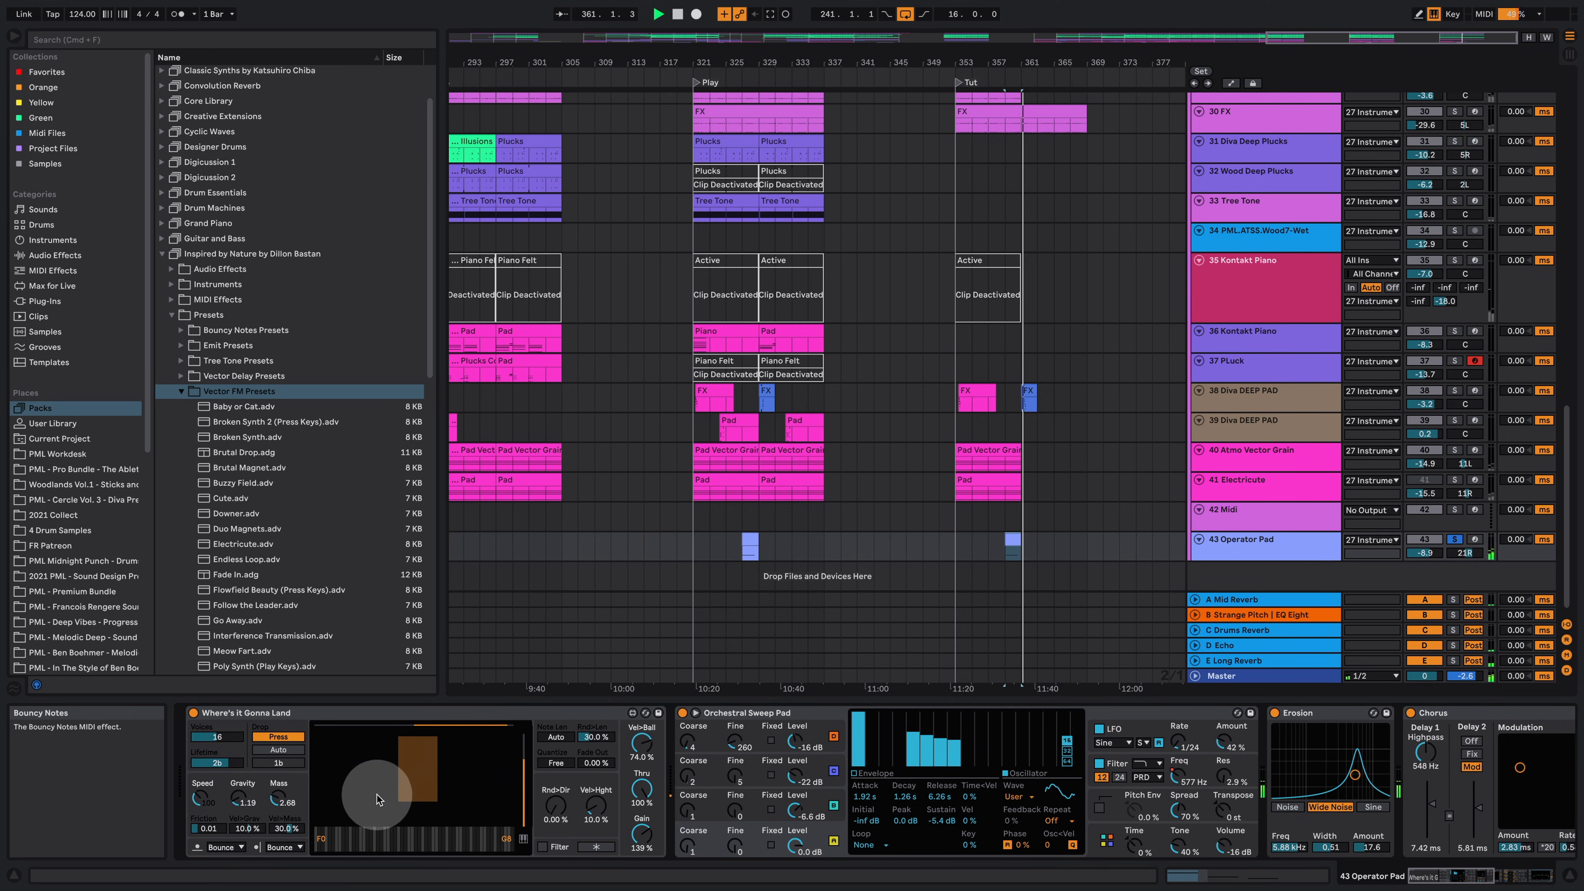
key("space")
left_click(267, 712)
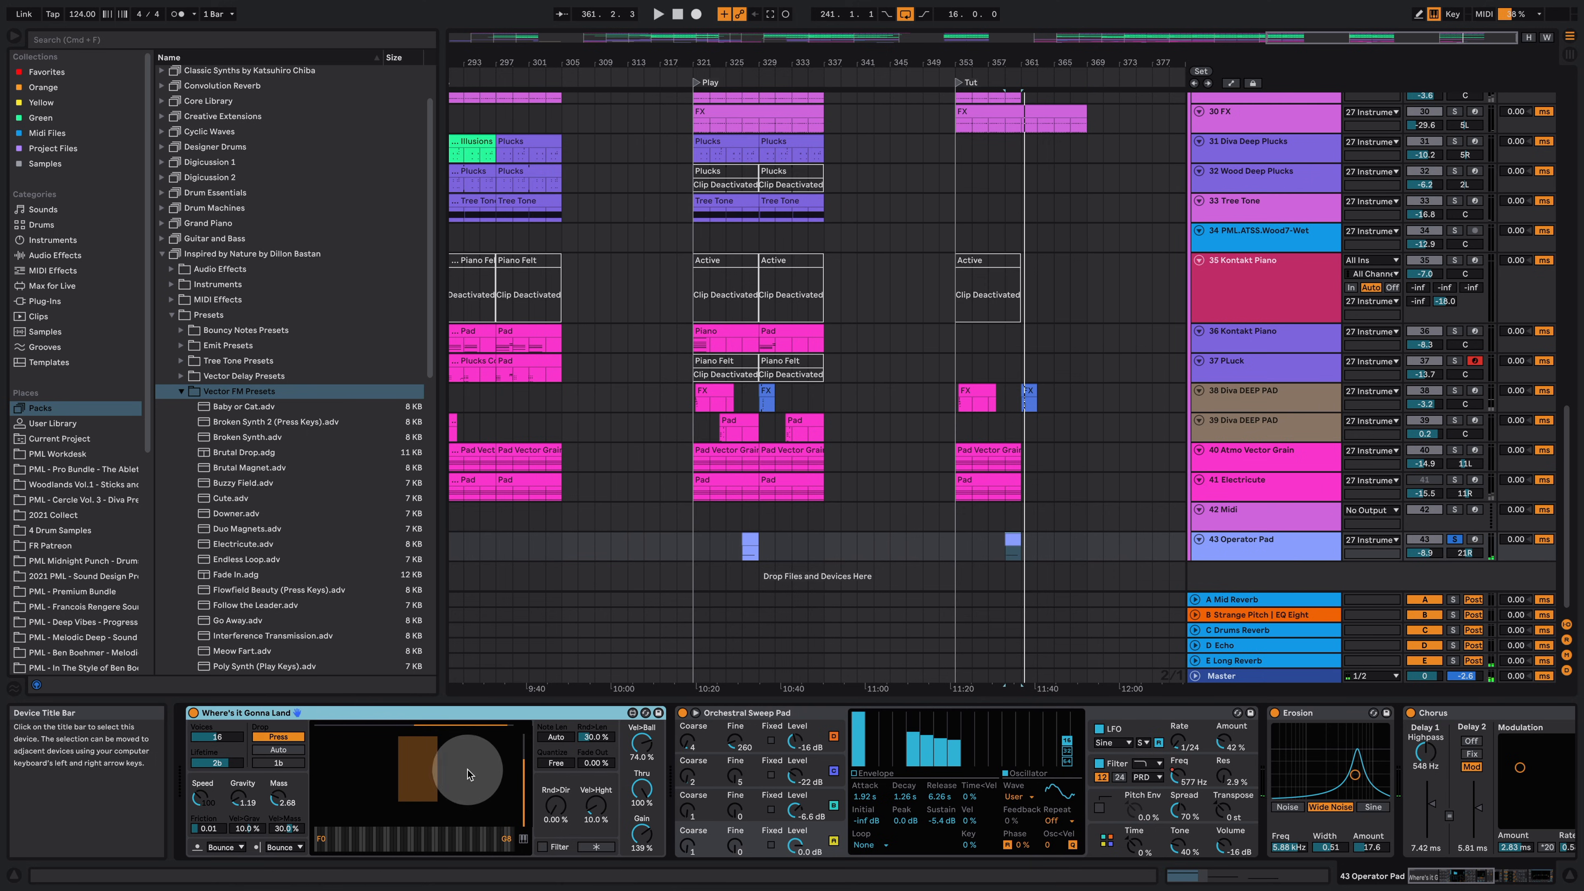
left_click_drag(469, 774, 320, 768)
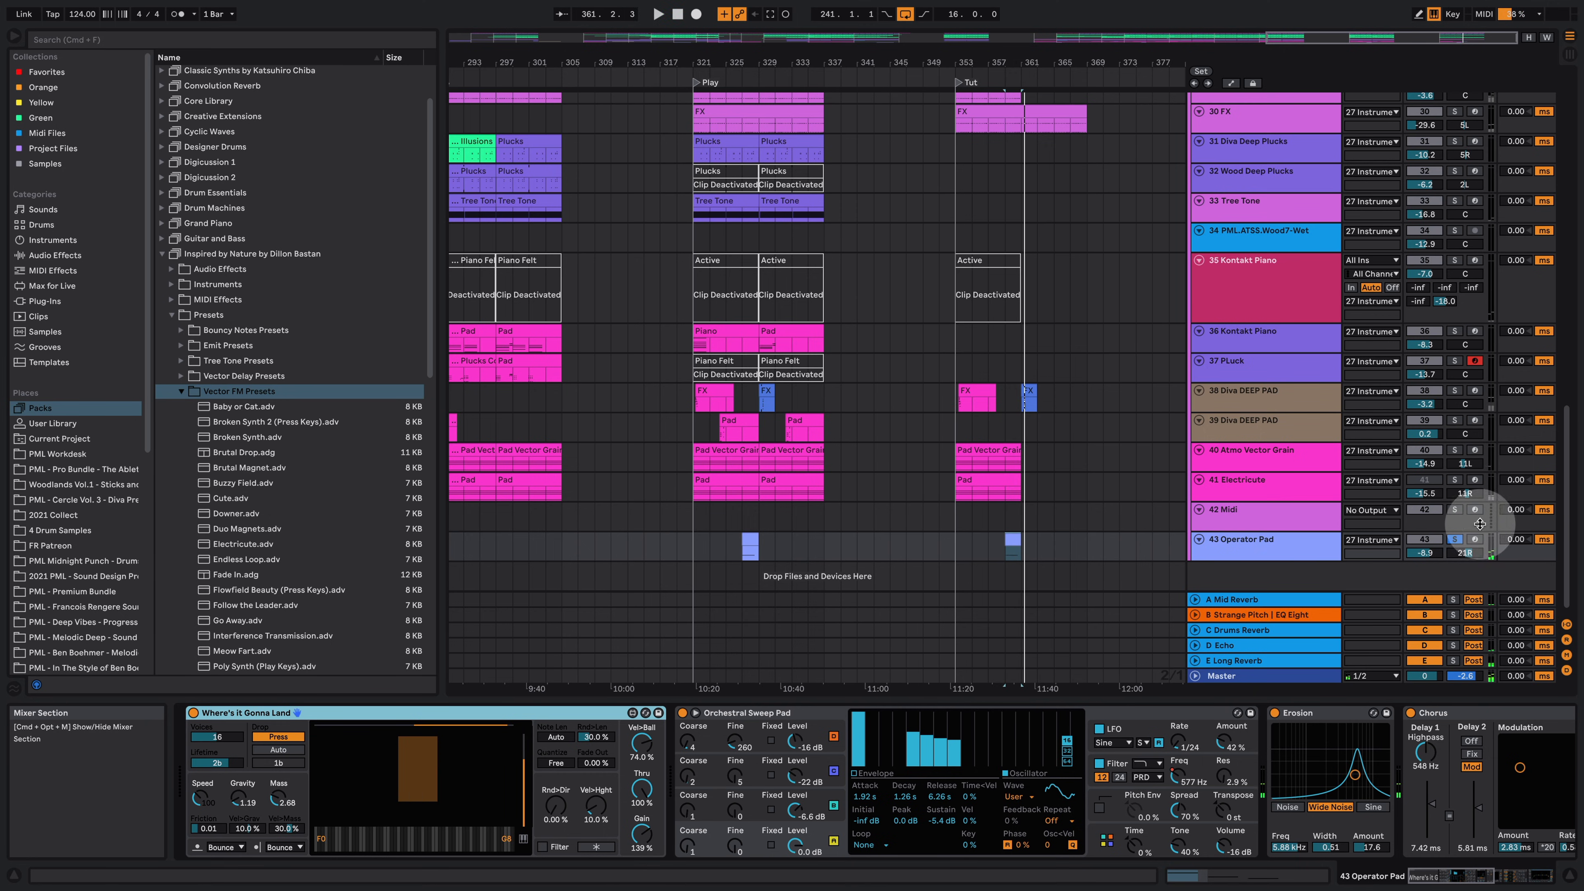
Step: Turn off solo on 43 Operator Pad and select the drums group across the Tut section
left_click(1454, 539)
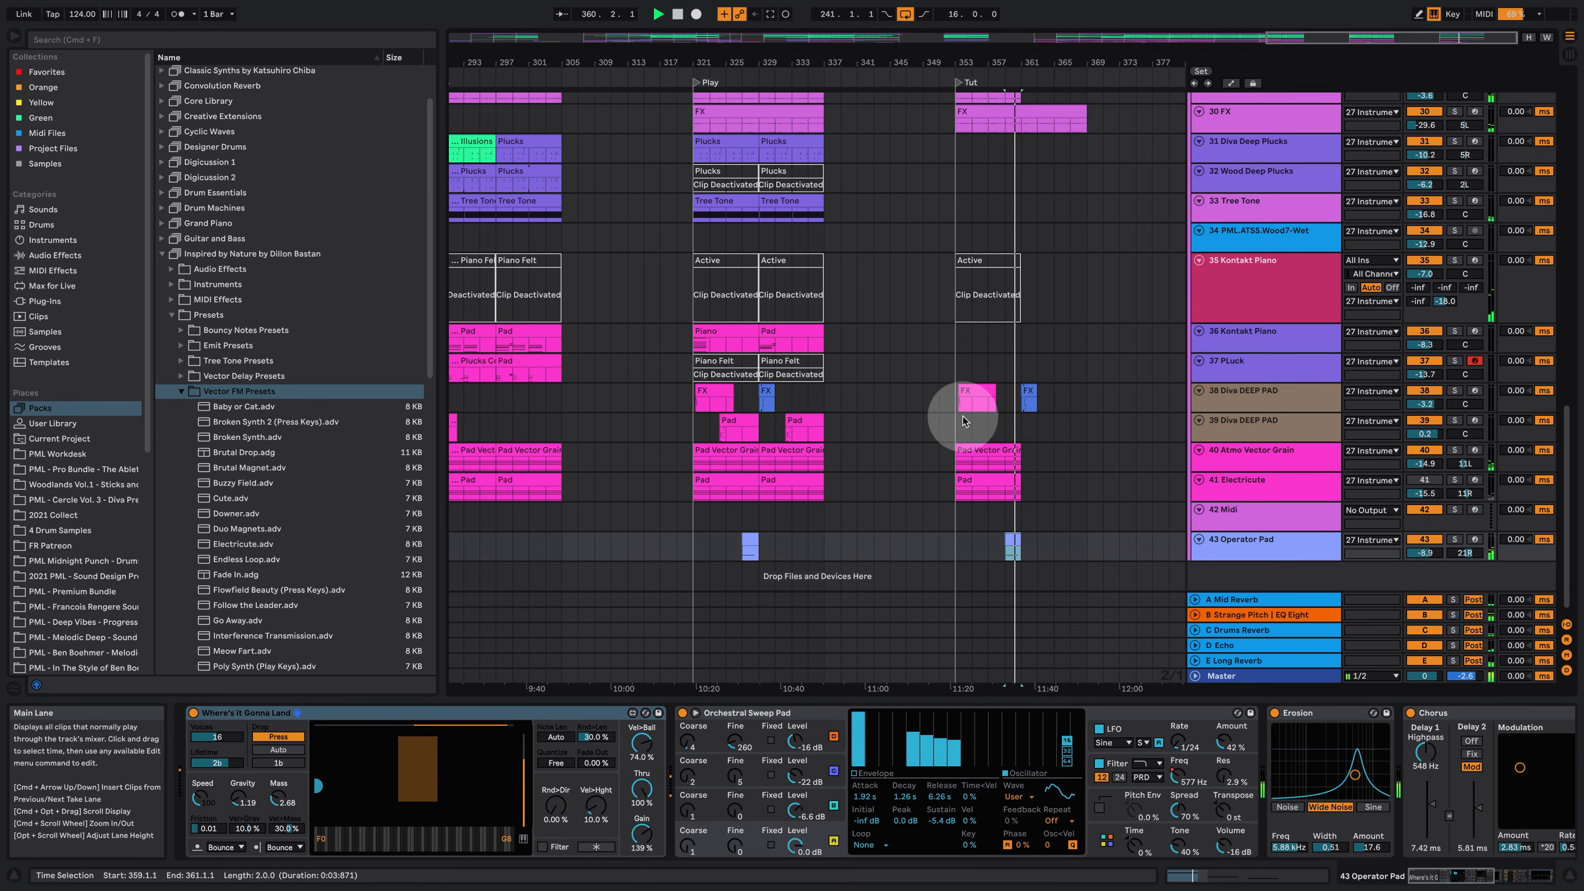
scroll(952, 405, "up", 3)
scroll(961, 426, "down", 1)
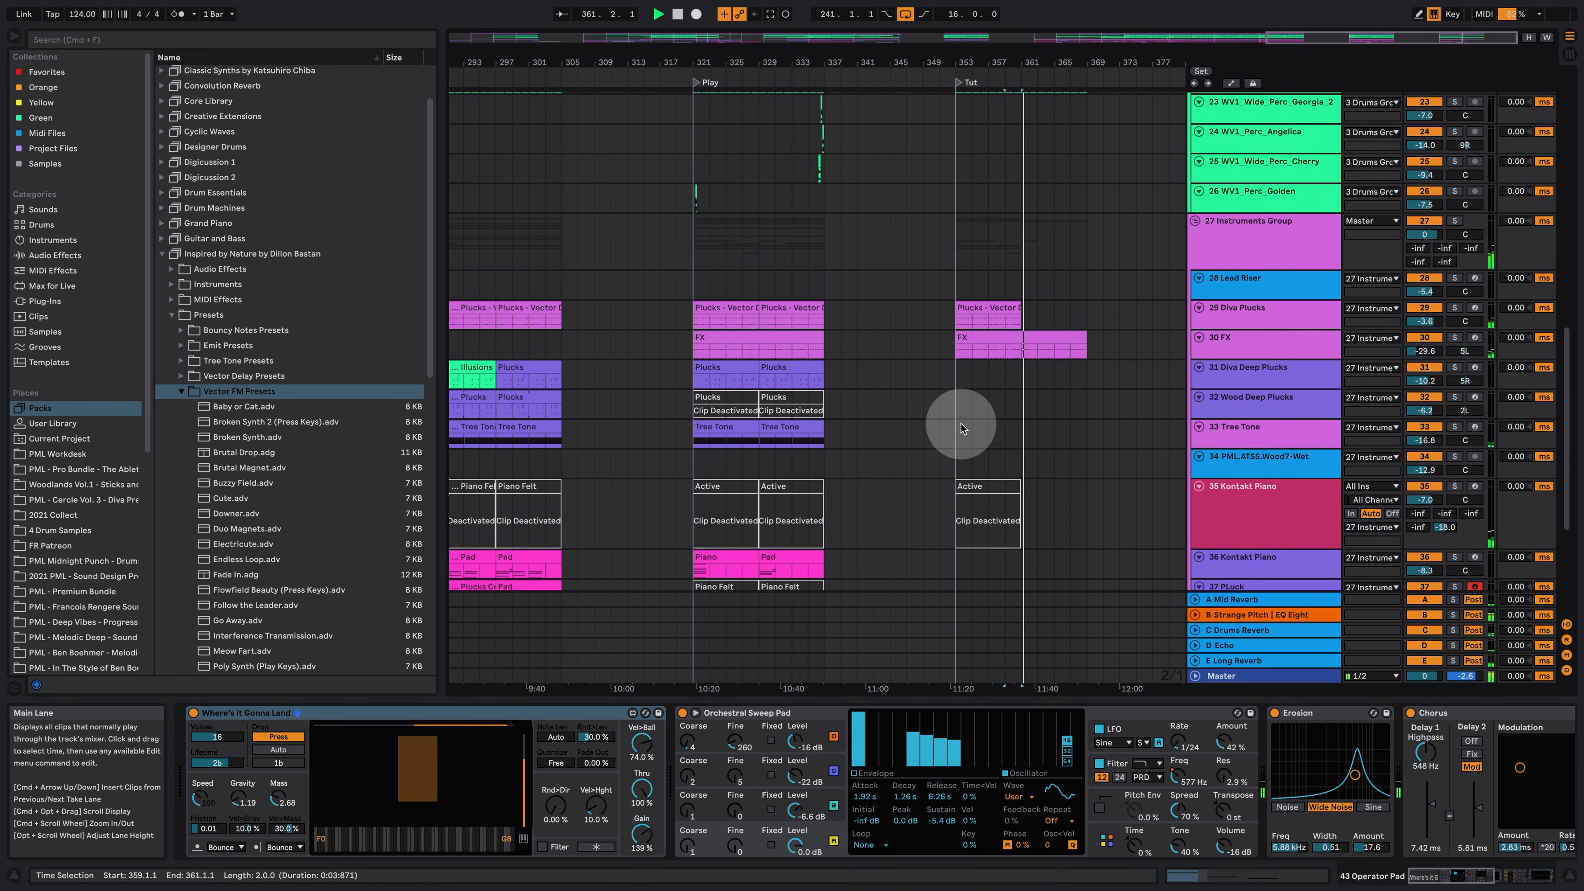
scroll(958, 450, "up", 8)
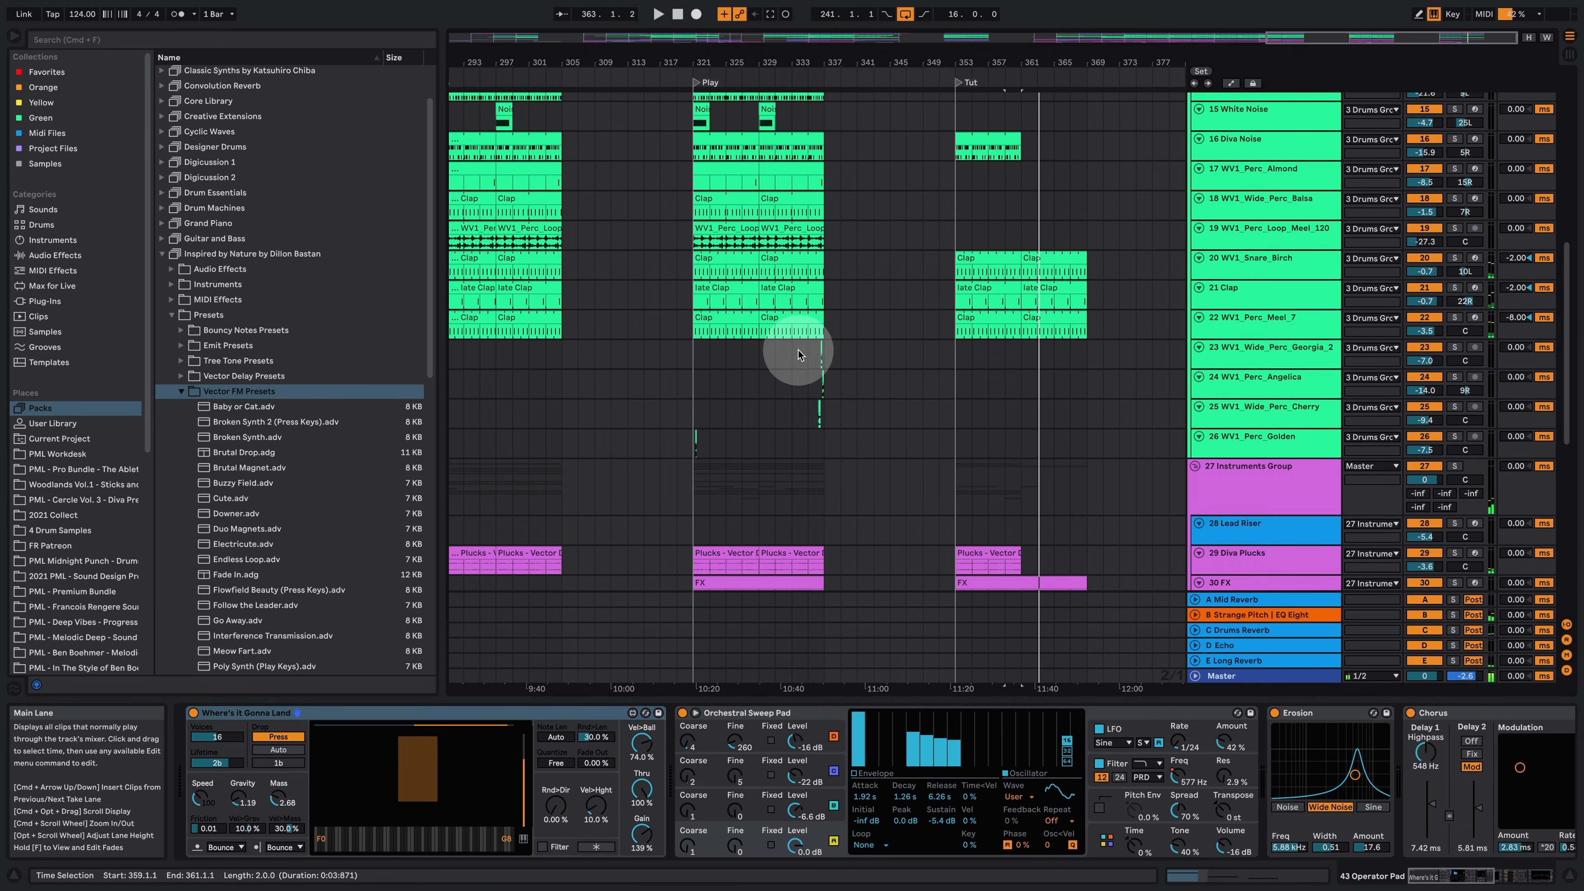
scroll(833, 450, "up", 1)
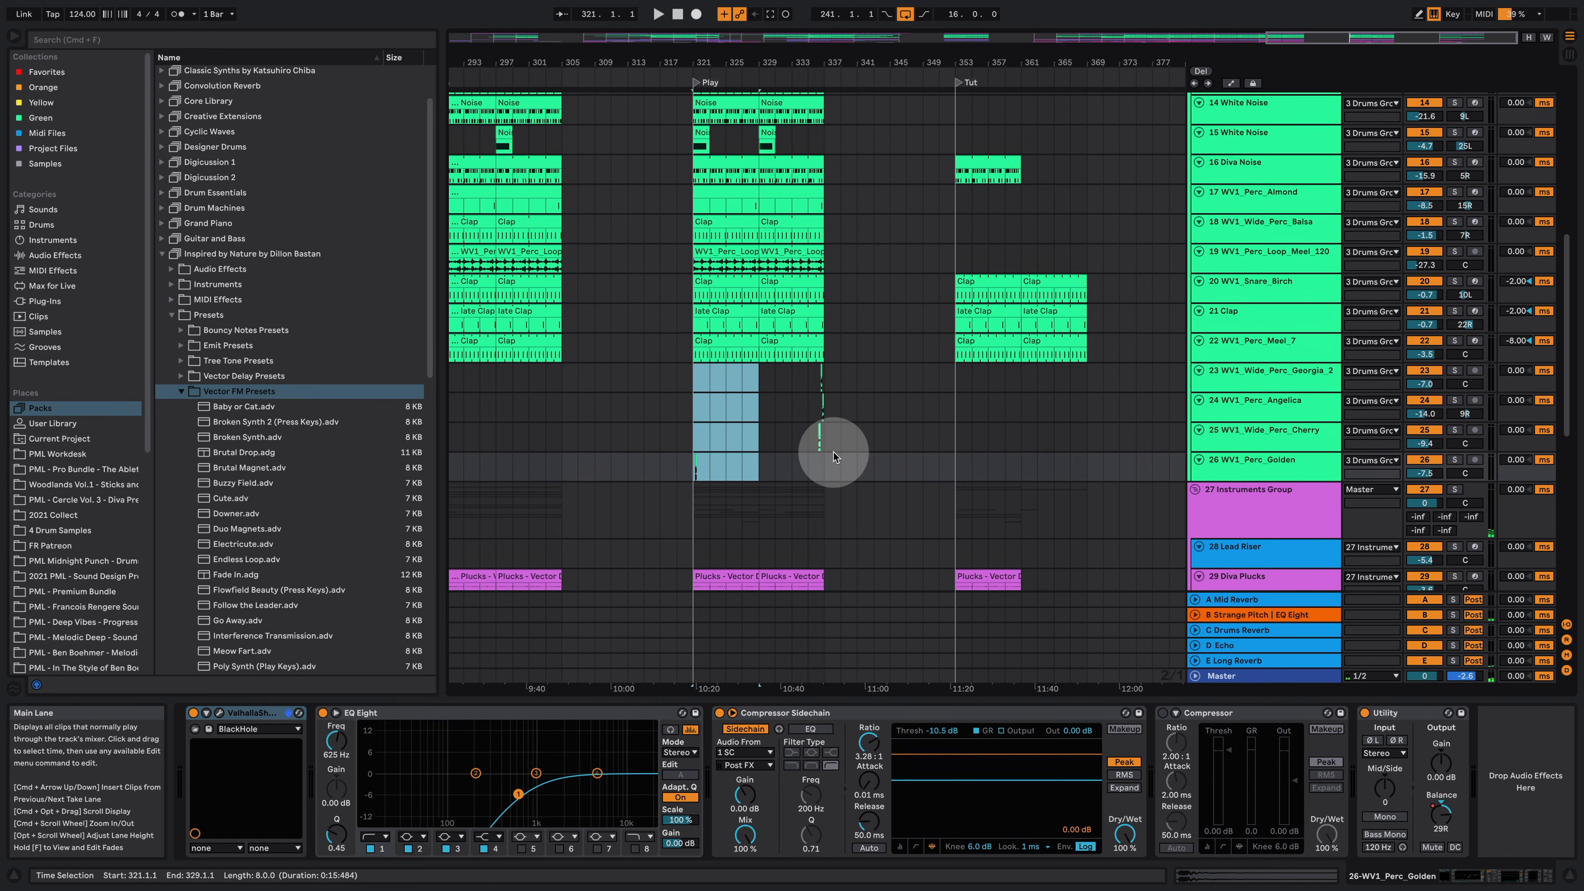
left_click_drag(826, 467, 689, 166)
scroll(727, 205, "up", 5)
left_click(802, 328)
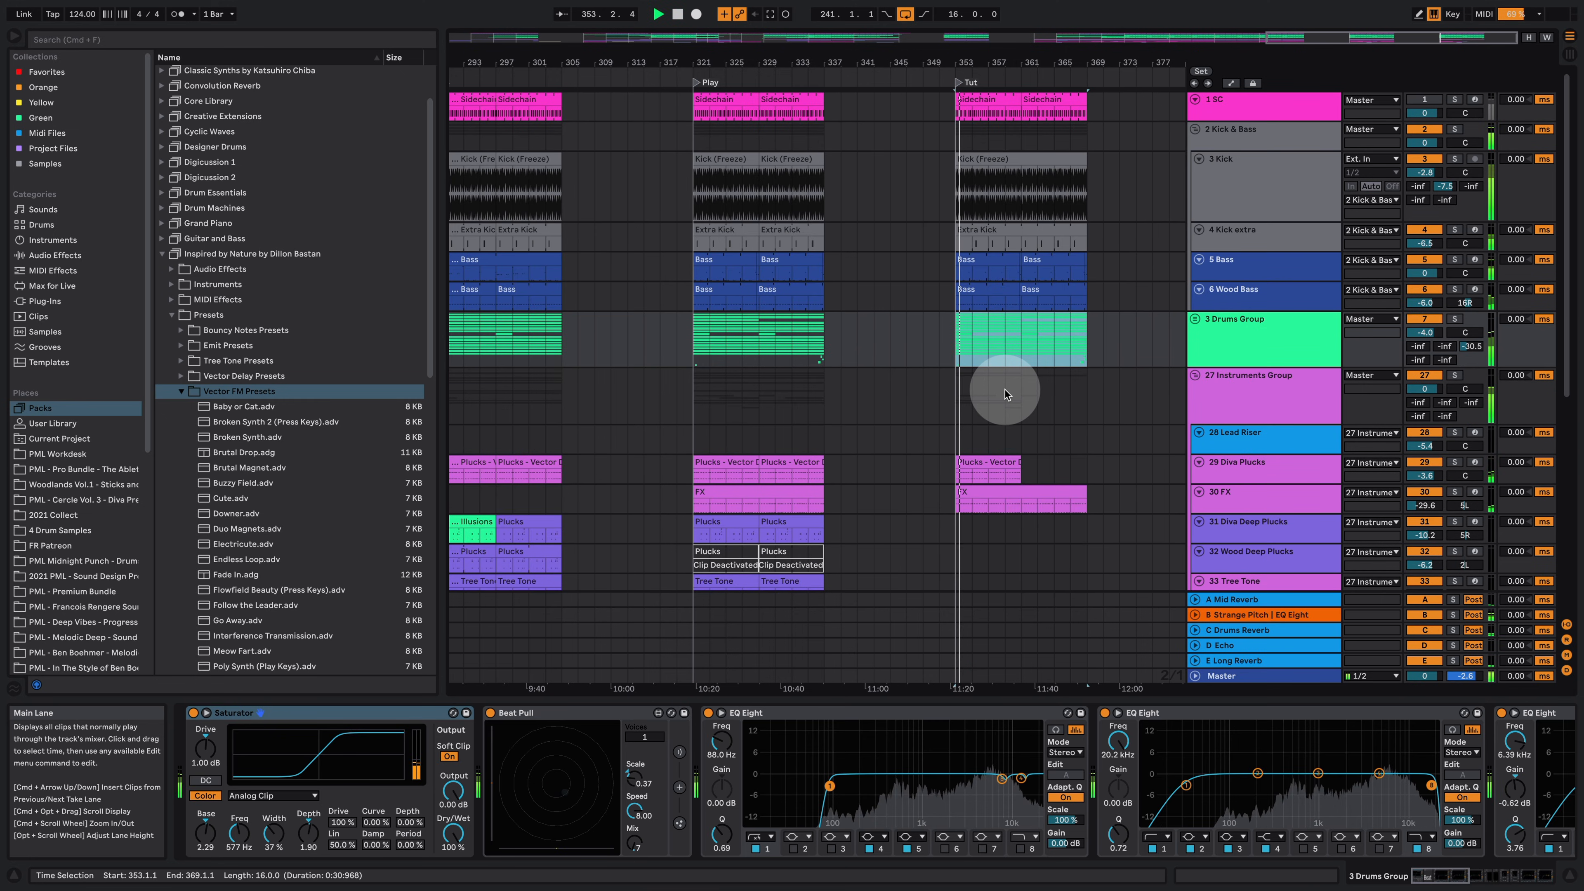
scroll(960, 431, "down", 3)
scroll(960, 430, "down", 2)
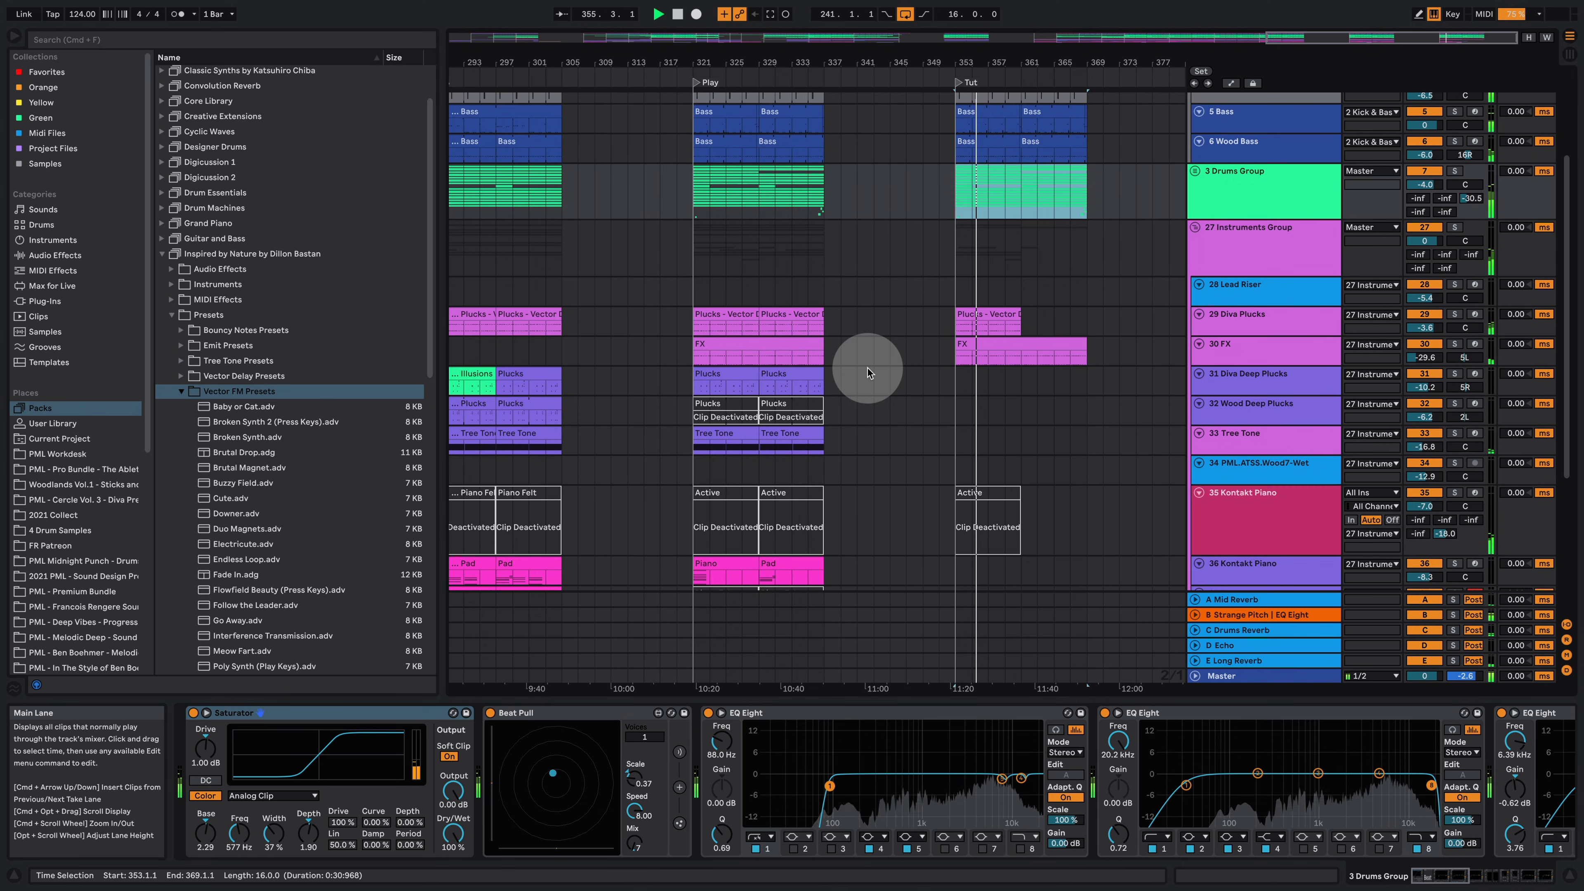
scroll(854, 369, "down", 3)
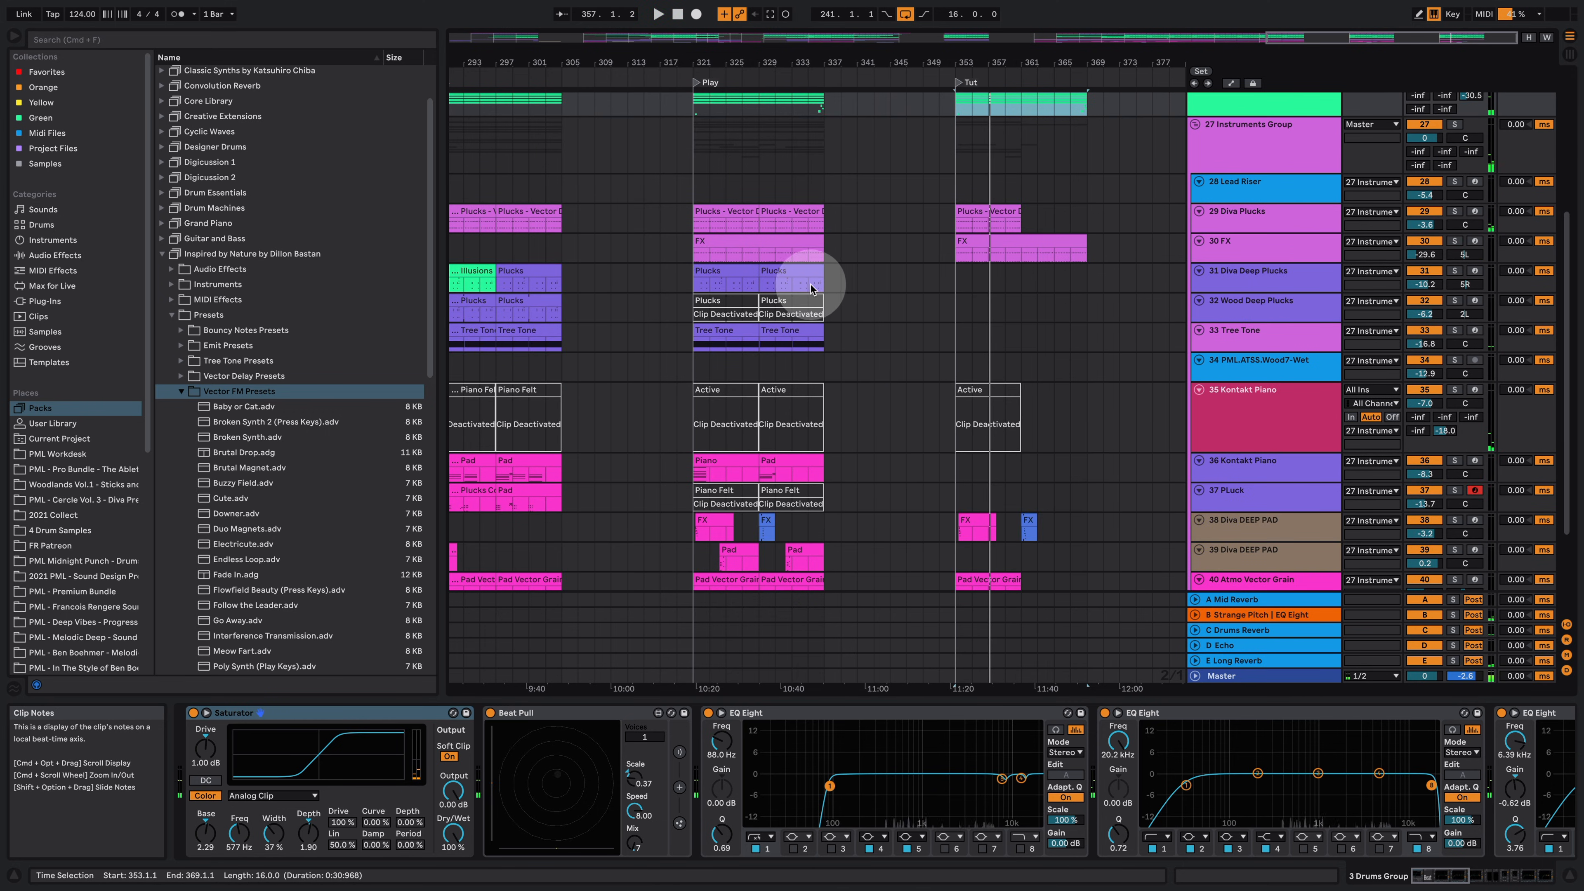
Step: Copy the Plucks clip on 31 Diva Deep Plucks from the Play section into the Tut section and enlarge its lane
left_click(709, 269)
left_click_drag(709, 269, 973, 278)
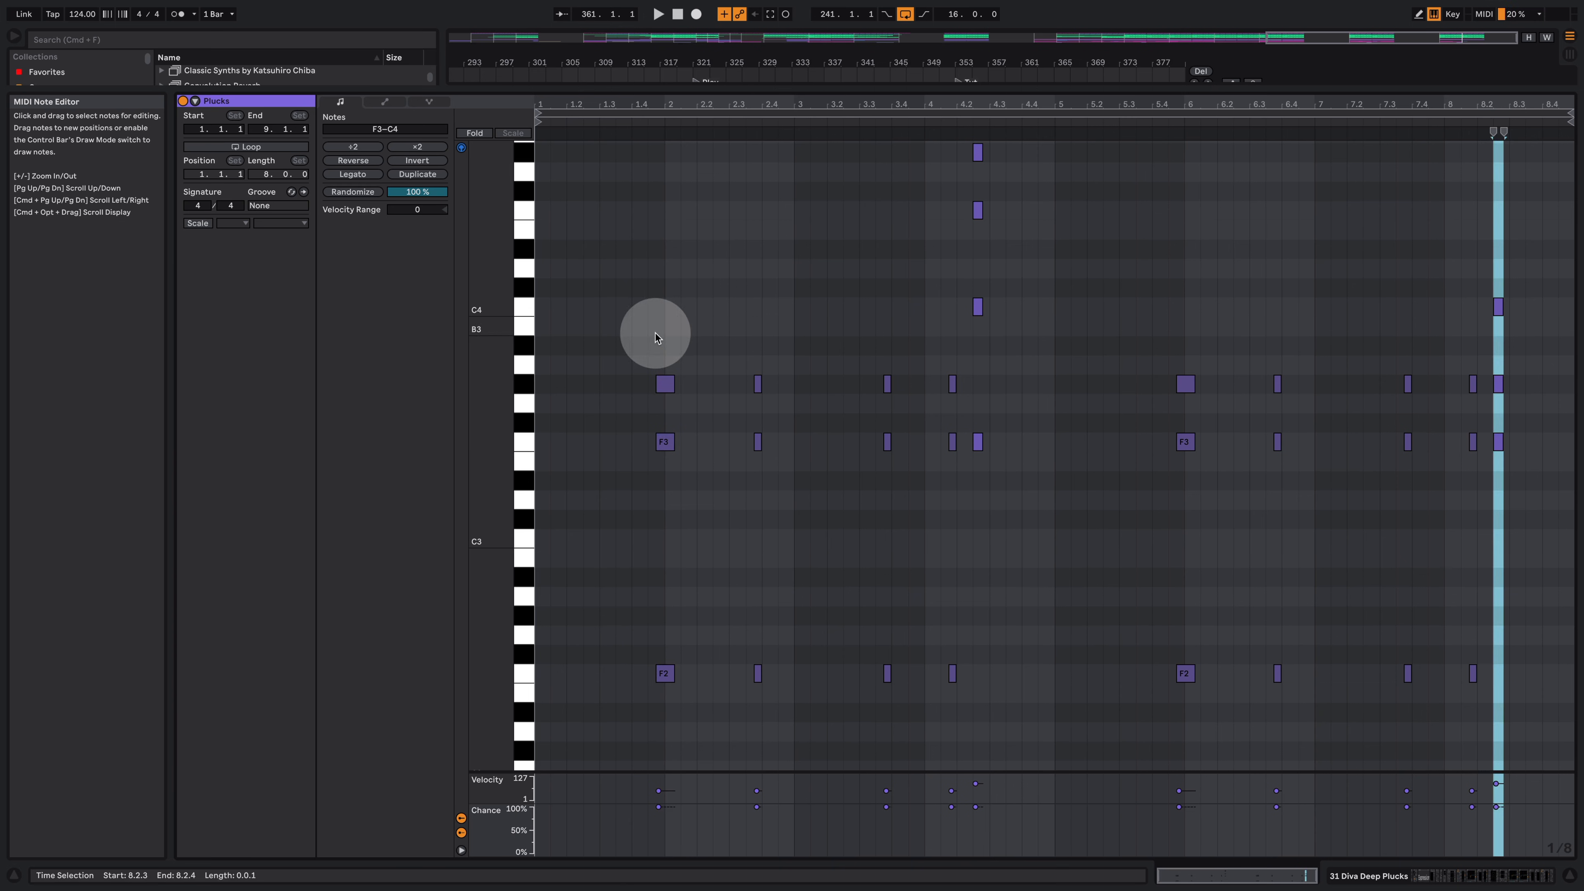
left_click_drag(654, 335, 926, 875)
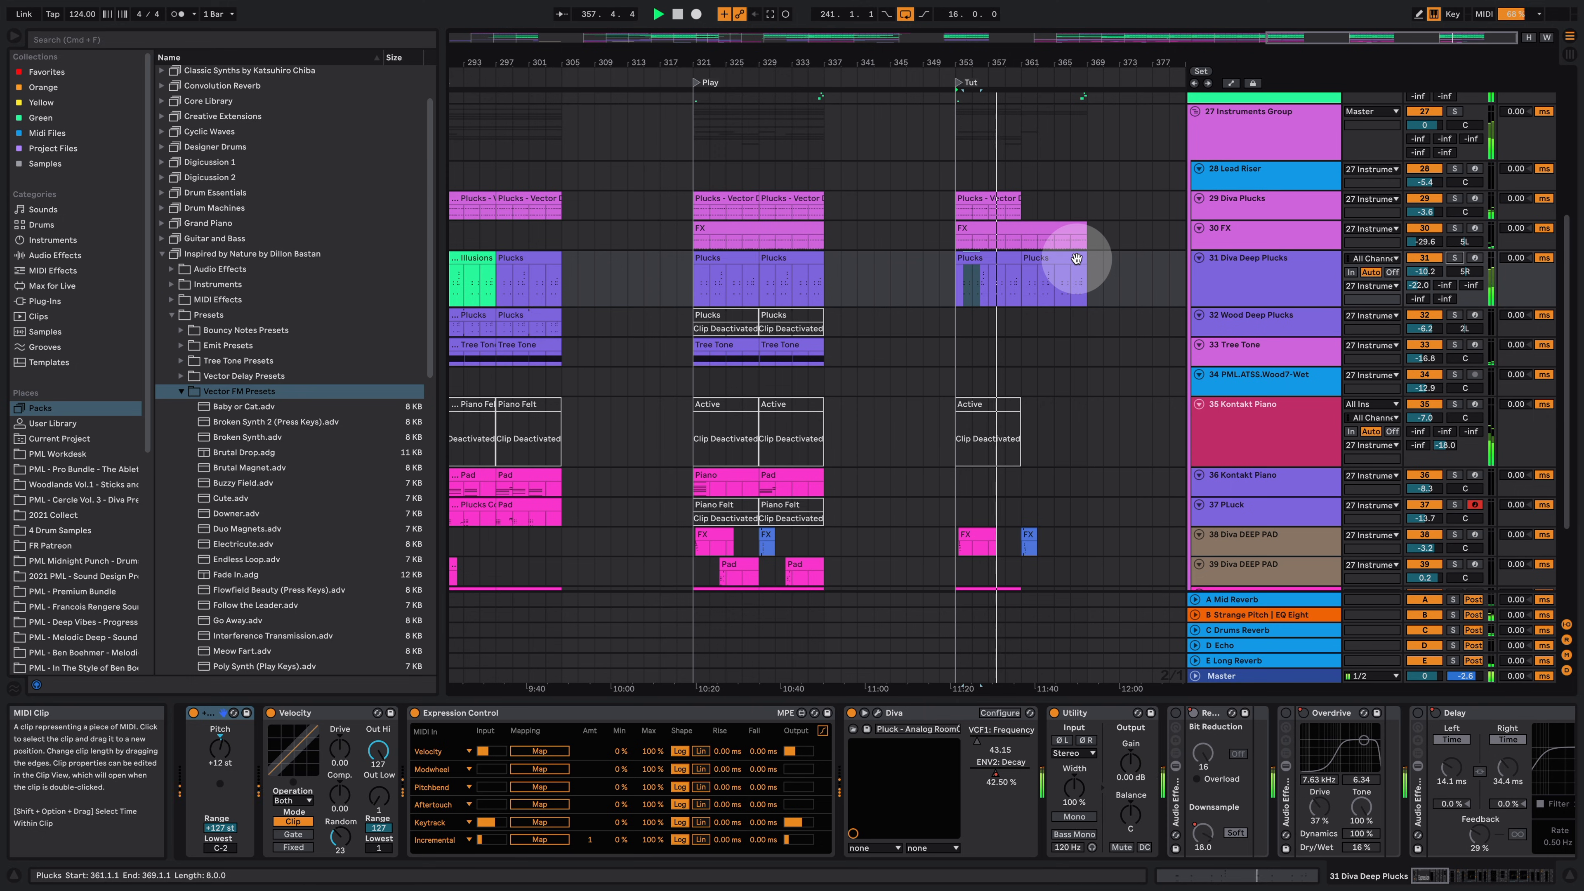
Step: Select the Plucks - Vector Delays clip on 29 Diva Plucks in the Tut section to view its devices
scroll(1029, 319, "up", 4)
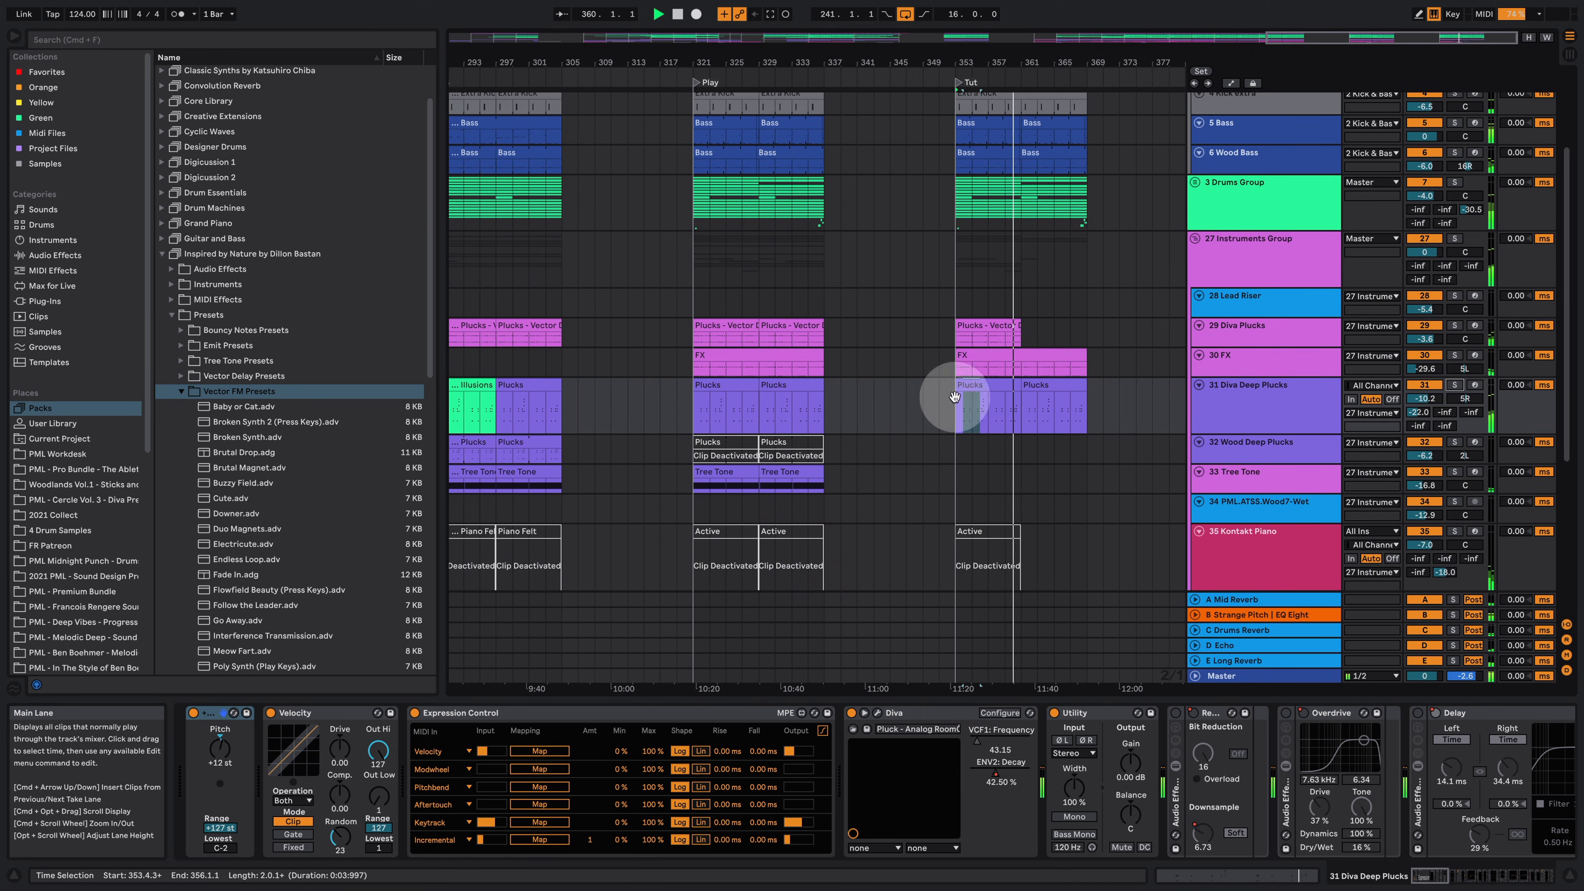
left_click(966, 327)
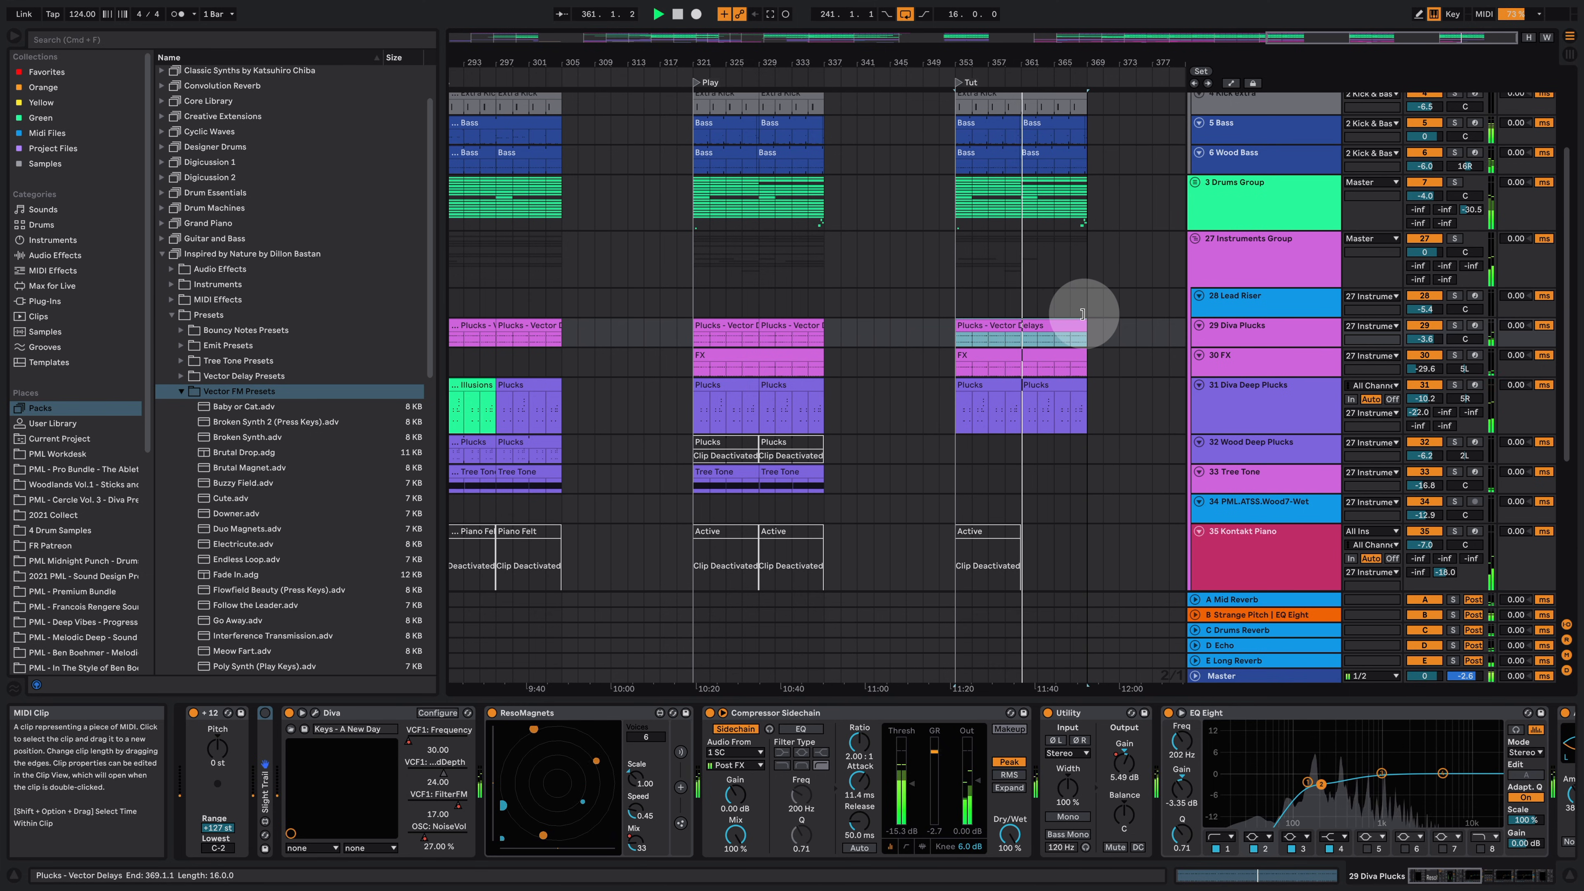
scroll(1060, 325, "down", 3)
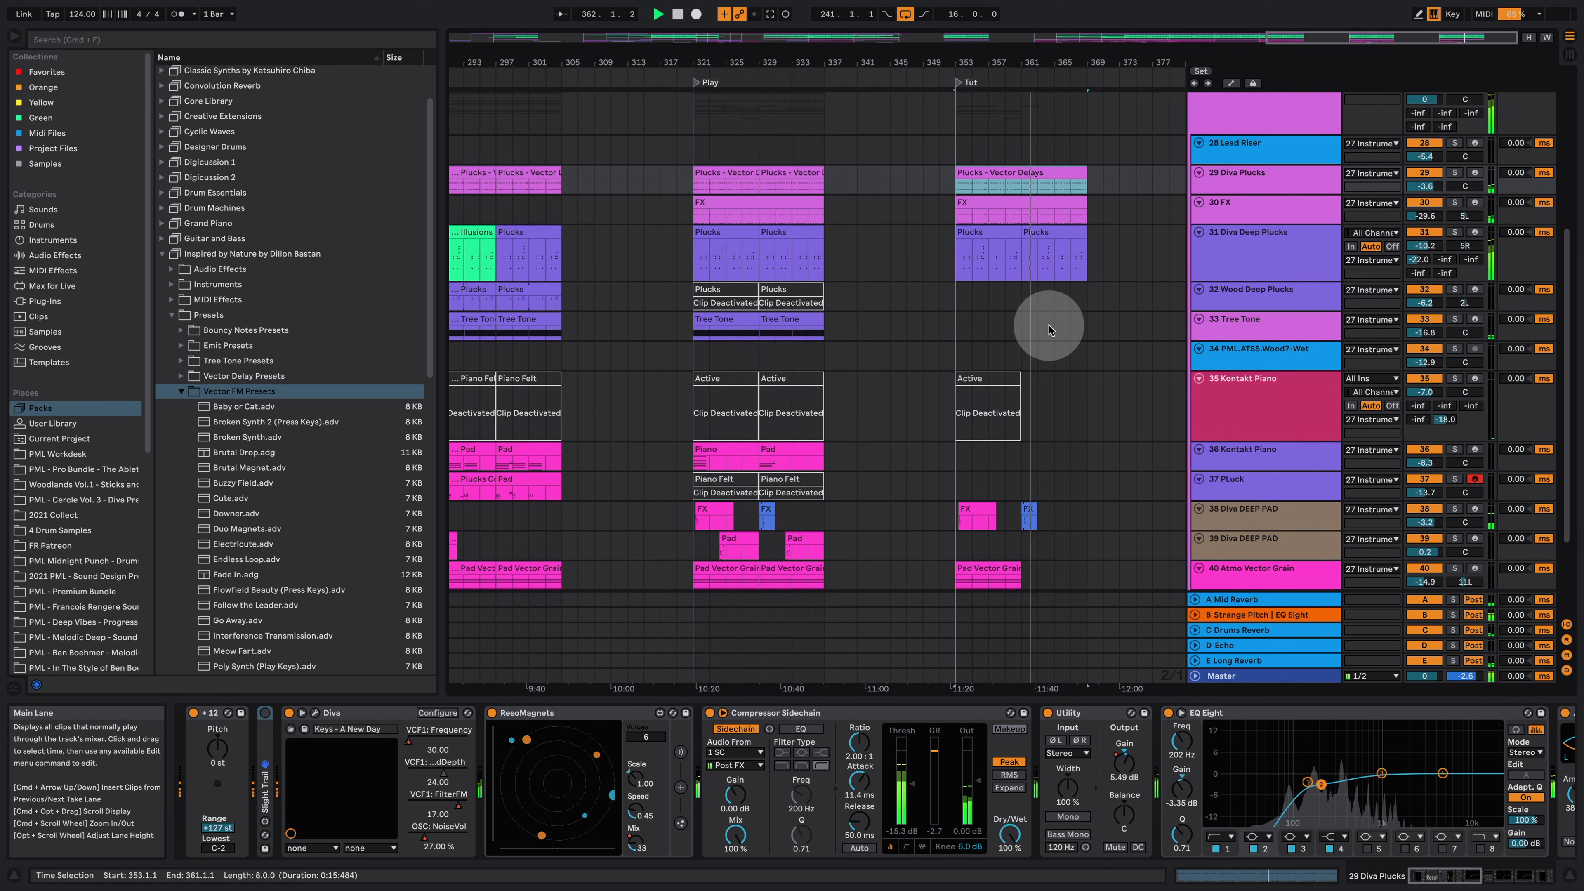
Step: Copy the Tree Tone clip from the Play section into the Tut section and solo the 33 Tree Tone track
scroll(1047, 332, "up", 3)
scroll(1042, 337, "down", 2)
left_click(717, 404)
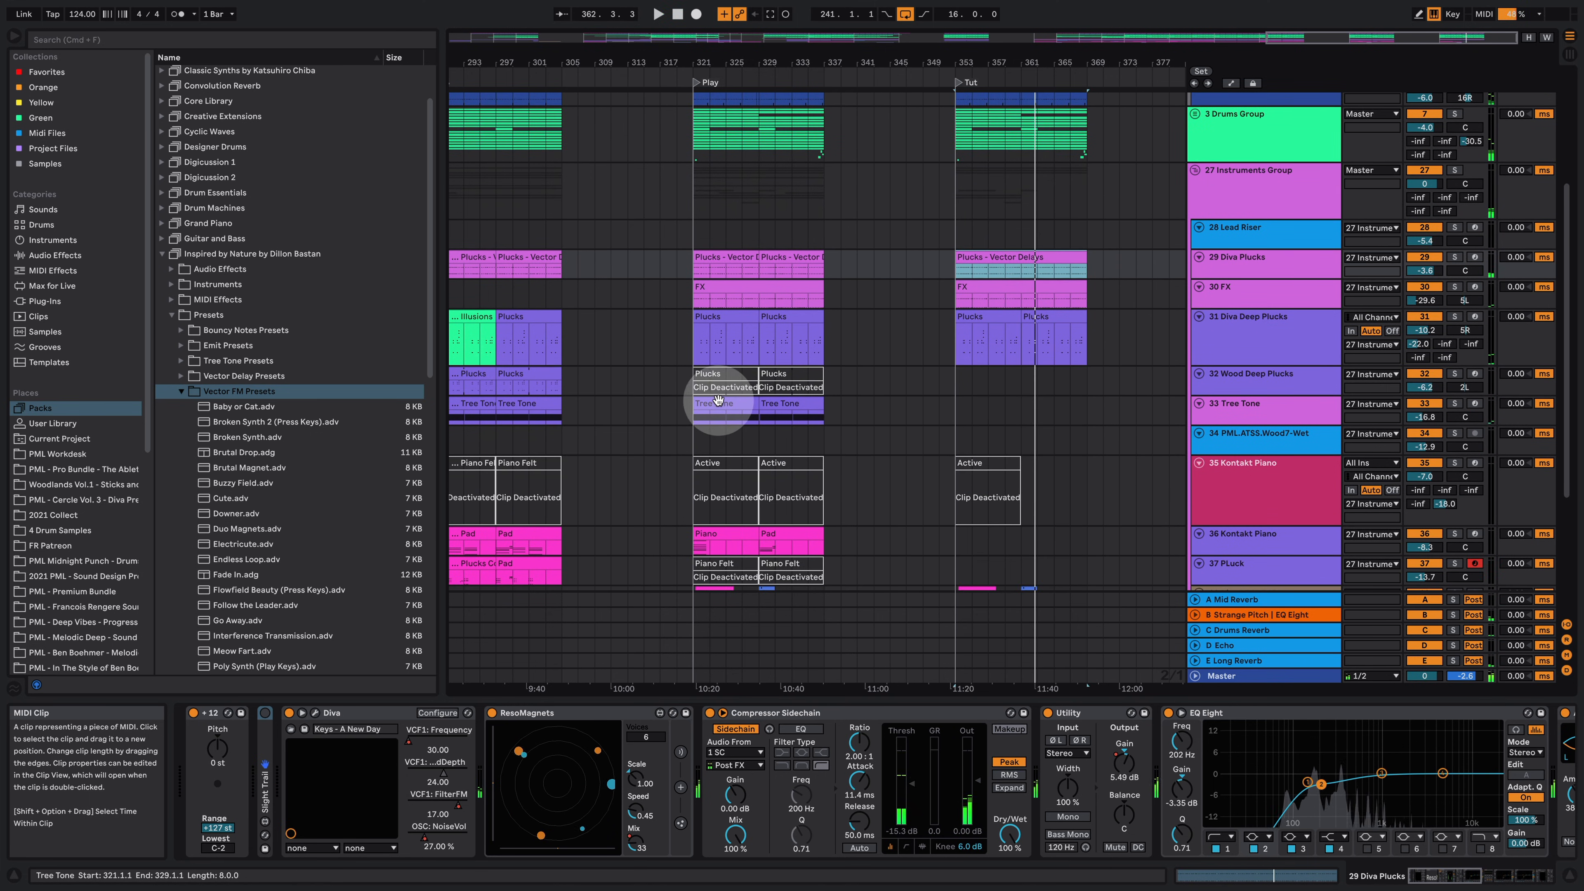
key("space")
left_click_drag(718, 404, 984, 413)
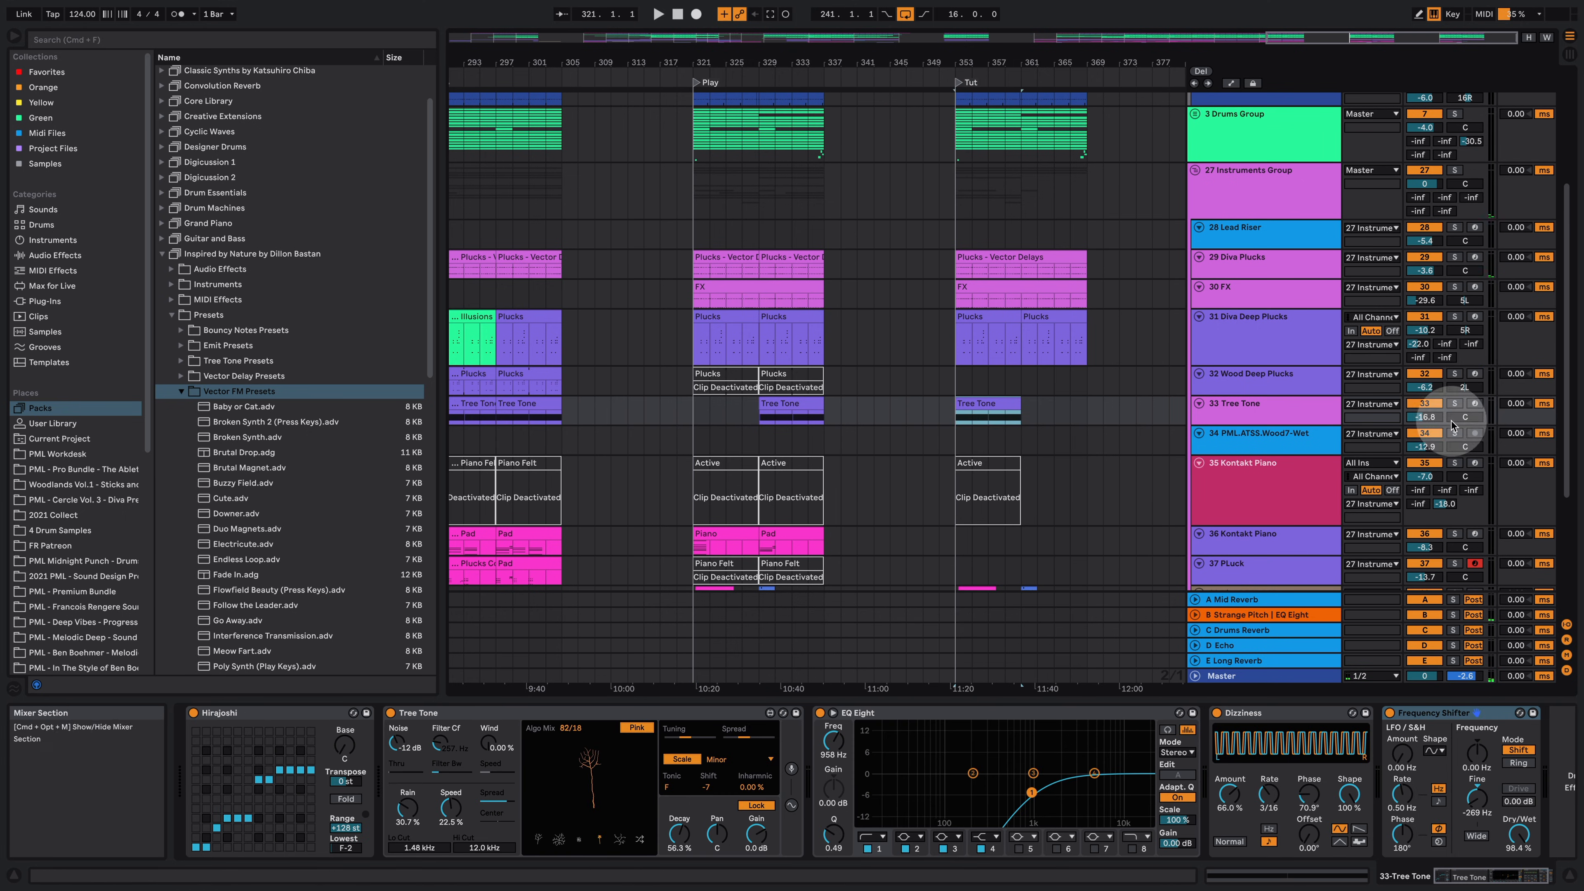
left_click(1454, 403)
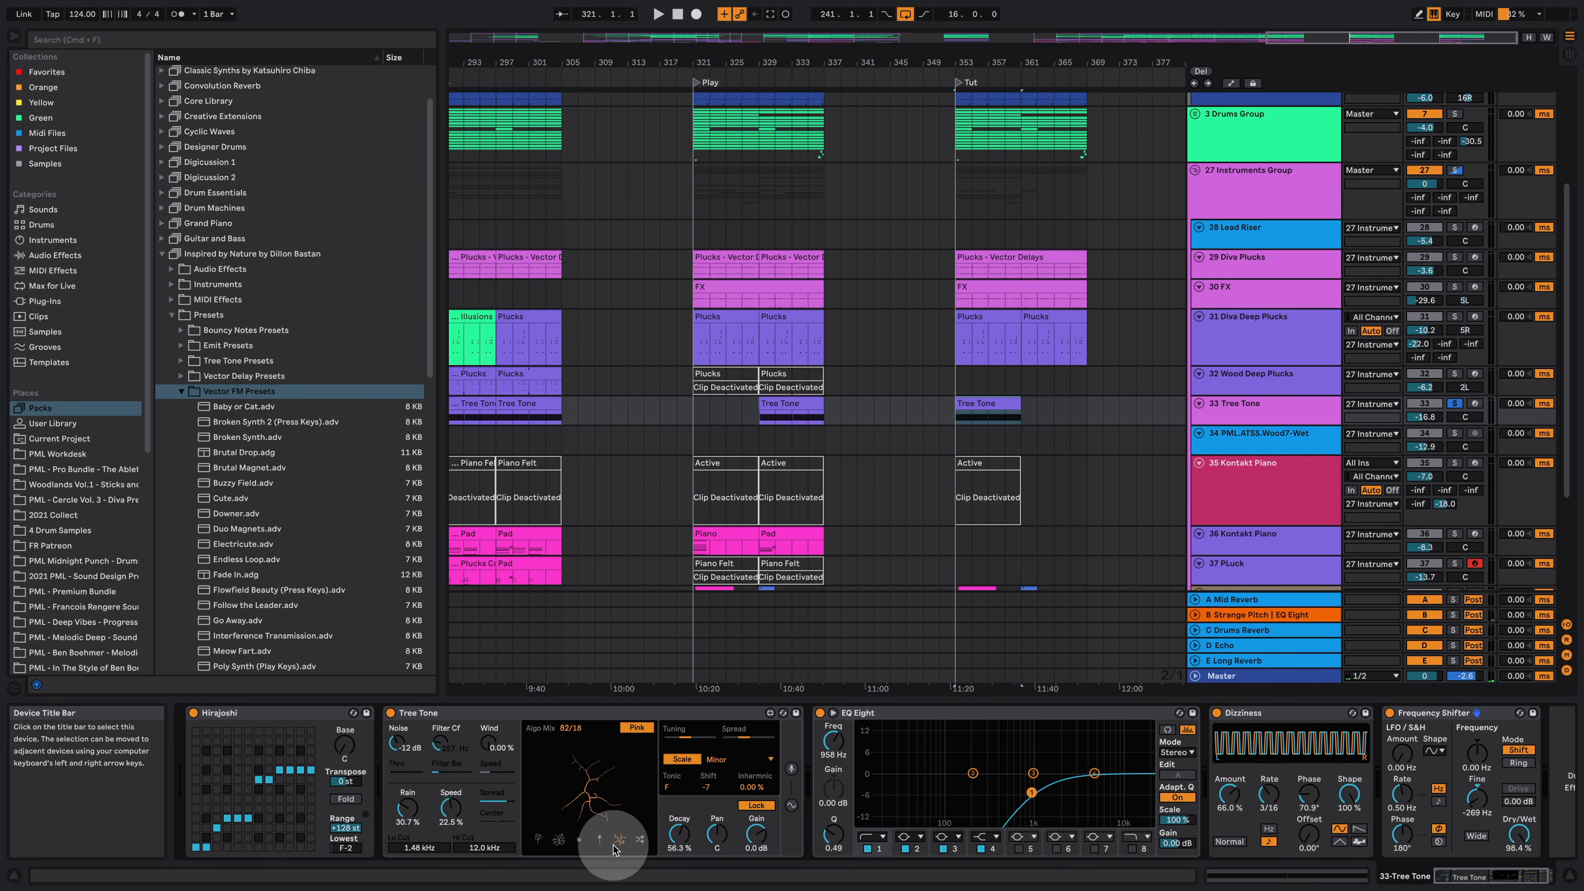
Step: Play the Tut section and generate two new trees in the Tree Tone device
key("space")
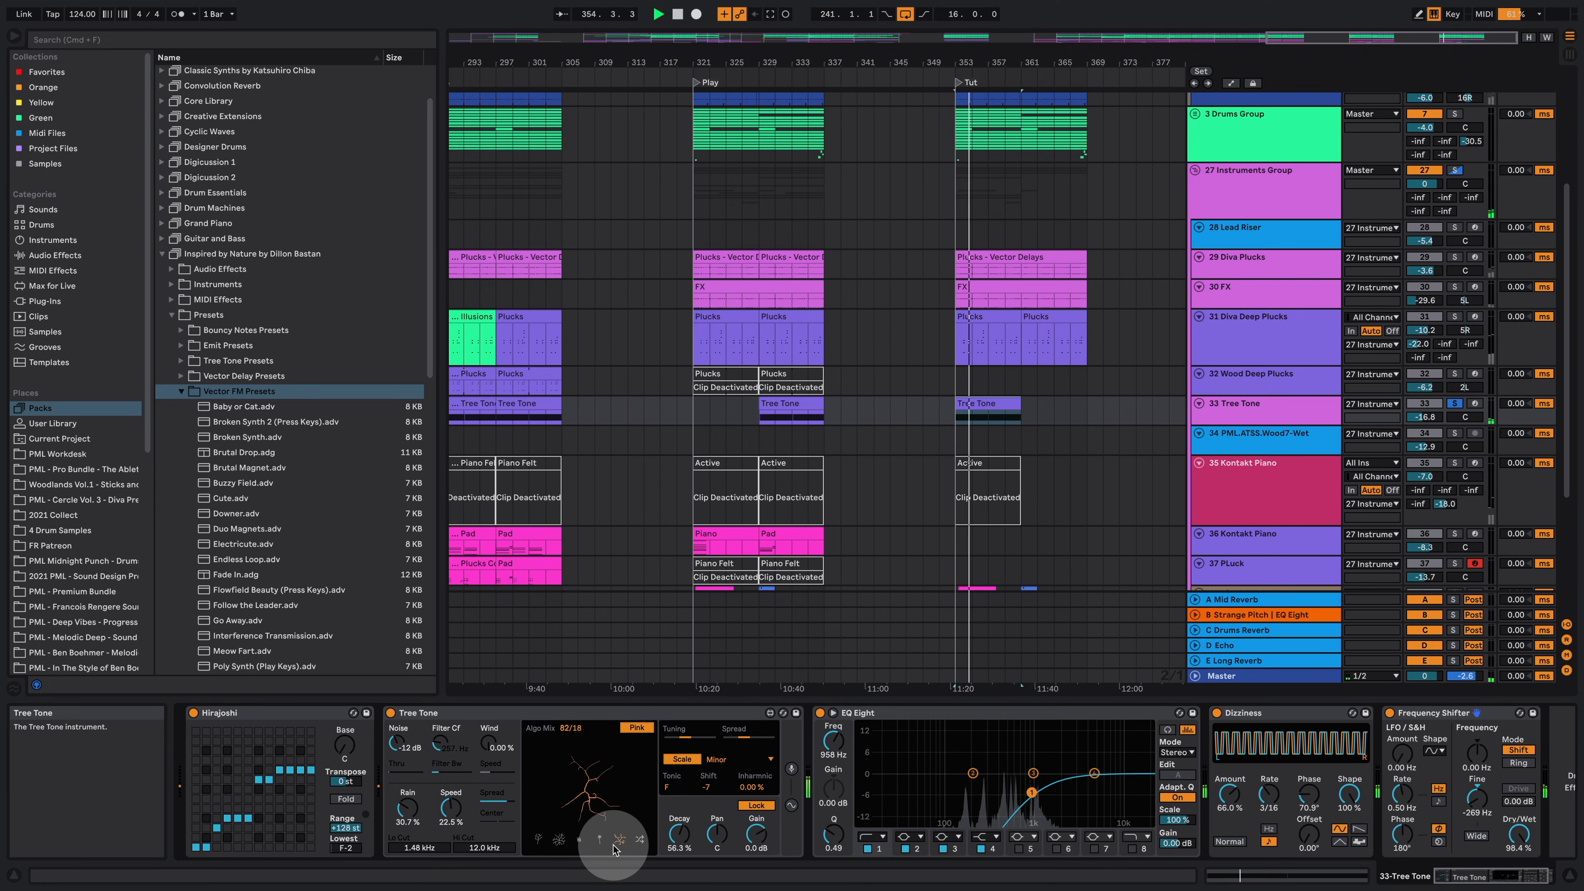
left_click(578, 841)
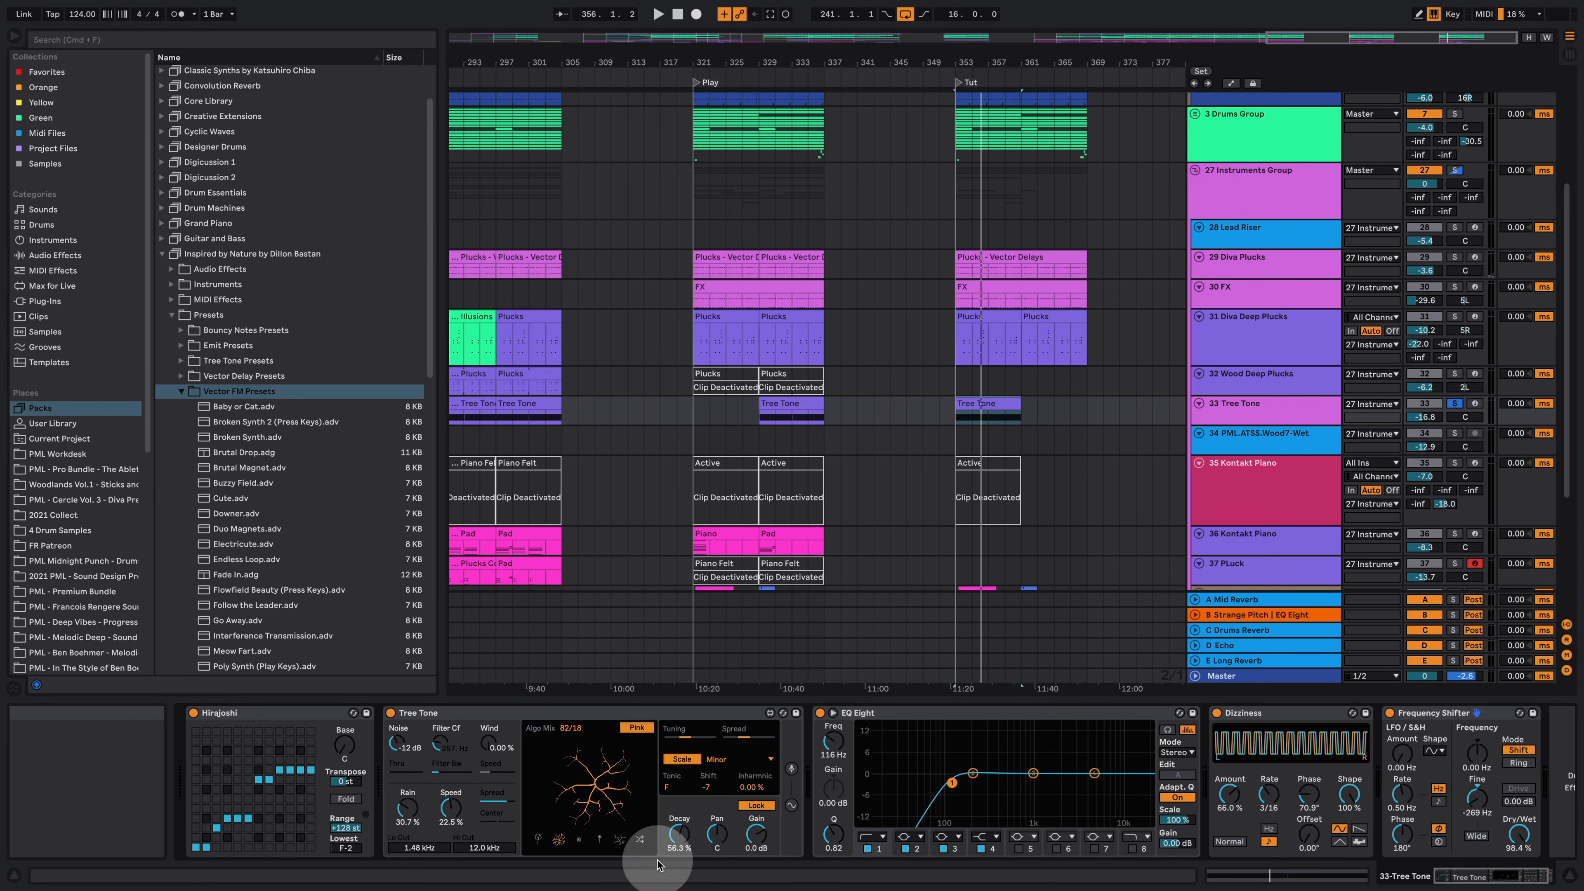
left_click(600, 837)
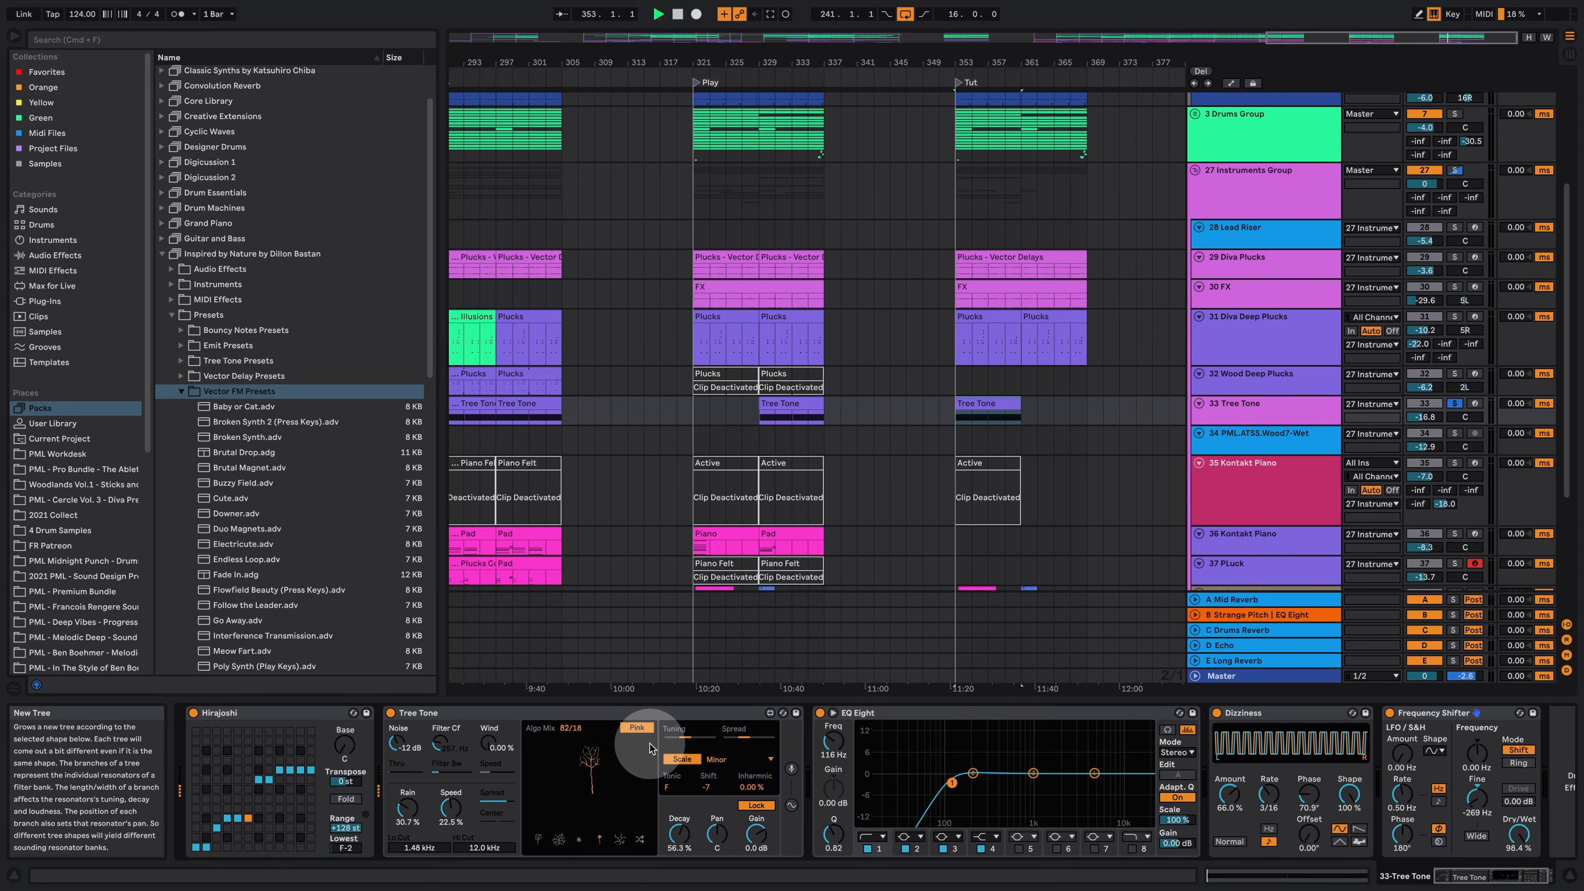
Step: Raise the EQ Eight filter band to about 726 Hz and toggle solo off on 33 Tree Tone
left_click_drag(952, 782, 1018, 789)
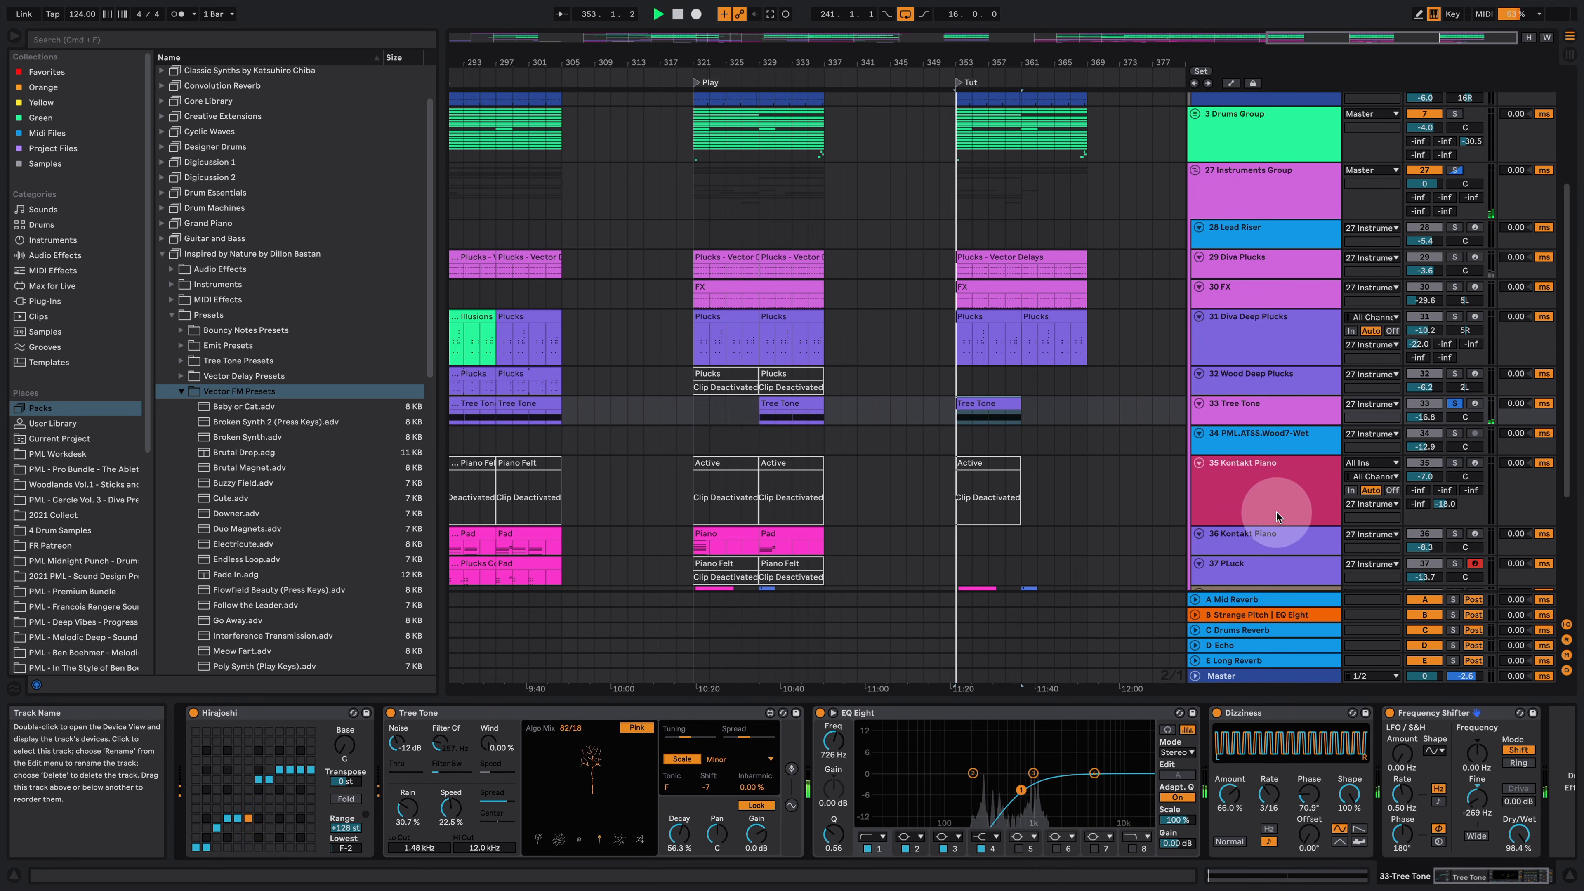
left_click(1462, 403)
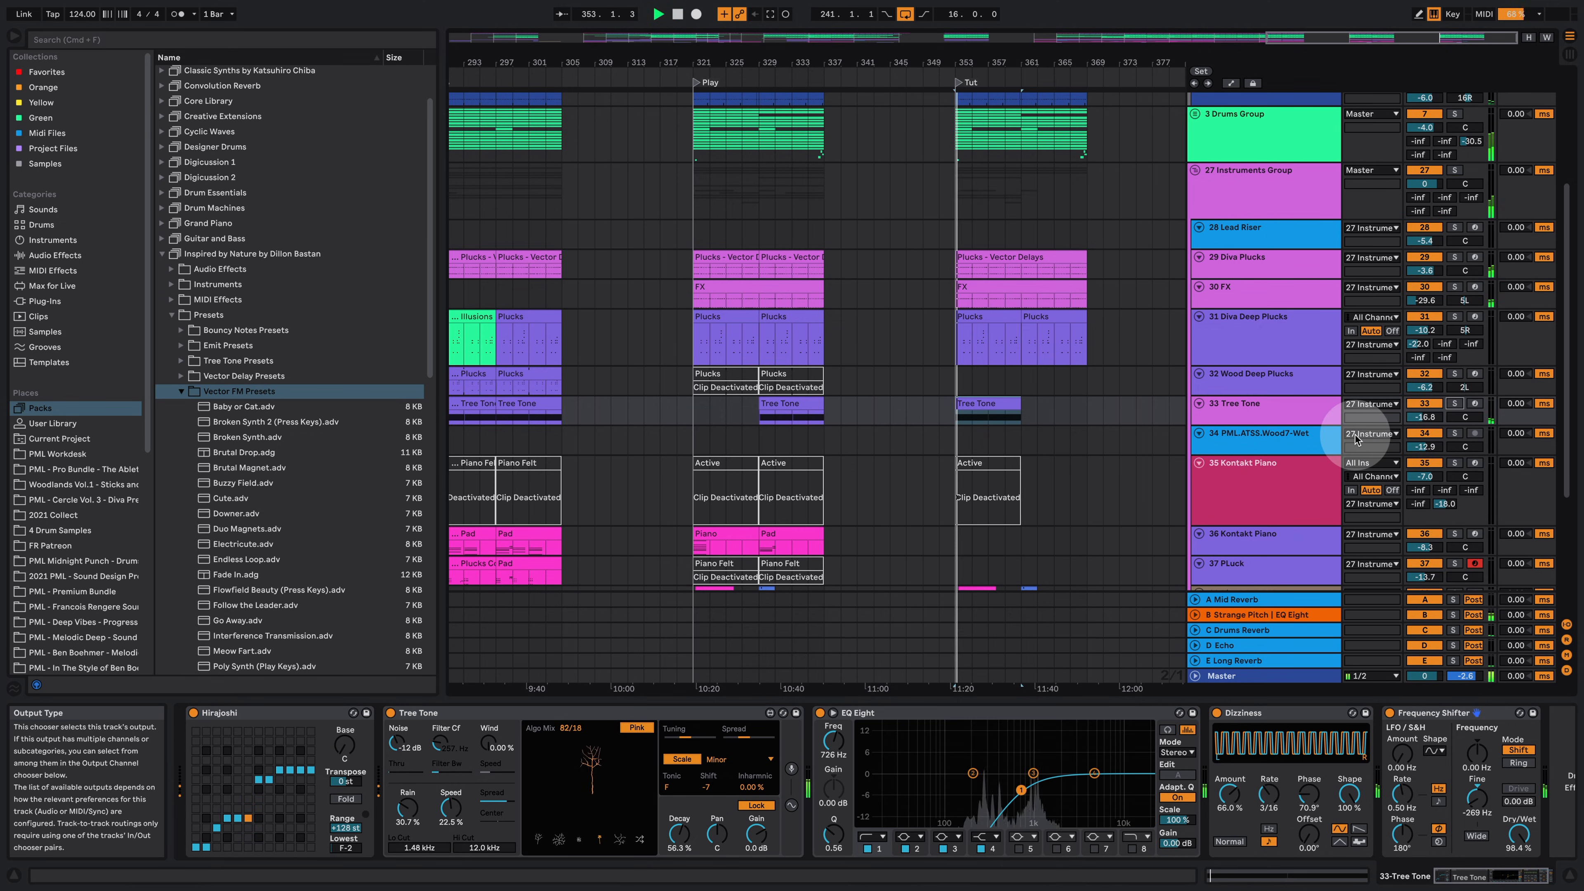
Step: Copy the clip on 34 PML.ATS5.Wood7-Wet from an earlier section into the Tut section, solo the track and play it
left_click_drag(954, 63, 957, 31)
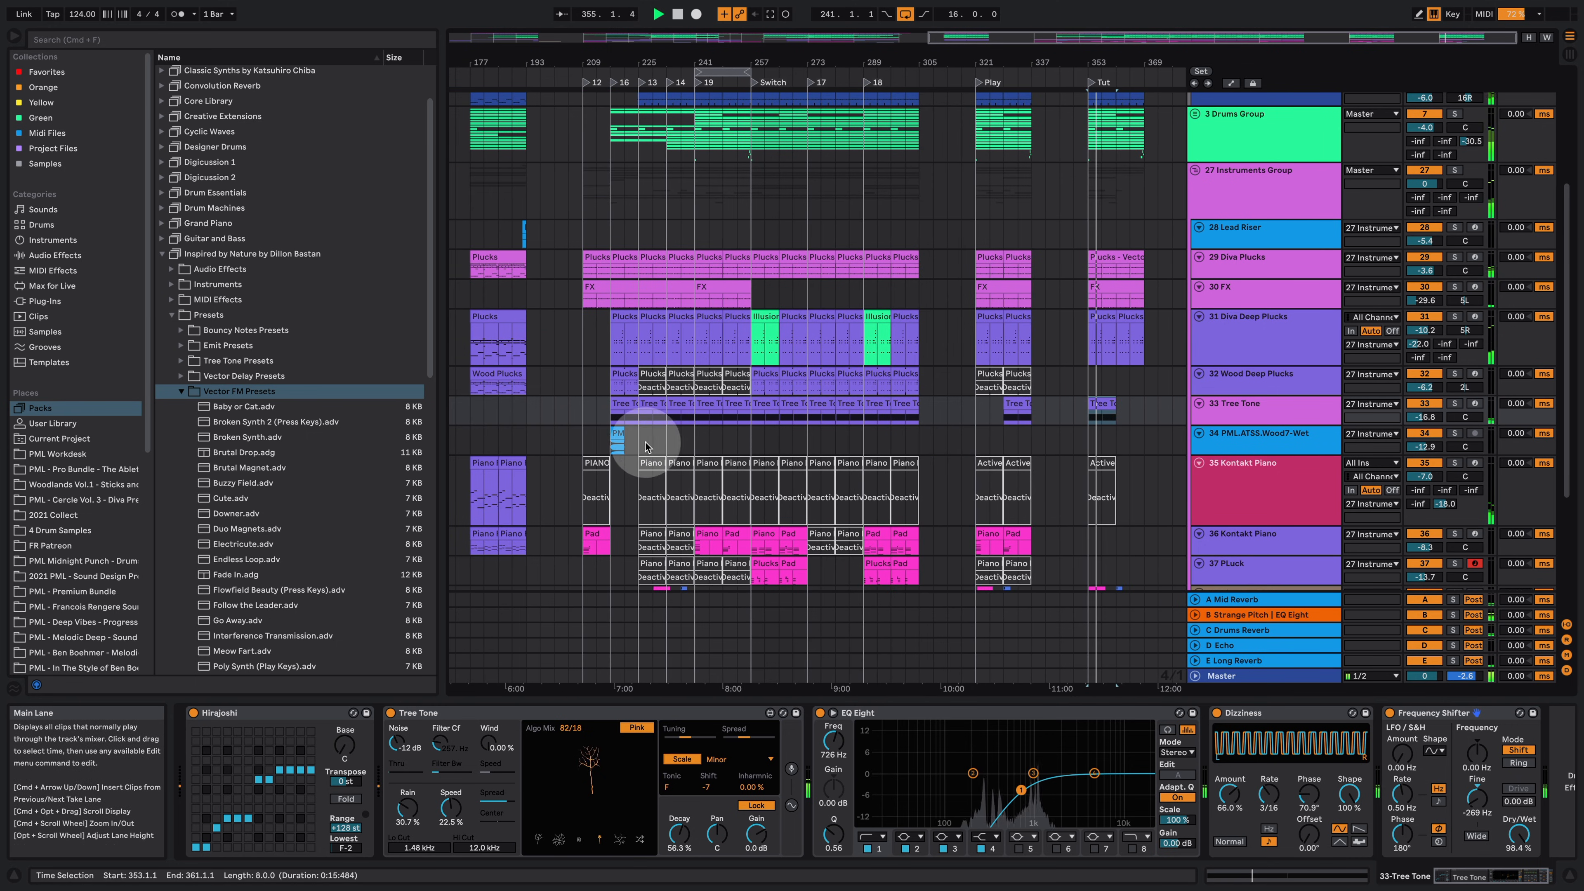
left_click_drag(649, 438, 1100, 445)
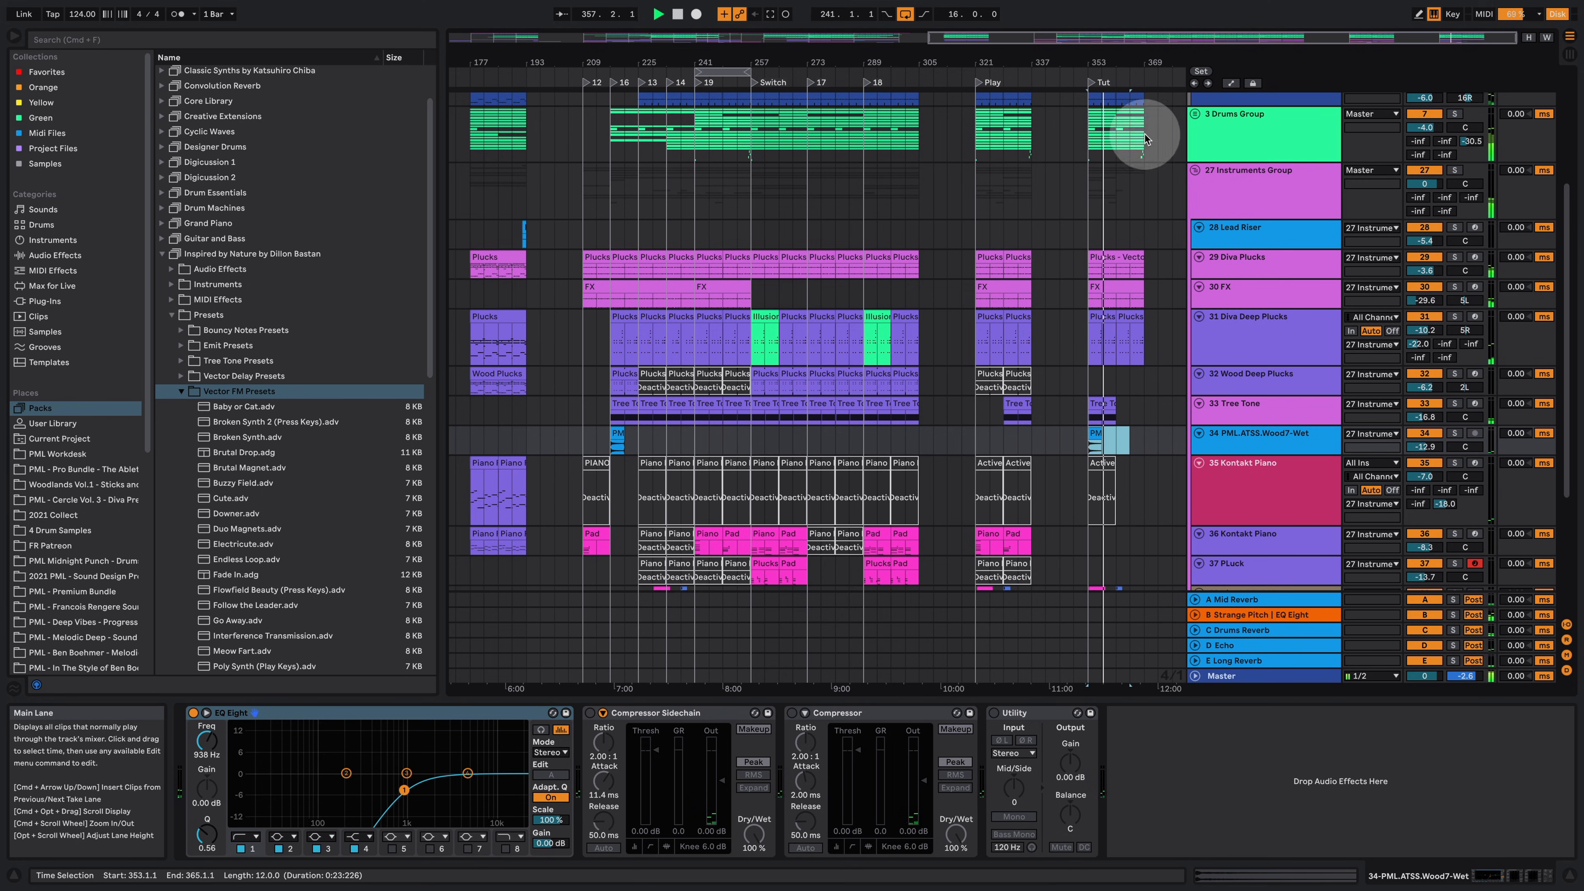
left_click_drag(1107, 62, 998, 94)
left_click(1454, 433)
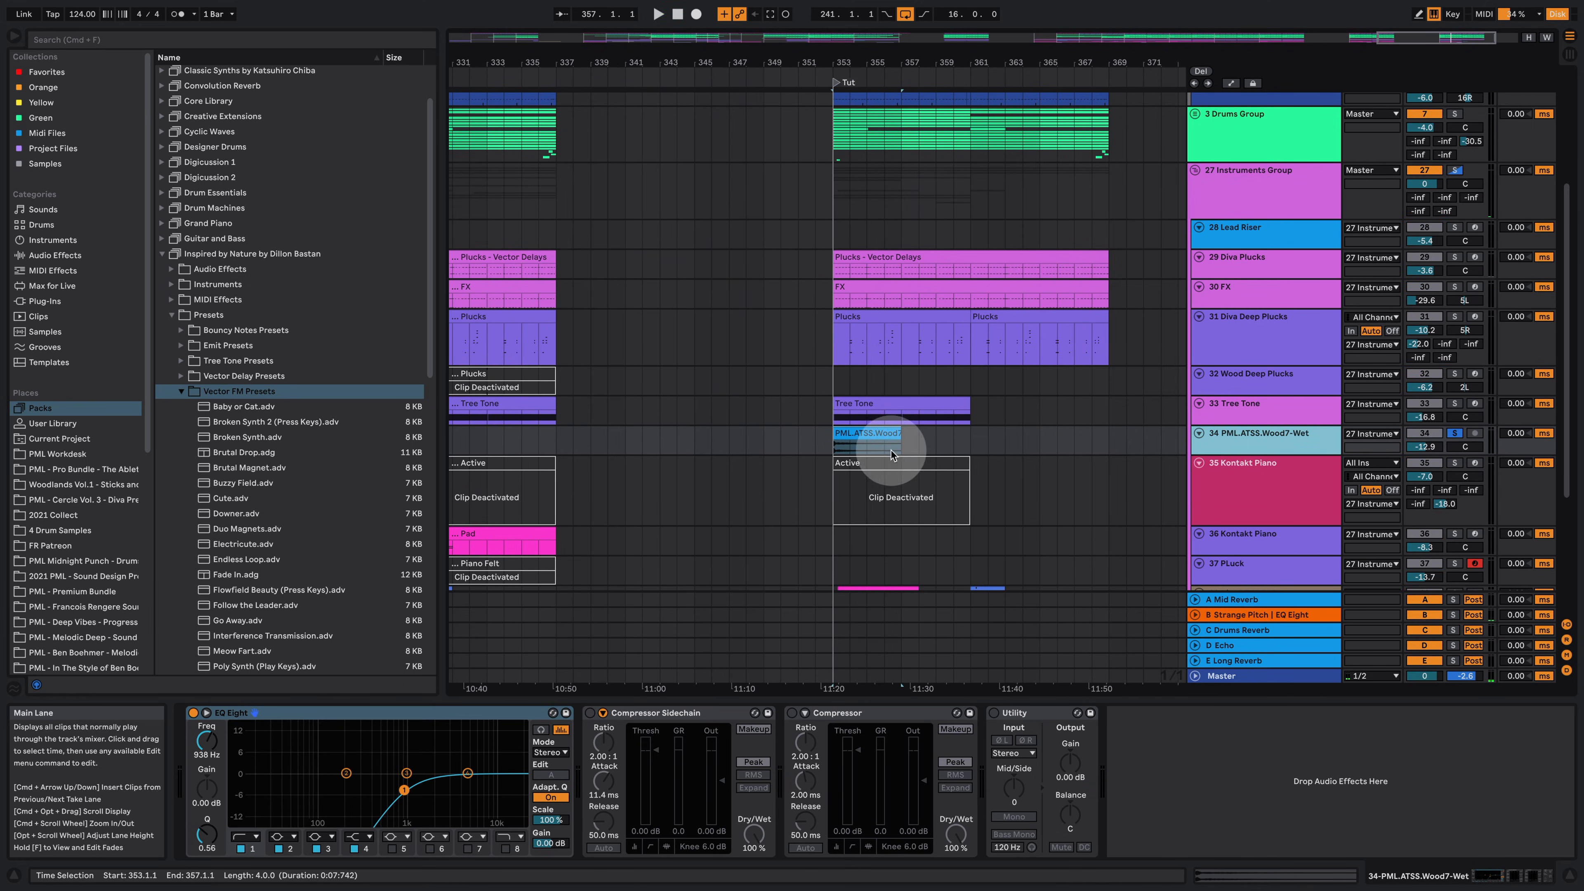
left_click(879, 430)
key("space")
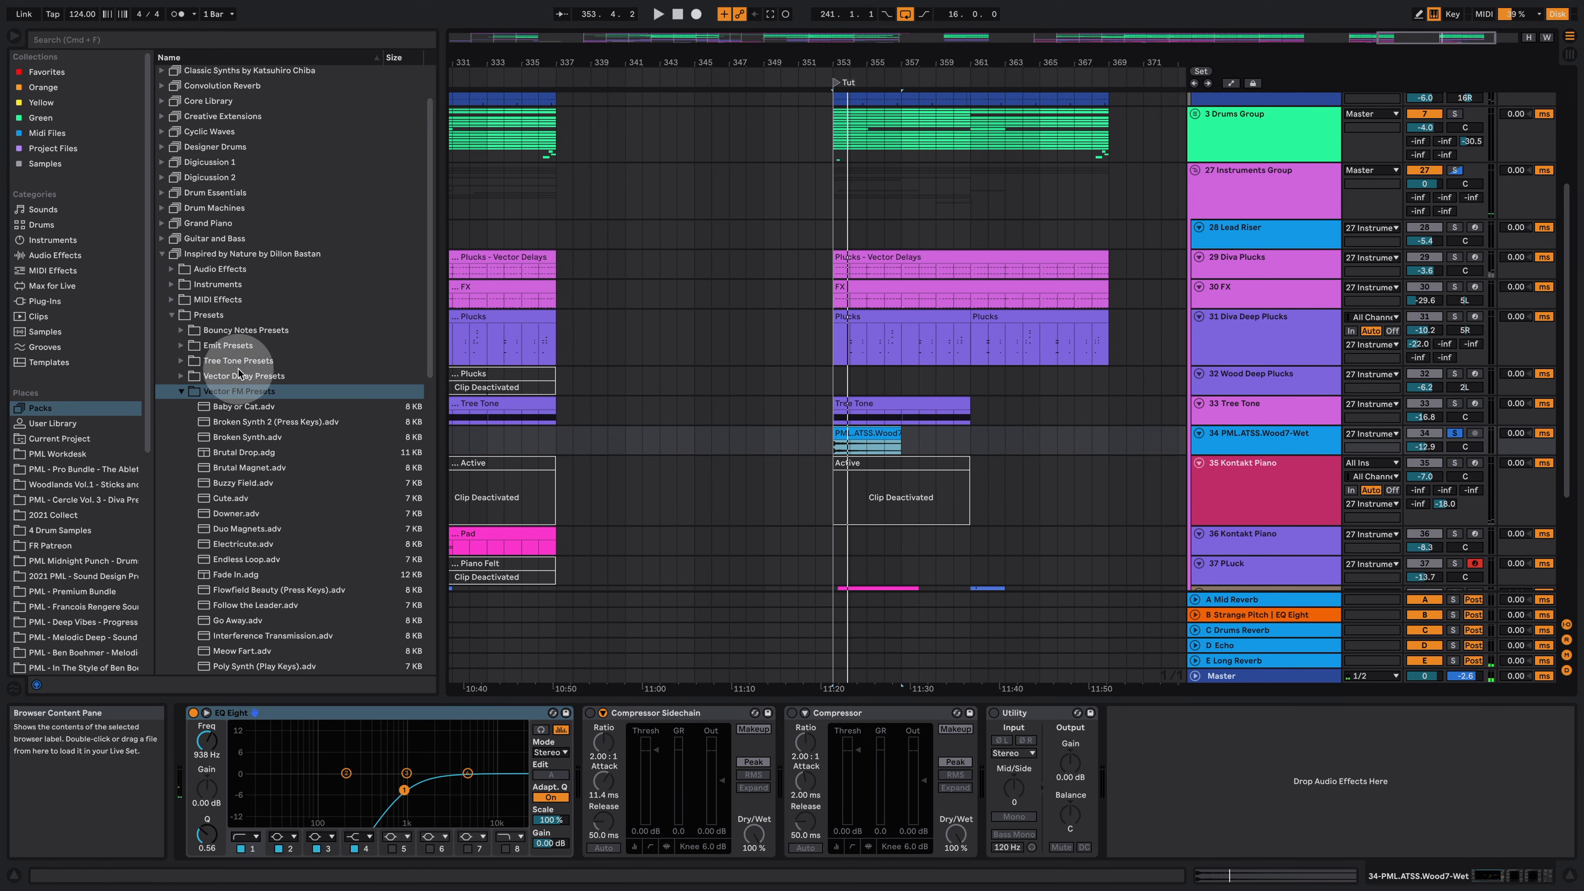
left_click(180, 391)
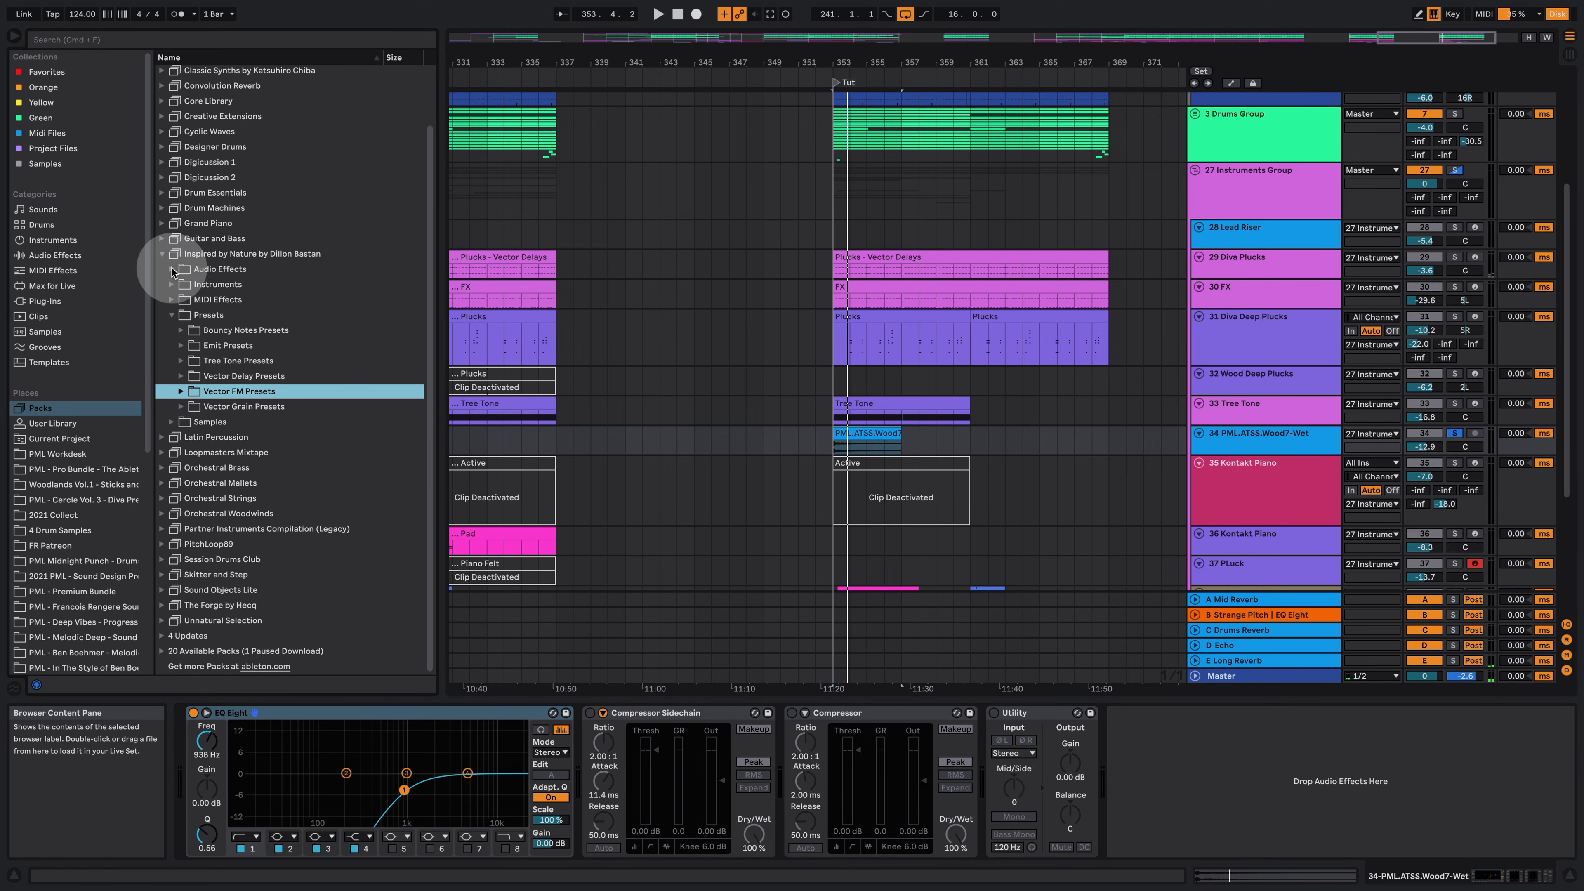
left_click(171, 269)
left_click(256, 347)
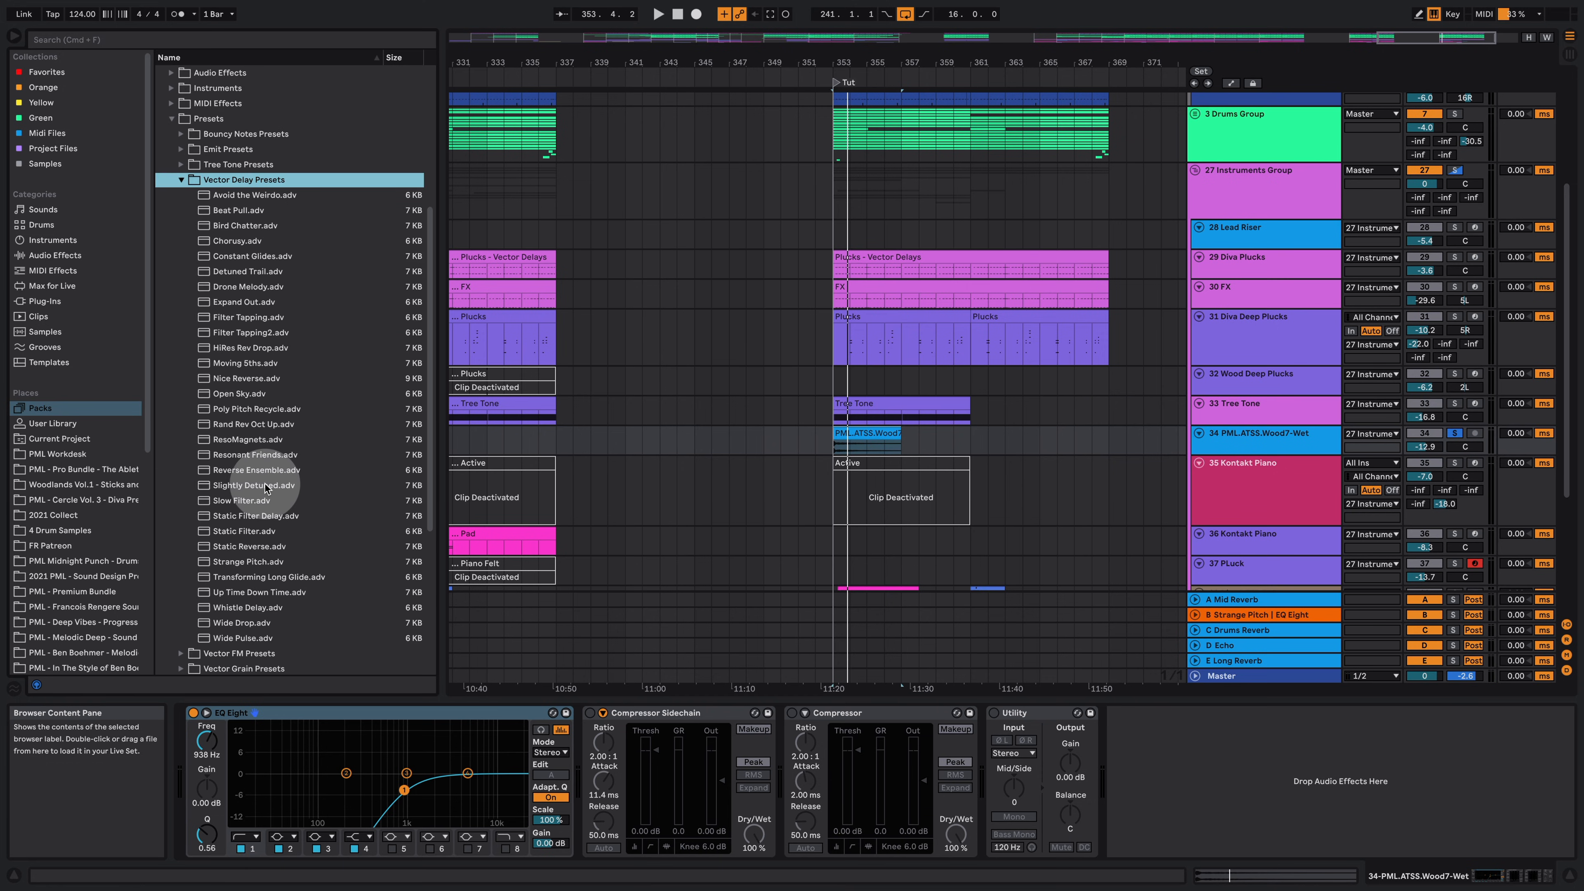
left_click_drag(266, 488, 647, 746)
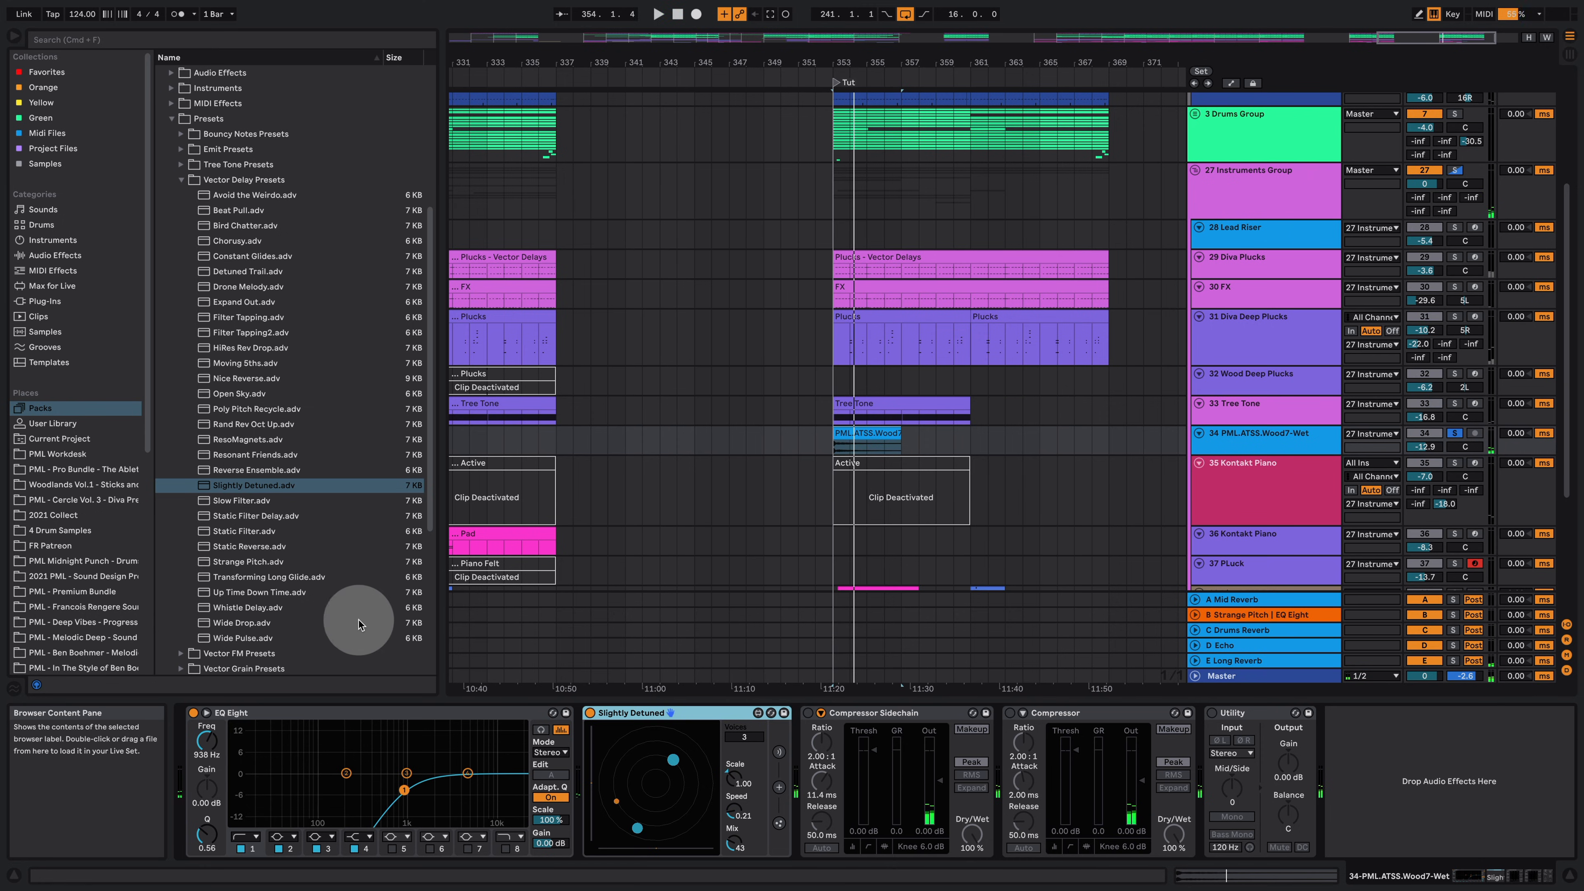
Step: Replace the Vector Delay preset with Strange Pitch, then with Nice Reverse, and audition it
left_click_drag(253, 570, 691, 720)
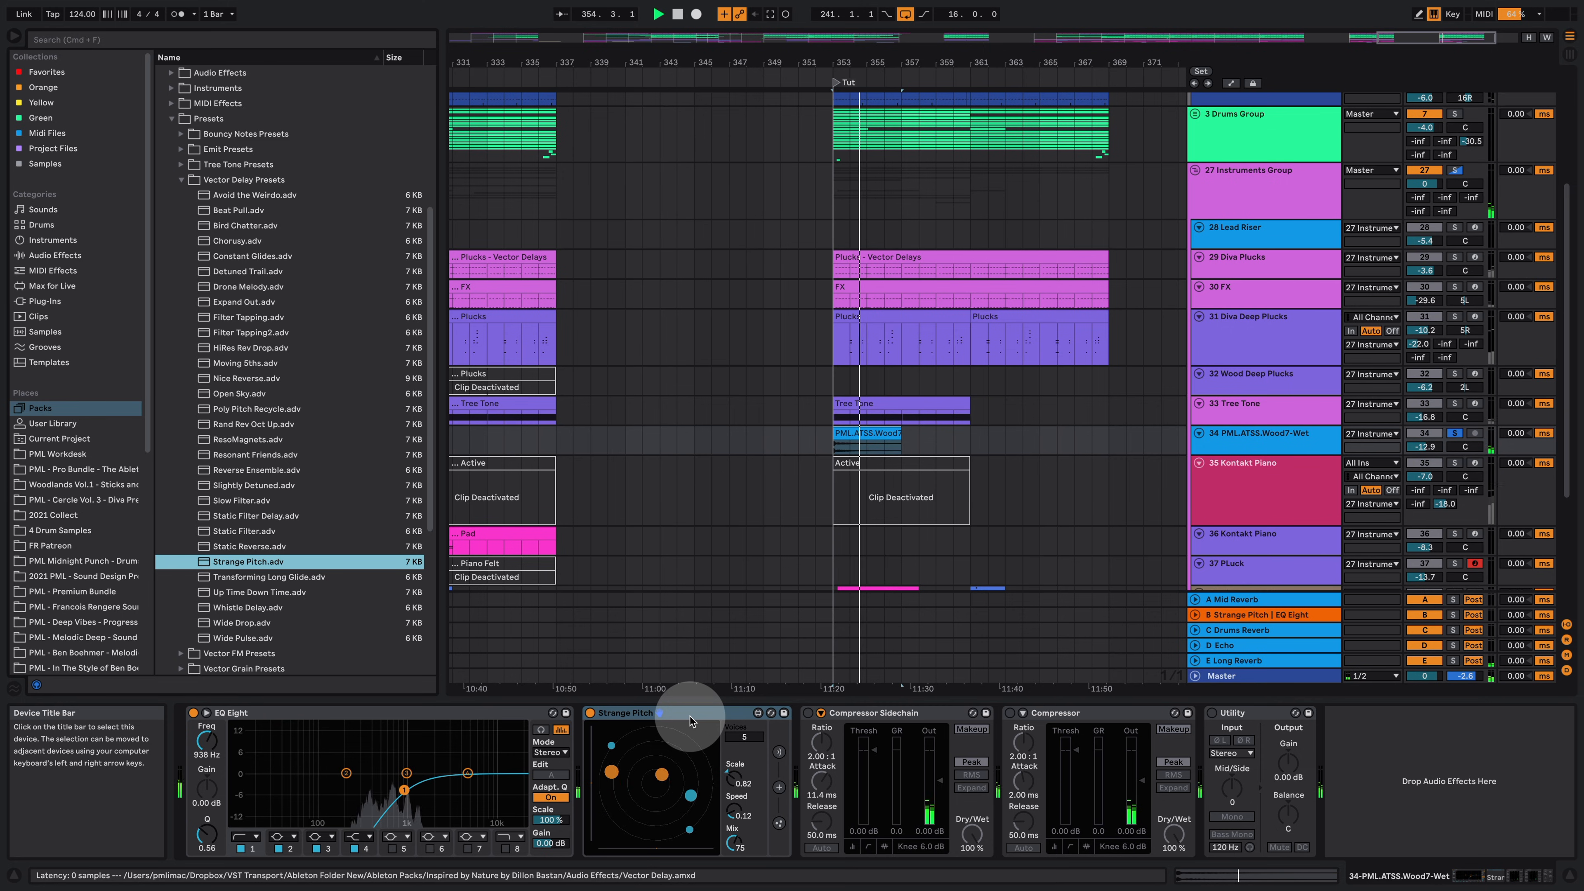
left_click_drag(244, 379, 631, 714)
key("space")
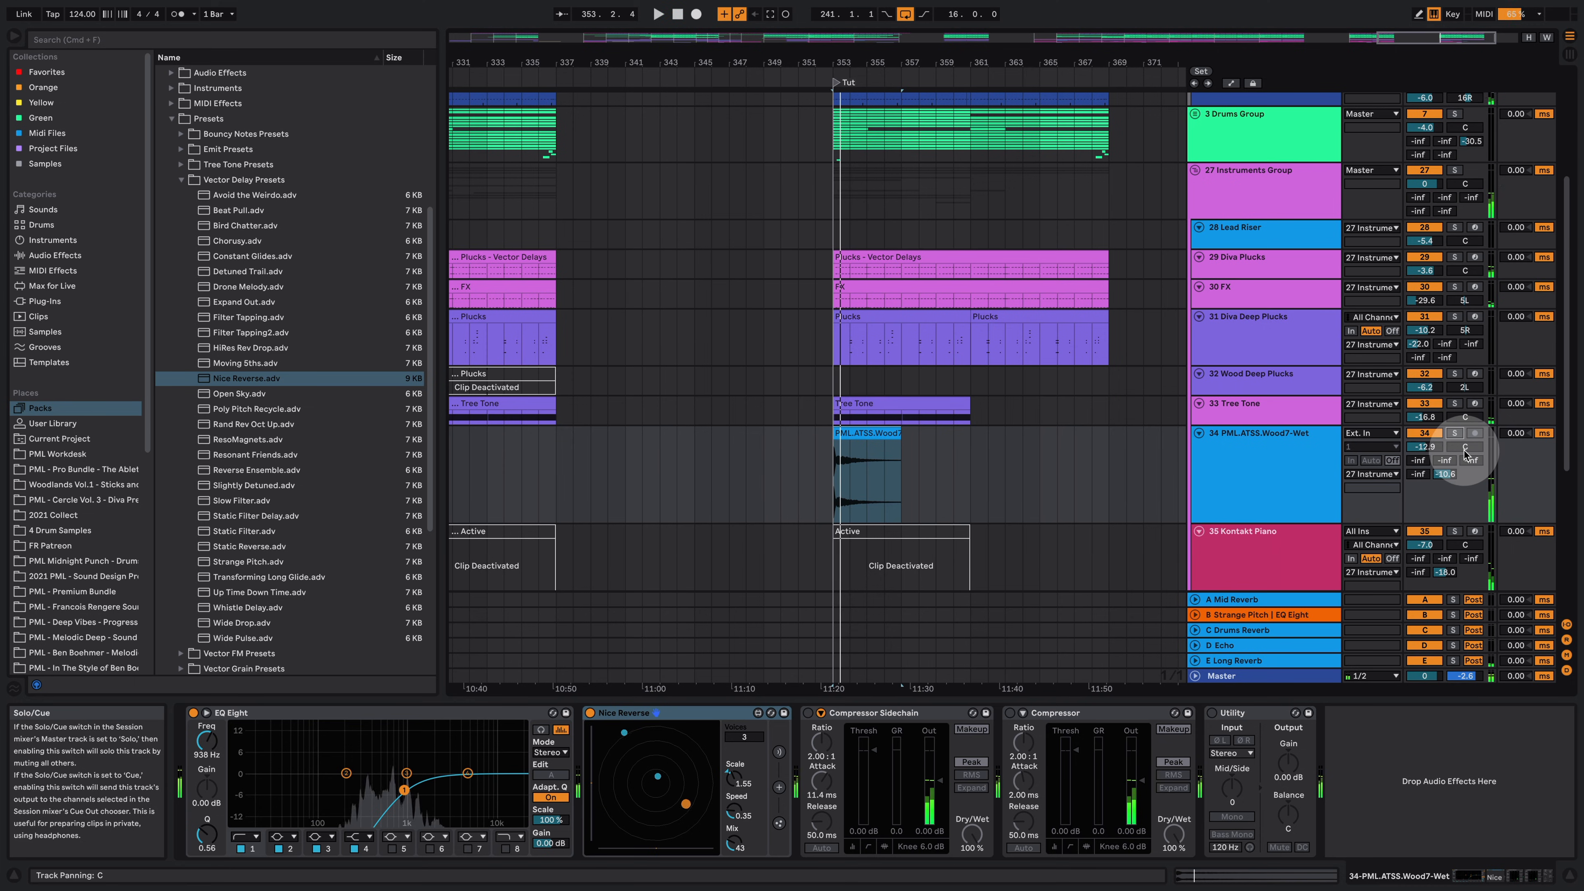
key("space")
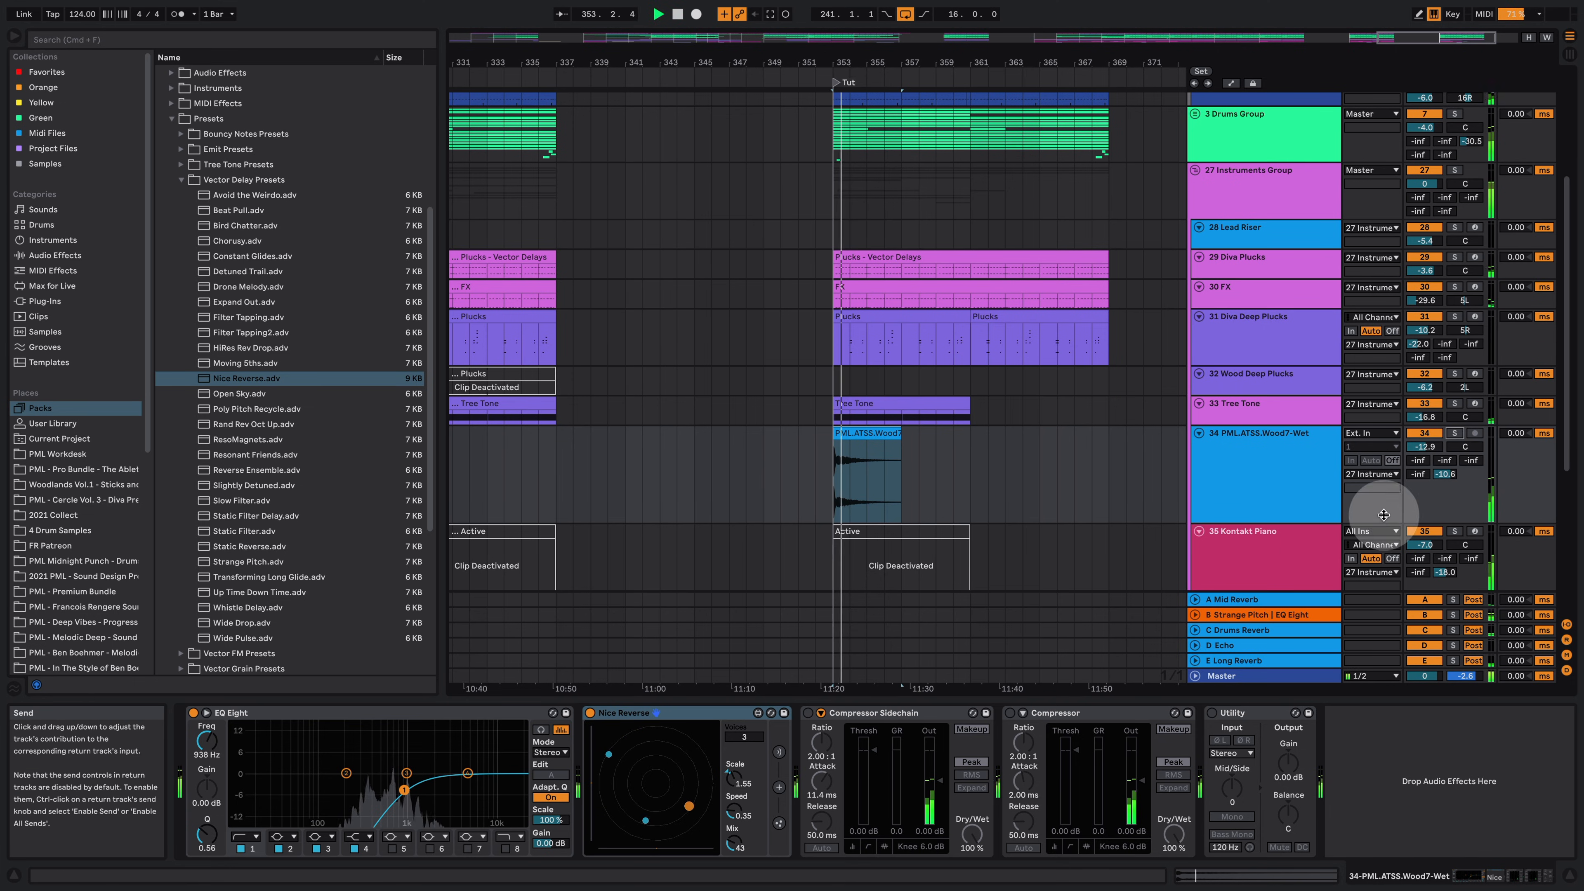
Step: Hide the device view and scroll through the arrangement to survey the upper tracks of the Tut section
left_click(1543, 883)
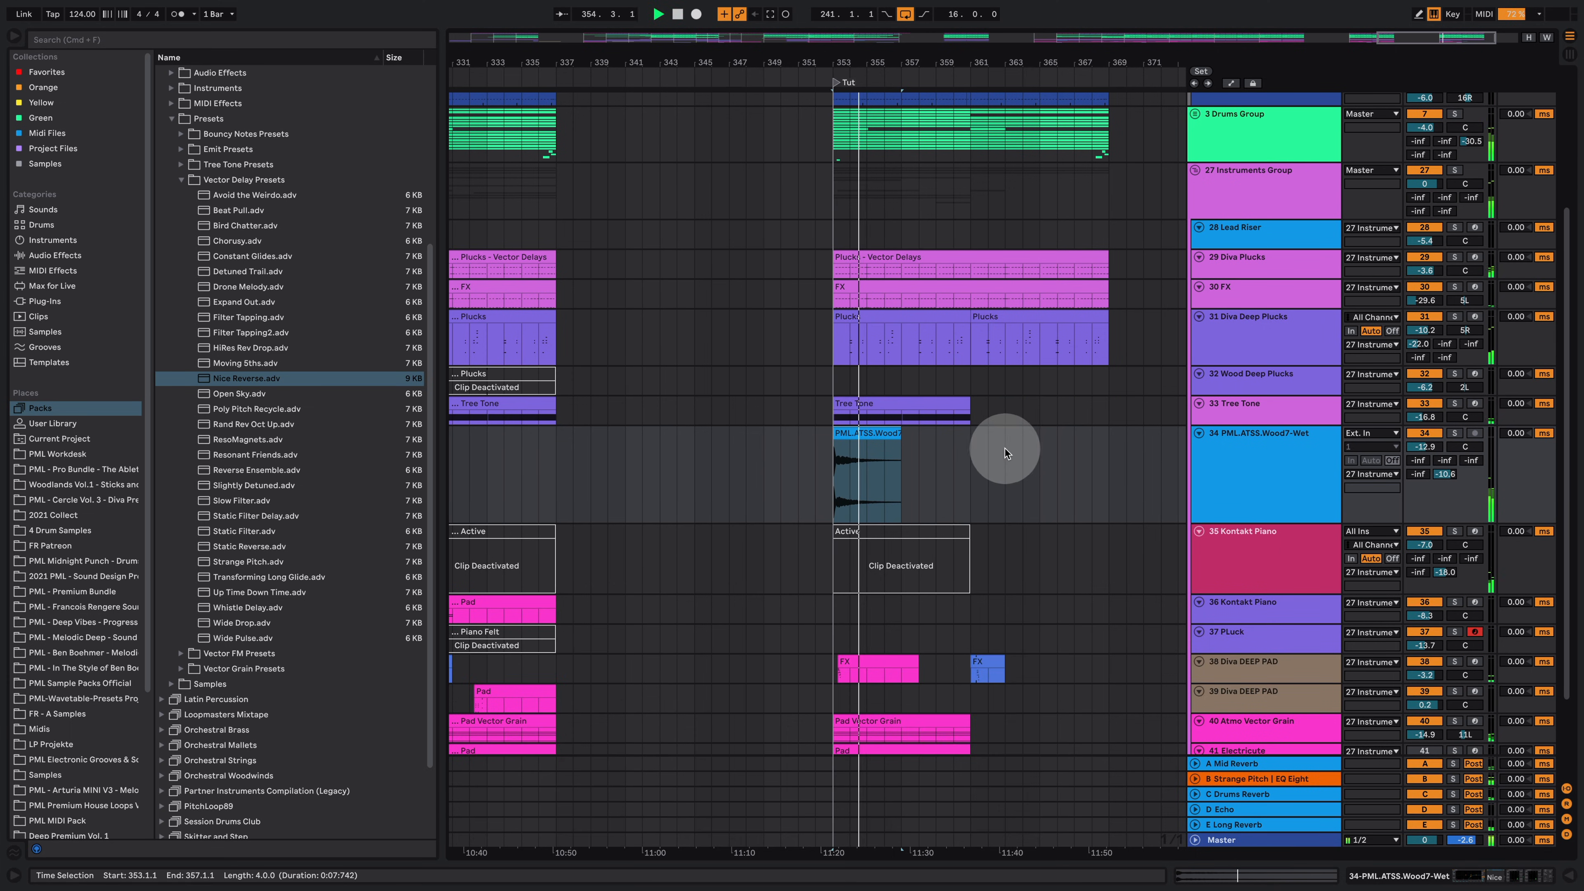
scroll(1000, 455, "up", 4)
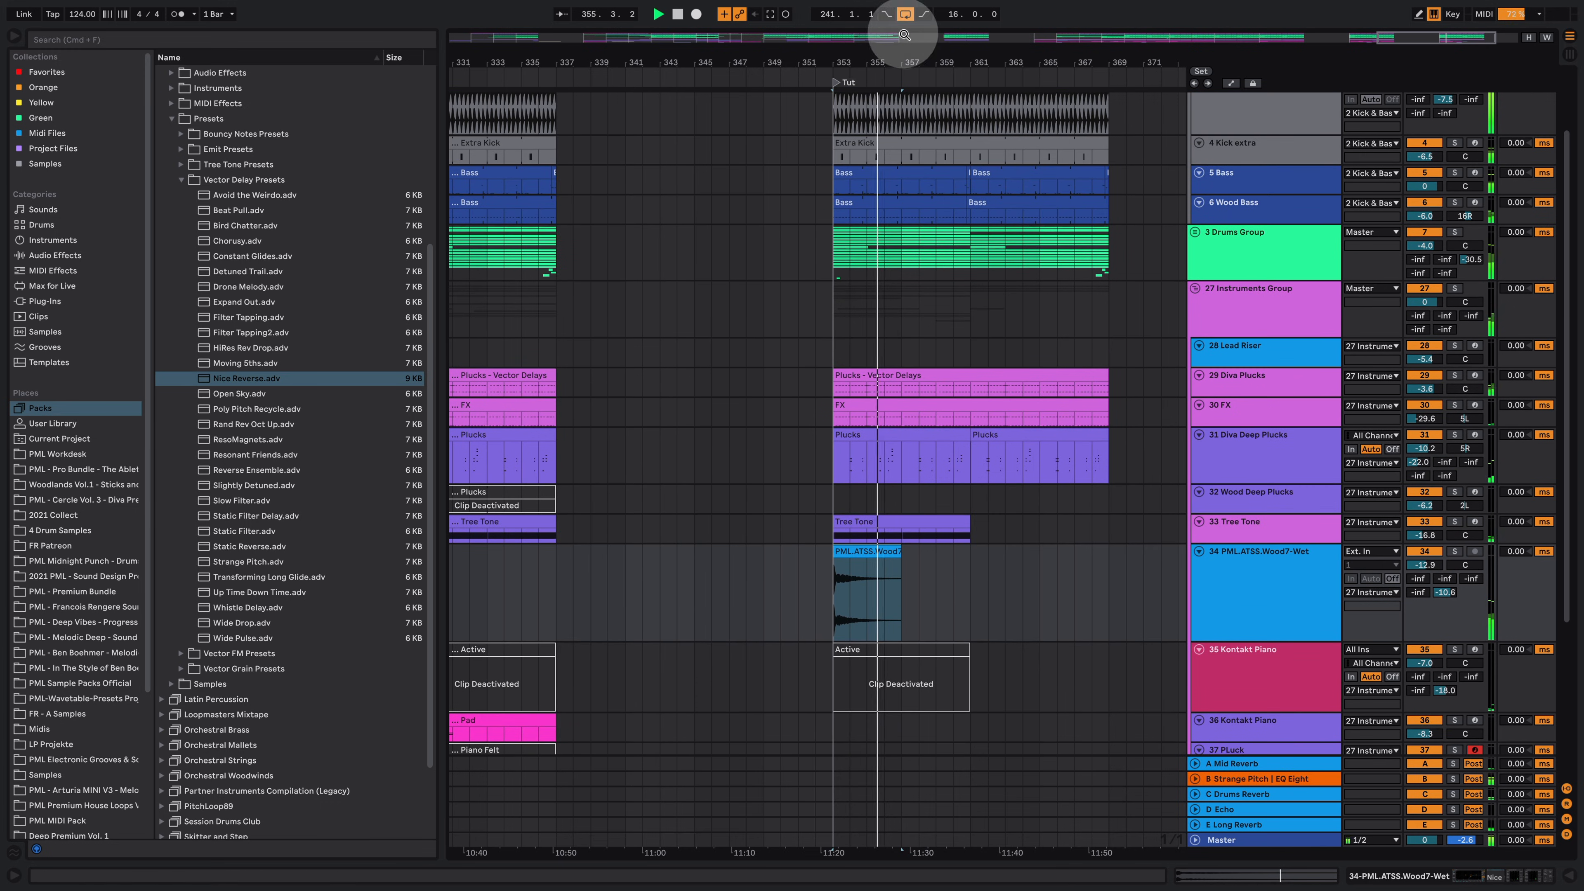
left_click_drag(910, 63, 955, 40)
scroll(1005, 360, "up", 2)
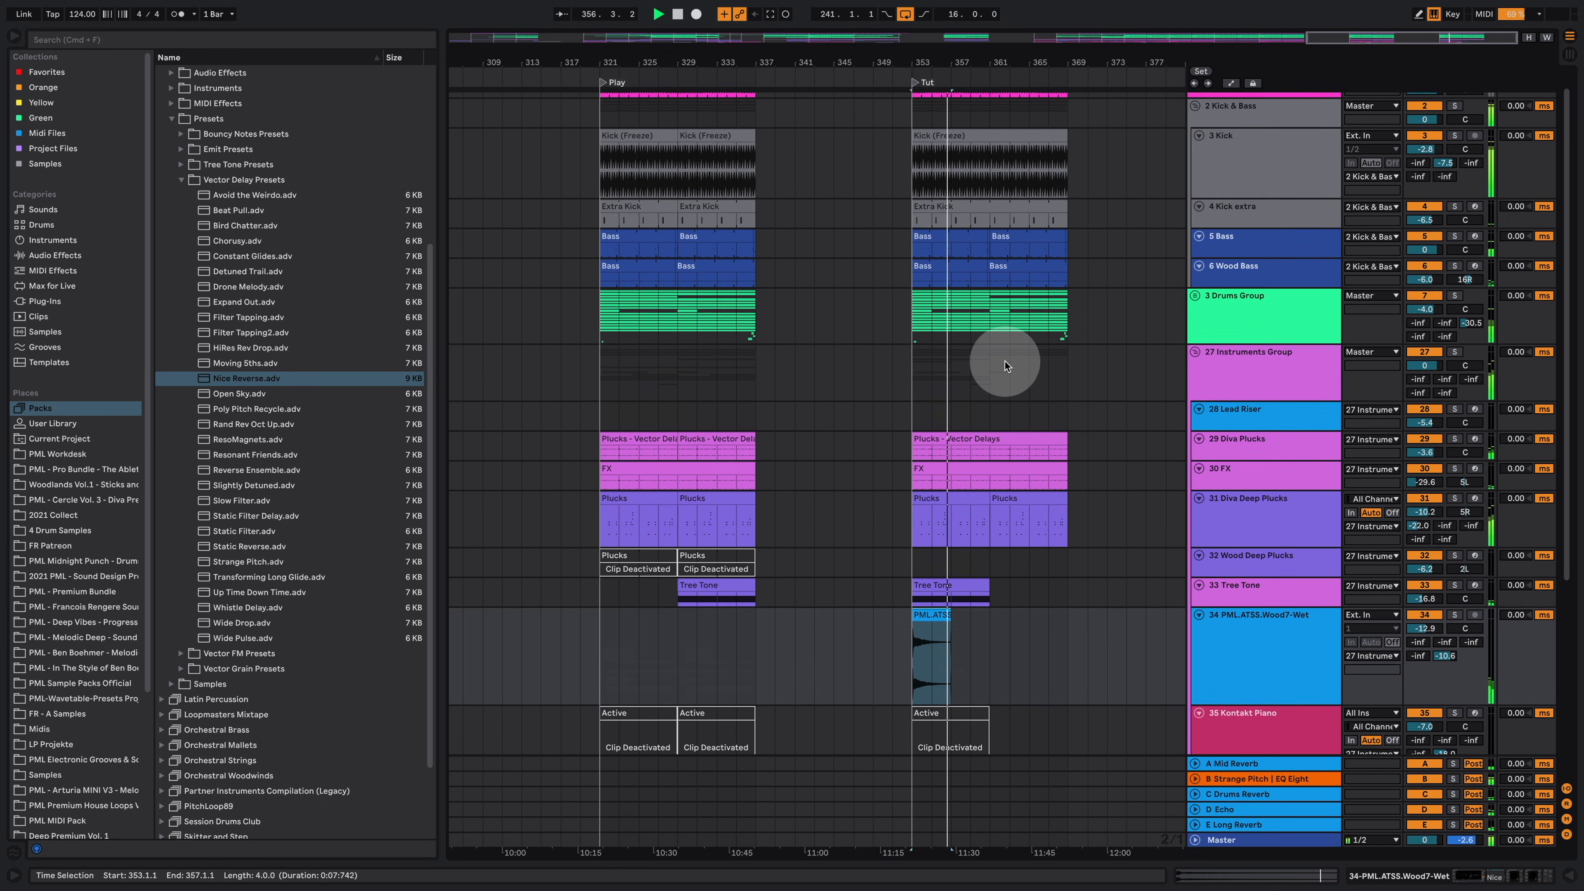
scroll(988, 398, "up", 1)
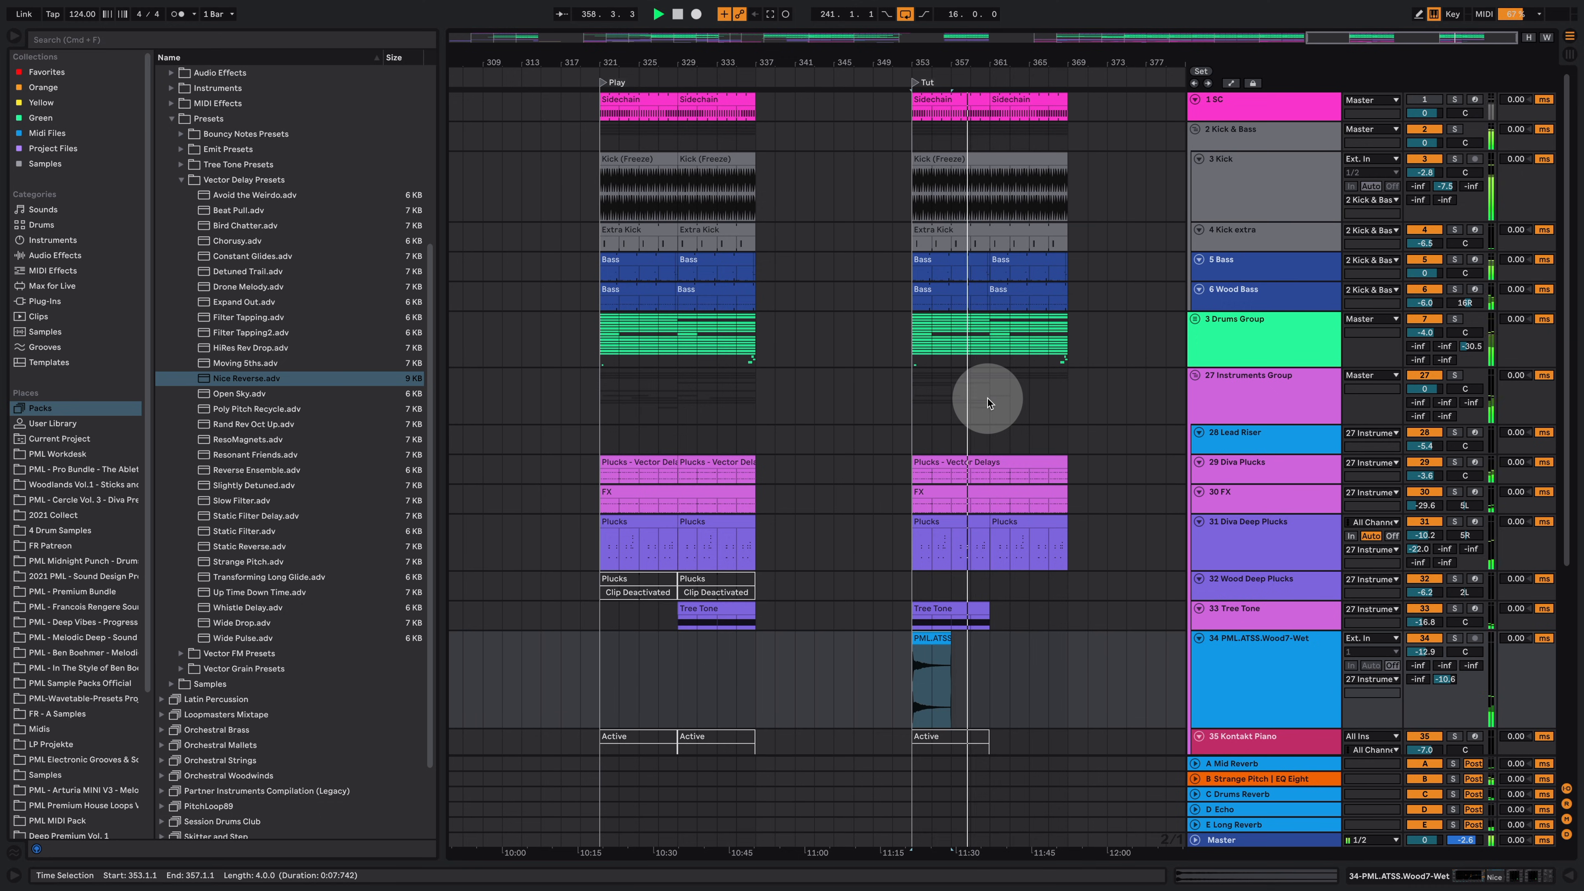
left_click_drag(951, 63, 951, 51)
scroll(969, 286, "down", 5)
scroll(969, 286, "down", 6)
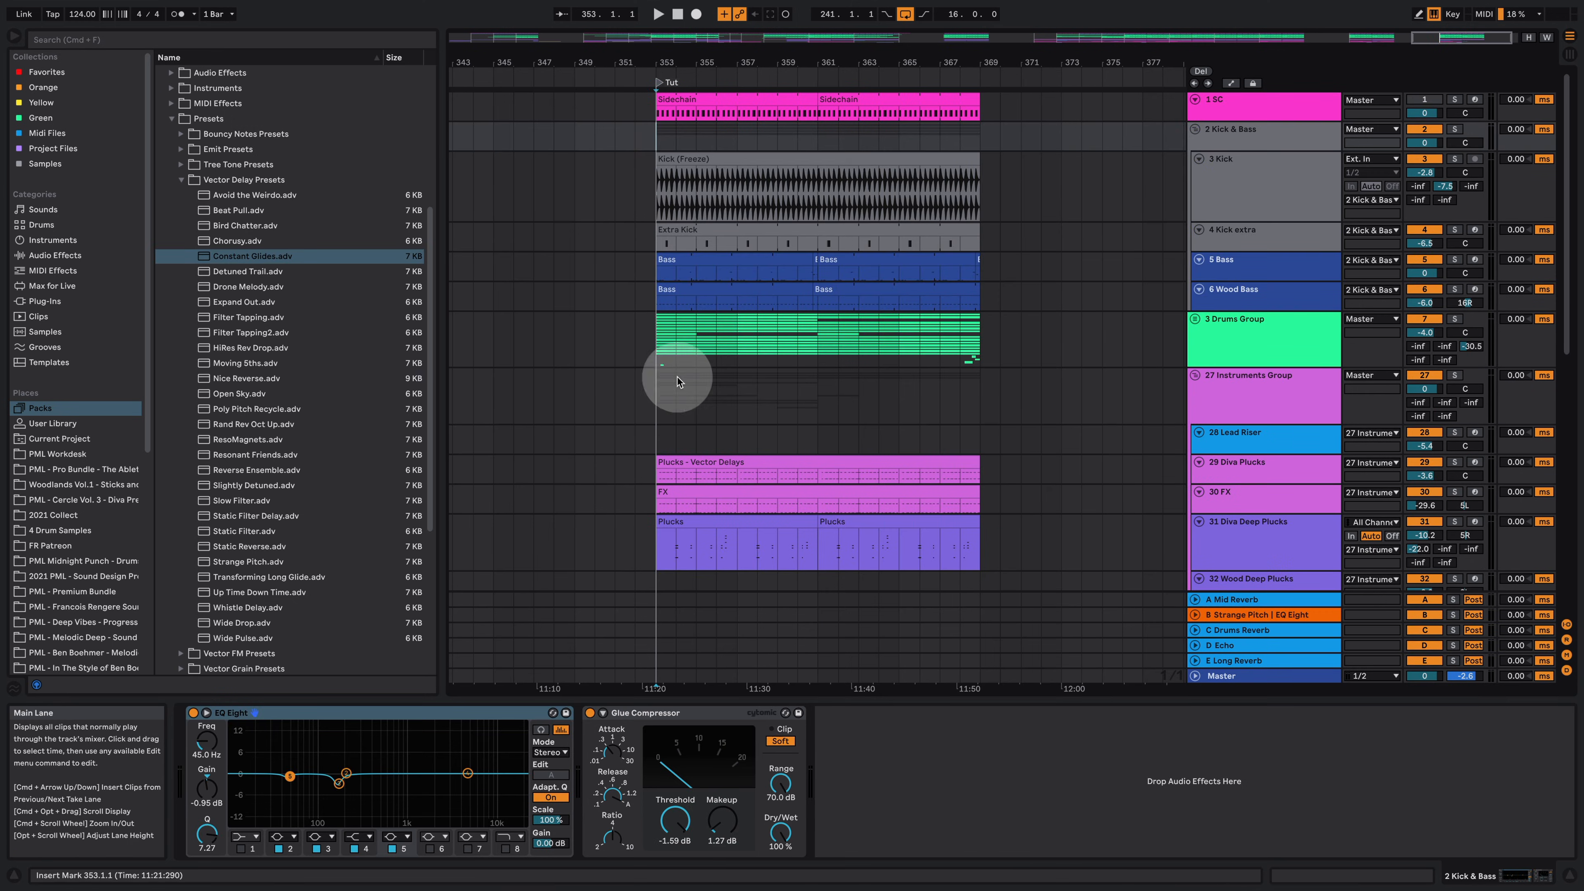
Step: Open the Percussion folder of the Woodlands Vol.1 pack and preview several WV1_Perc samples
left_click(43, 484)
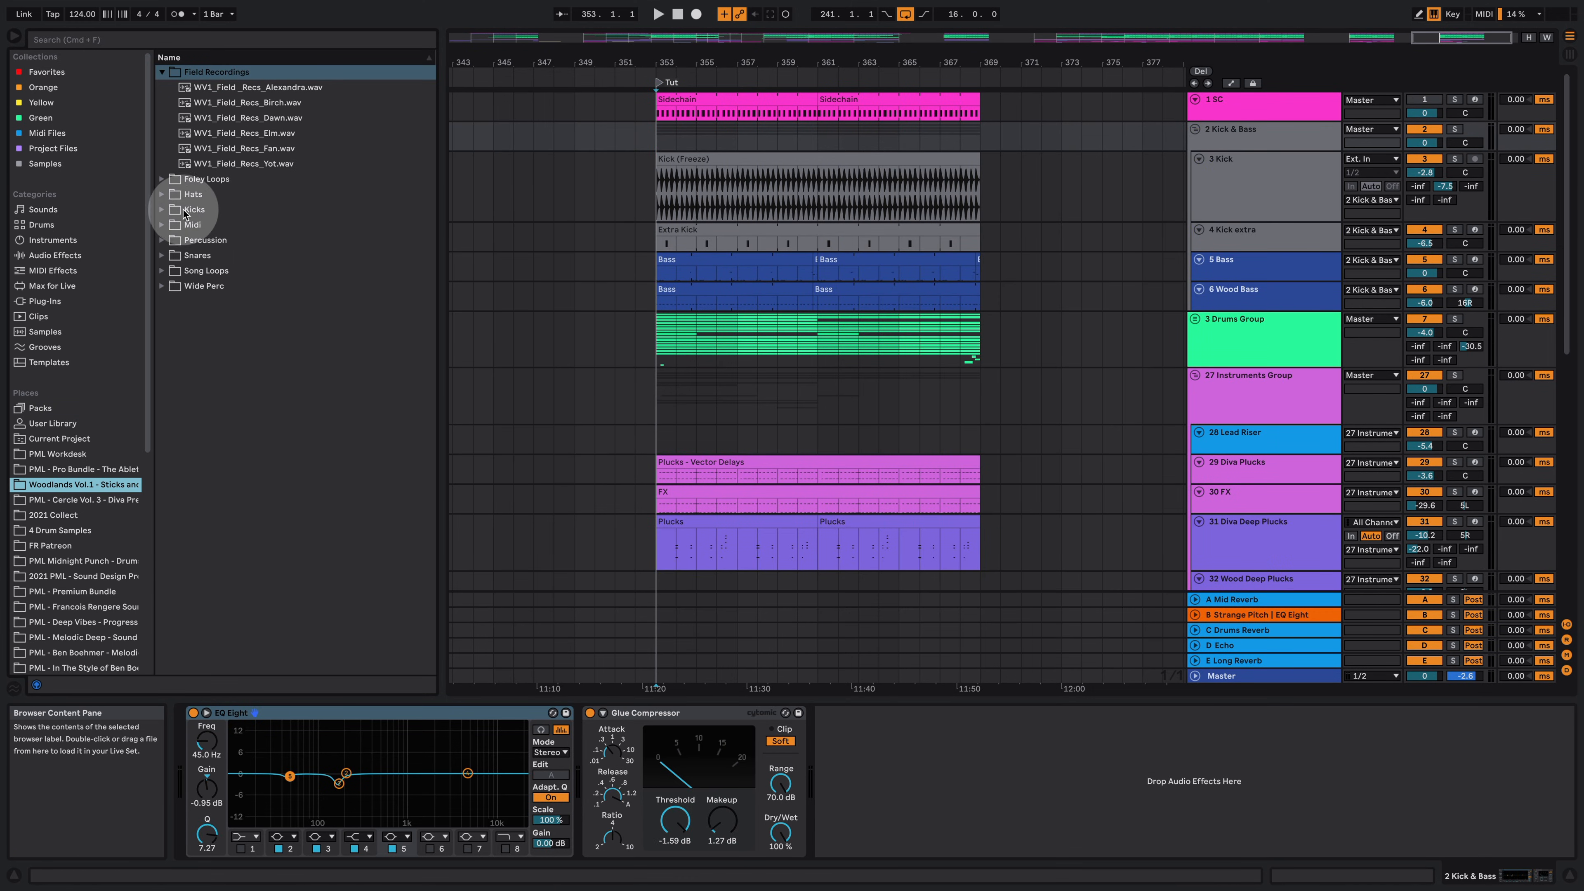
left_click(165, 245)
left_click(265, 256)
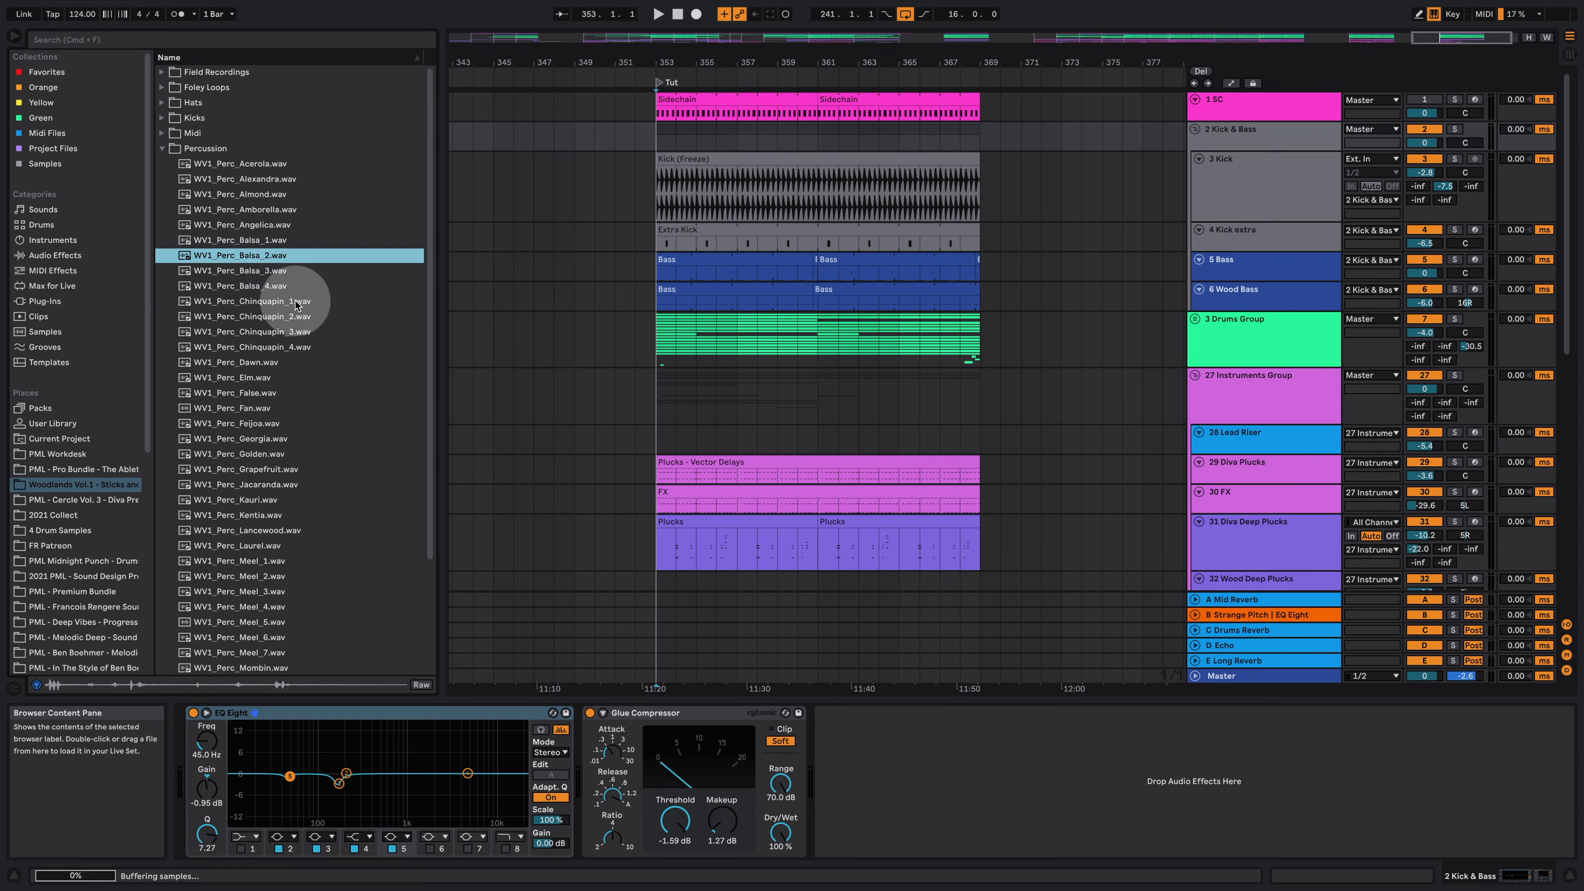
left_click(263, 301)
left_click(268, 424)
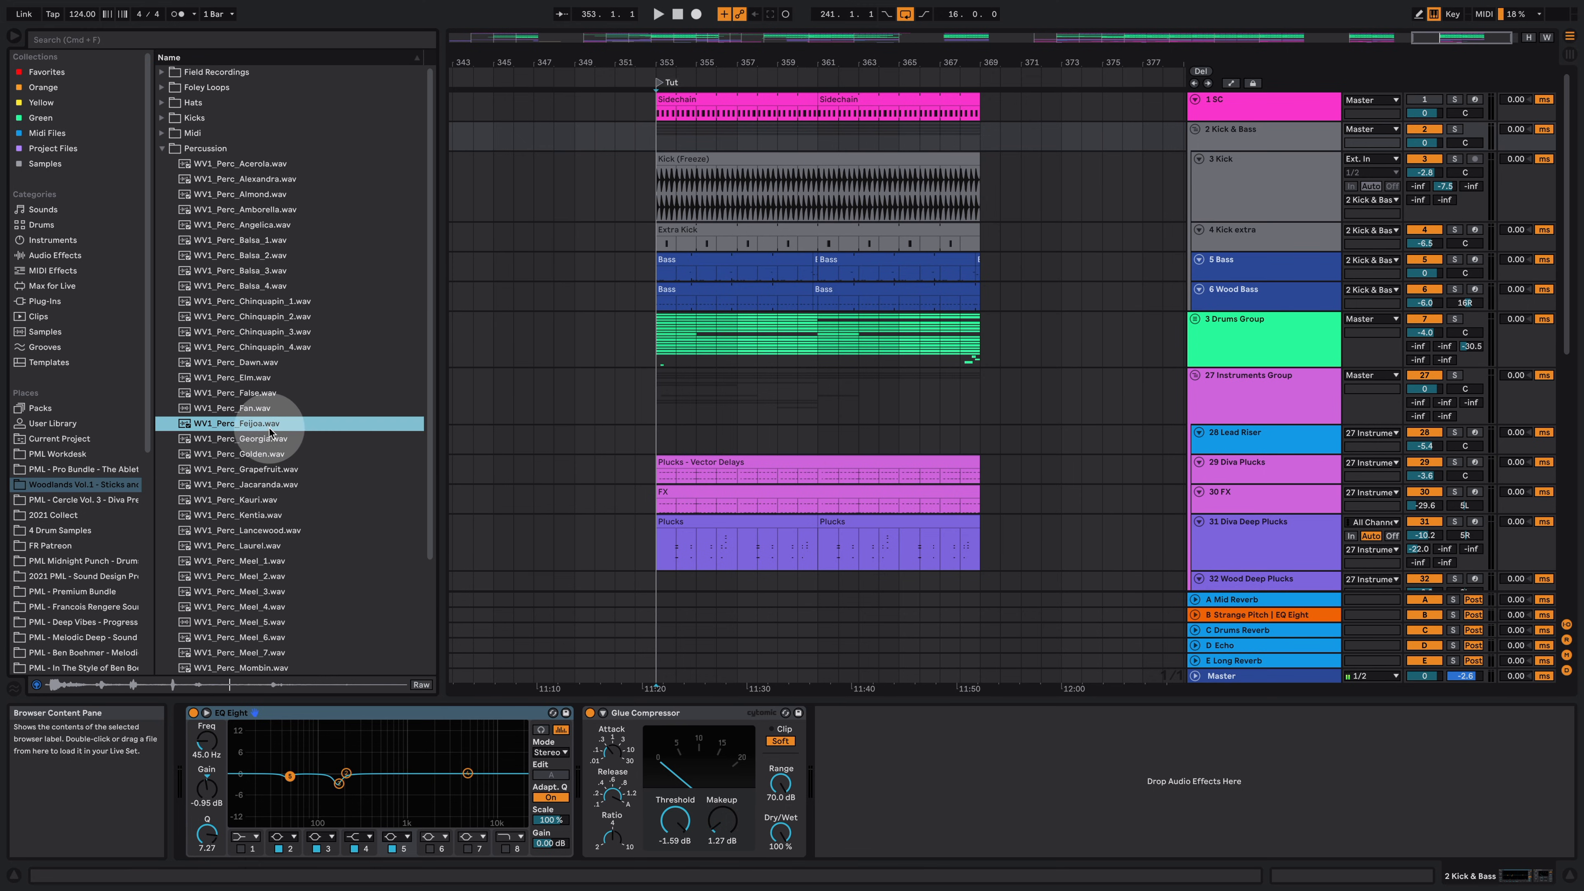
left_click(255, 500)
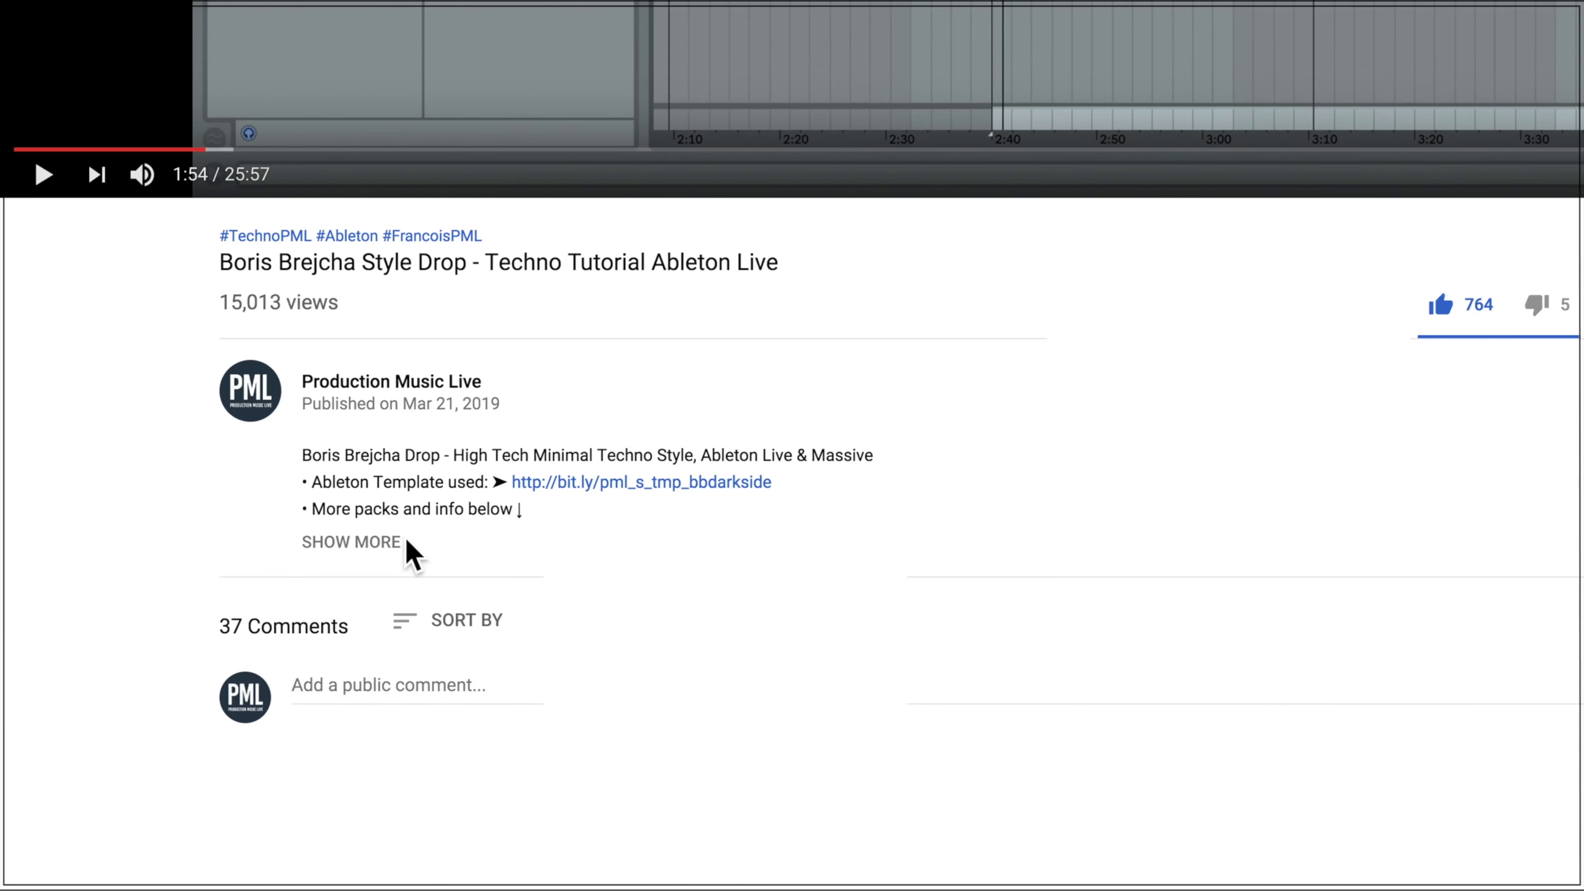
Step: Expand the YouTube video's description and scroll through its pack links
left_click(356, 543)
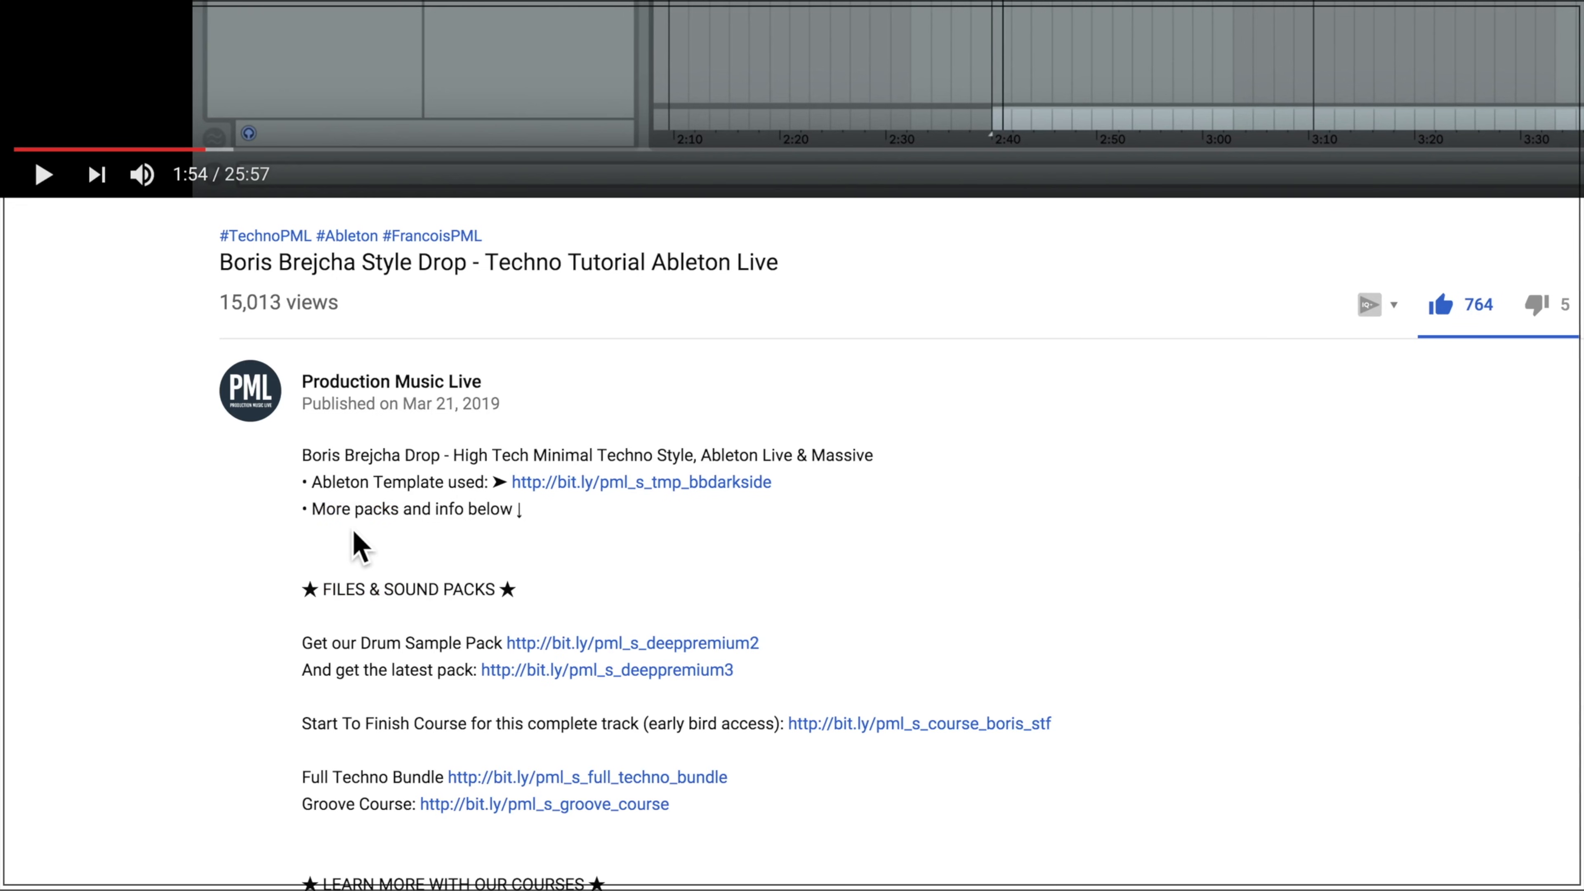
scroll(377, 539, "down", 5)
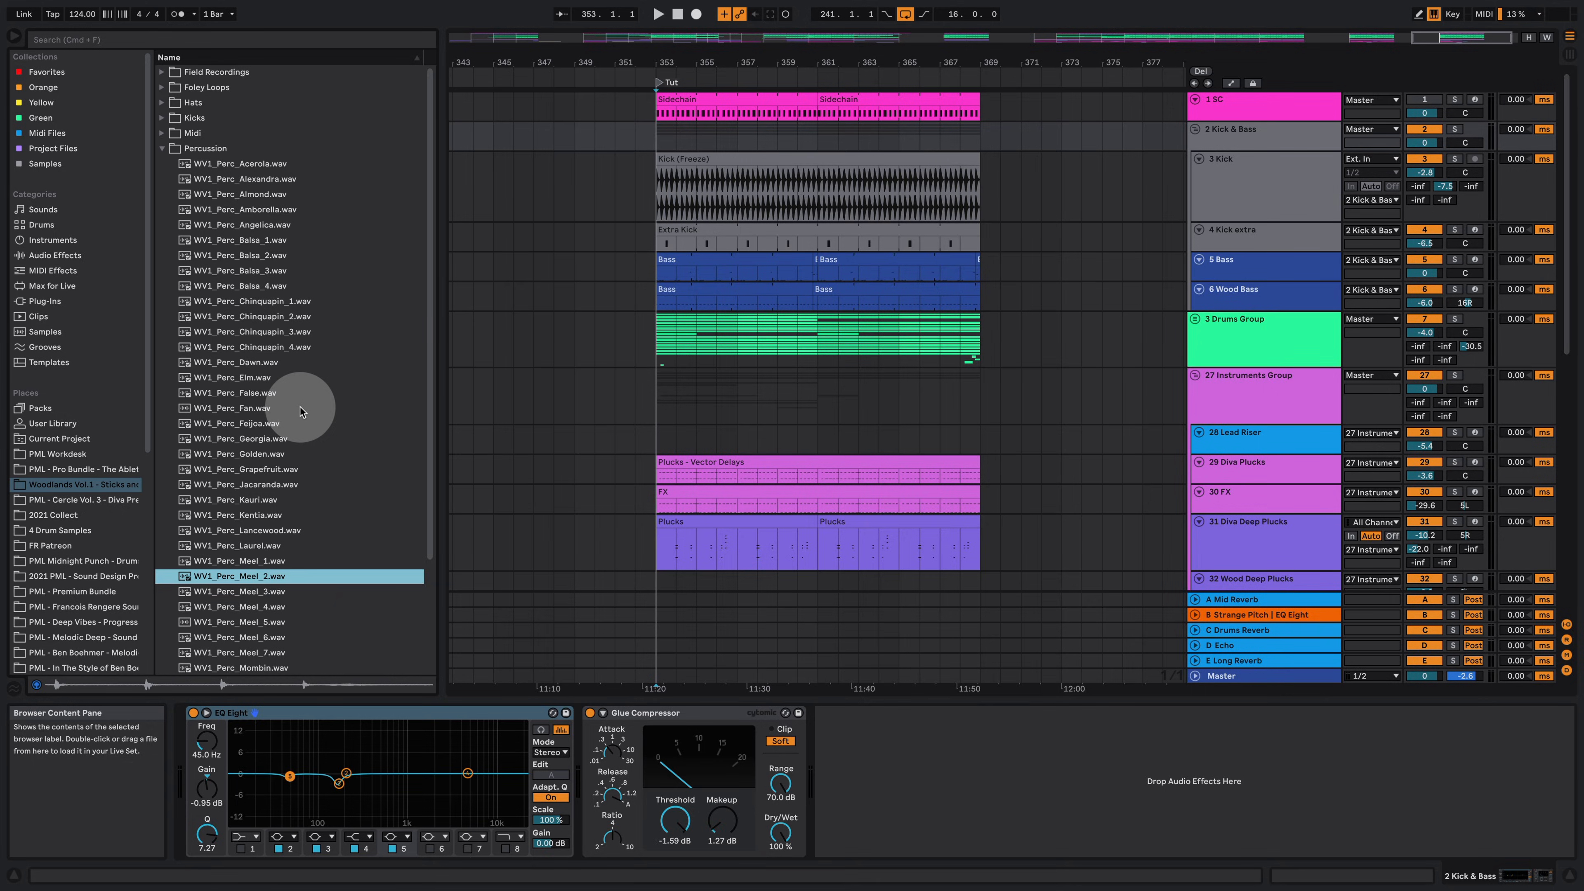
Step: Play the arrangement from the start of the Tut section and toggle the detail view
left_click(659, 393)
key("space")
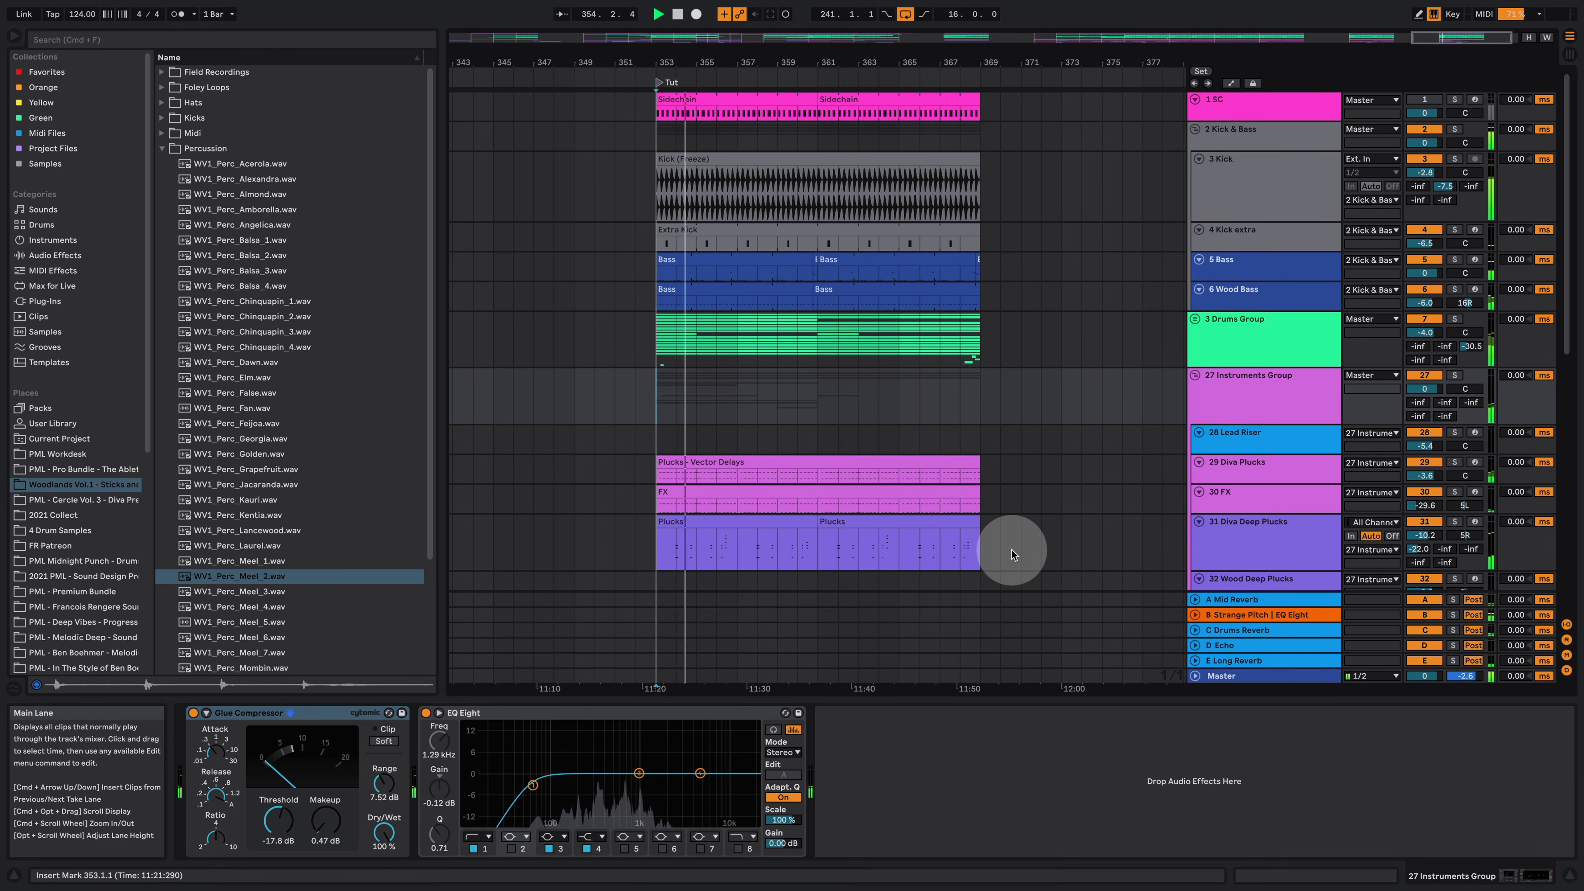
left_click(1568, 875)
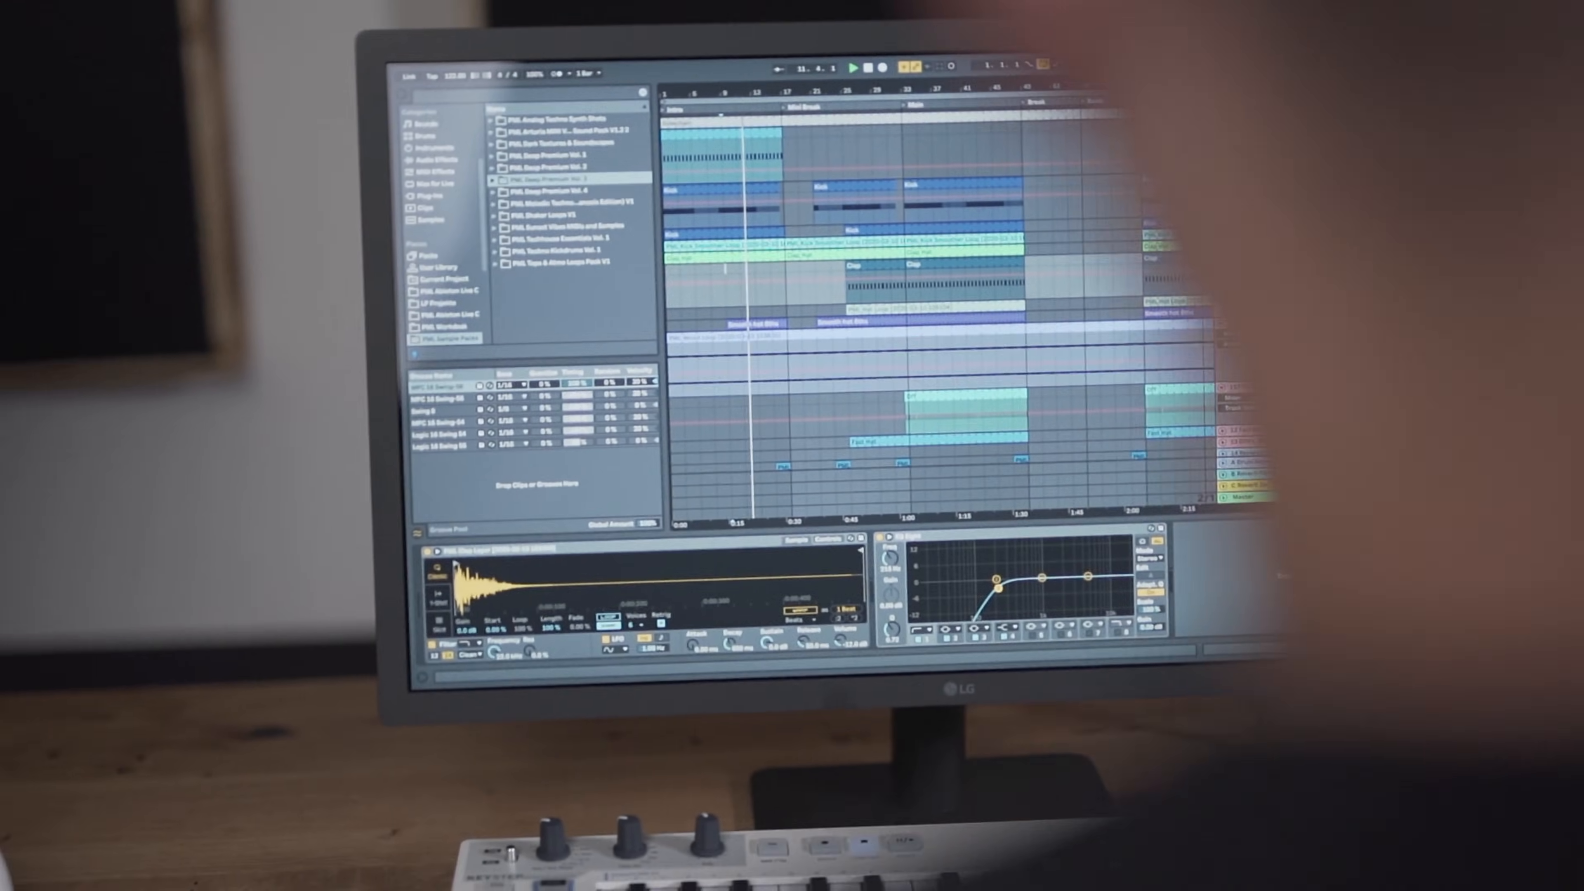
left_click(726, 349)
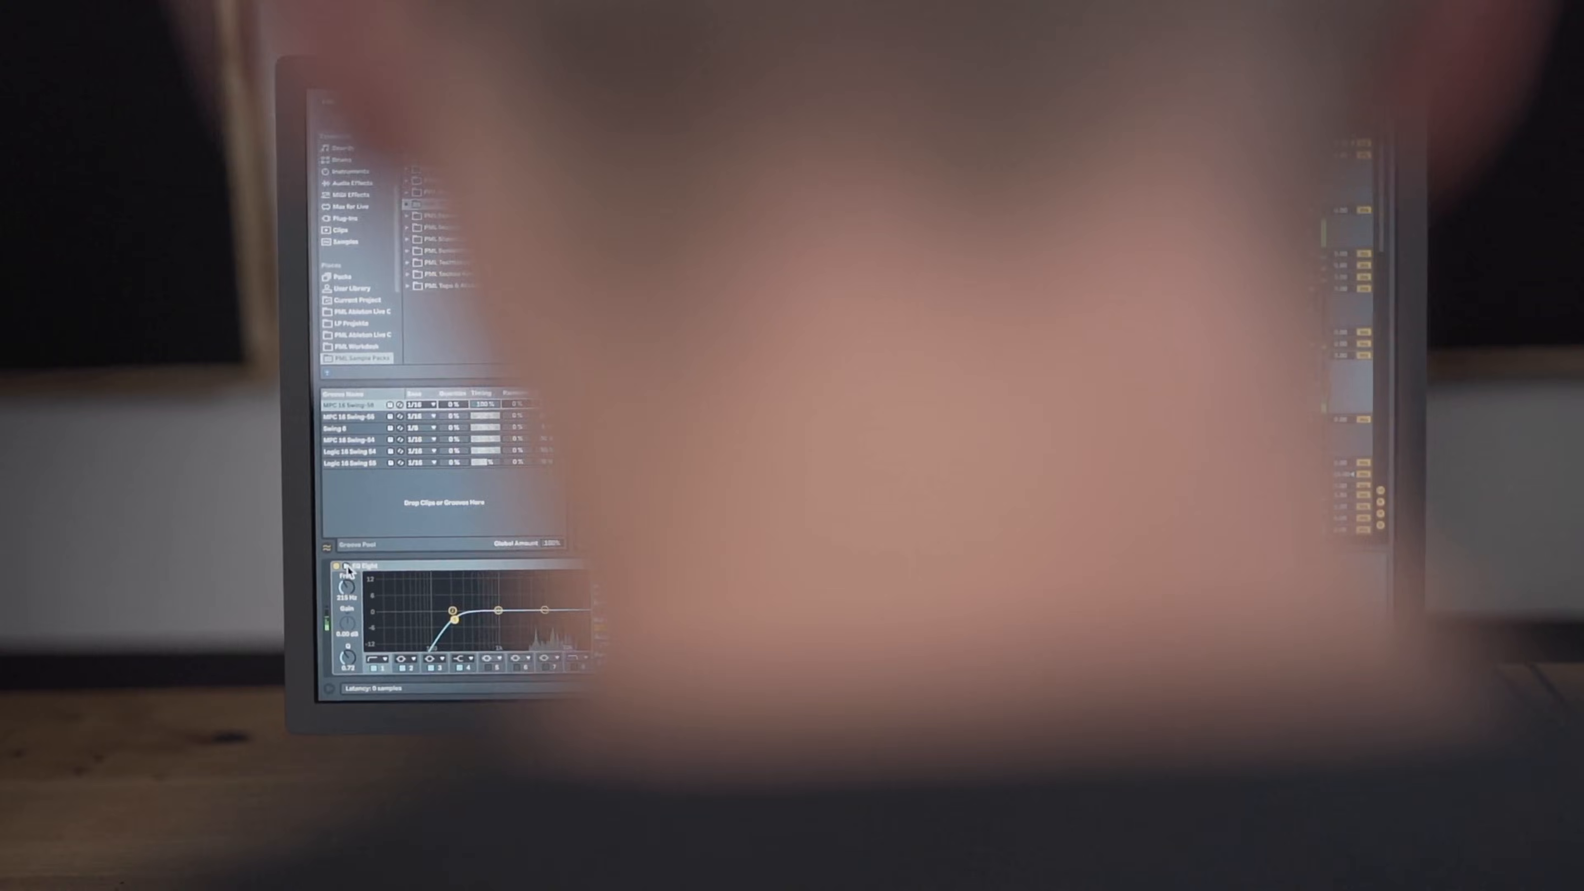
key("shift+Tab")
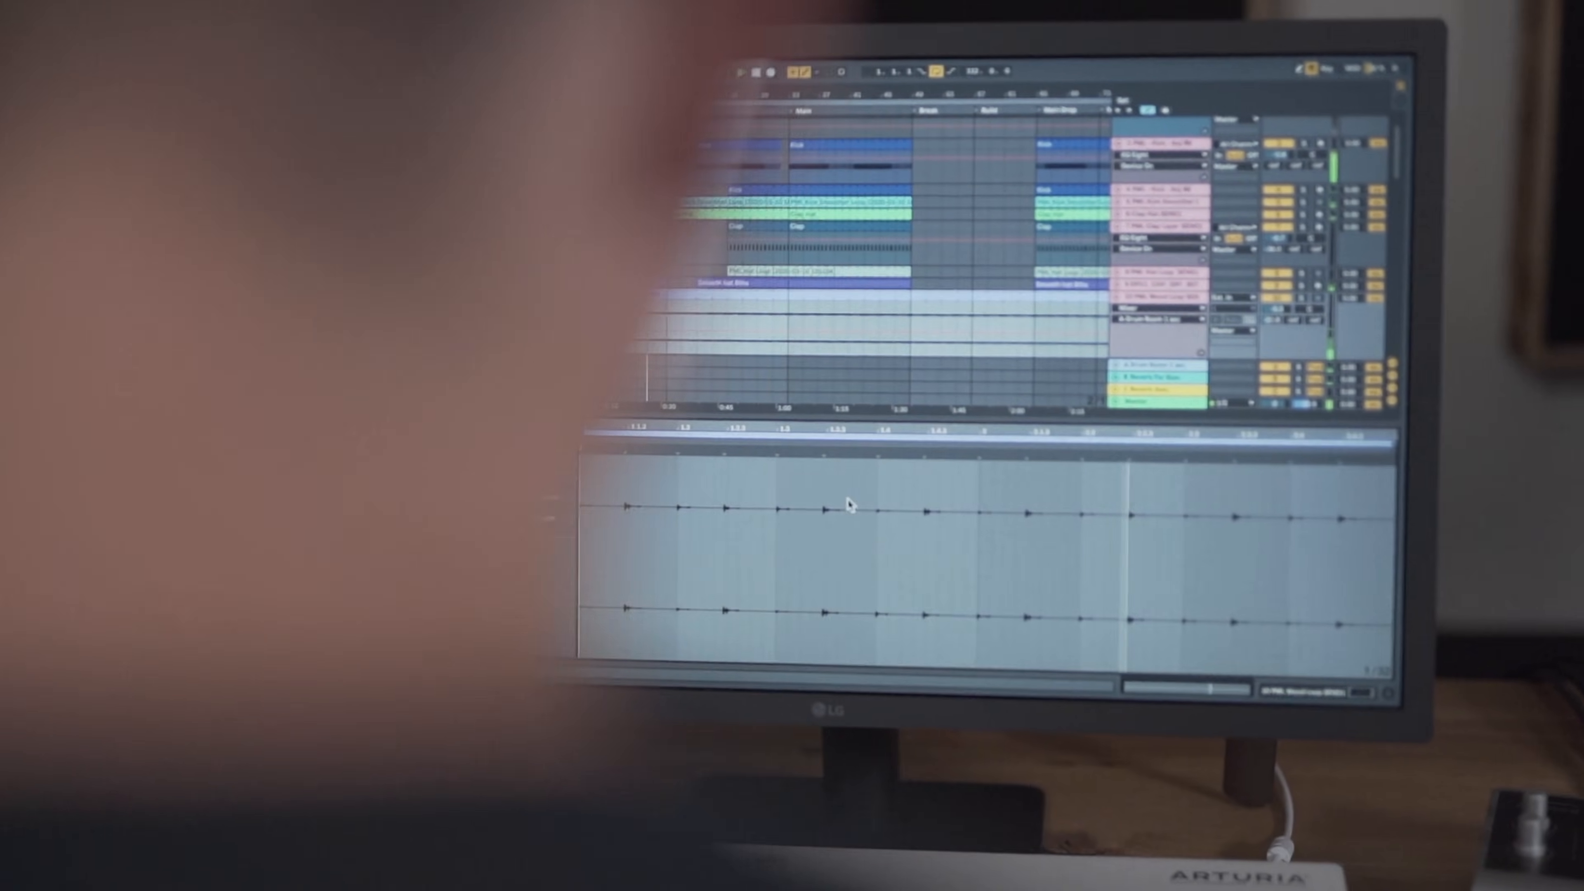